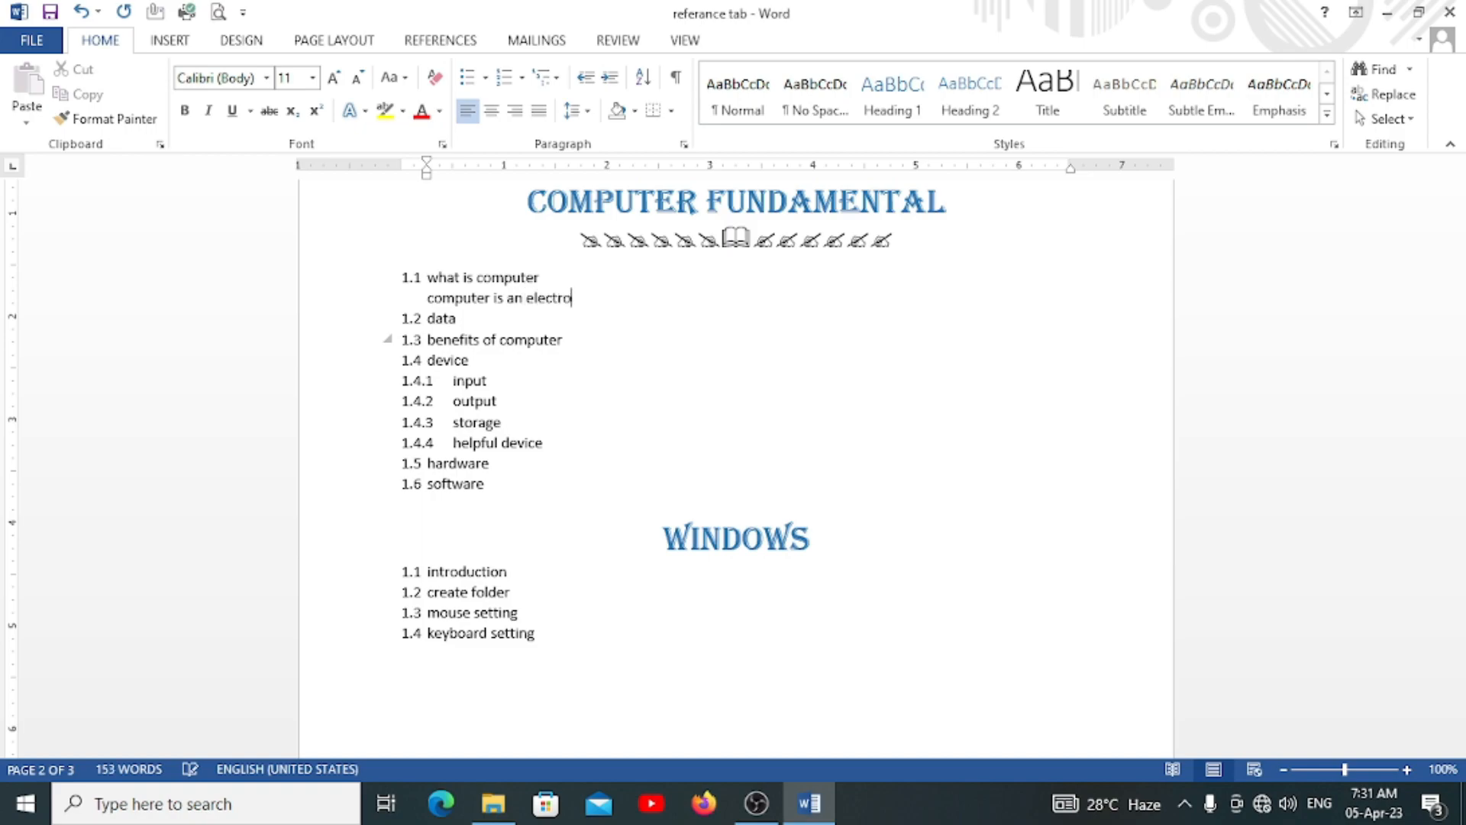
Complete the text under "what is computer" as "Computer is an electronic device. This is made by human.", correcting the flagged first word to "Computer"
text(lectronic device. This is )
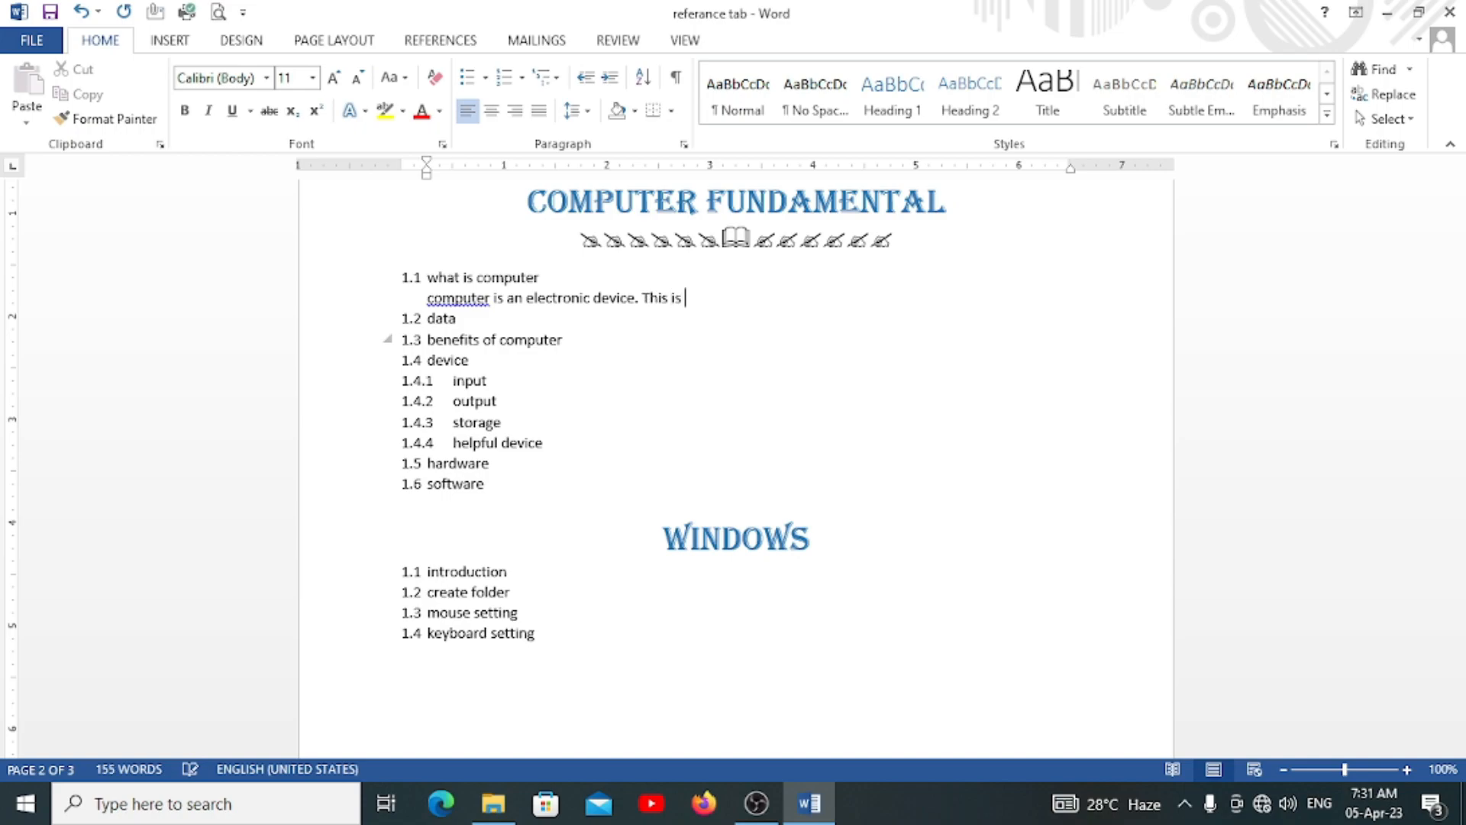
text(made by human.)
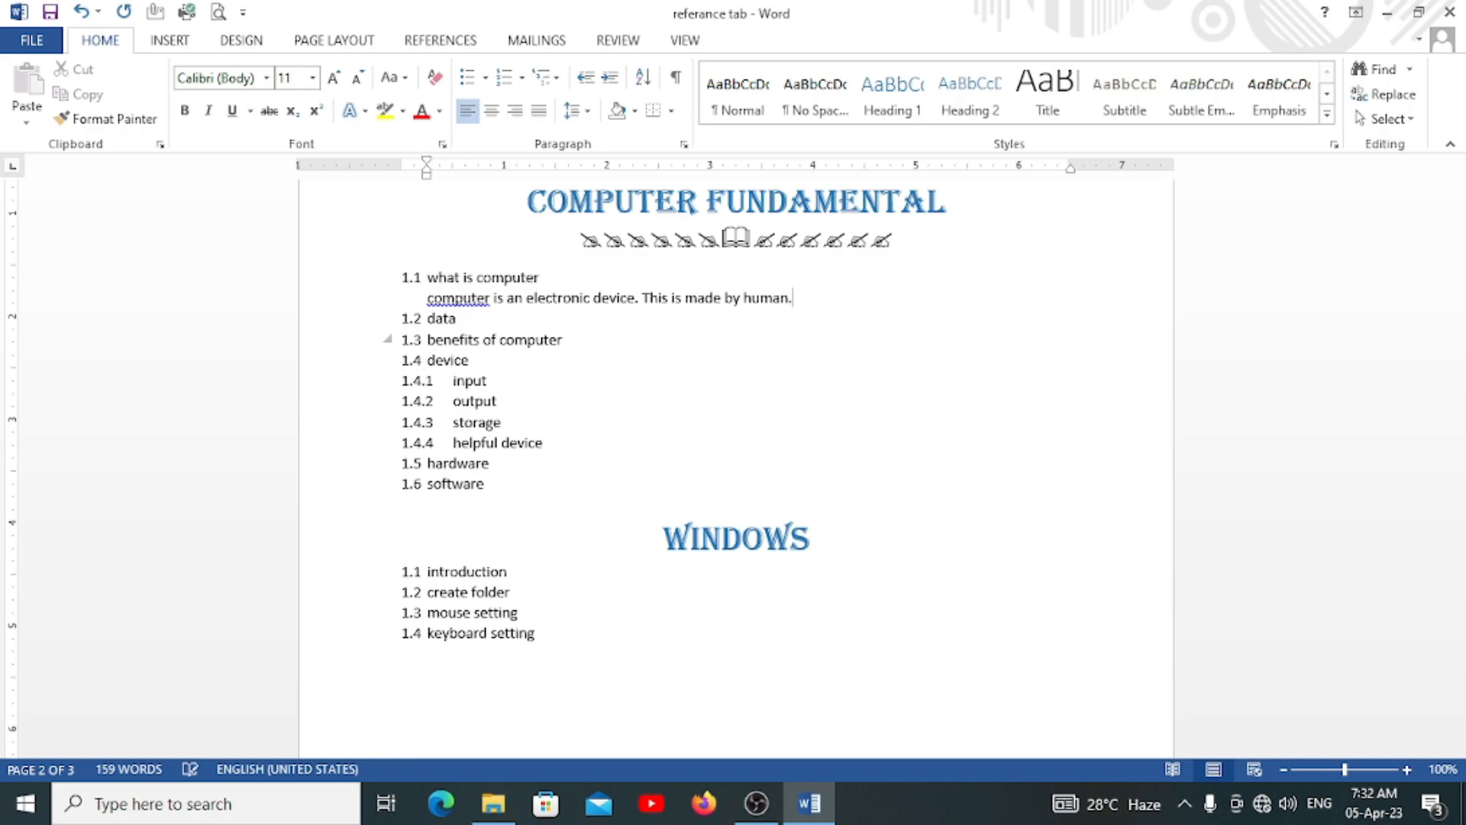
right_click(466, 293)
click(549, 321)
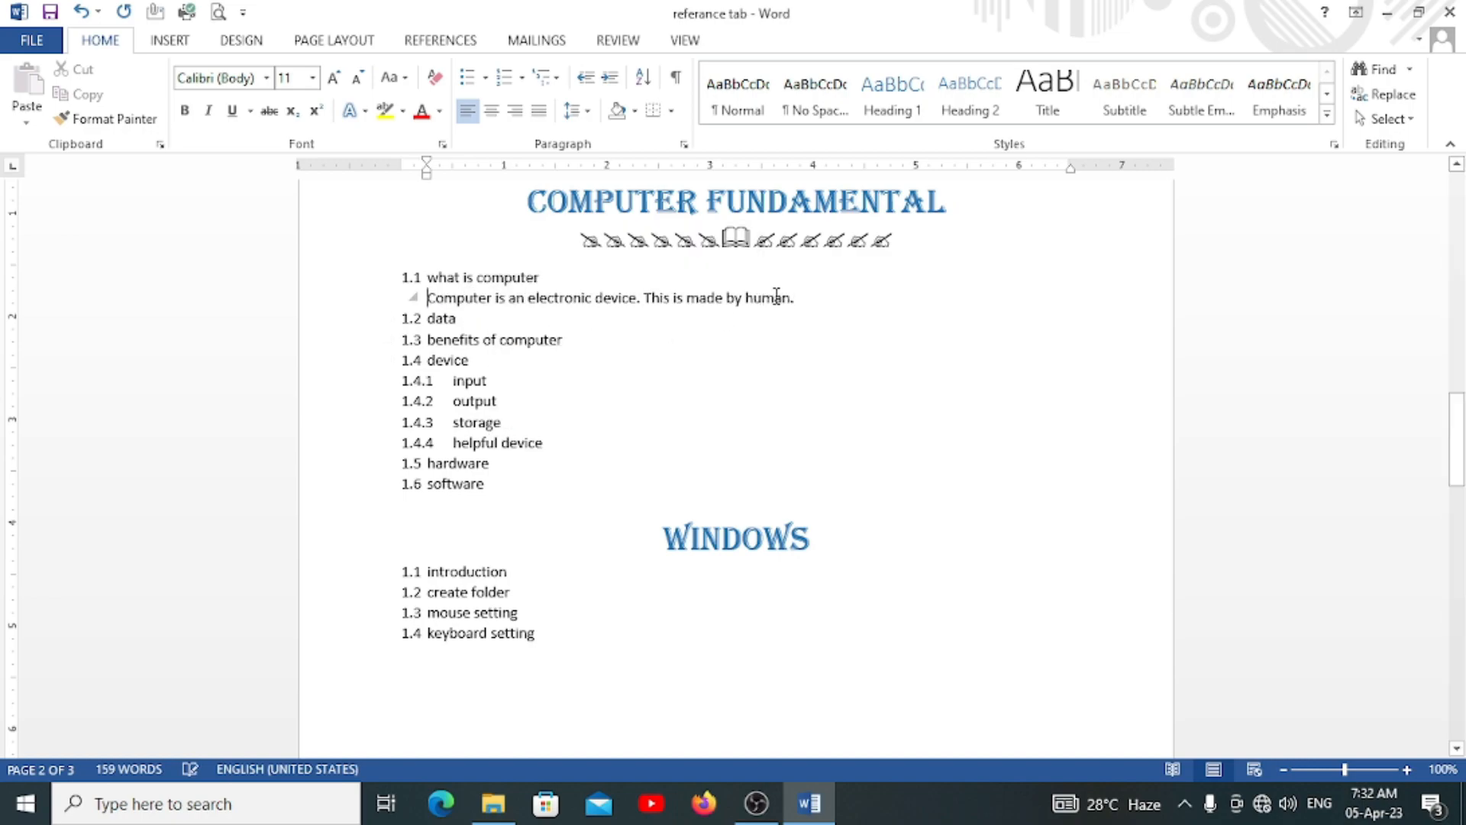
Insert the picture "micro computer.jfif" from the Photos-001 (1) folder in Downloads on a new line below the computer definition
click(808, 295)
key(Return)
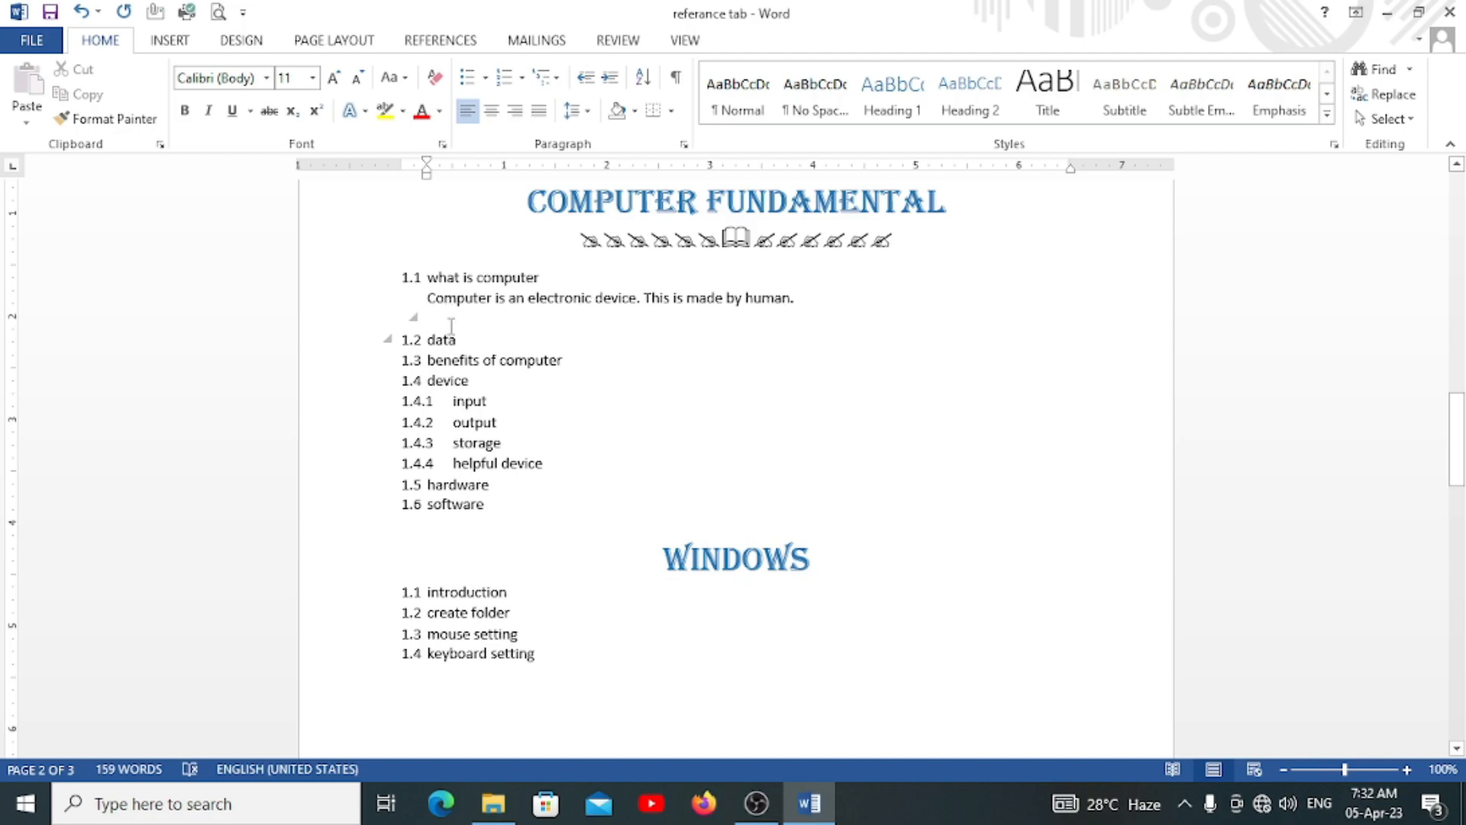
click(189, 44)
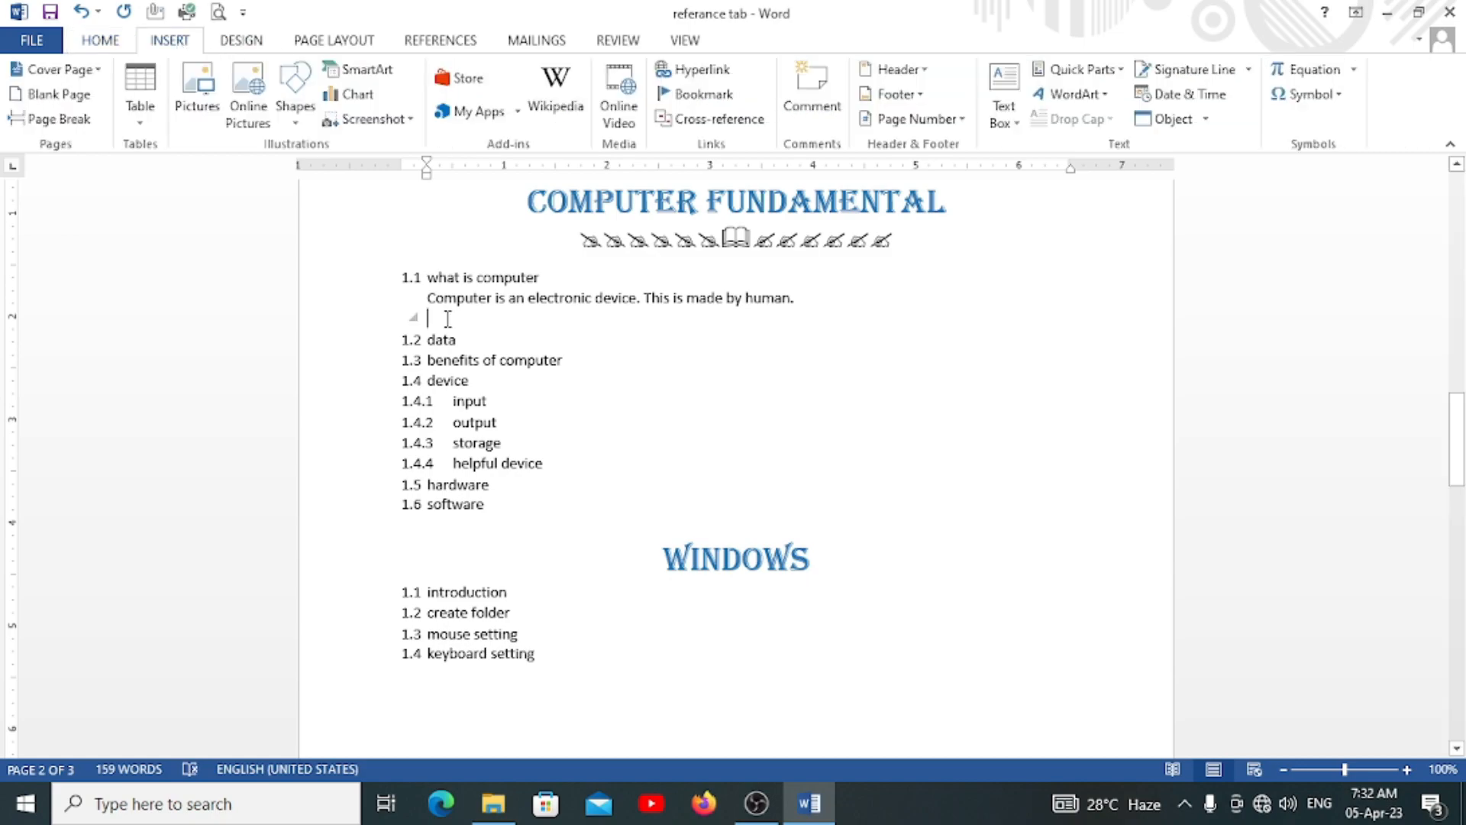
click(191, 85)
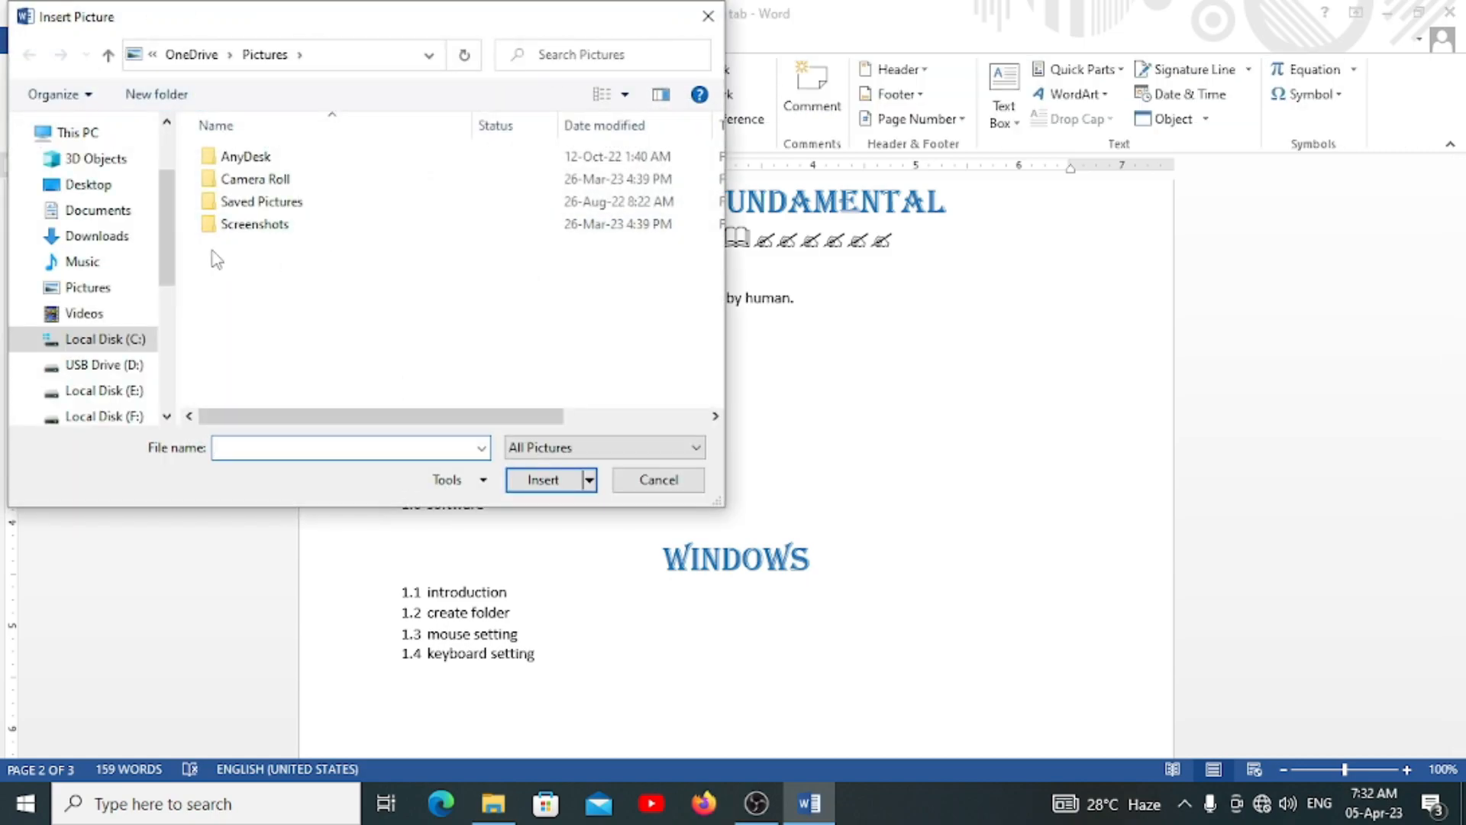
click(100, 239)
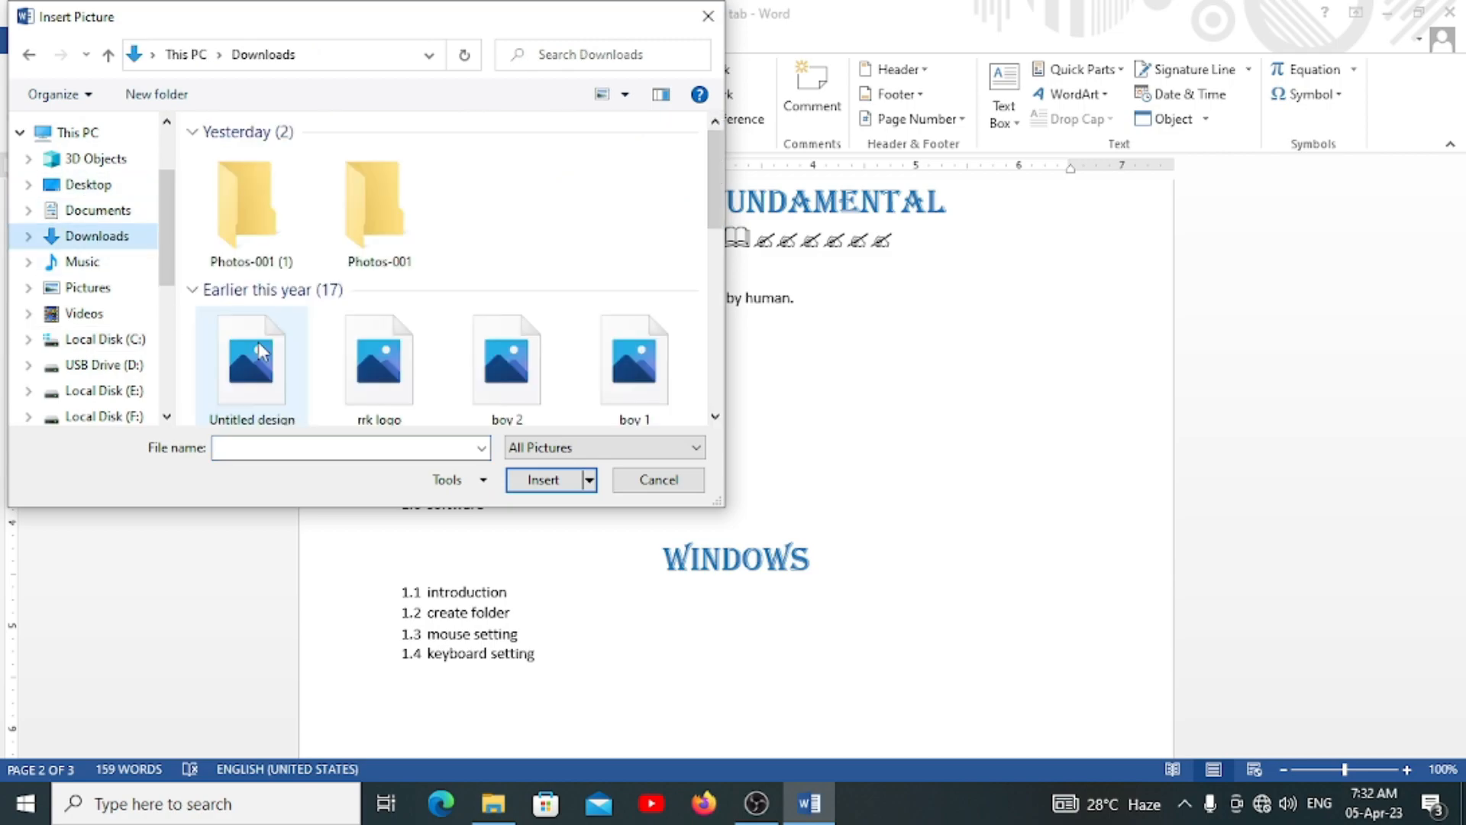
double_click(240, 206)
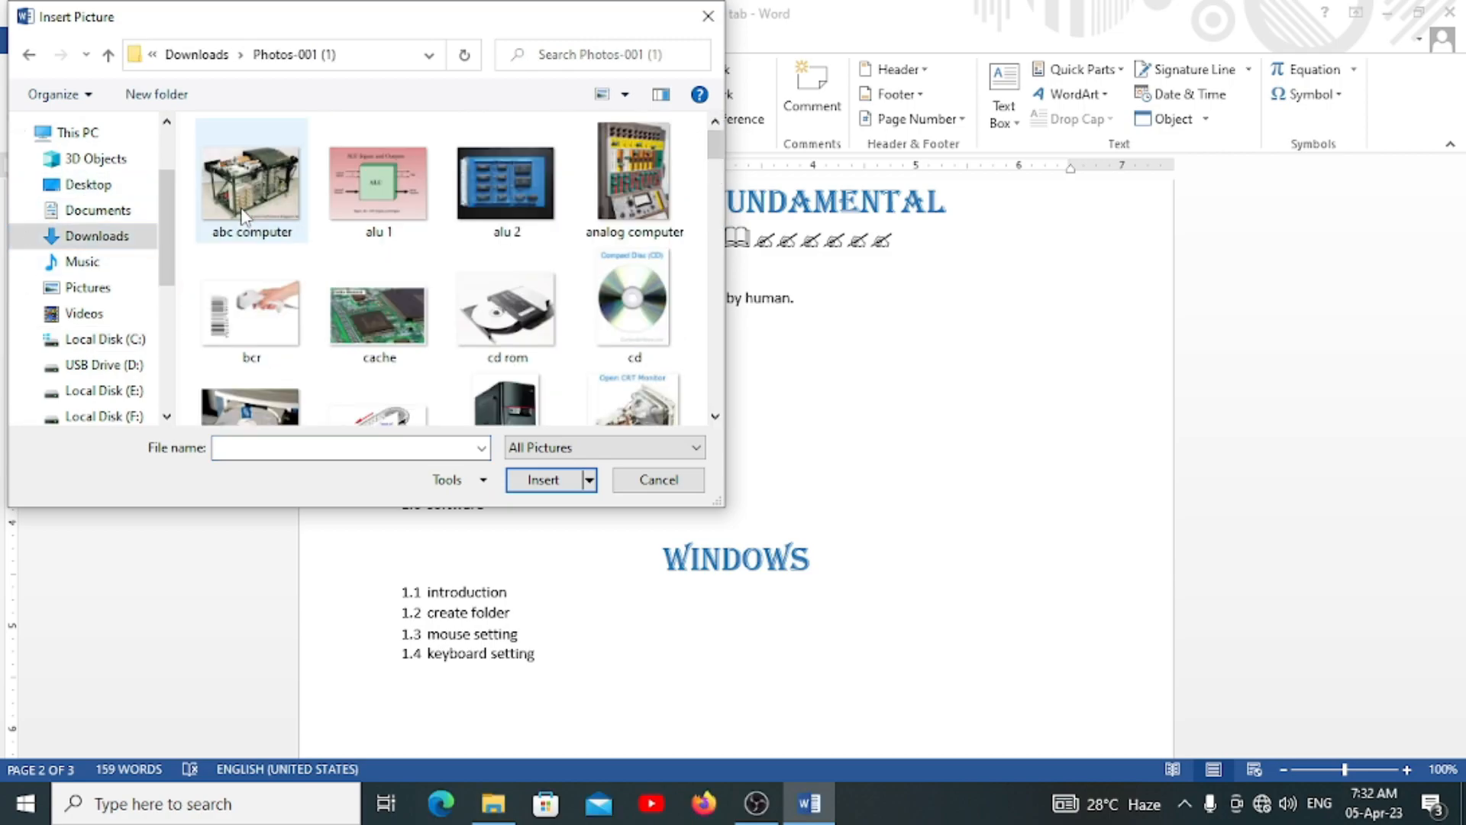
click(340, 448)
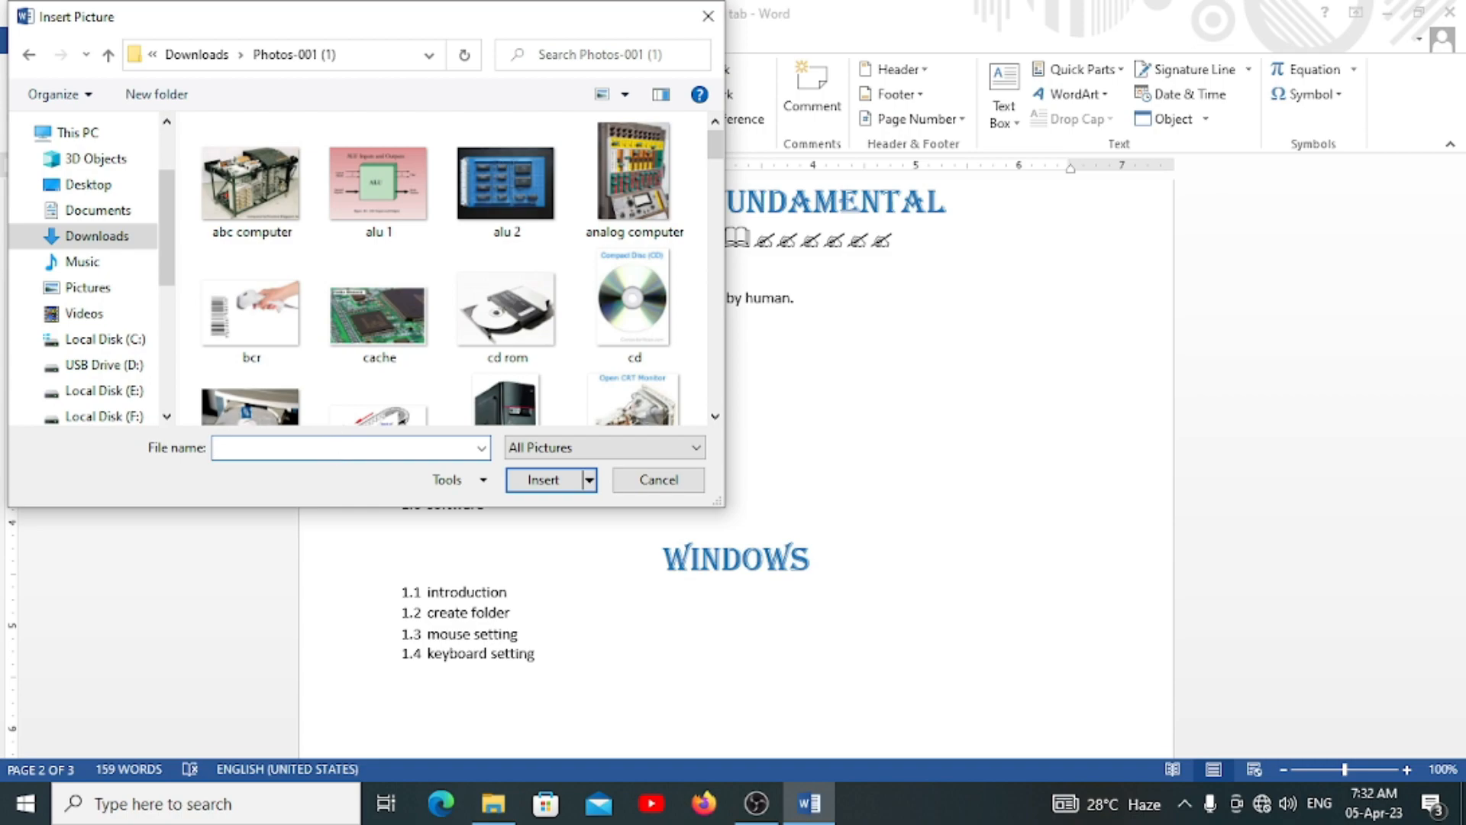
text(micr)
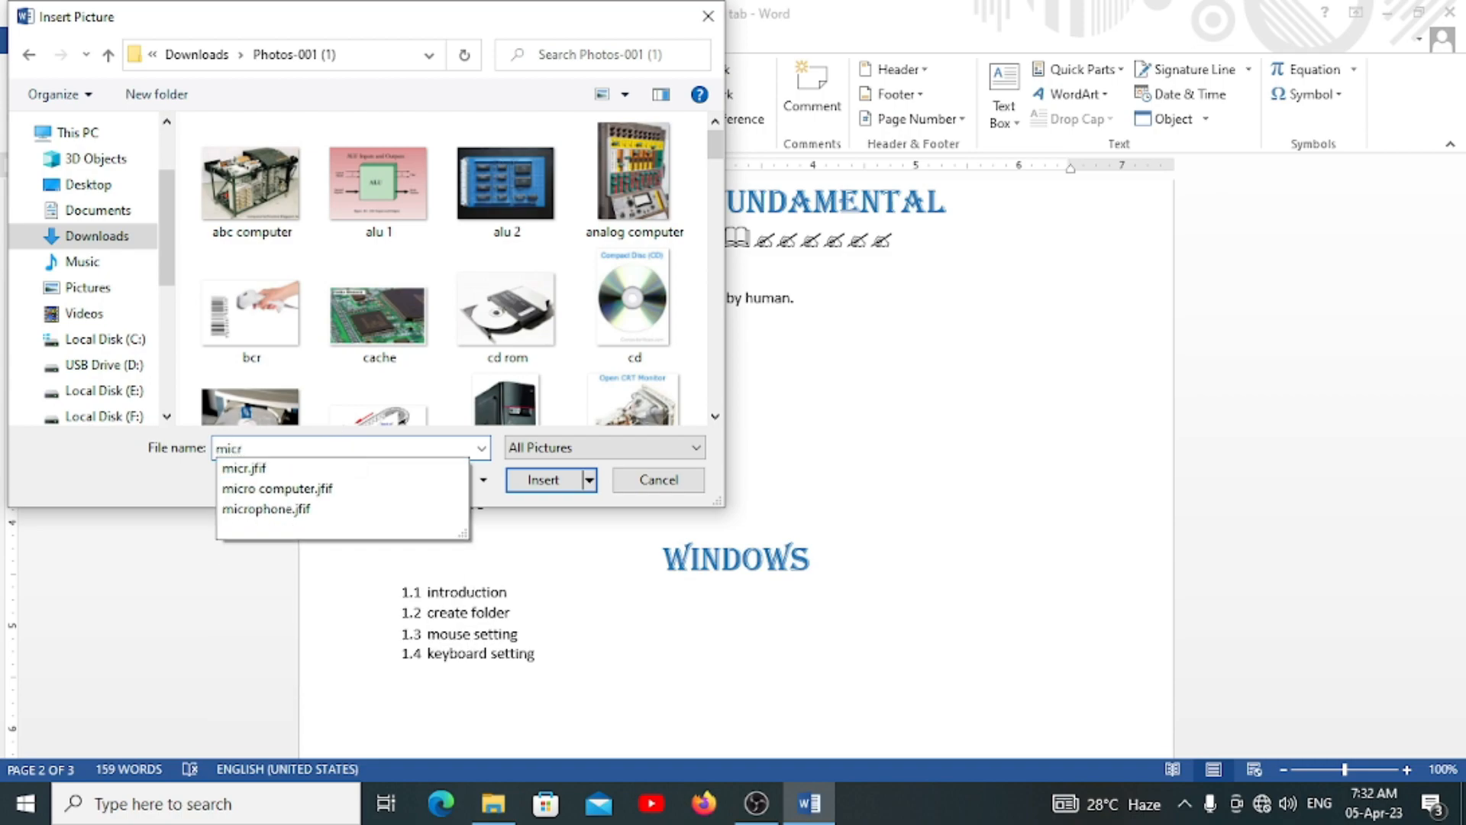
key(Down)
key(Down)
key(Return)
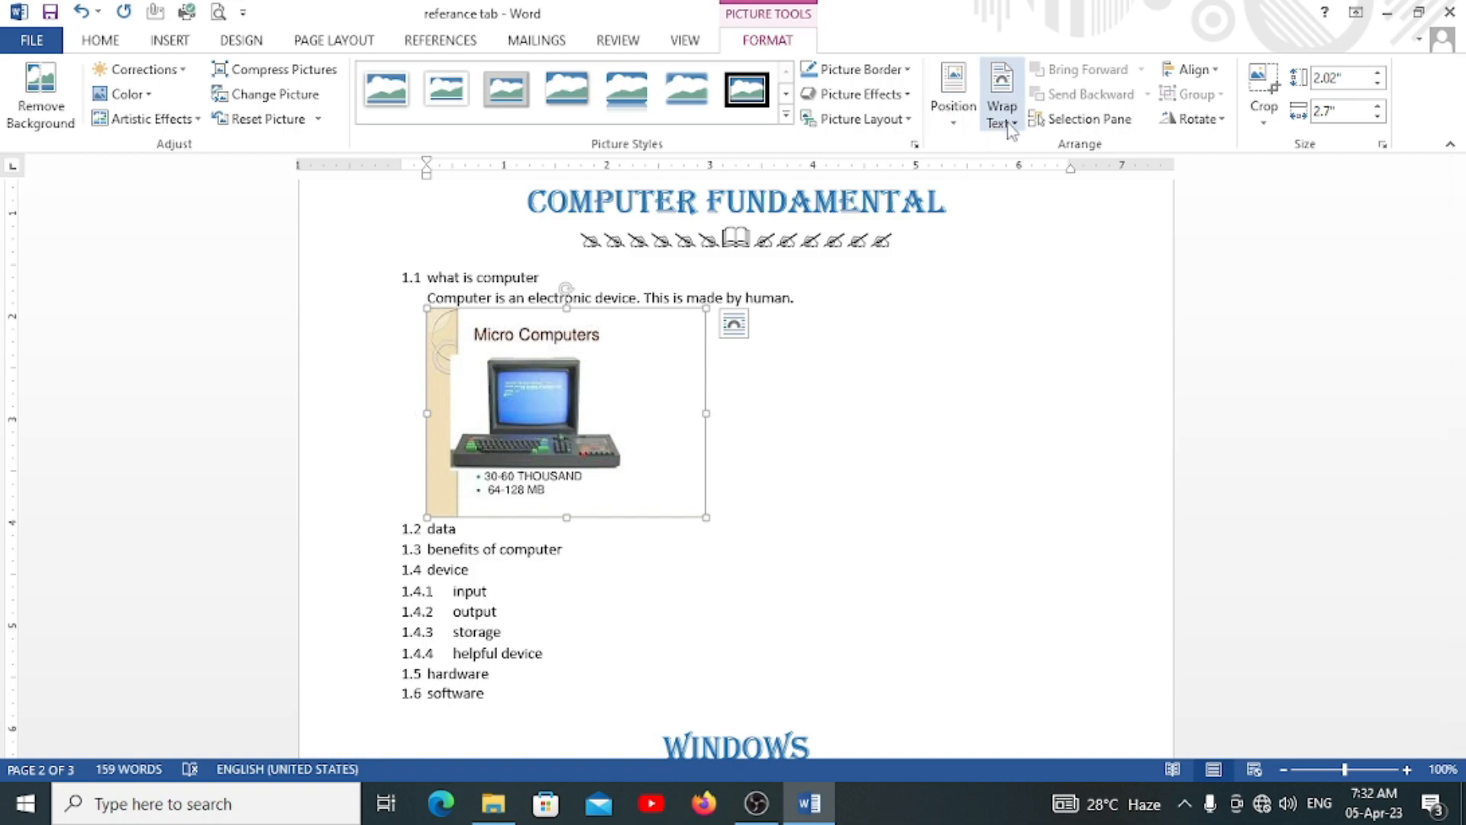
Set the computer picture's text wrapping to Through and move it to the right of the Computer Fundamental topic list
click(958, 128)
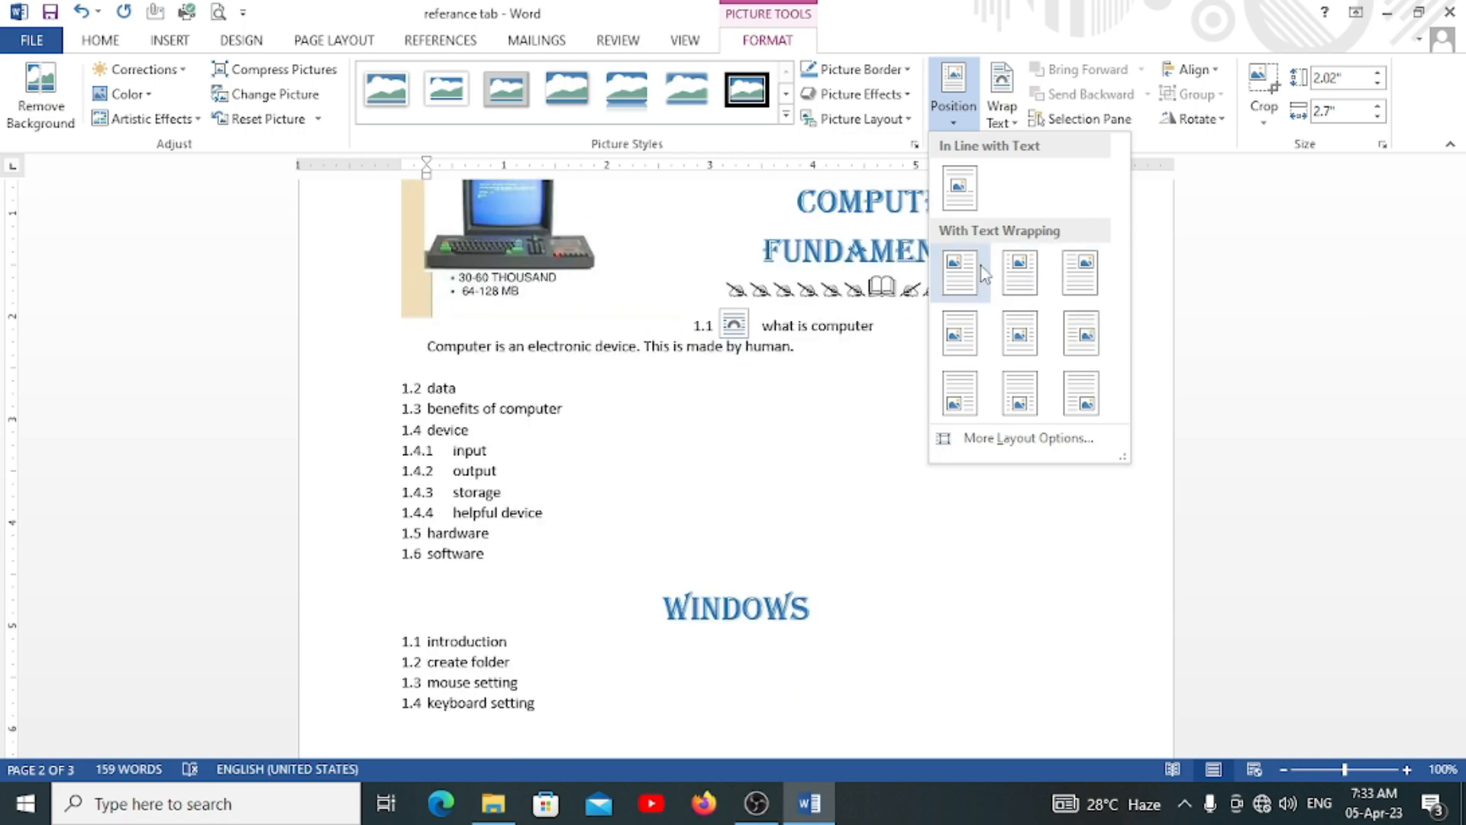
click(1014, 117)
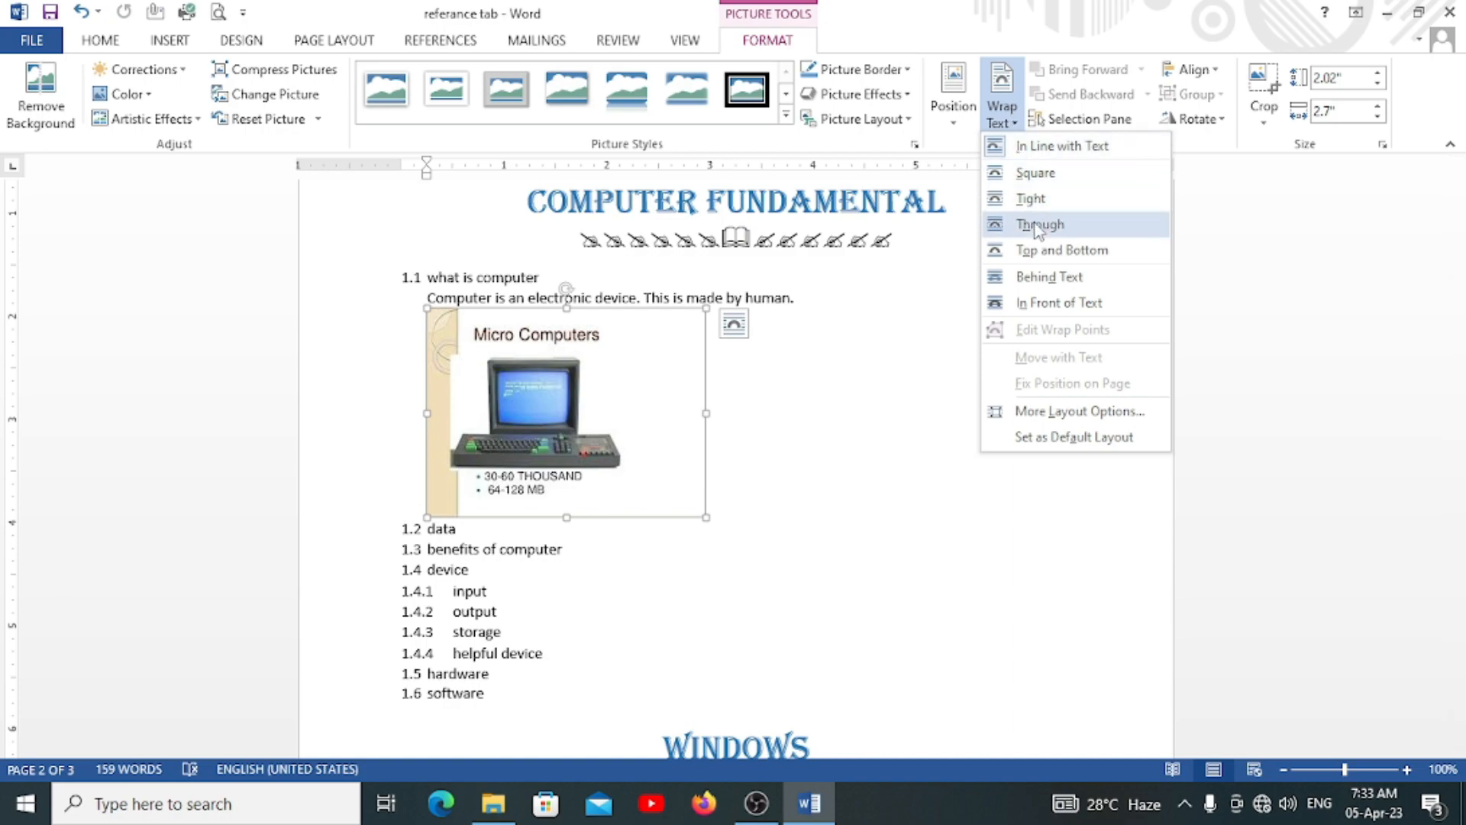
click(1038, 227)
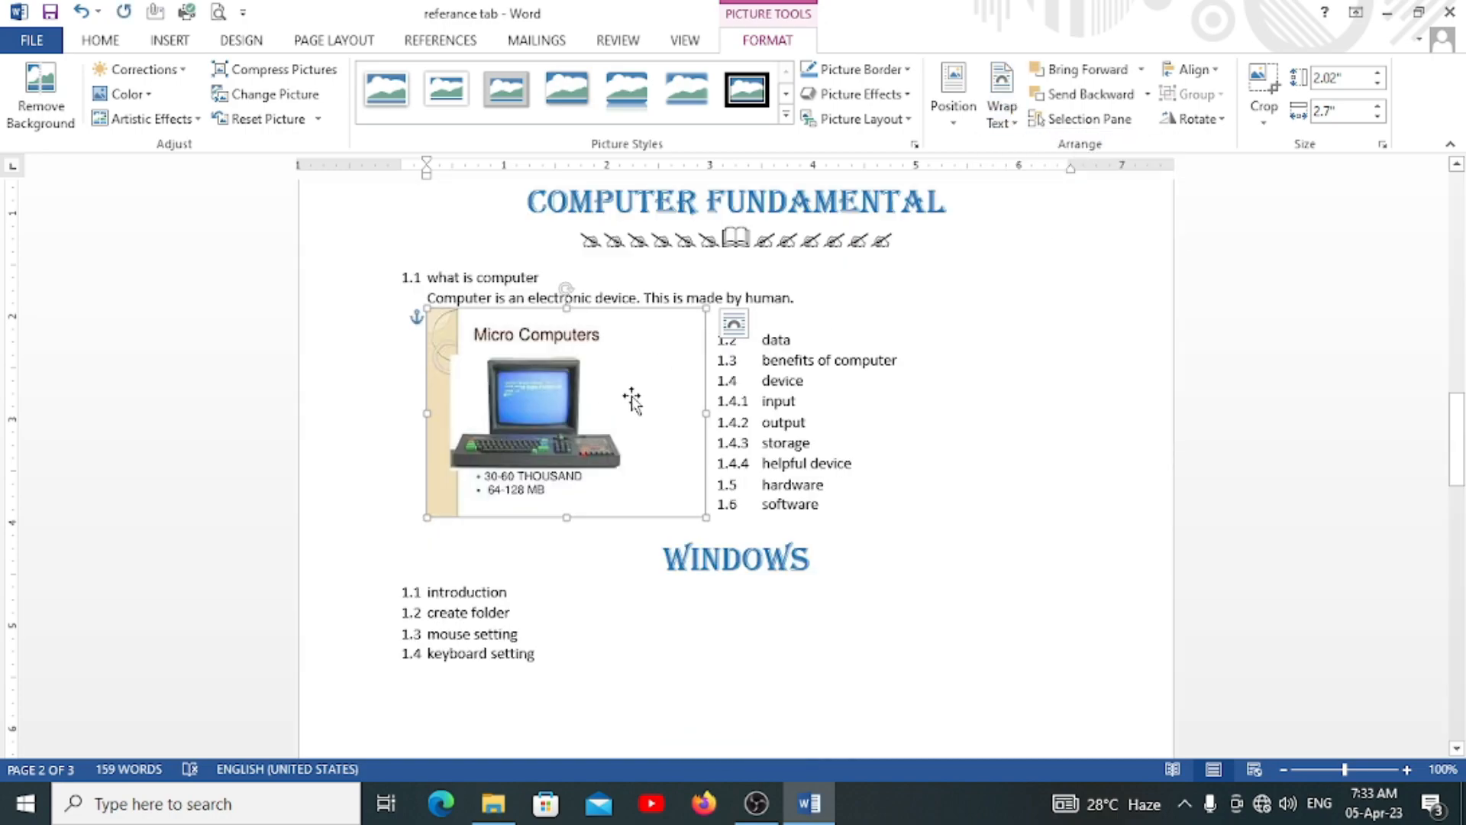
drag(631, 396, 961, 393)
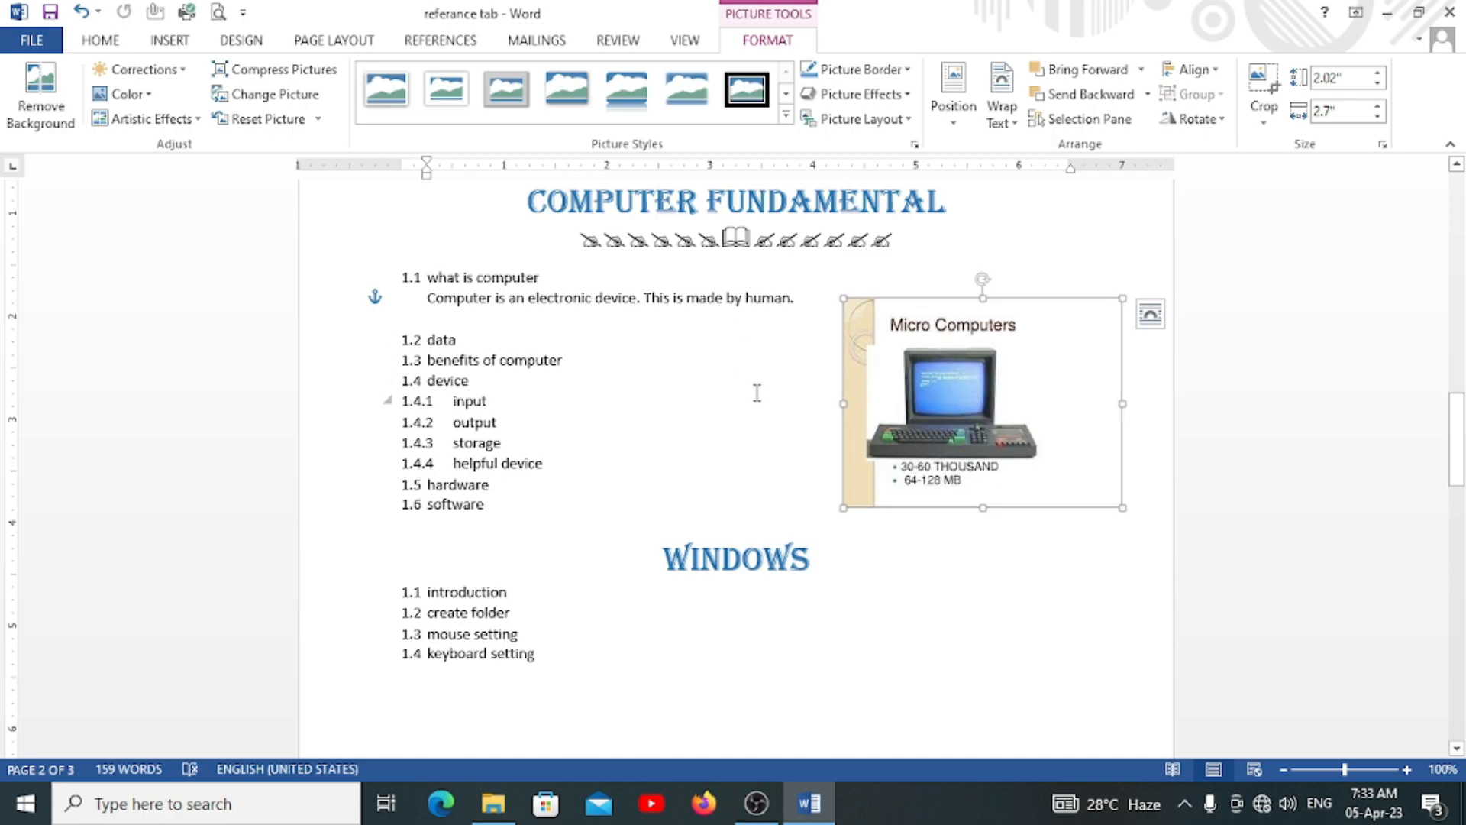
Scale the computer picture down slightly, keeping its proportions and its upper-left corner in place
click(779, 370)
click(978, 396)
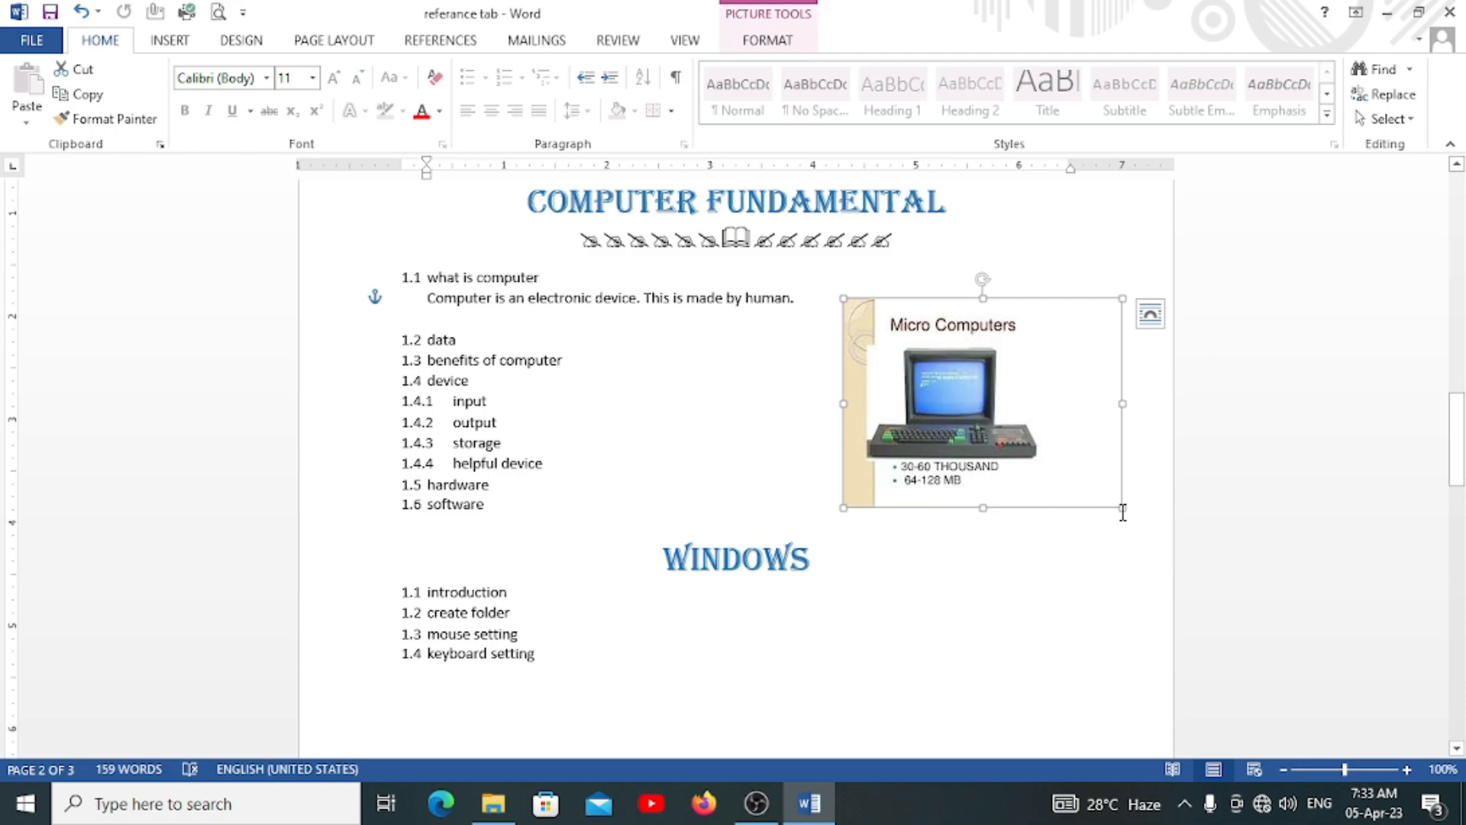
drag(1116, 507, 1072, 470)
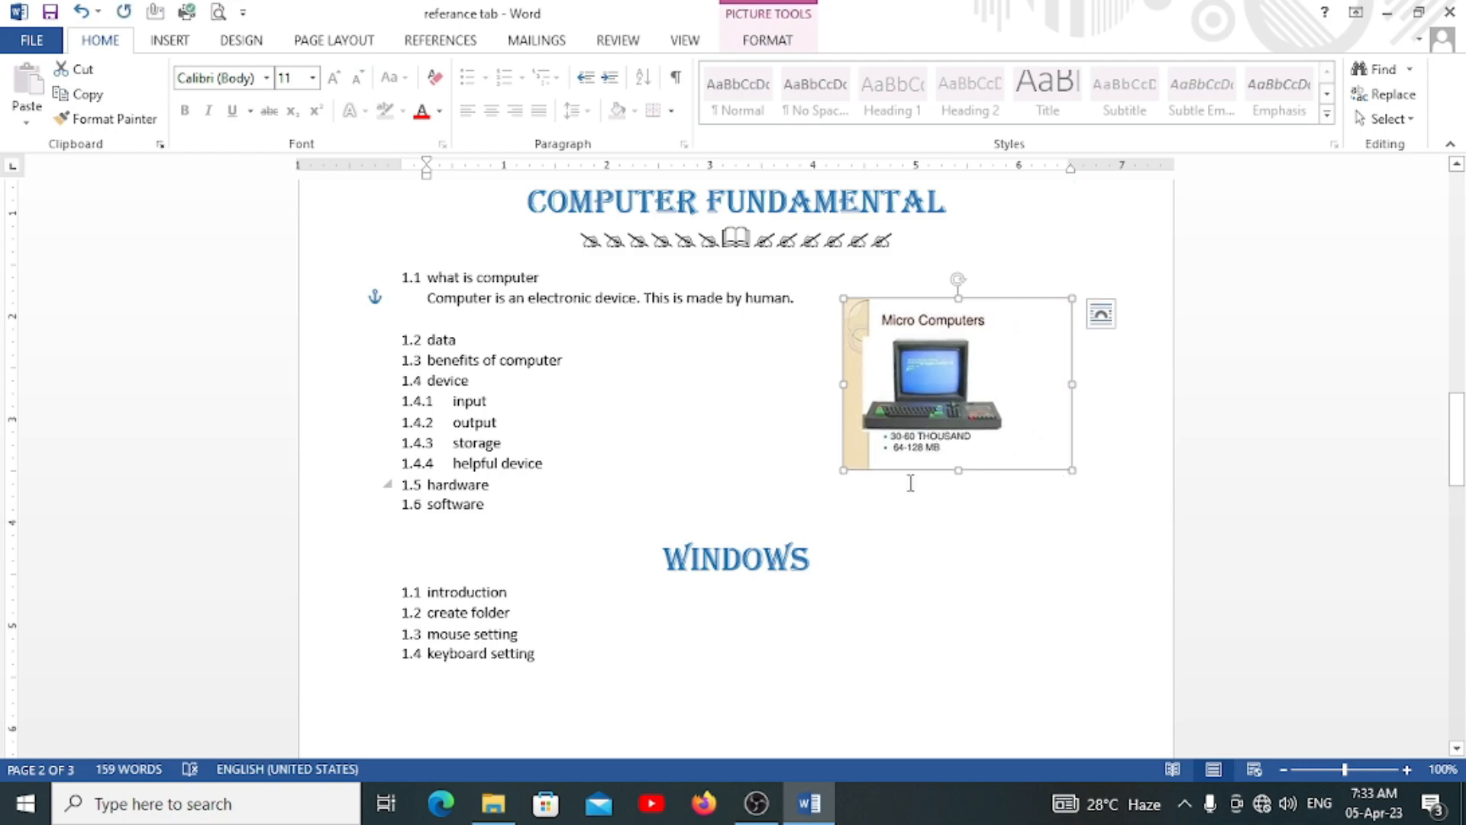
Add the caption "Picture 1 computer image" below the computer picture, using a new label named Picture
click(438, 43)
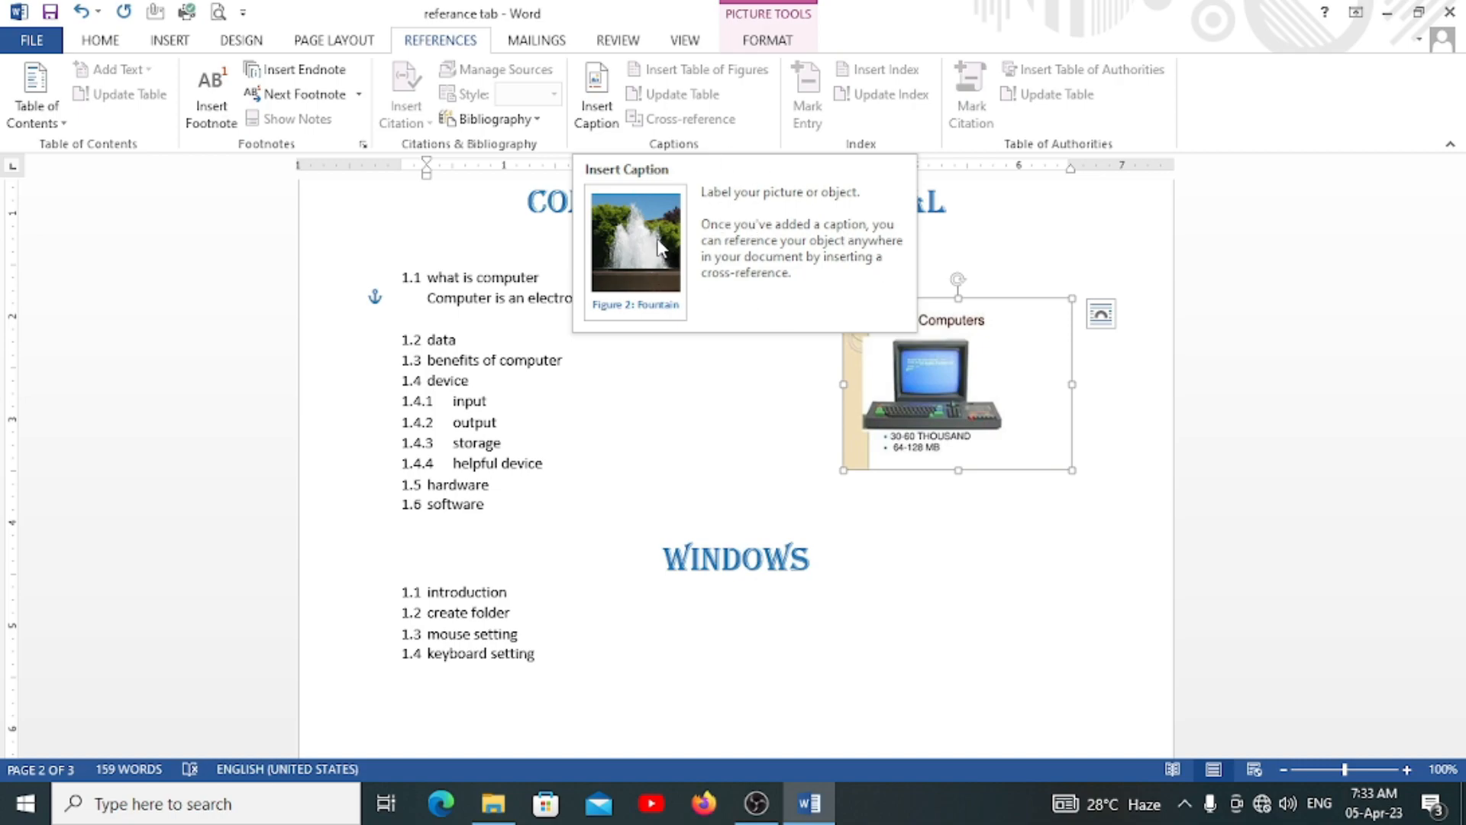
click(596, 115)
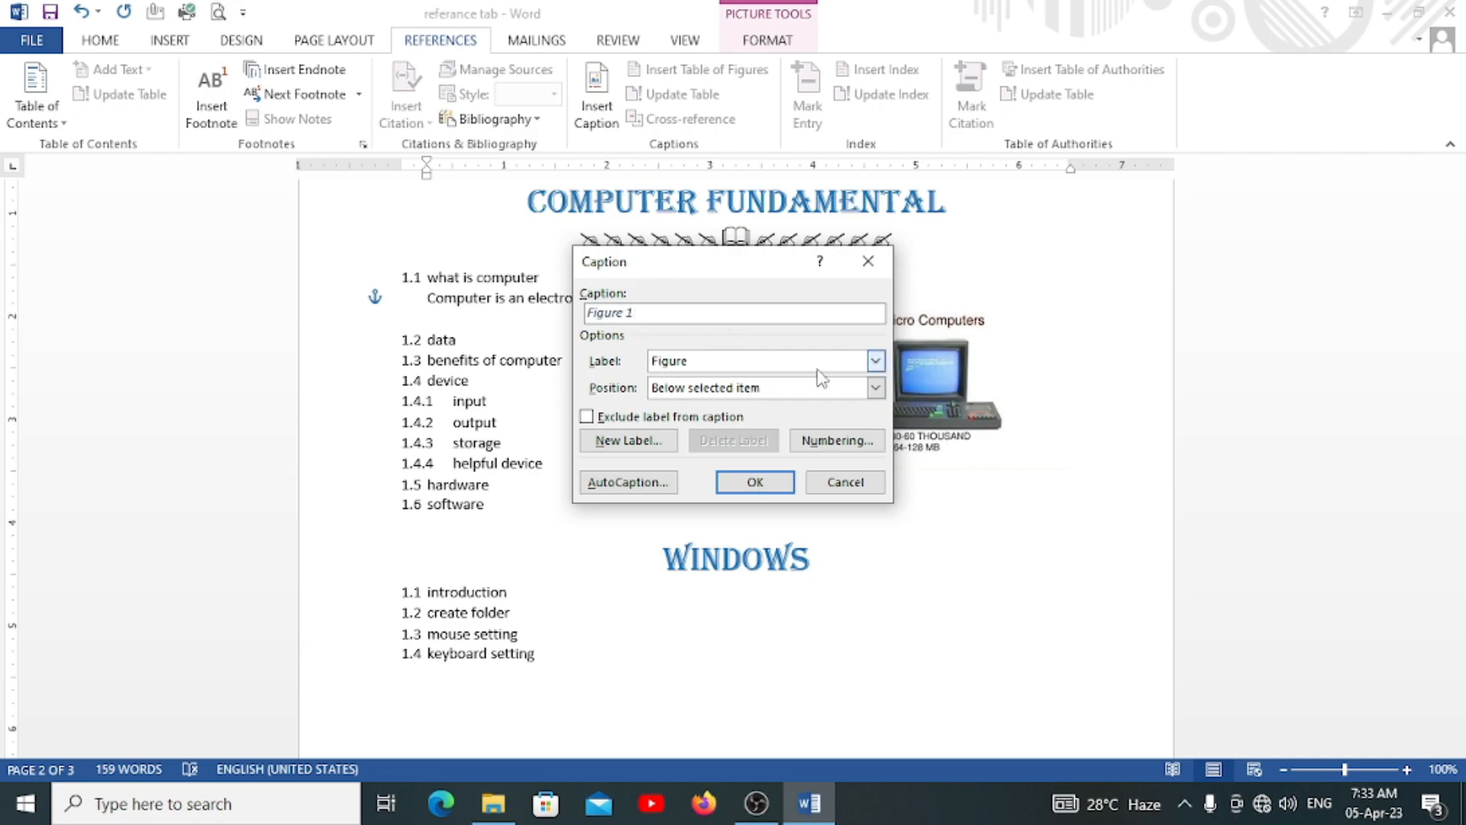
click(875, 361)
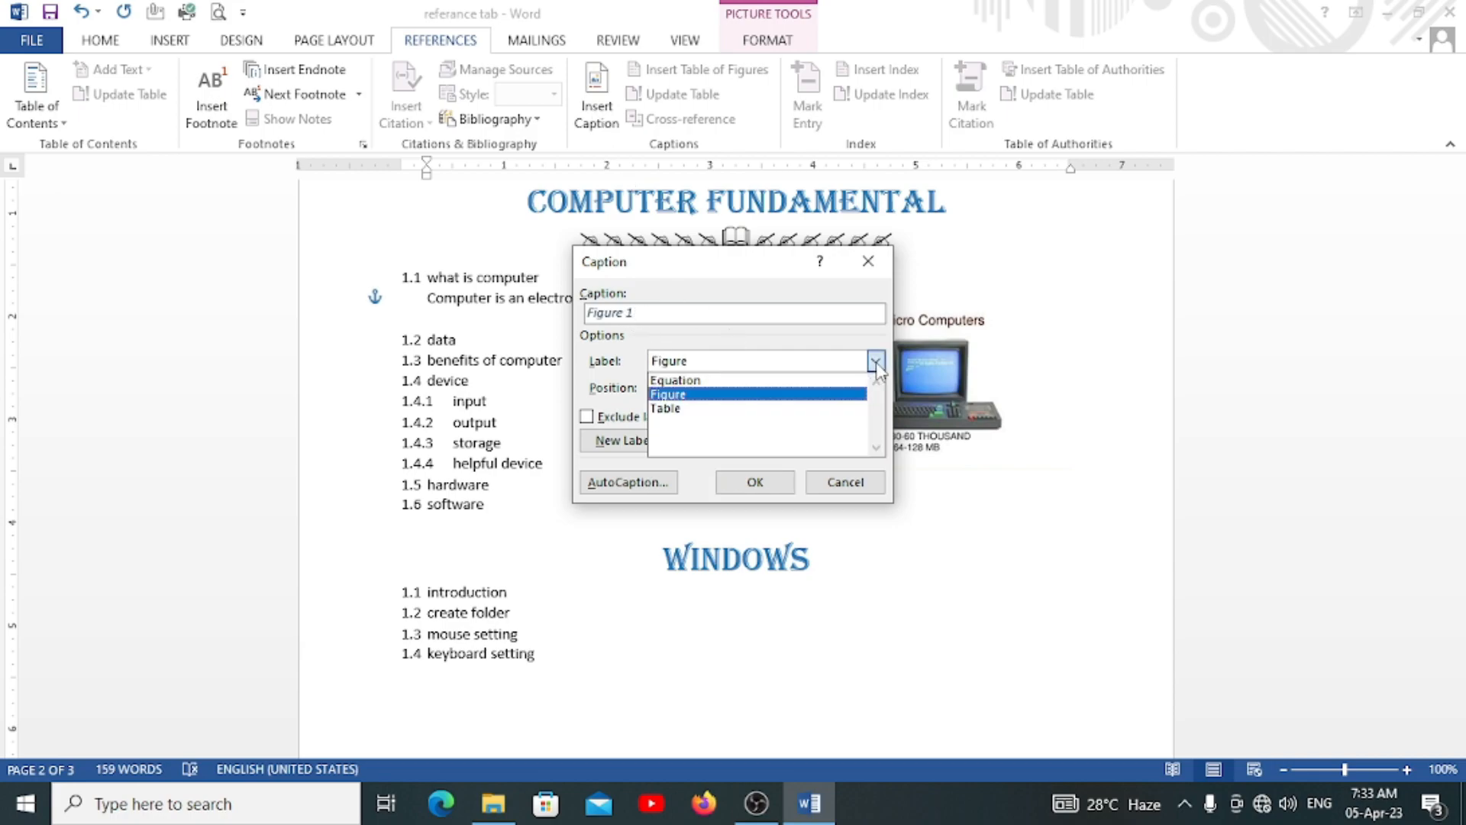
click(679, 394)
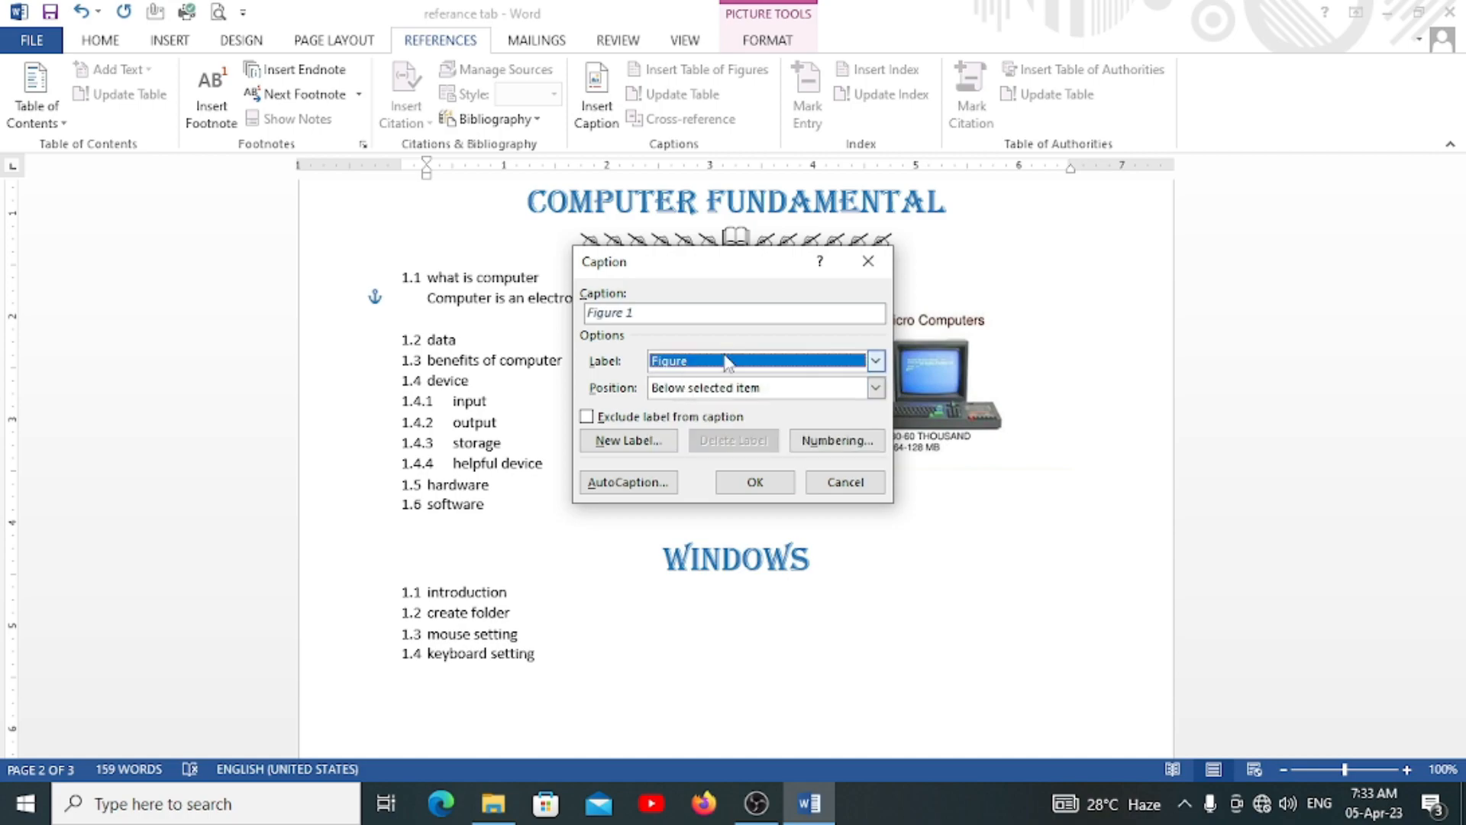
click(655, 443)
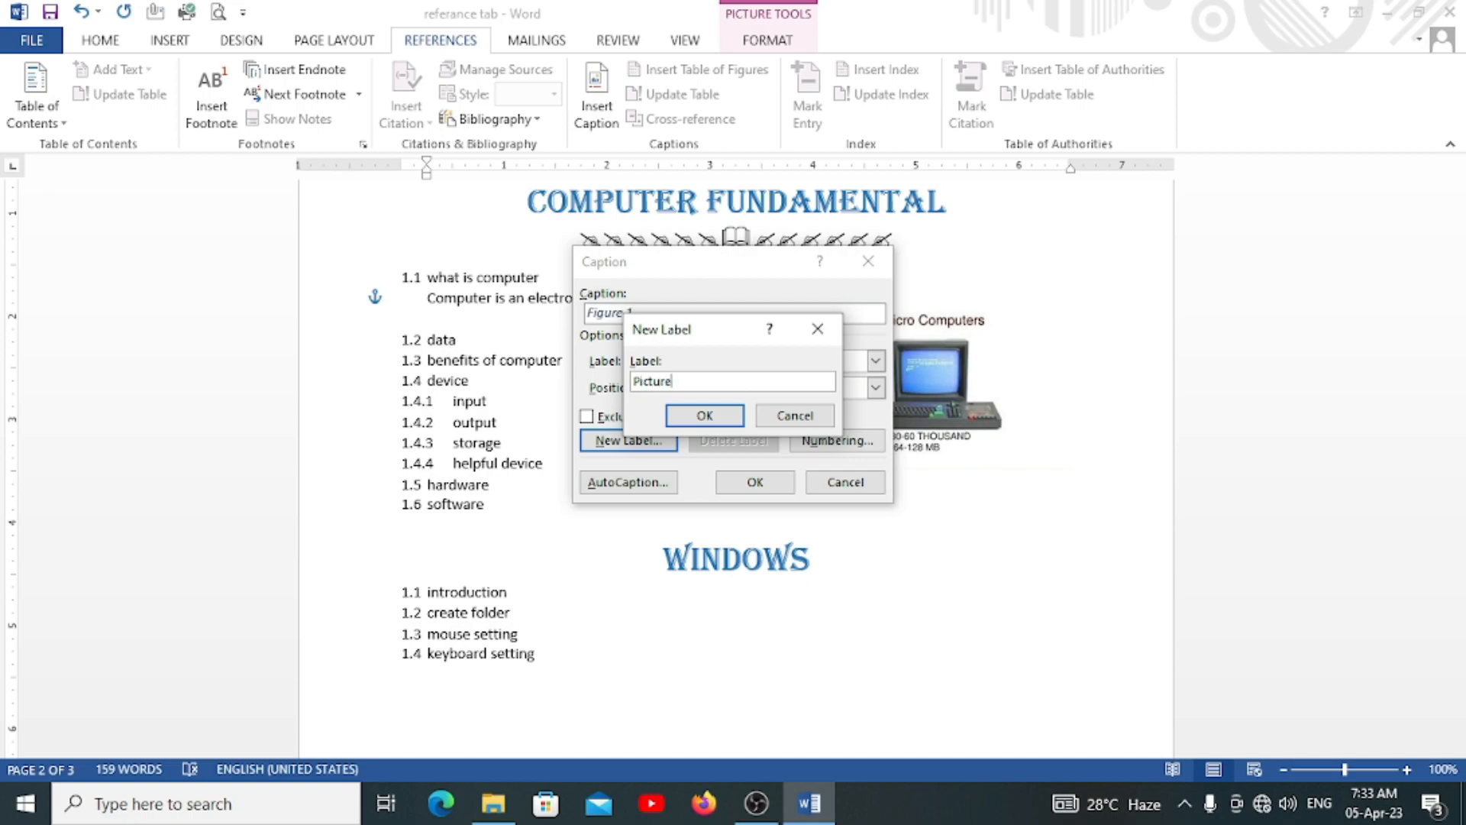
click(704, 415)
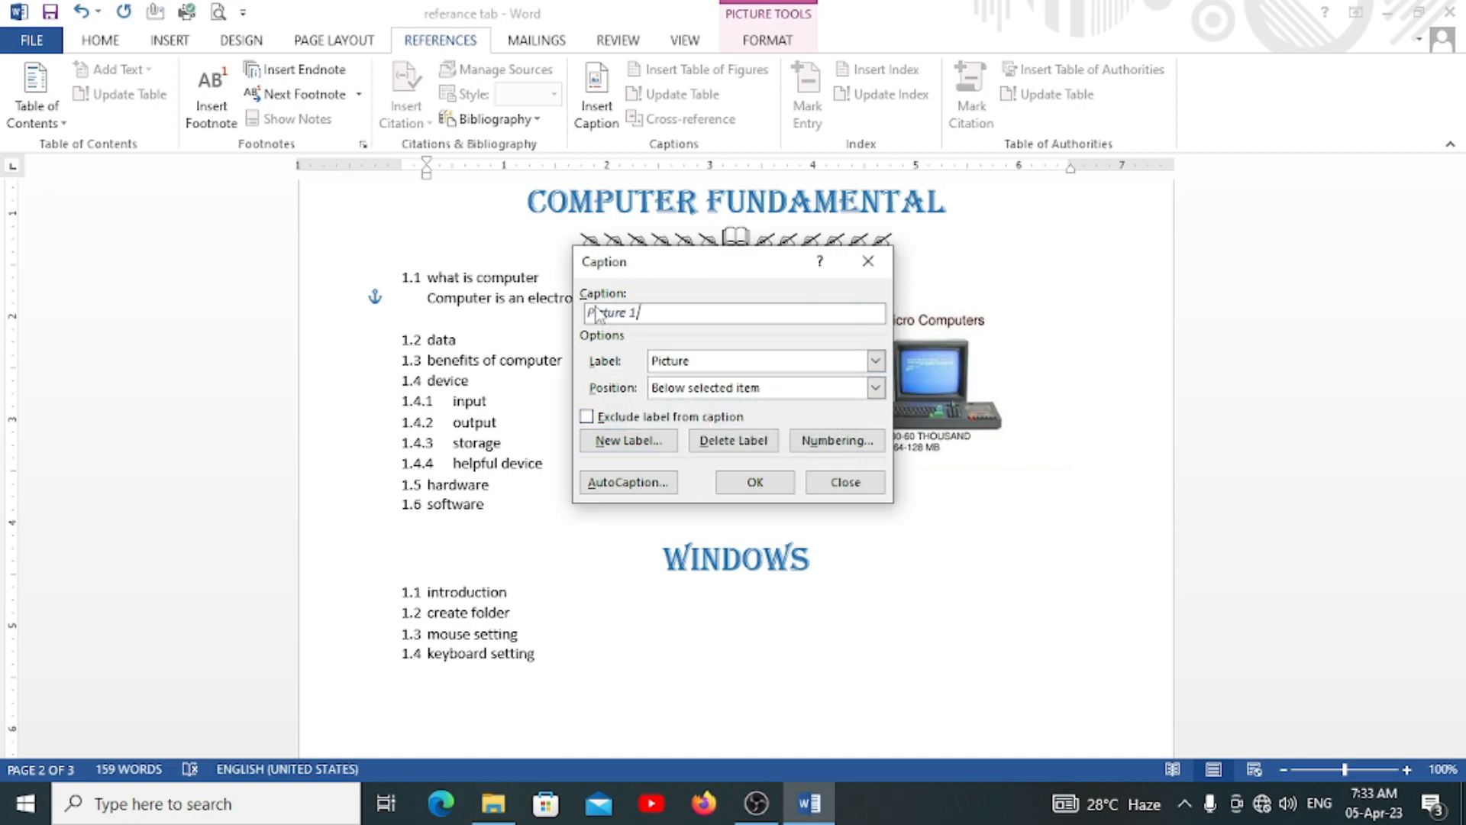
click(755, 482)
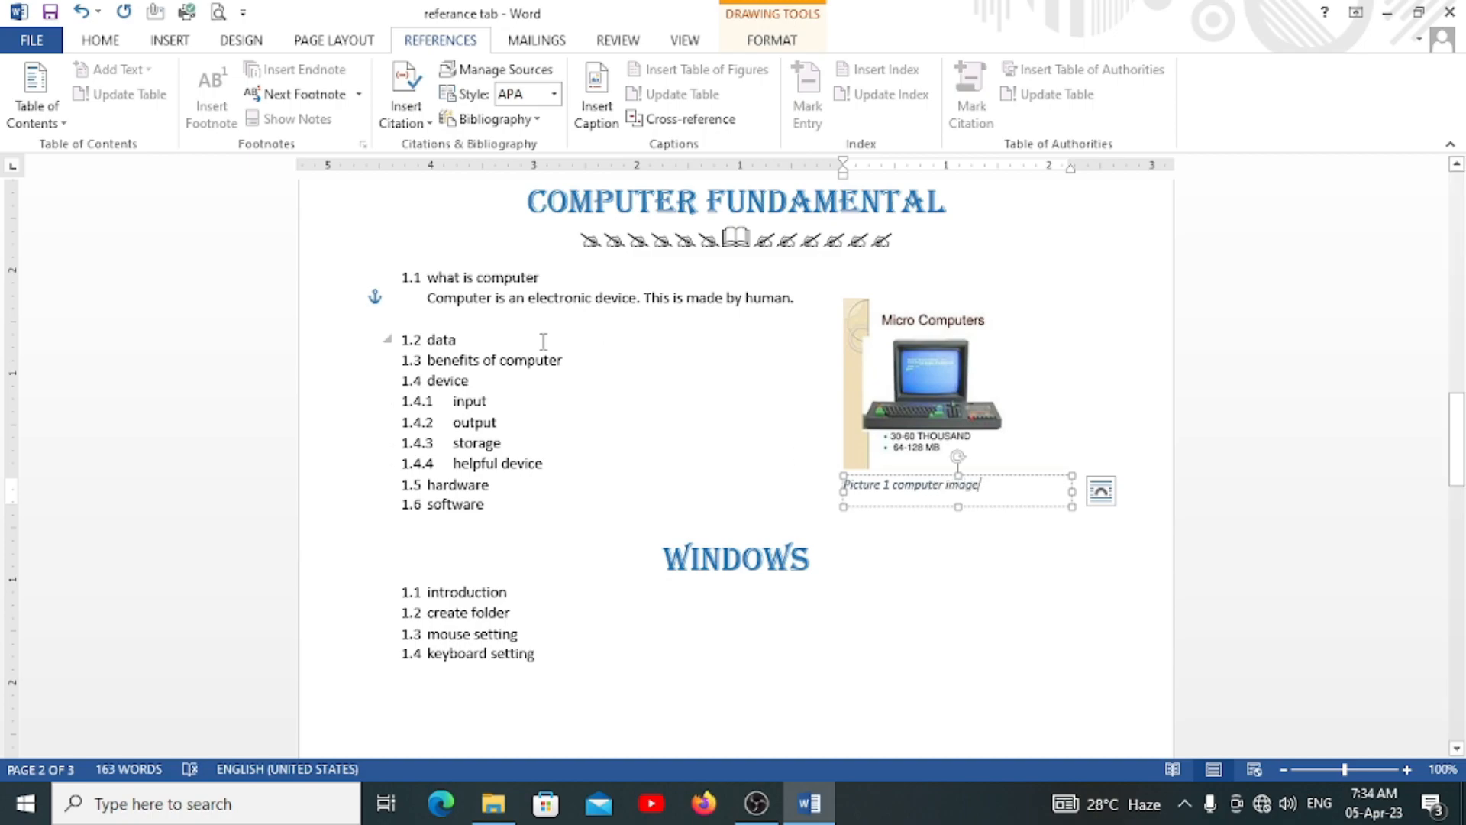
Add seven blank lines between the computer definition and the "data" heading
click(493, 342)
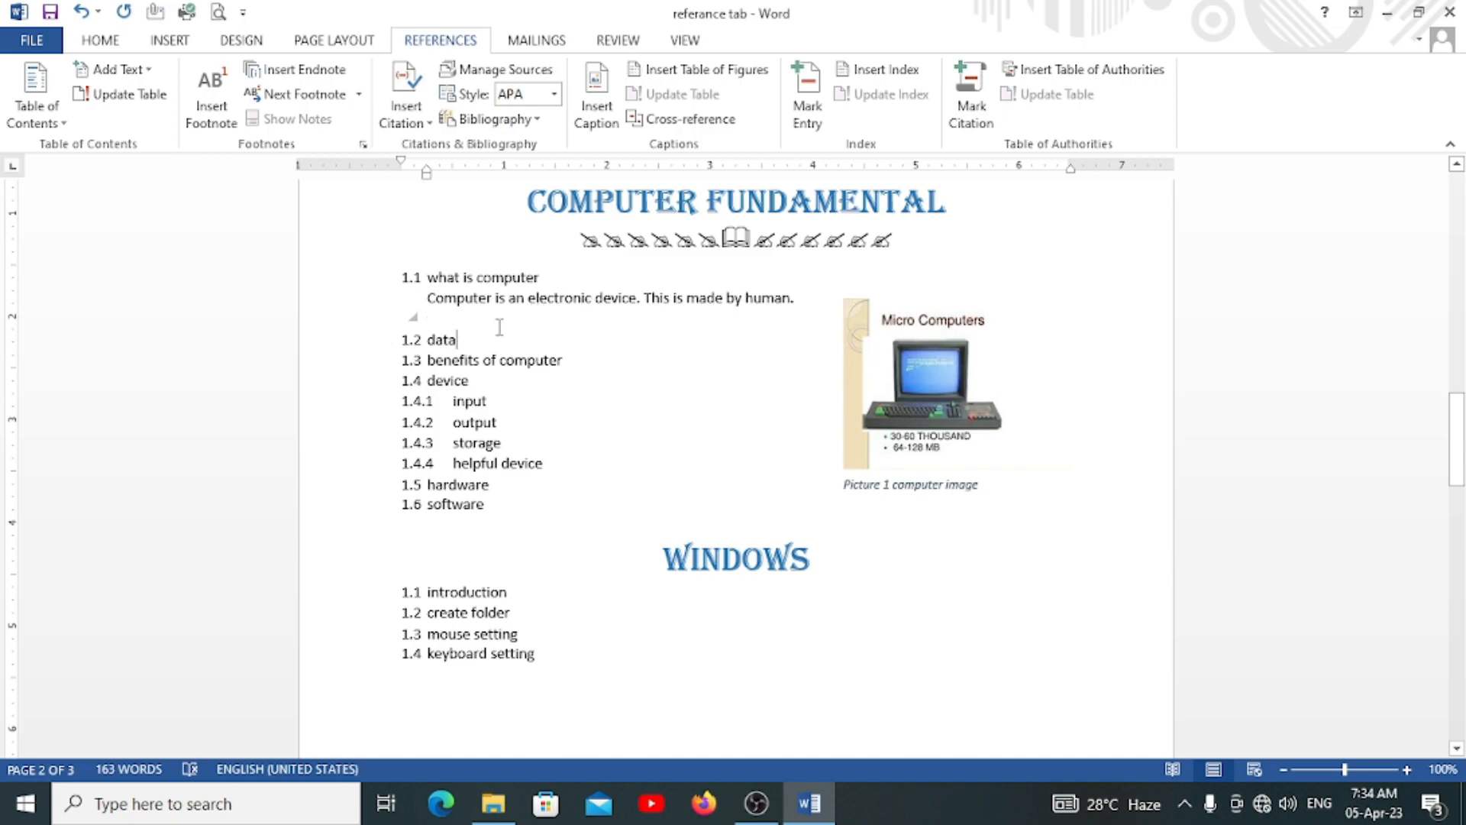
click(444, 313)
key(Return)
key(Return)
key(Return)
key(Return)
key(Return)
key(Return)
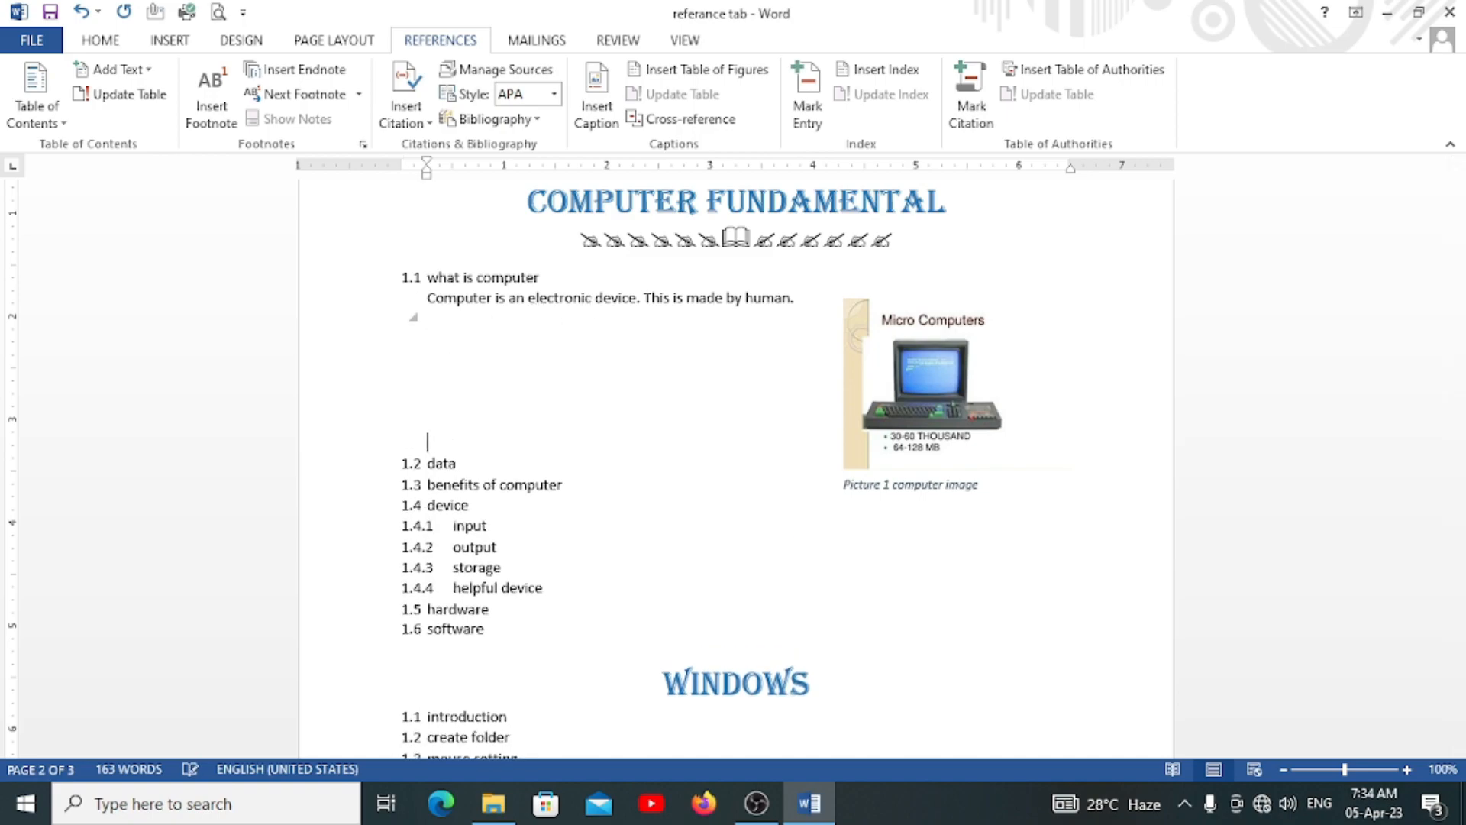
key(Return)
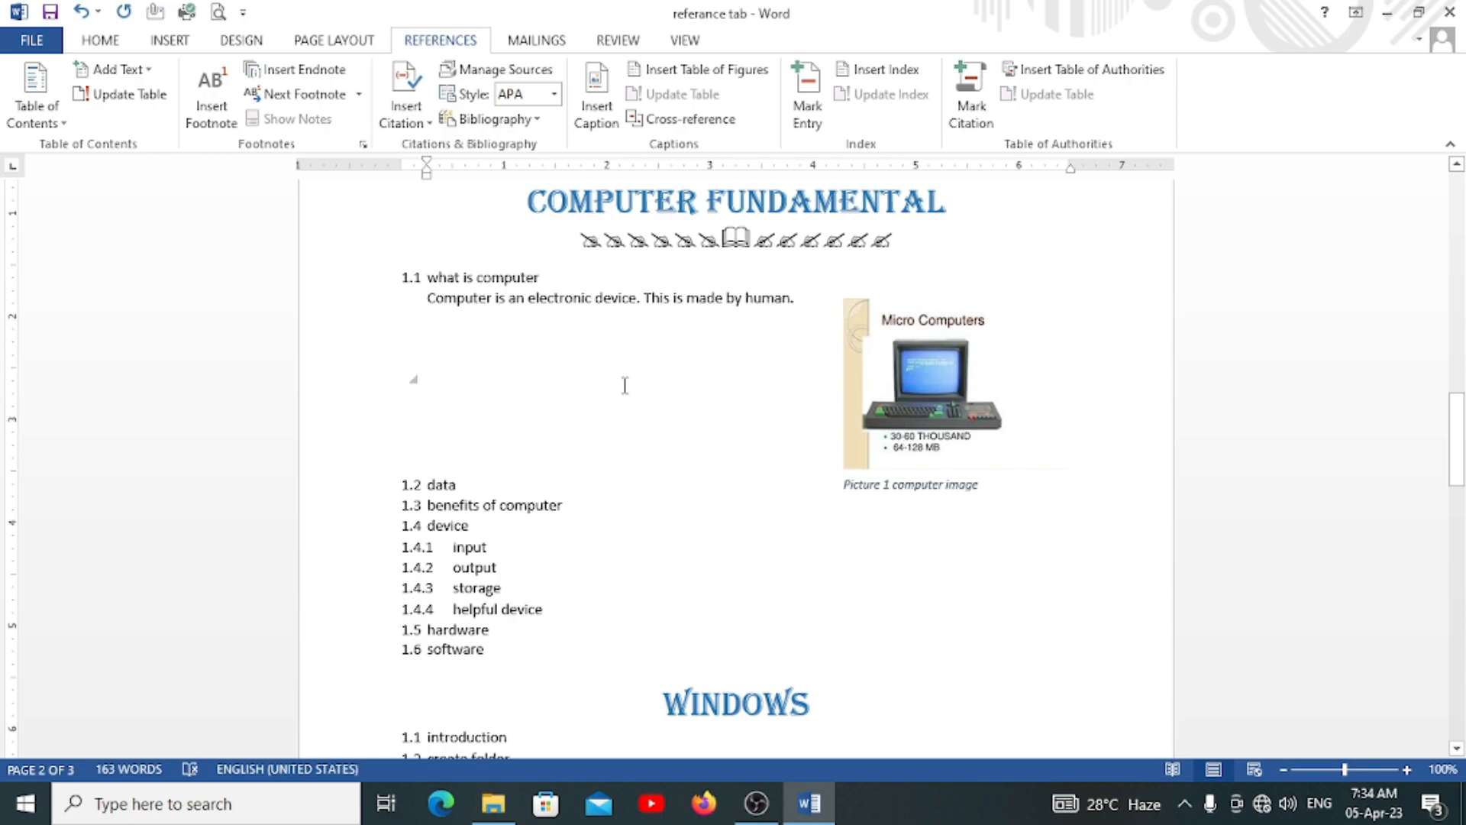
Add an unnumbered line under the "data" heading reading "Data is the collection of fact and figure."
click(494, 481)
key(Return)
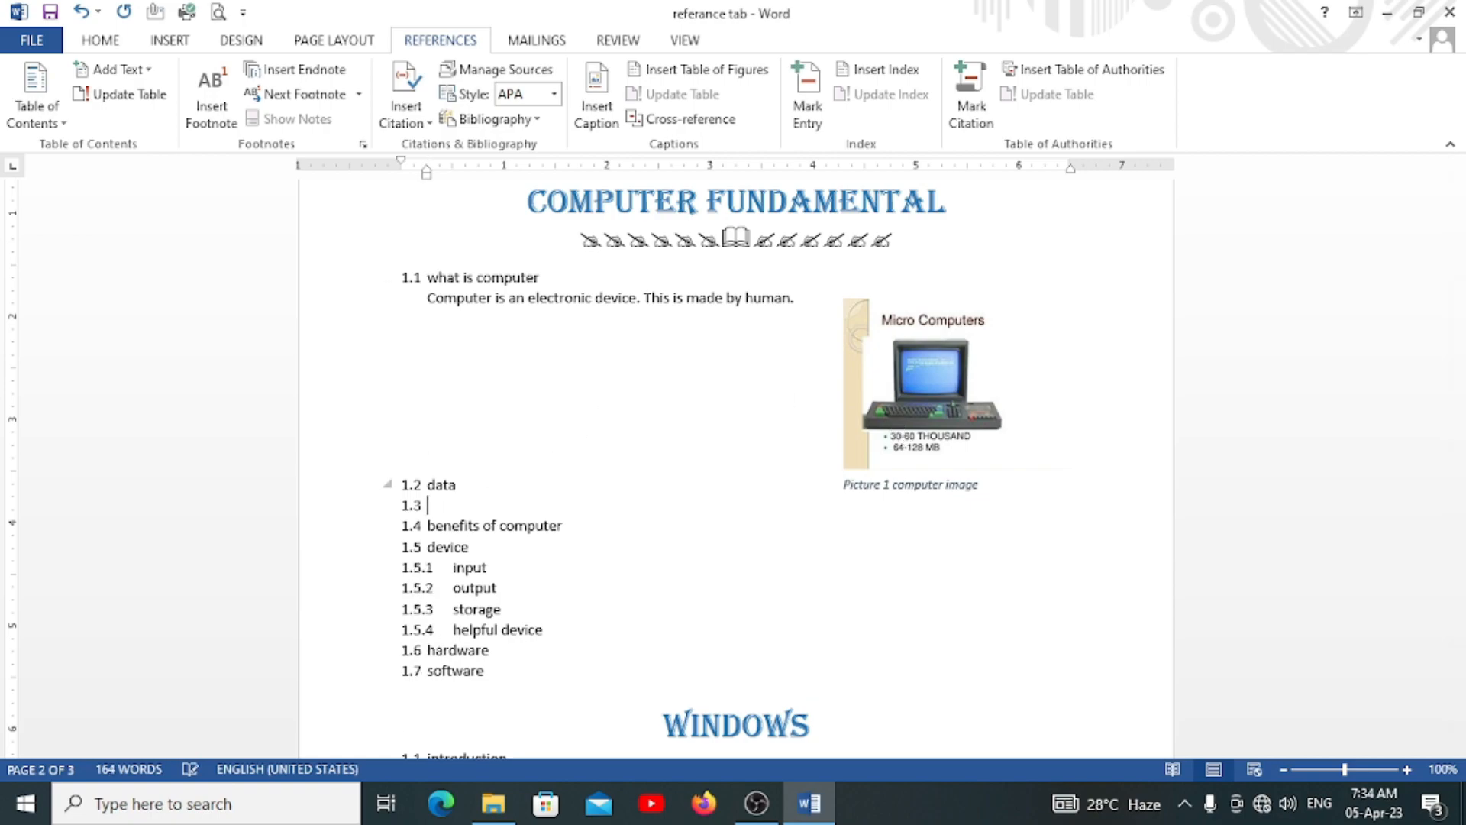
key(BackSpace)
text(Data is)
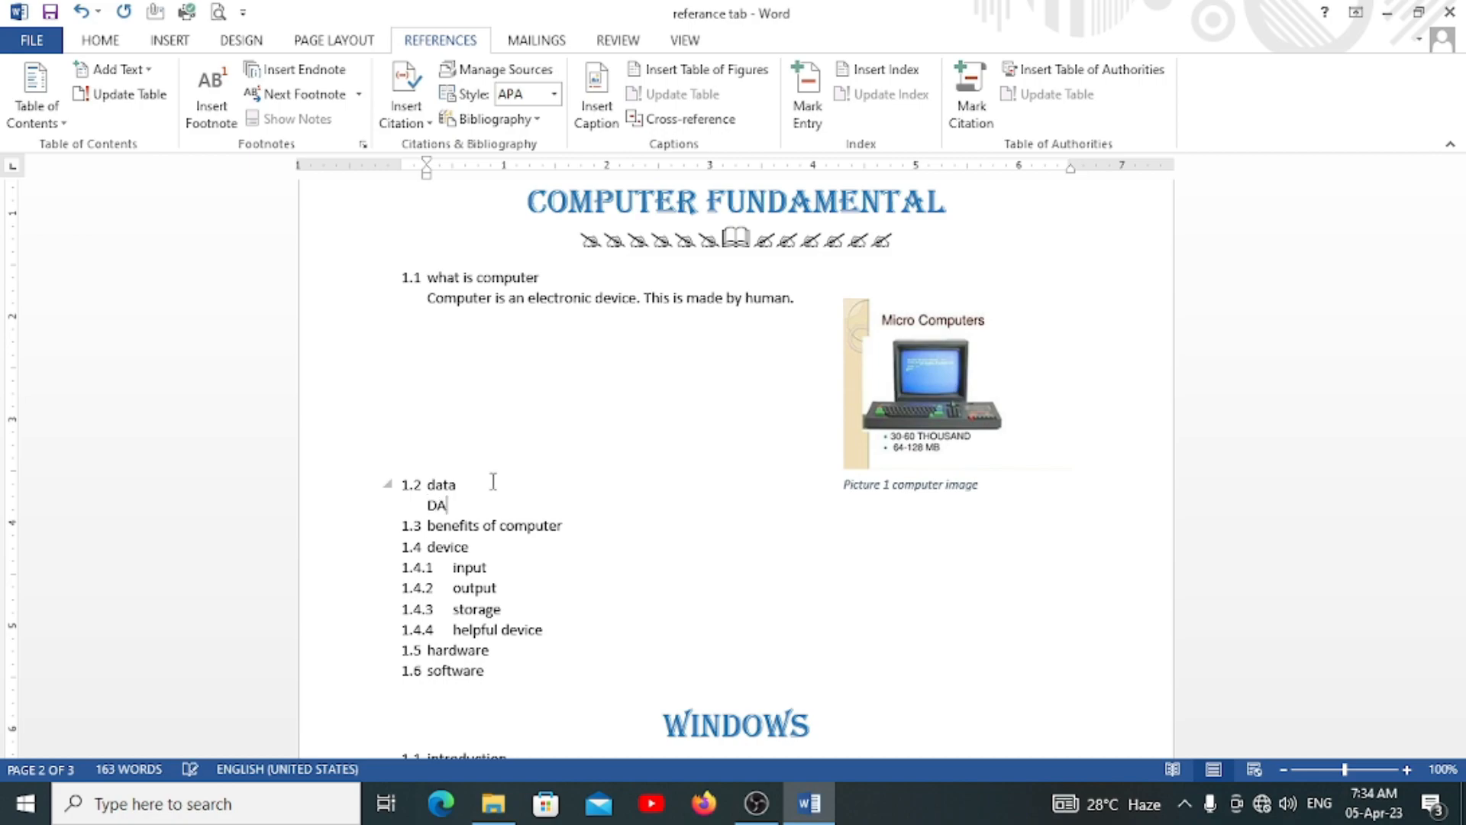
text( the colecte)
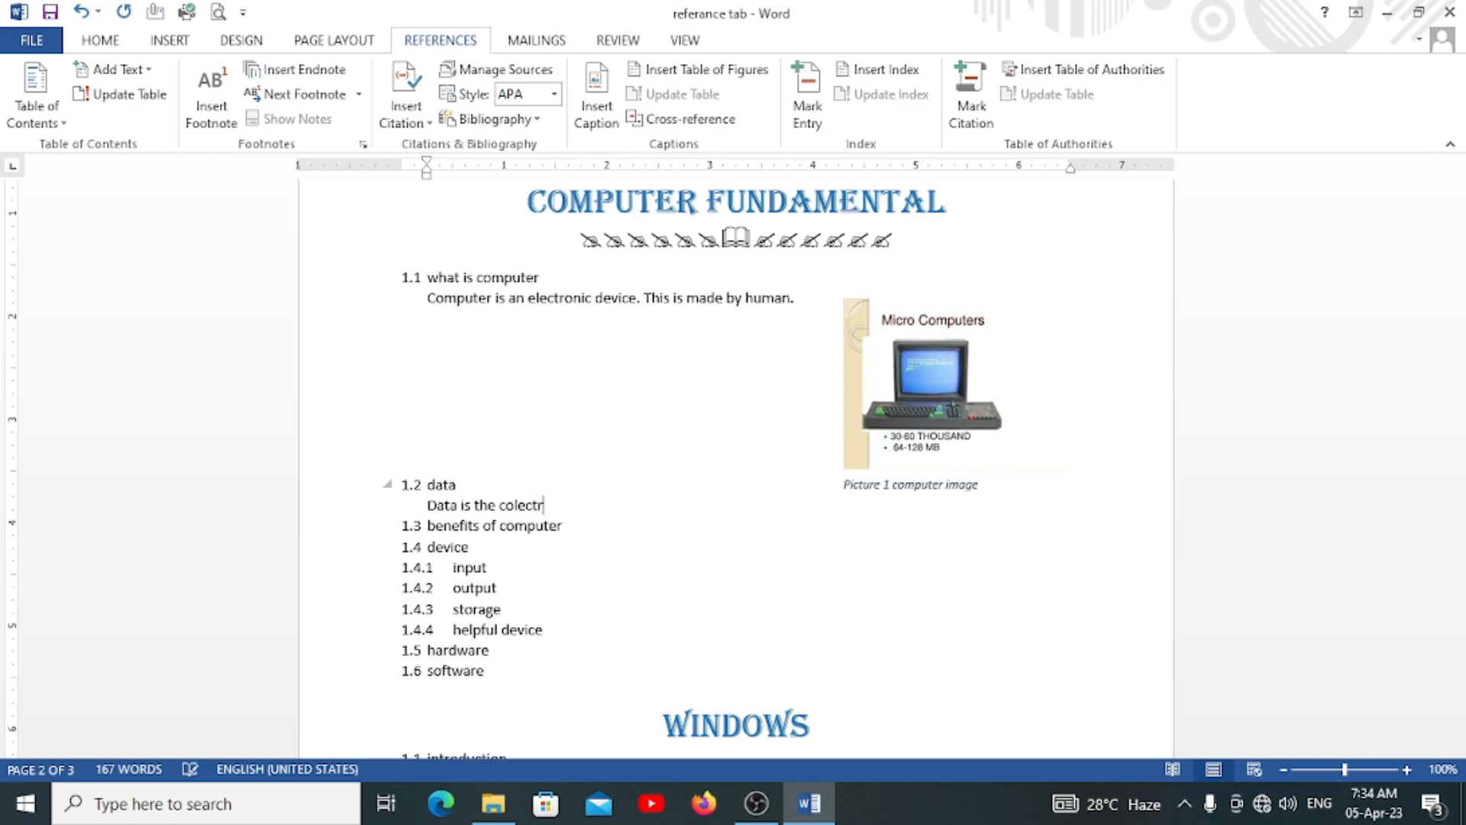
key(BackSpace)
text(ion of fact and )
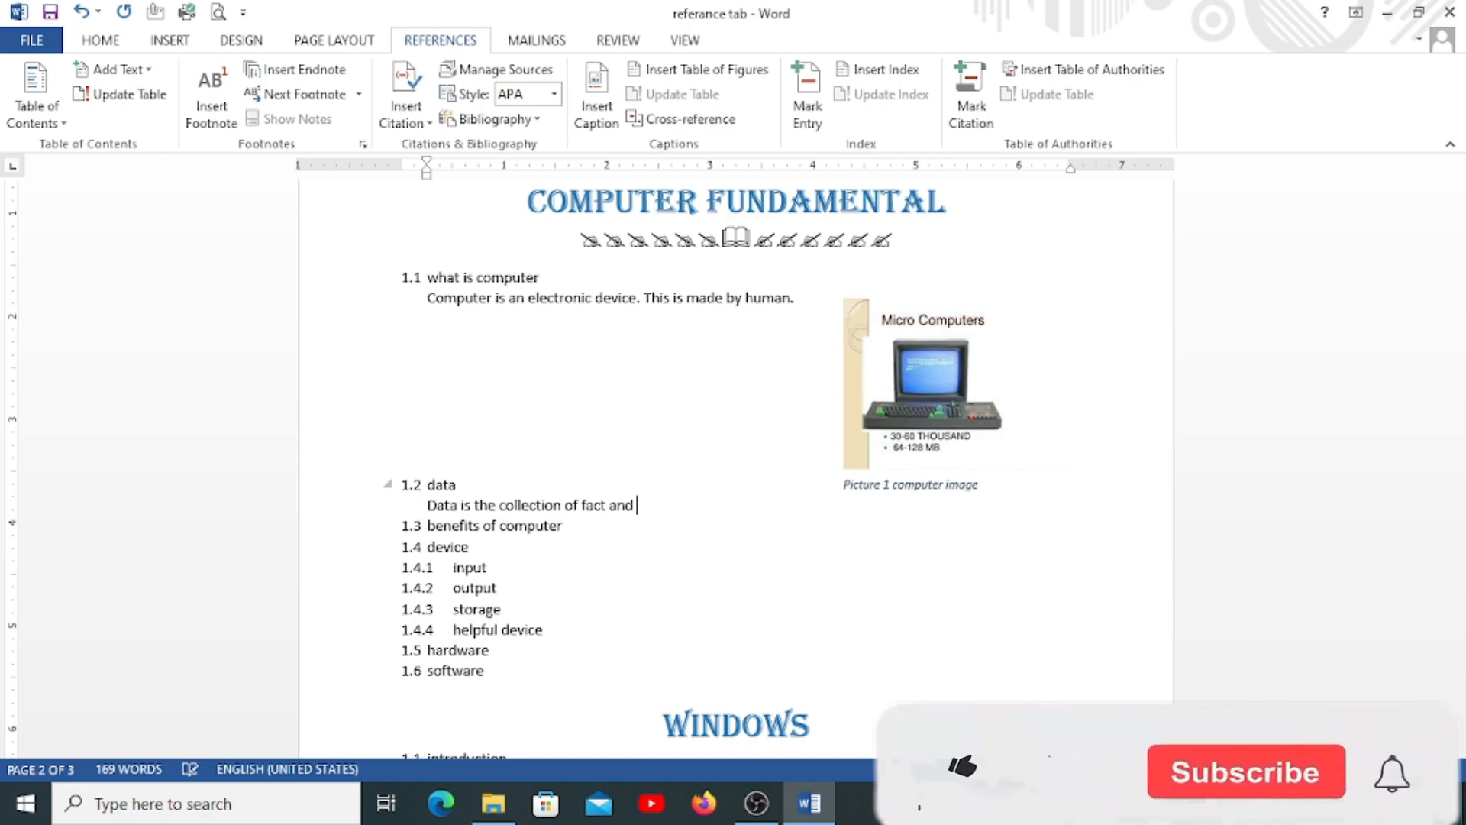
text(figure. )
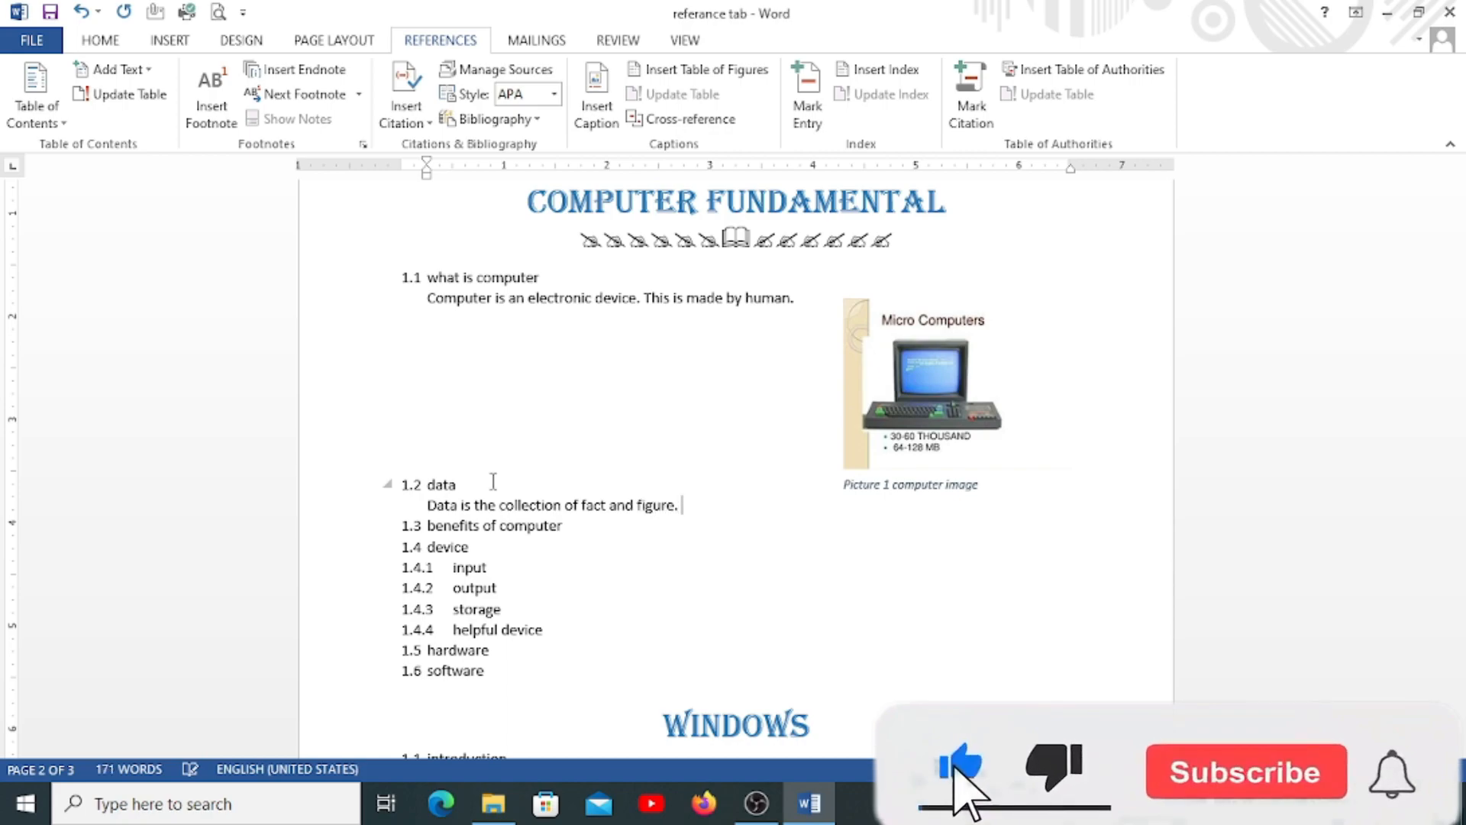
Continue the data definition with "Fact means any numeric , alphabet, sysmbol. Figure means any diagram and size."
text(Fact maeand)
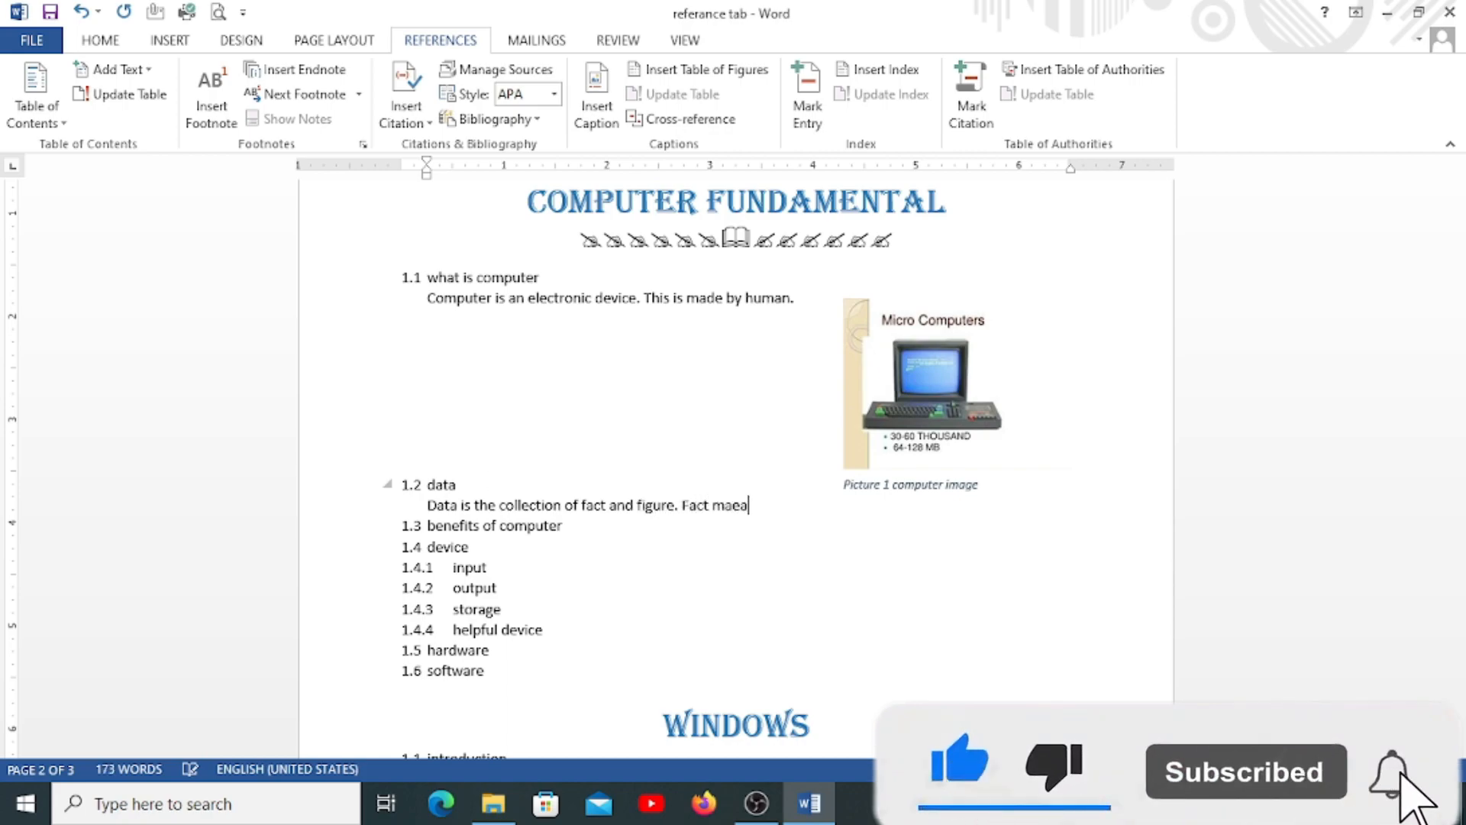
key(BackSpace)
key(BackSpace)
key(BackSpace)
key(BackSpace)
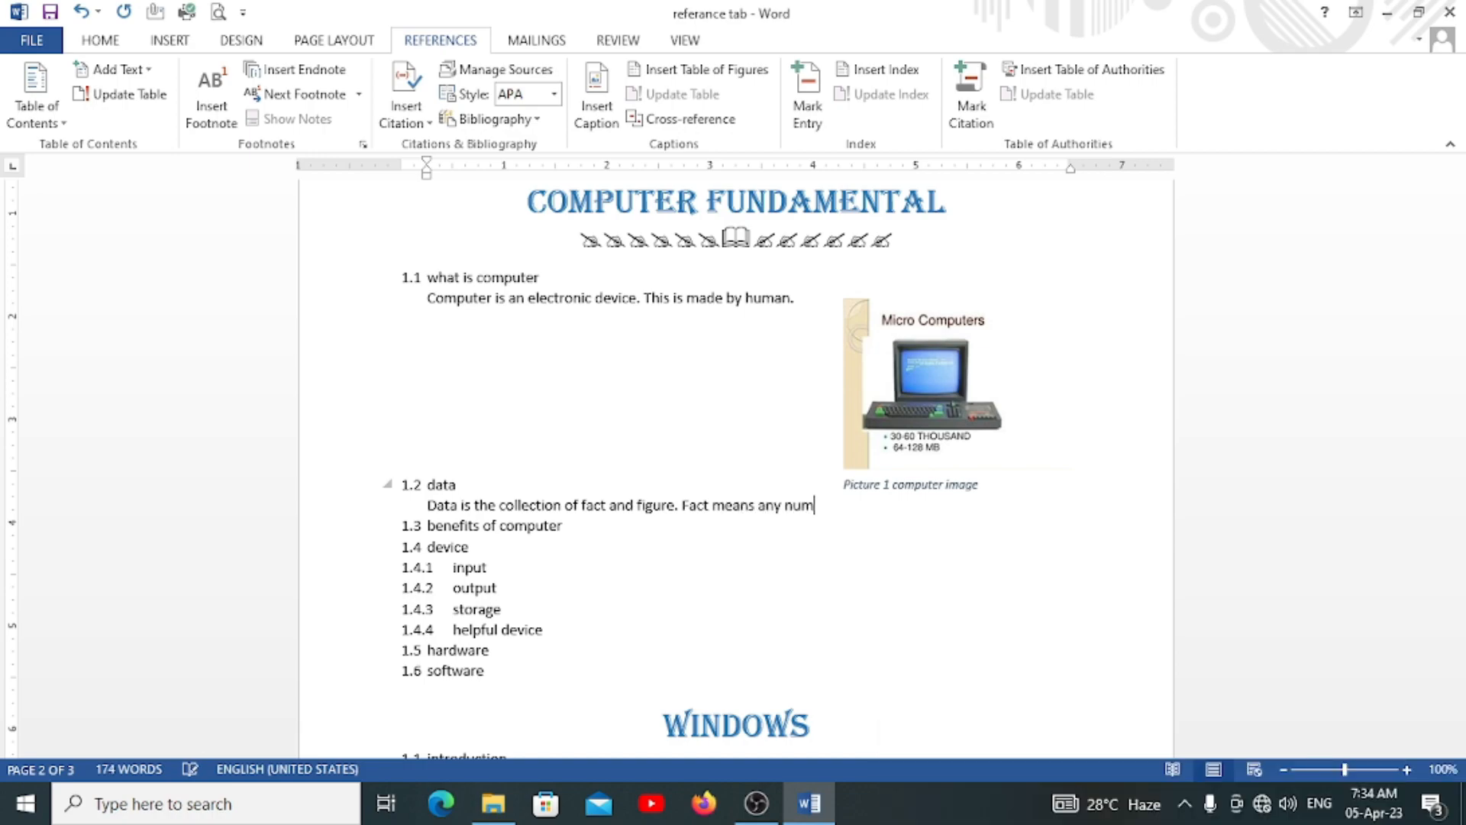
text(eans any numeric )
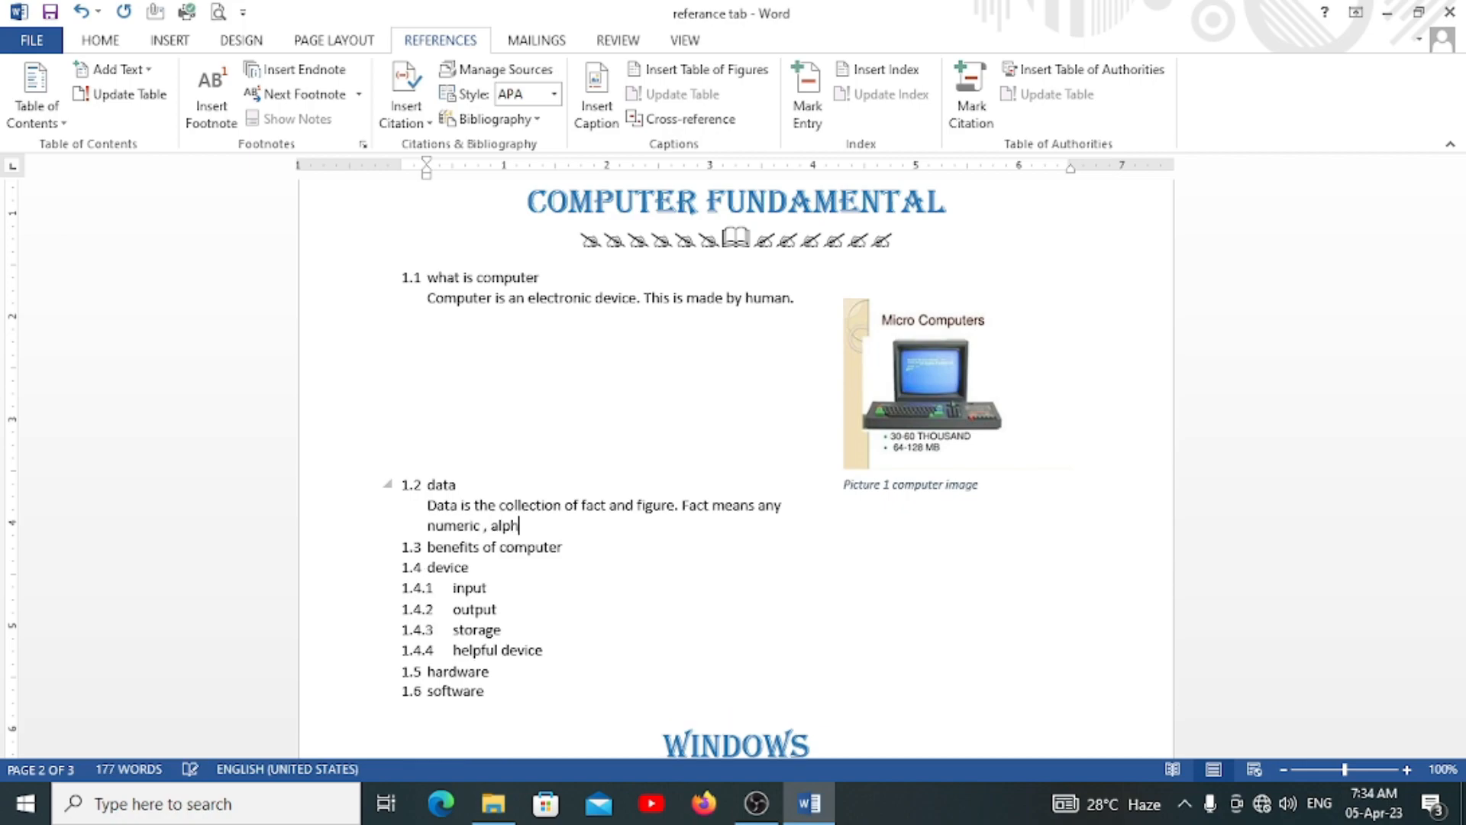
text(, alphabet, sysmbol. figure )
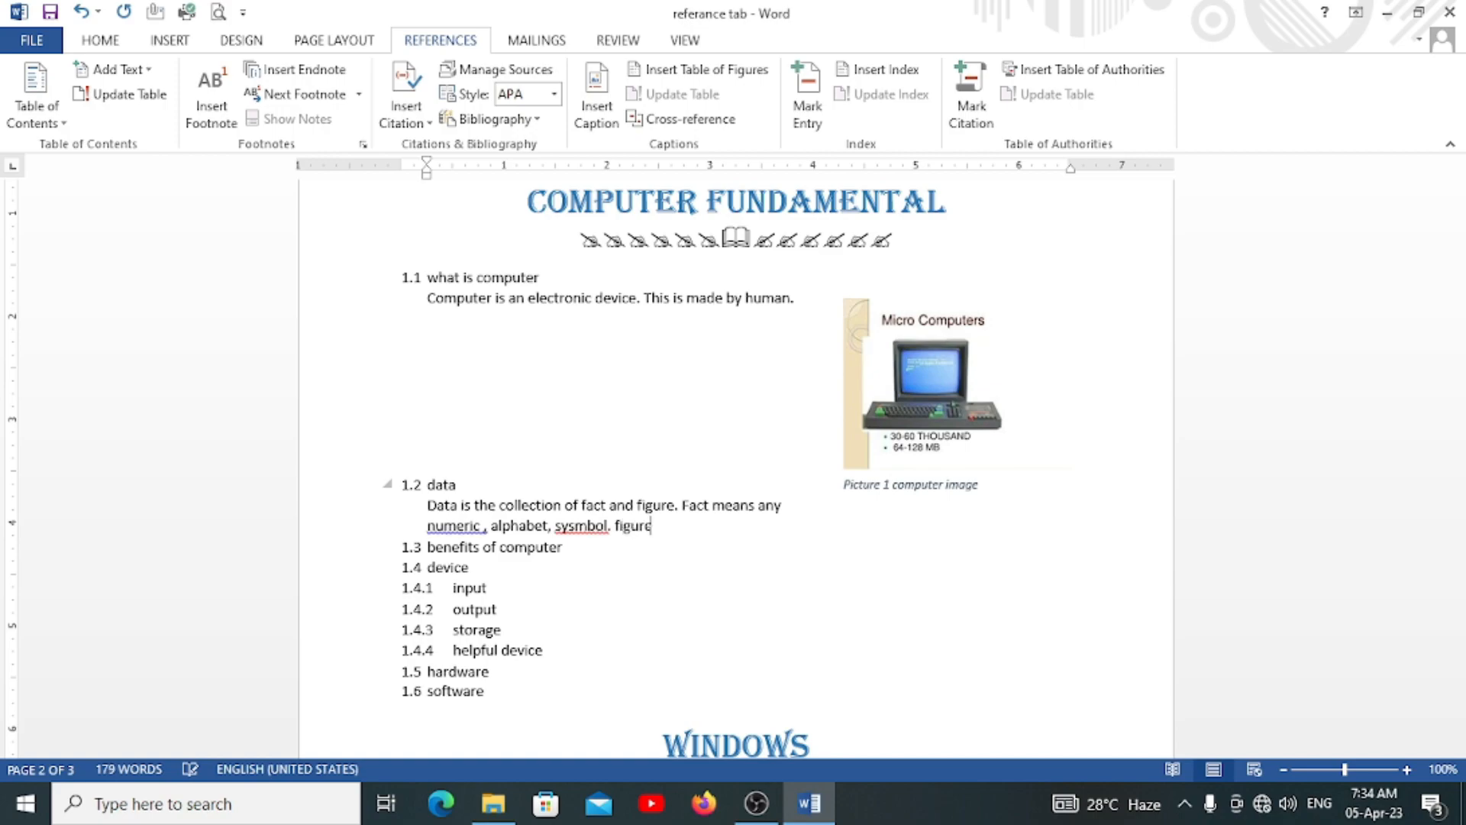
text(means any)
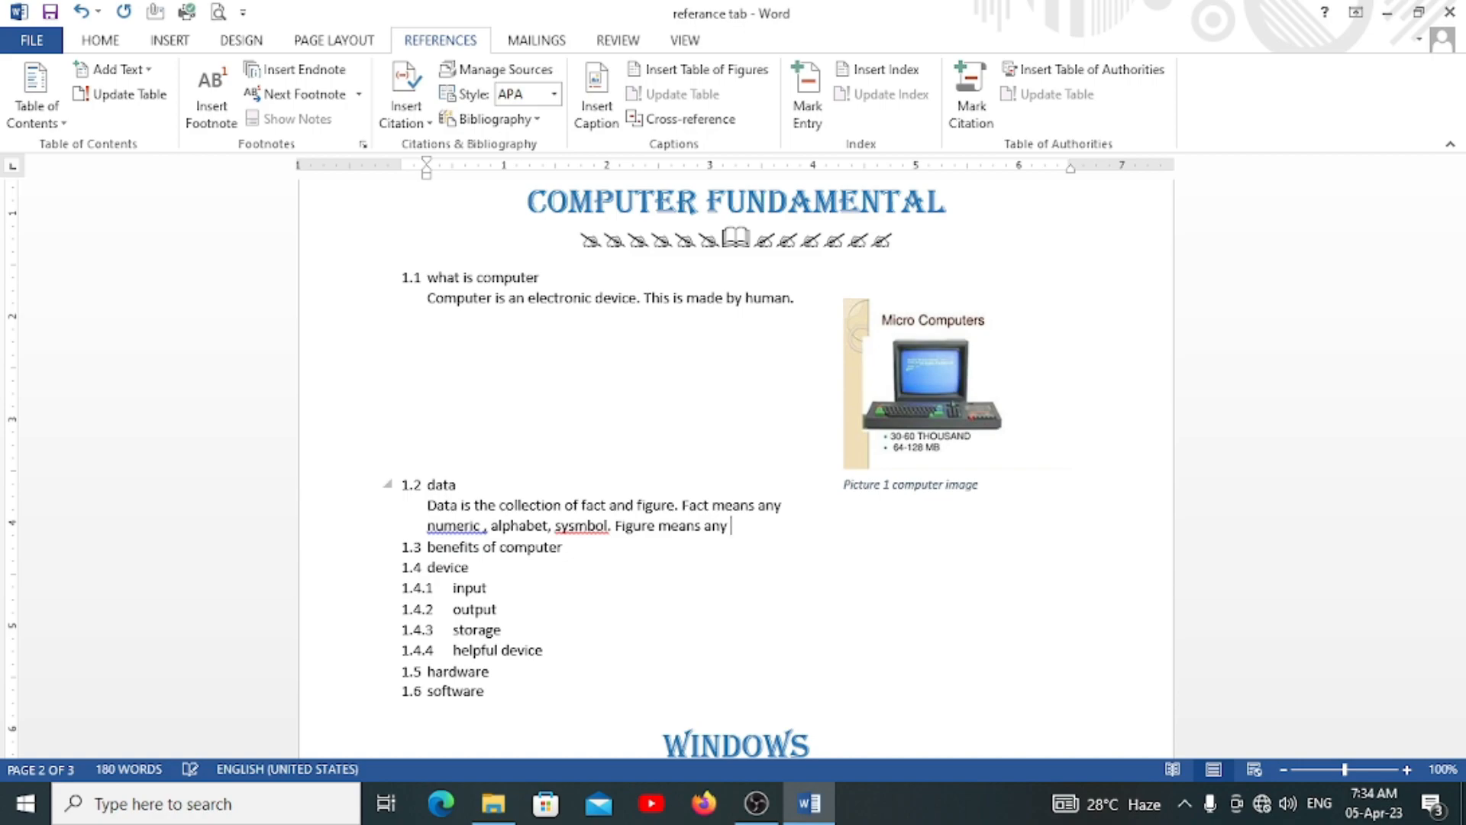
text( diagram and size.)
Correct the misspelled word "sysmbol" in the data definition to "symbol" using the spelling suggestion
right_click(590, 533)
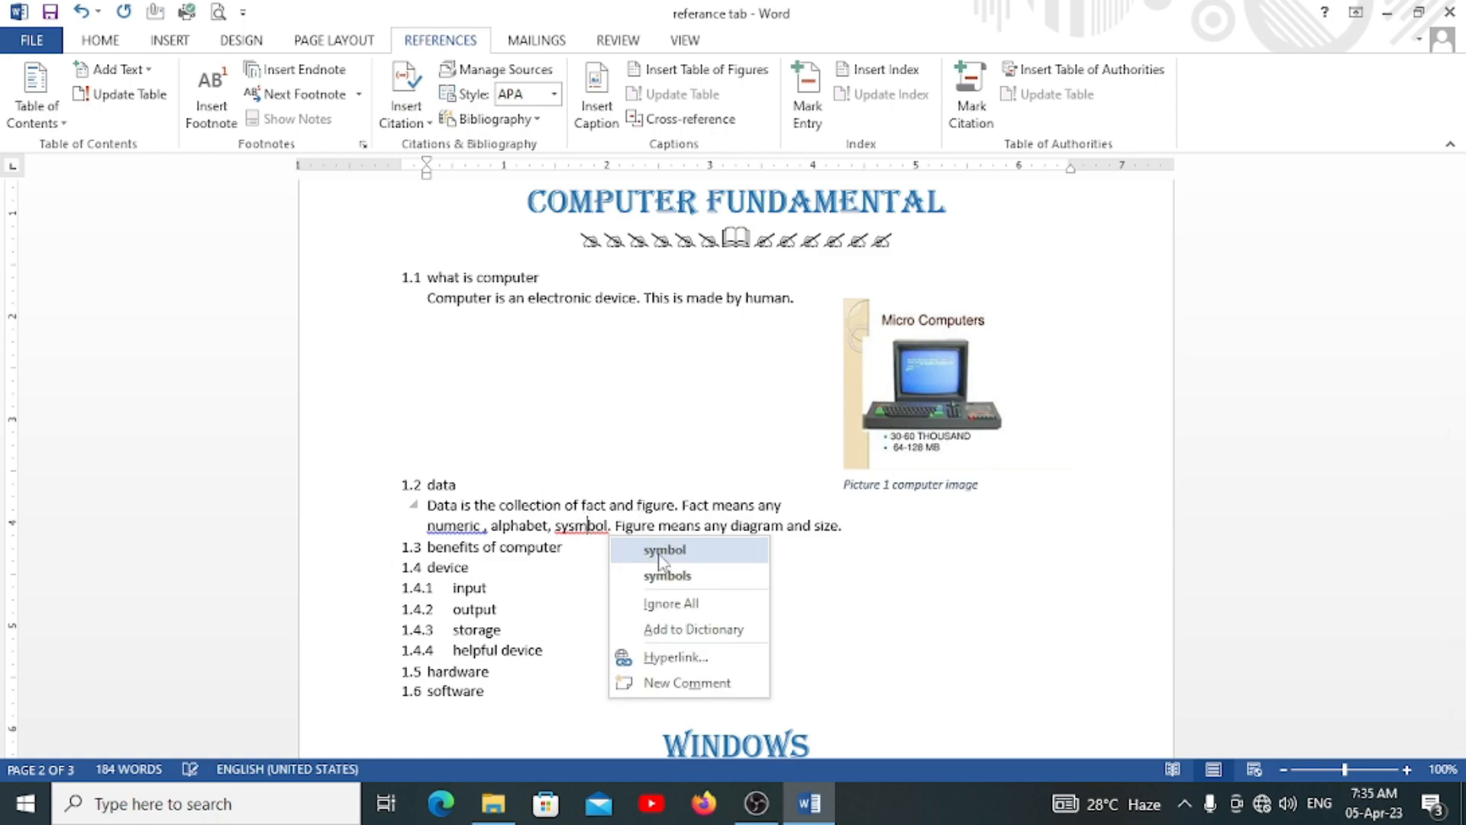
click(661, 551)
click(901, 535)
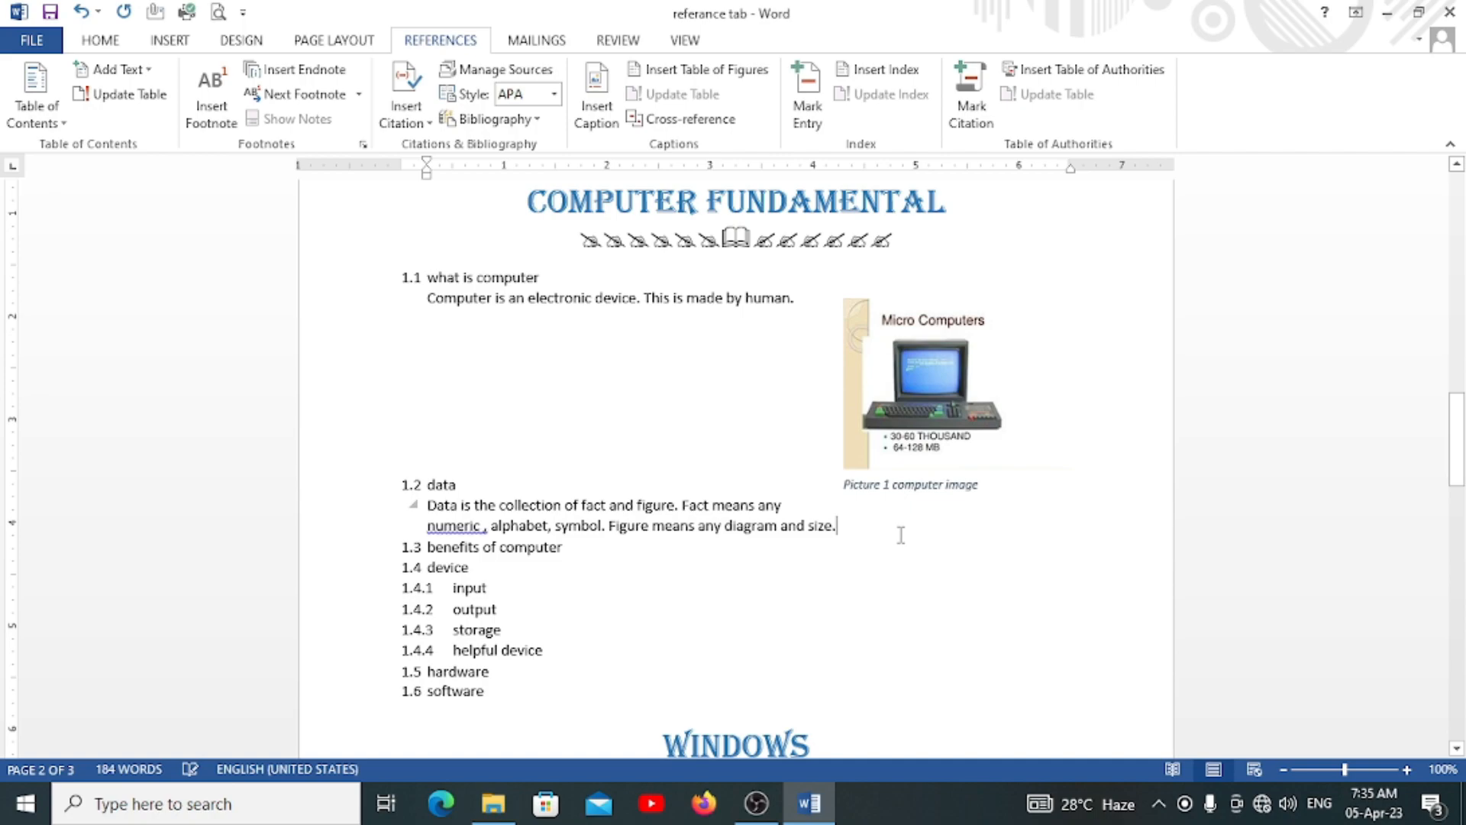
Add ten blank lines between the data definition and the "benefits of computer" heading
key(Return)
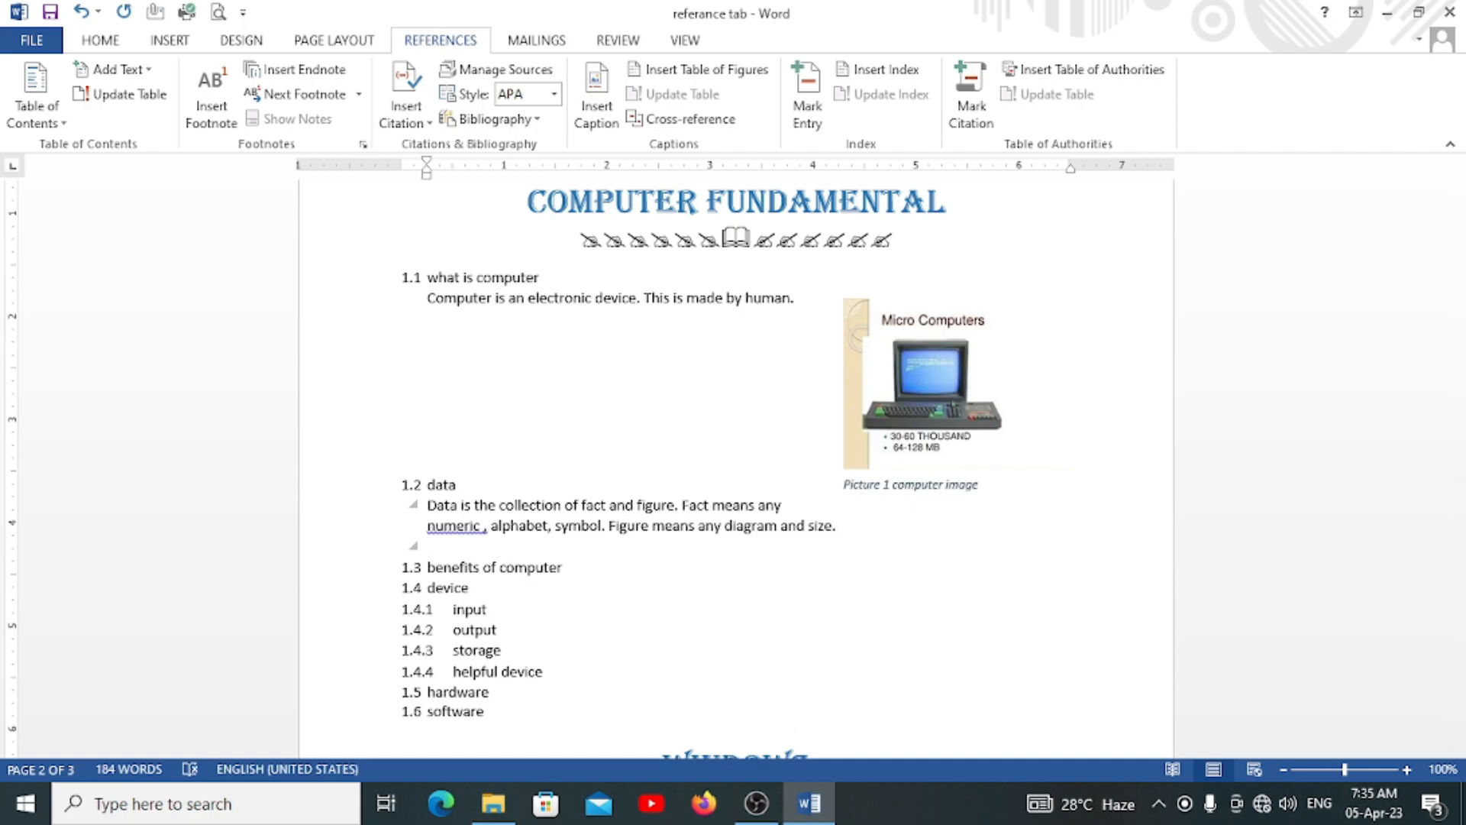
key(Return)
key(Return)
key(Return)
key(Return)
key(Return)
key(Return)
key(Return)
key(Return)
key(Return)
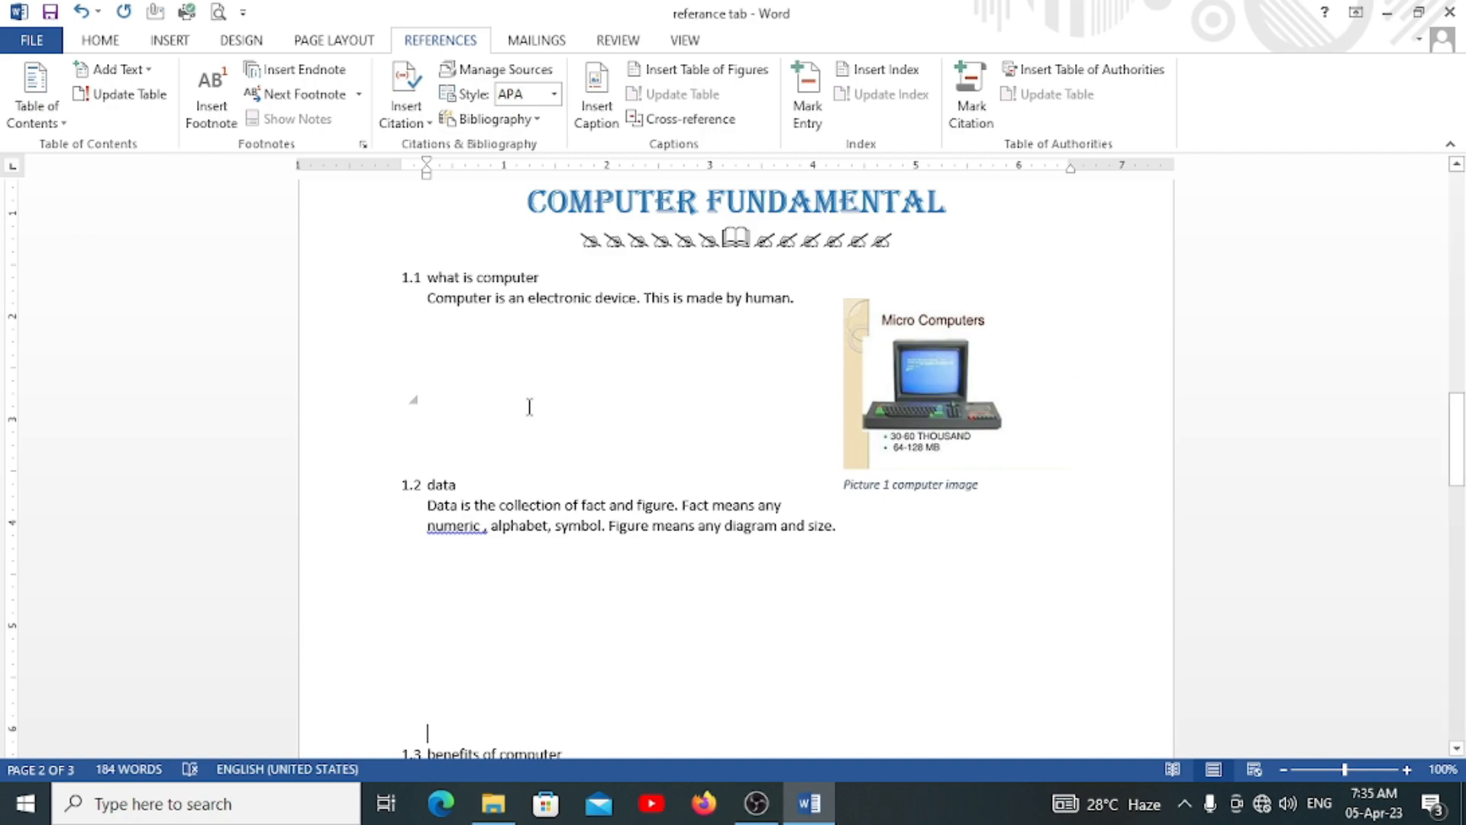
Draw a rectangle about 4.39" wide and 1.3" high below the data definition, with one about 1.02" by 0.37" inside its left part
scroll(560, 445, down, 2)
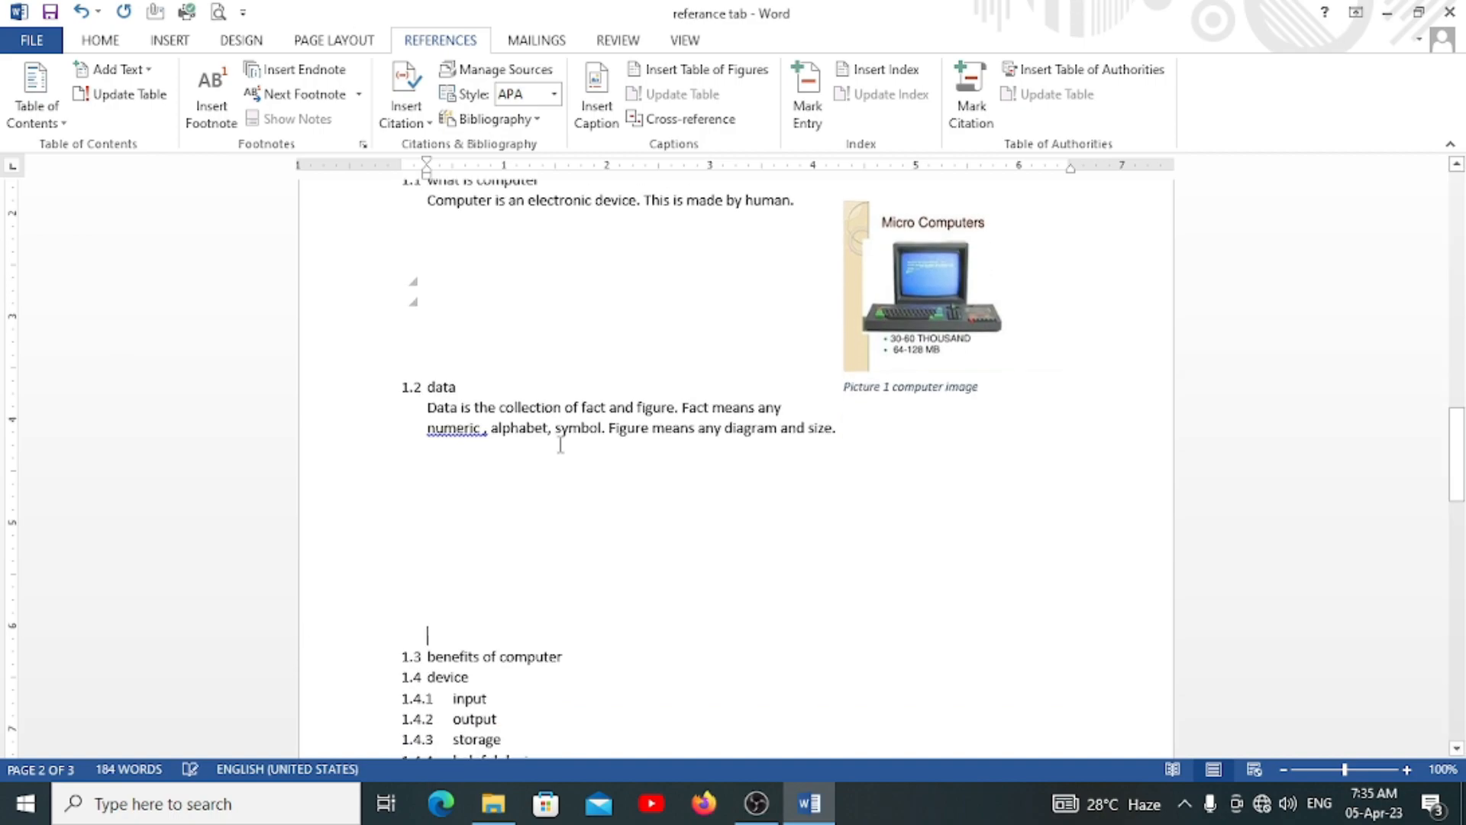
click(169, 40)
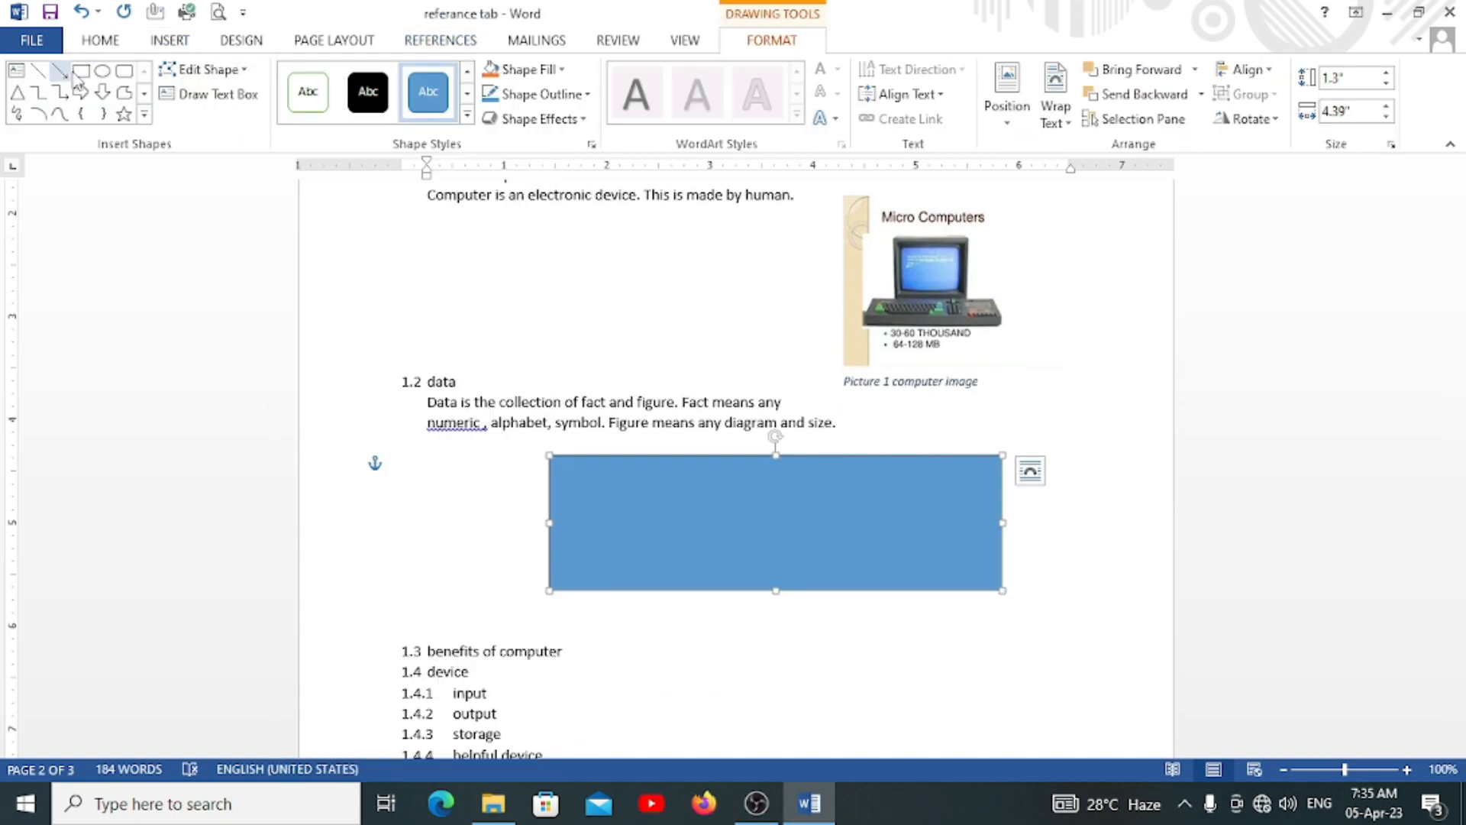
click(81, 70)
drag(562, 473, 624, 528)
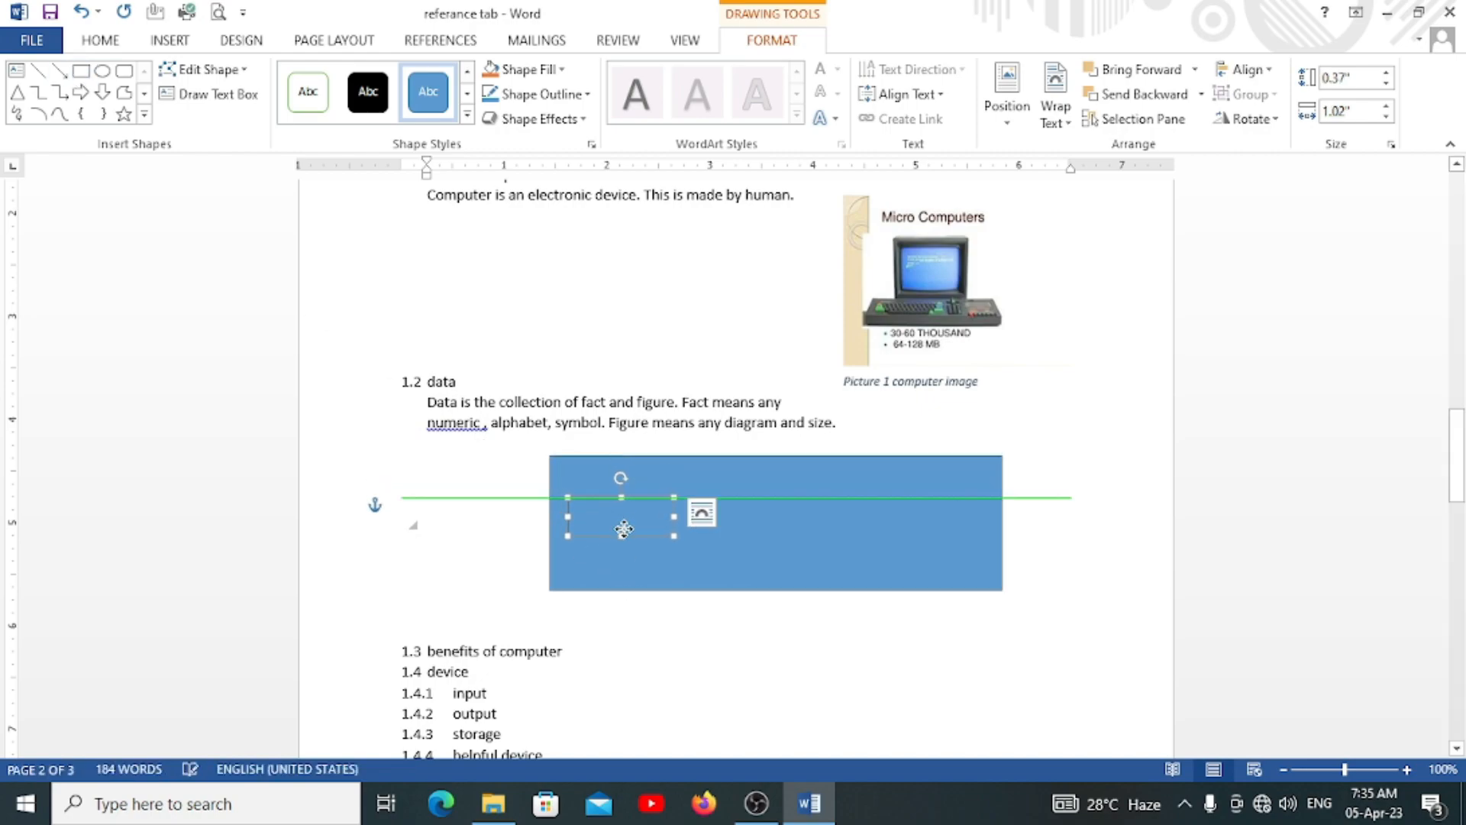
Draw a rectangle about 2.45" wide and 0.35" high in the large rectangle's upper right part and place a copy below it
click(81, 70)
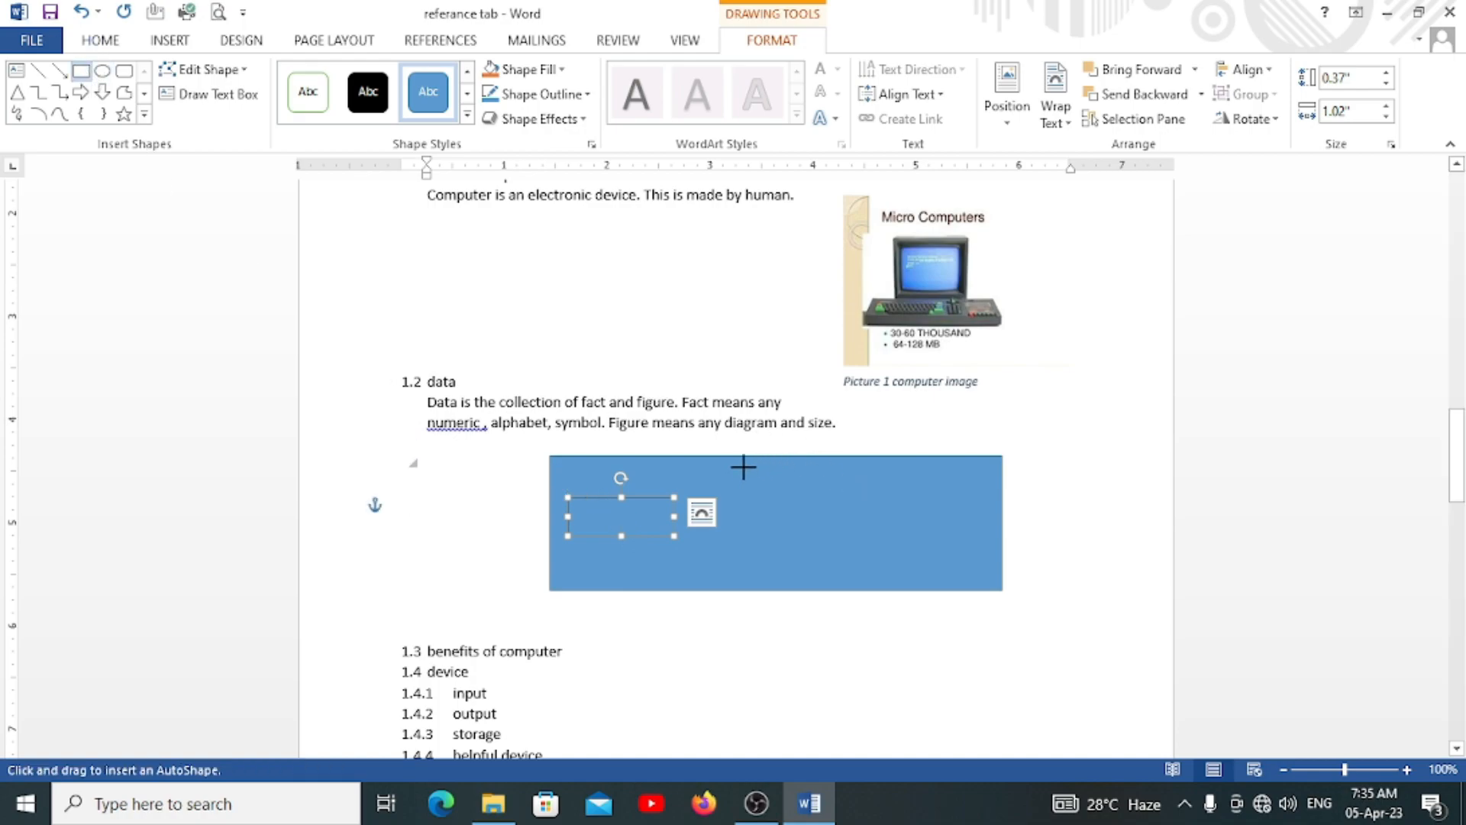
drag(745, 468, 997, 504)
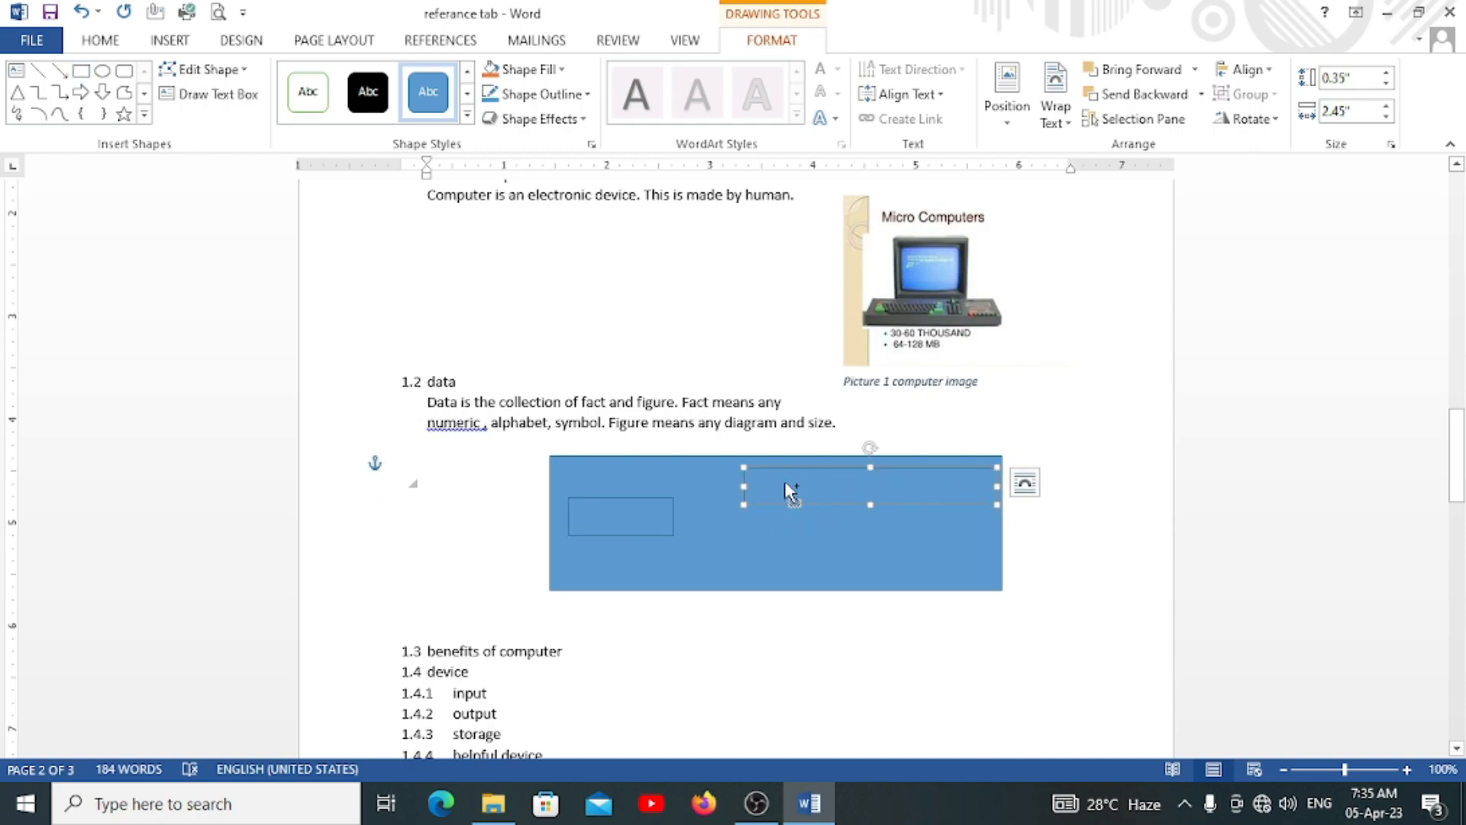
mouse_move(786, 487)
mouse_down()
mouse_move(768, 529)
mouse_move(898, 507)
mouse_move(891, 546)
mouse_up()
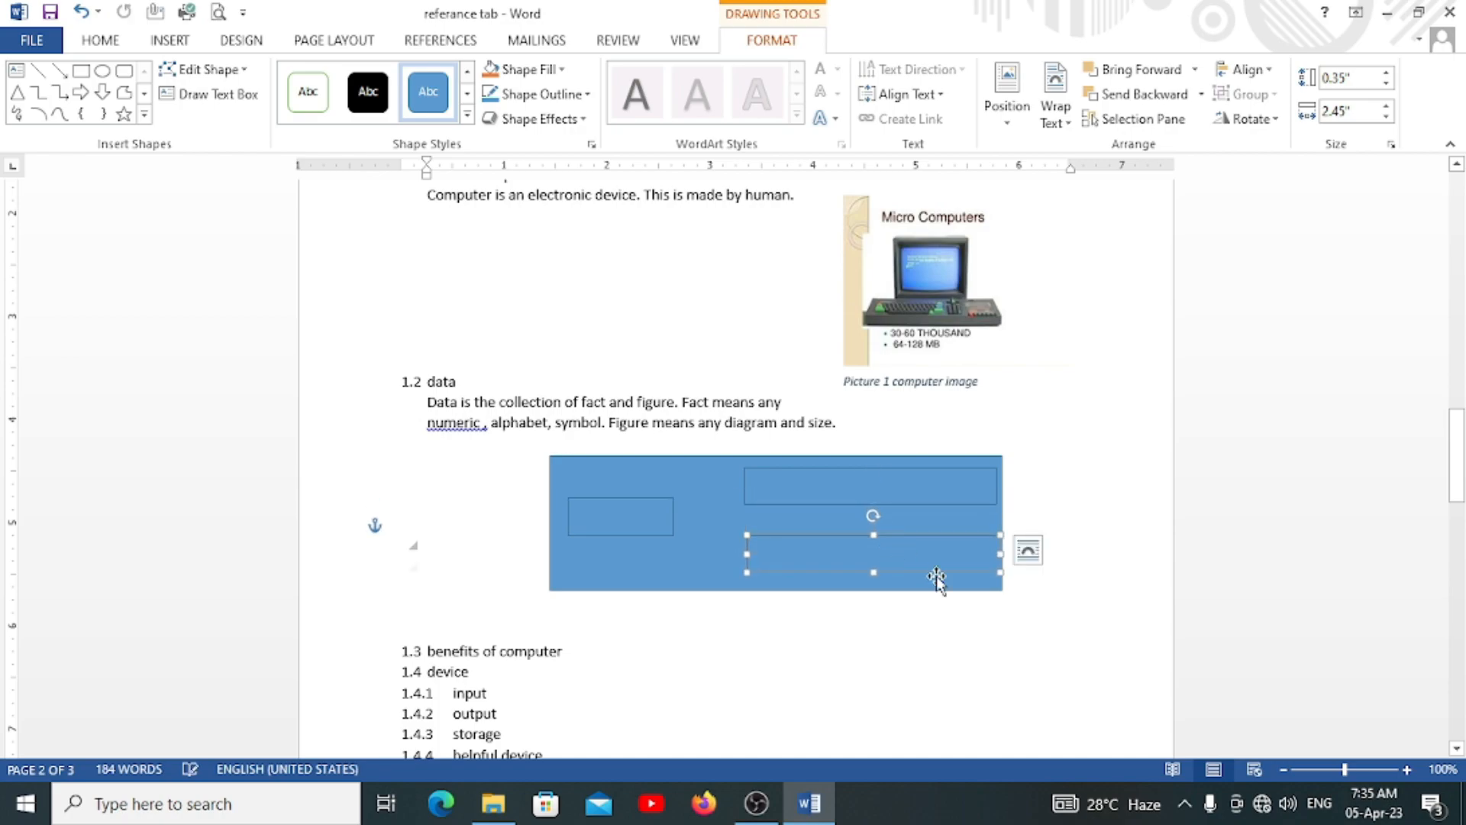
Make the large rectangle's interior white and label the small box in its left part "DATA"
click(1046, 500)
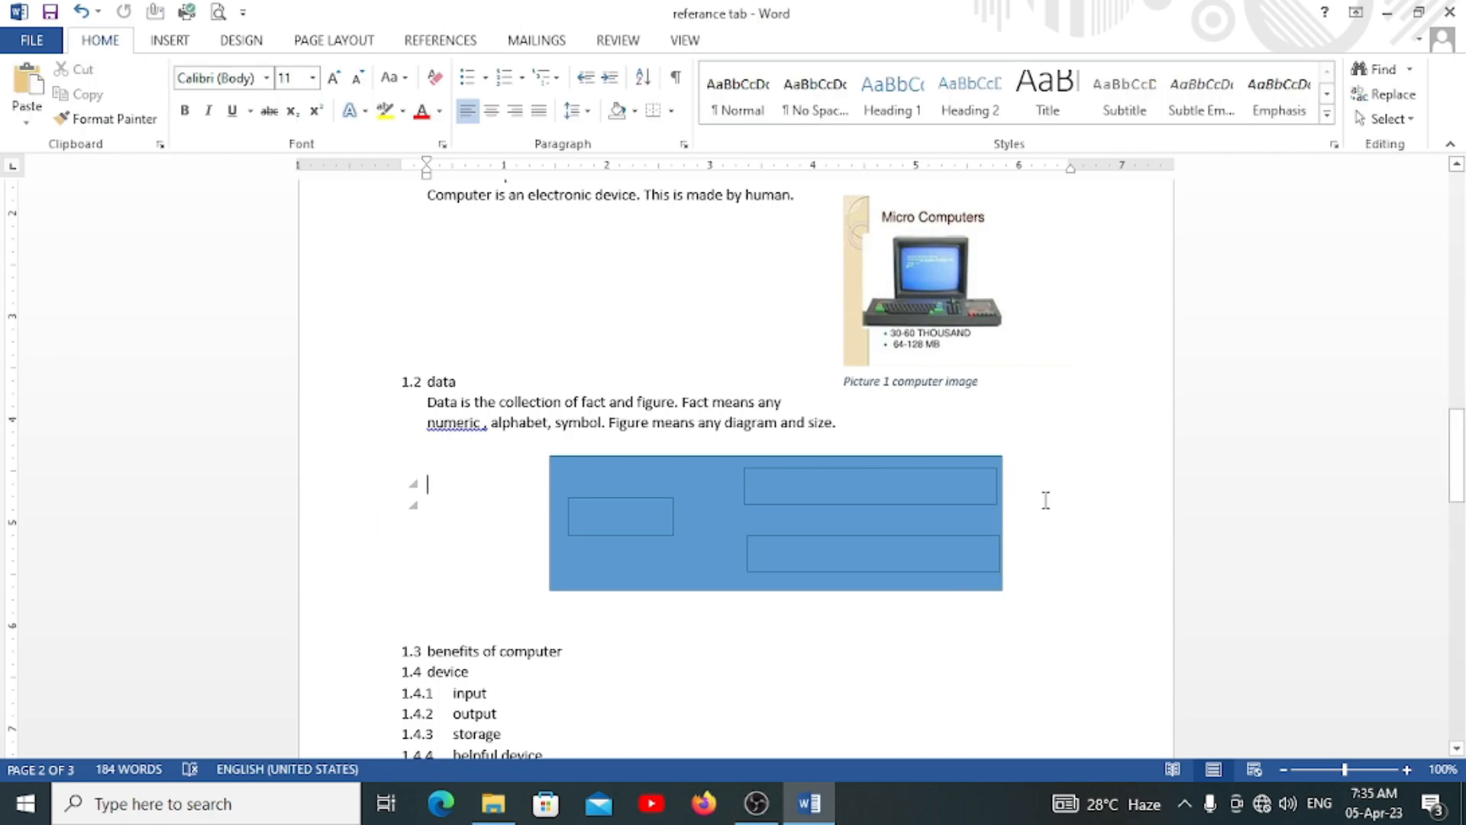
click(926, 563)
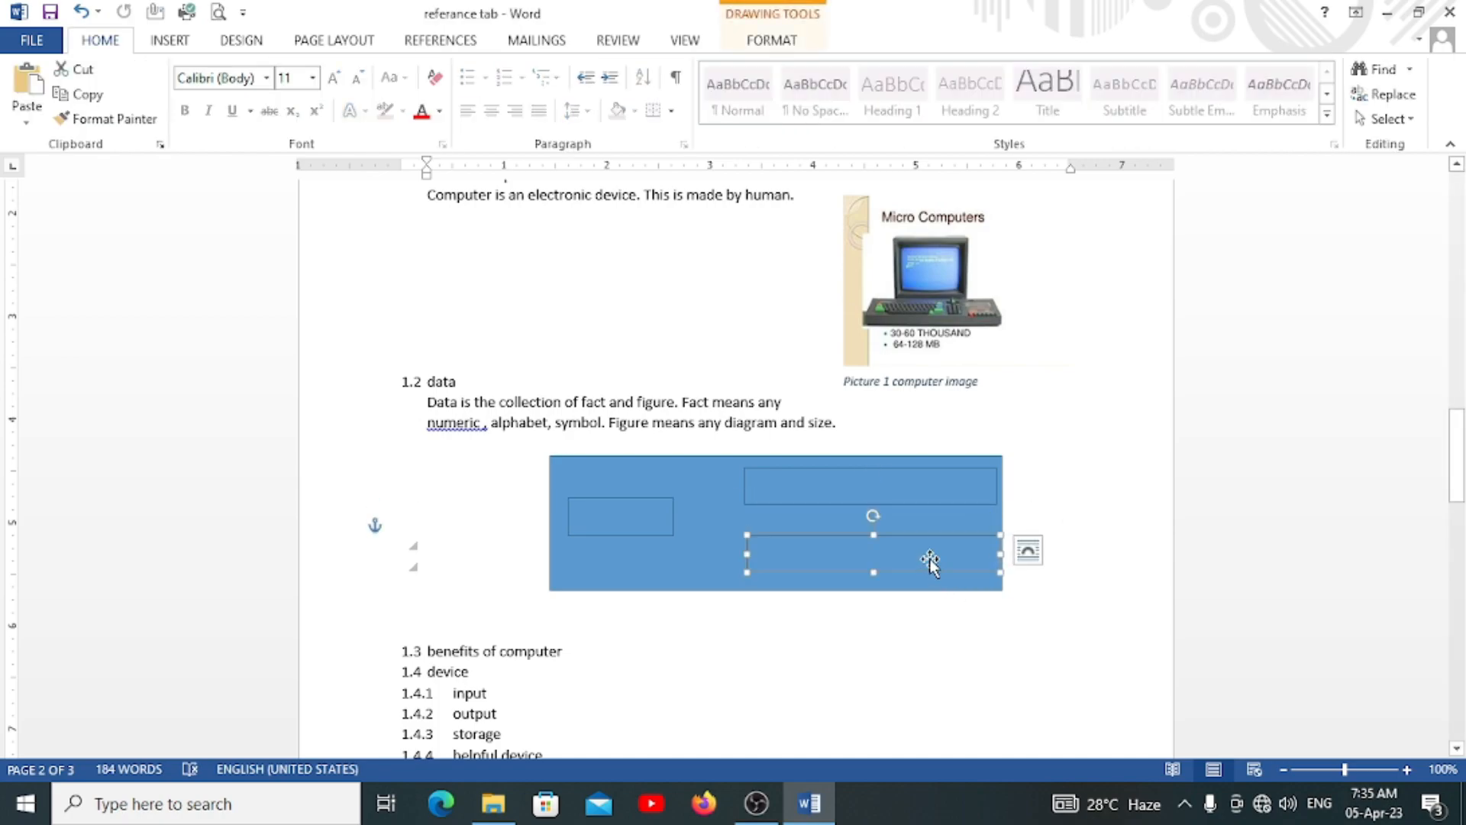
click(669, 514)
text(DATA)
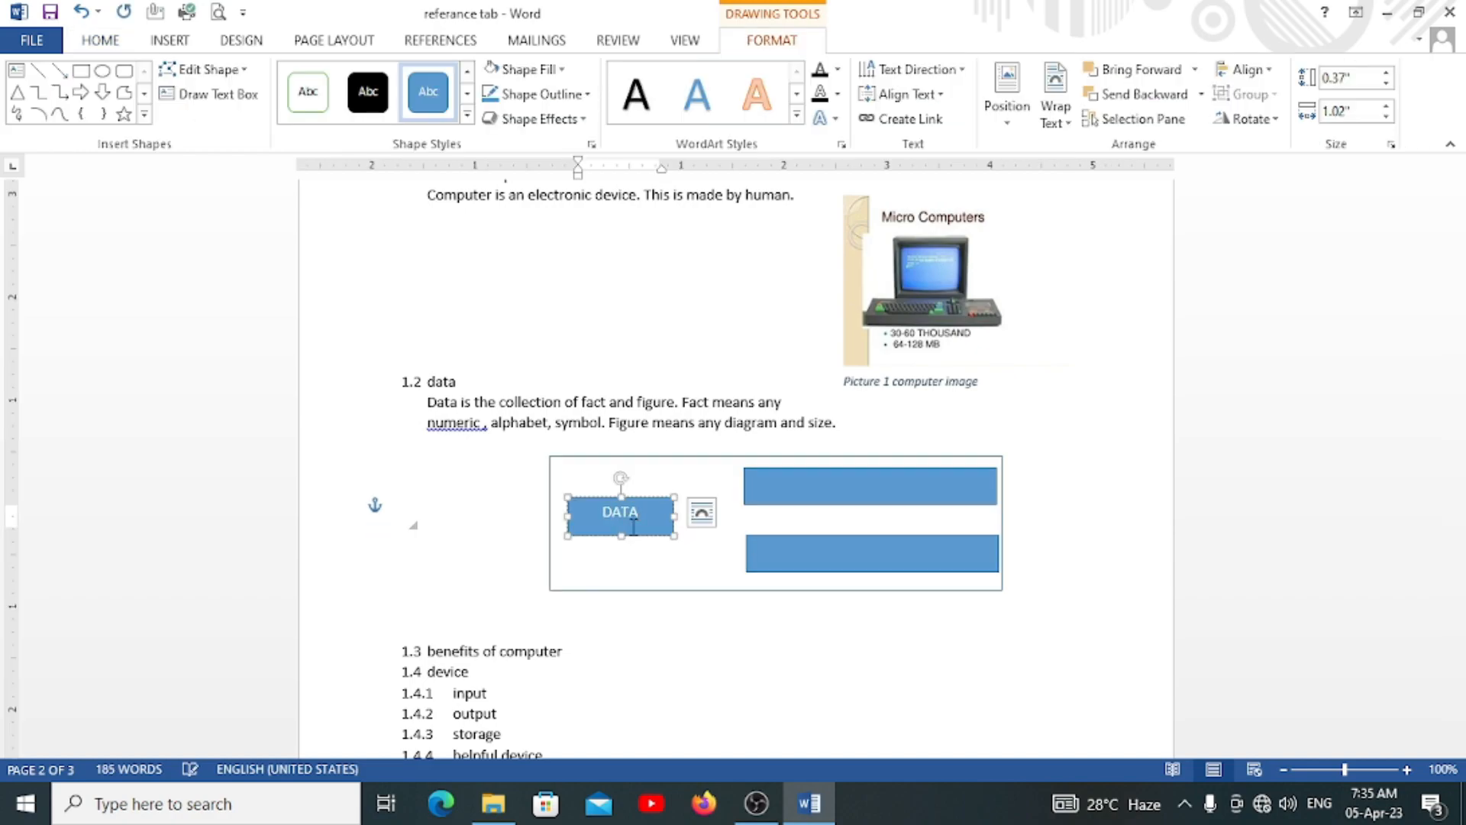
Label the upper right box "Fact: - Numeric , alphabet, symbol", applying the suggested punctuation correction, and the lower one "Figure :- Diagram and size."
click(844, 488)
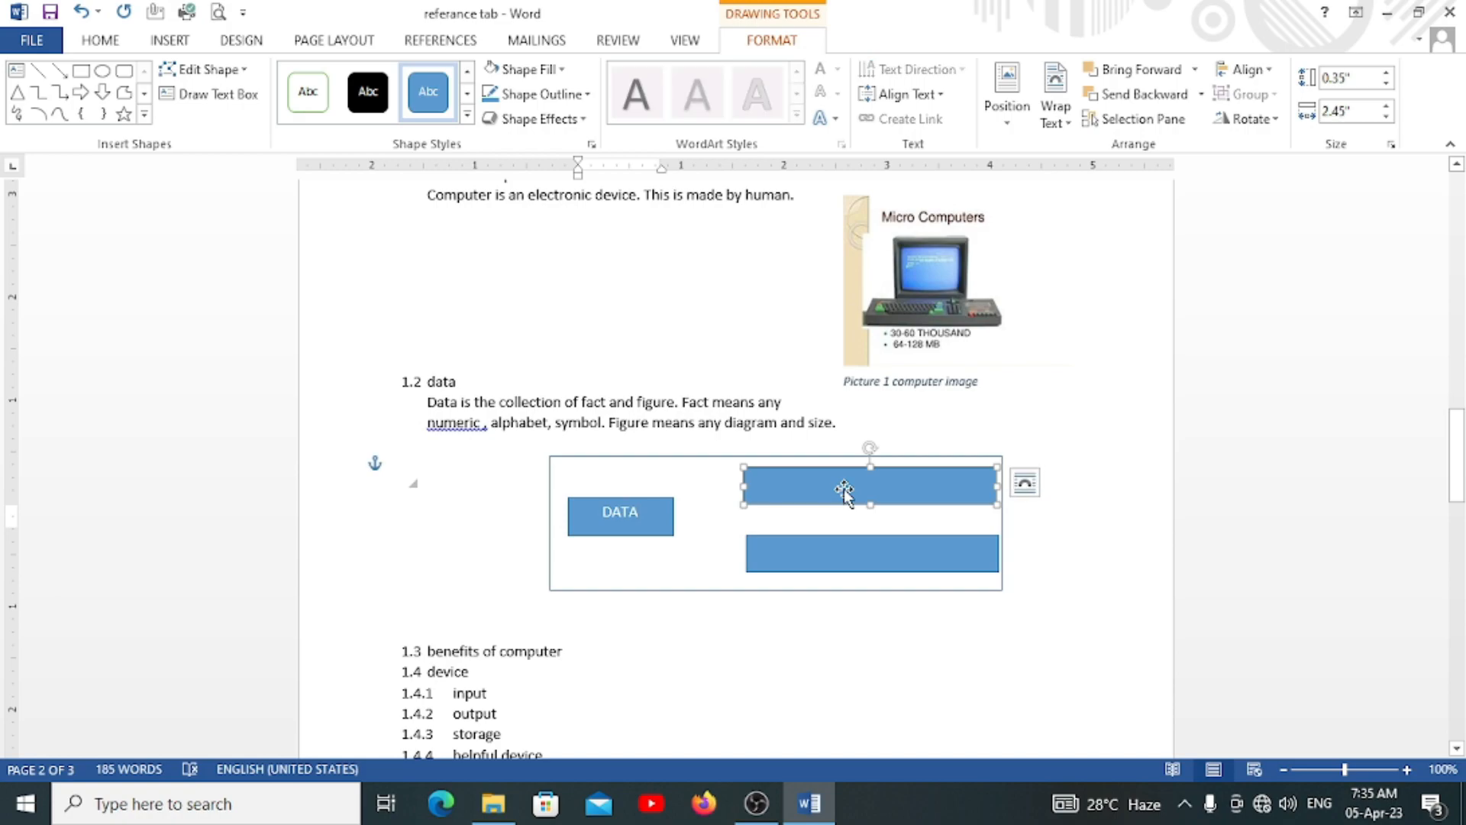
text(FAc)
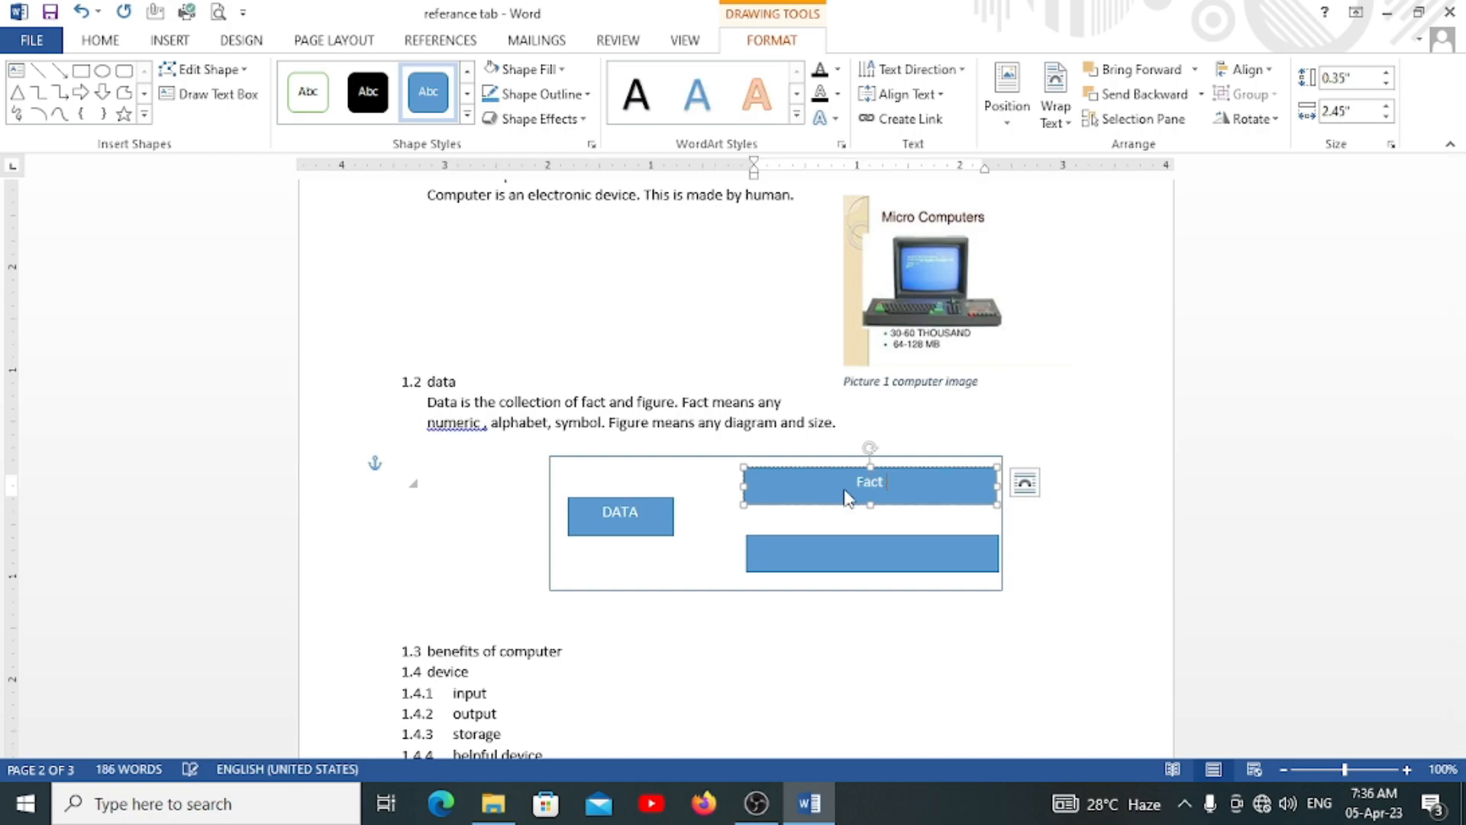
text(t :- Numeric , alphabet, symbol)
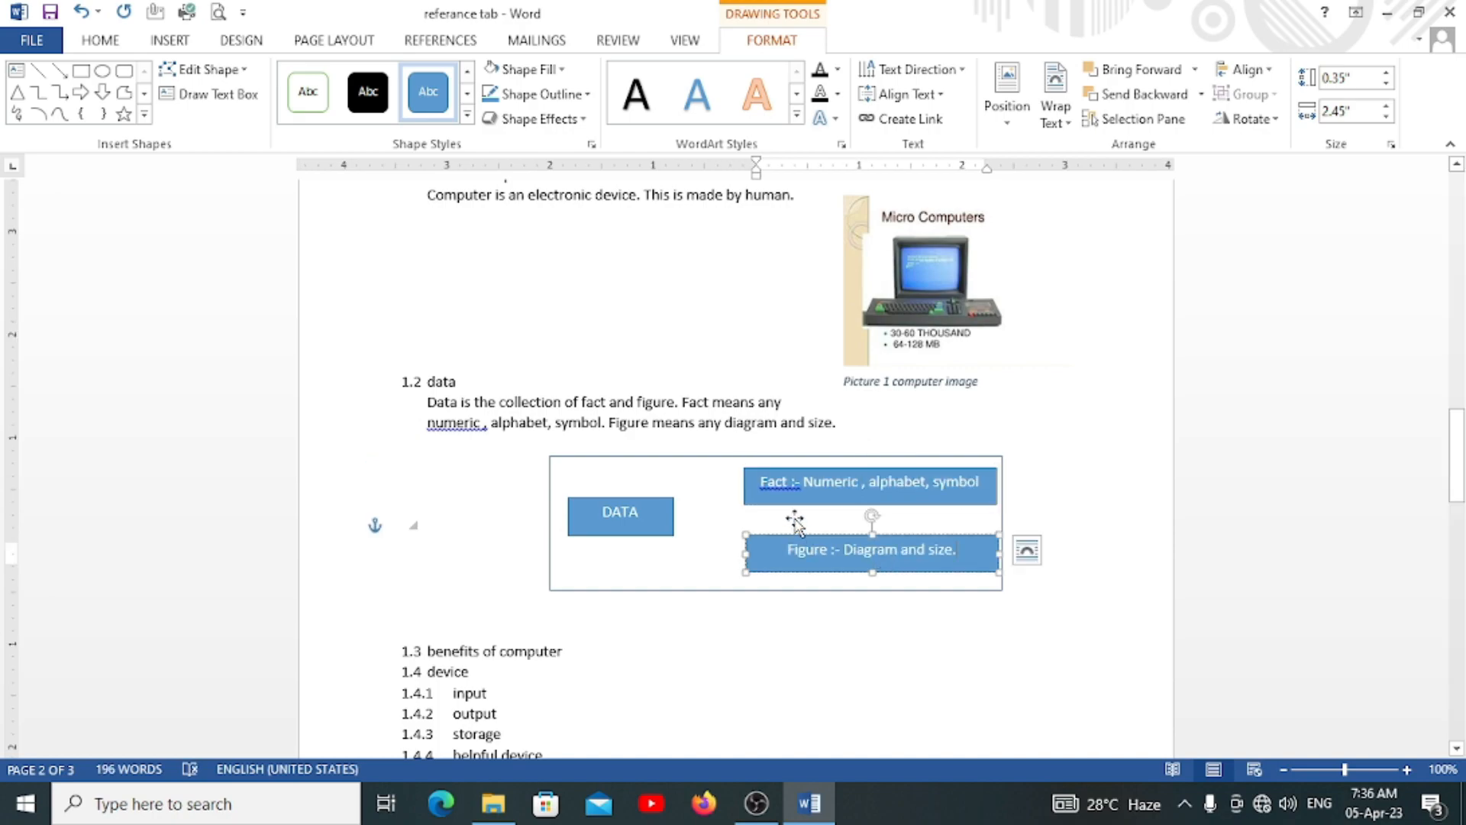
right_click(781, 486)
click(854, 526)
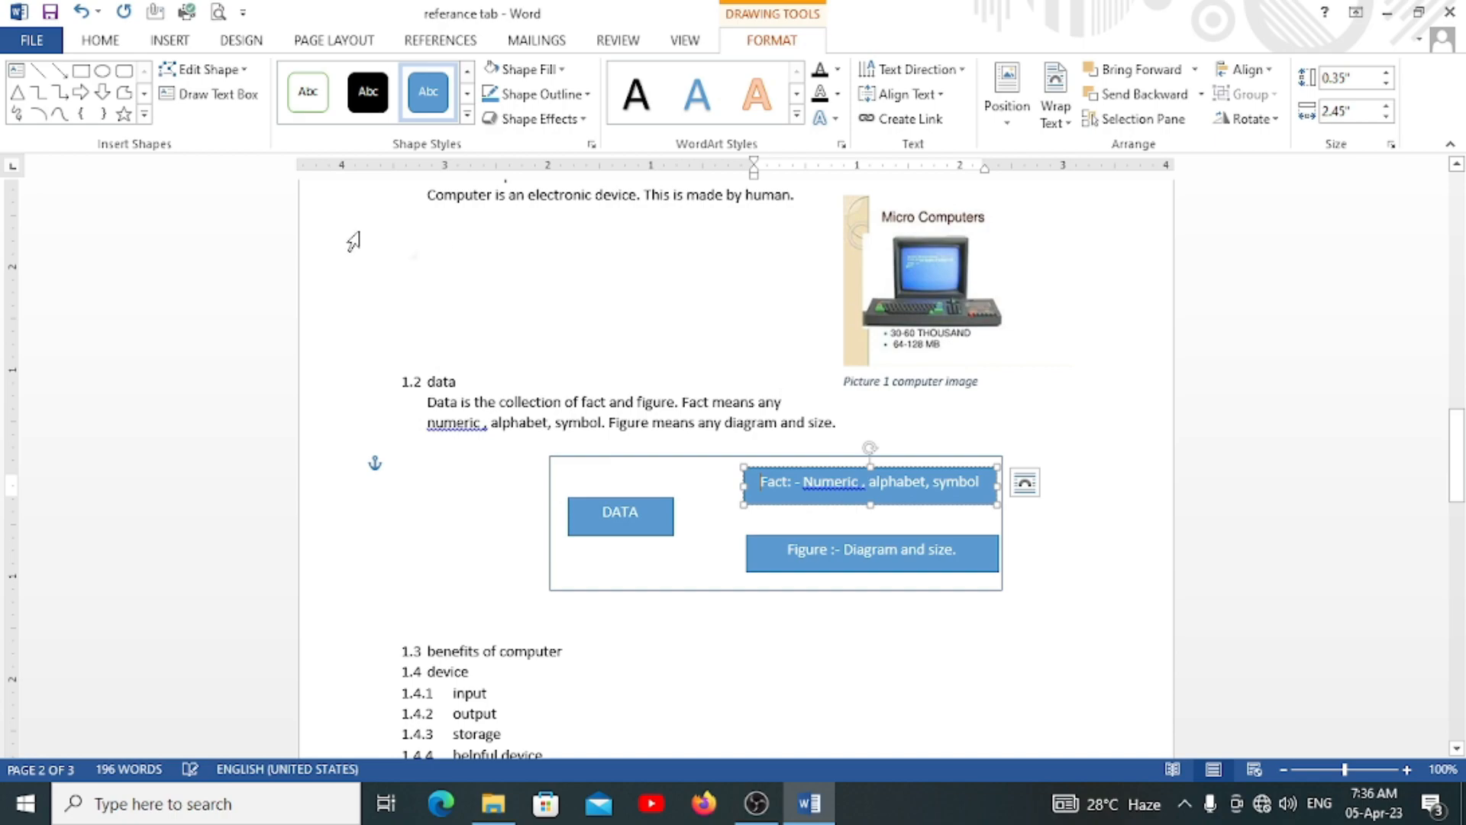
Draw two straight arrows from the right edge of the DATA box to the left edges of the Fact and Figure boxes
click(60, 73)
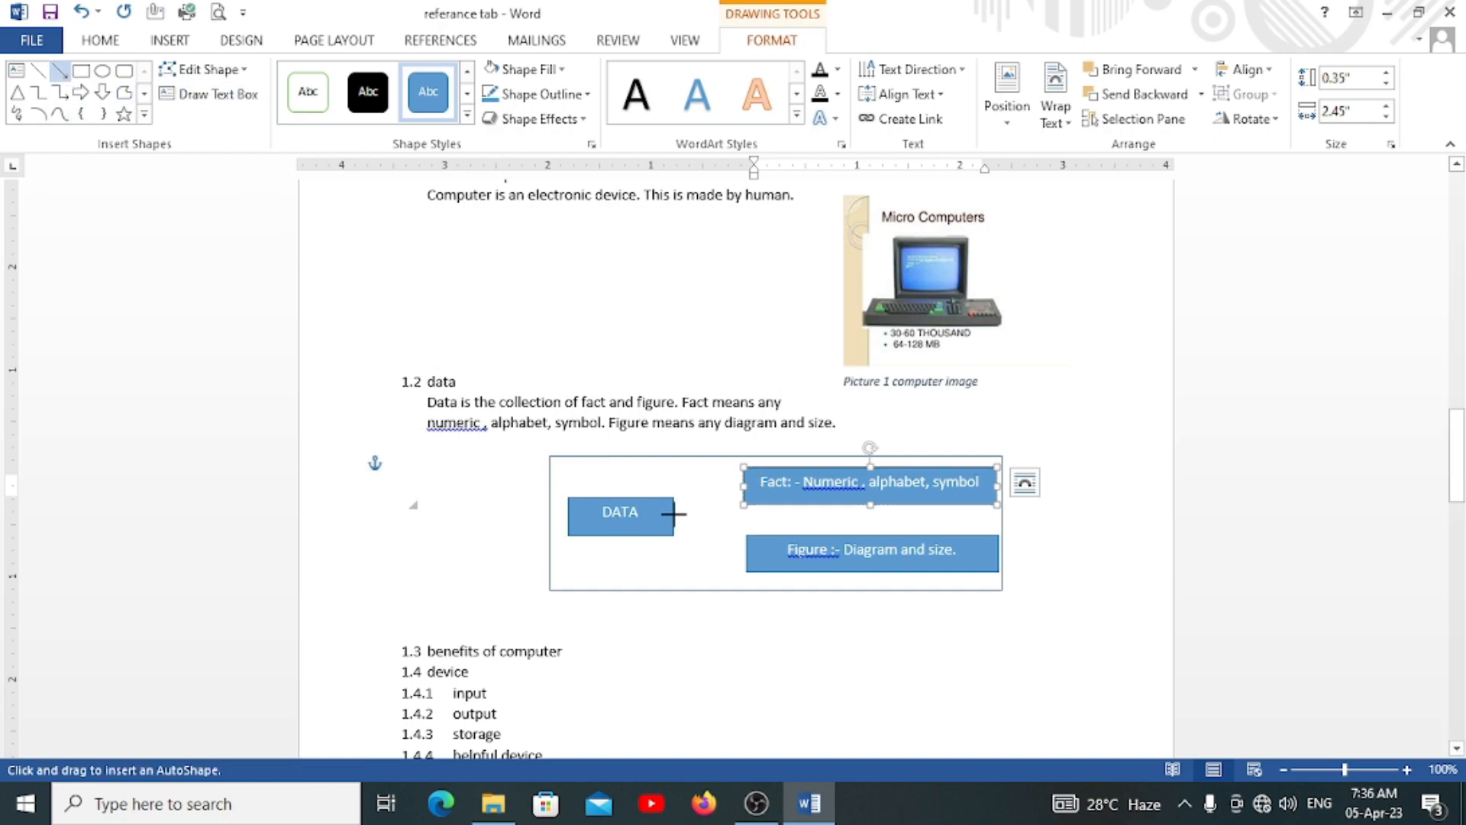
mouse_move(673, 513)
mouse_down()
mouse_move(717, 480)
mouse_move(740, 484)
mouse_up()
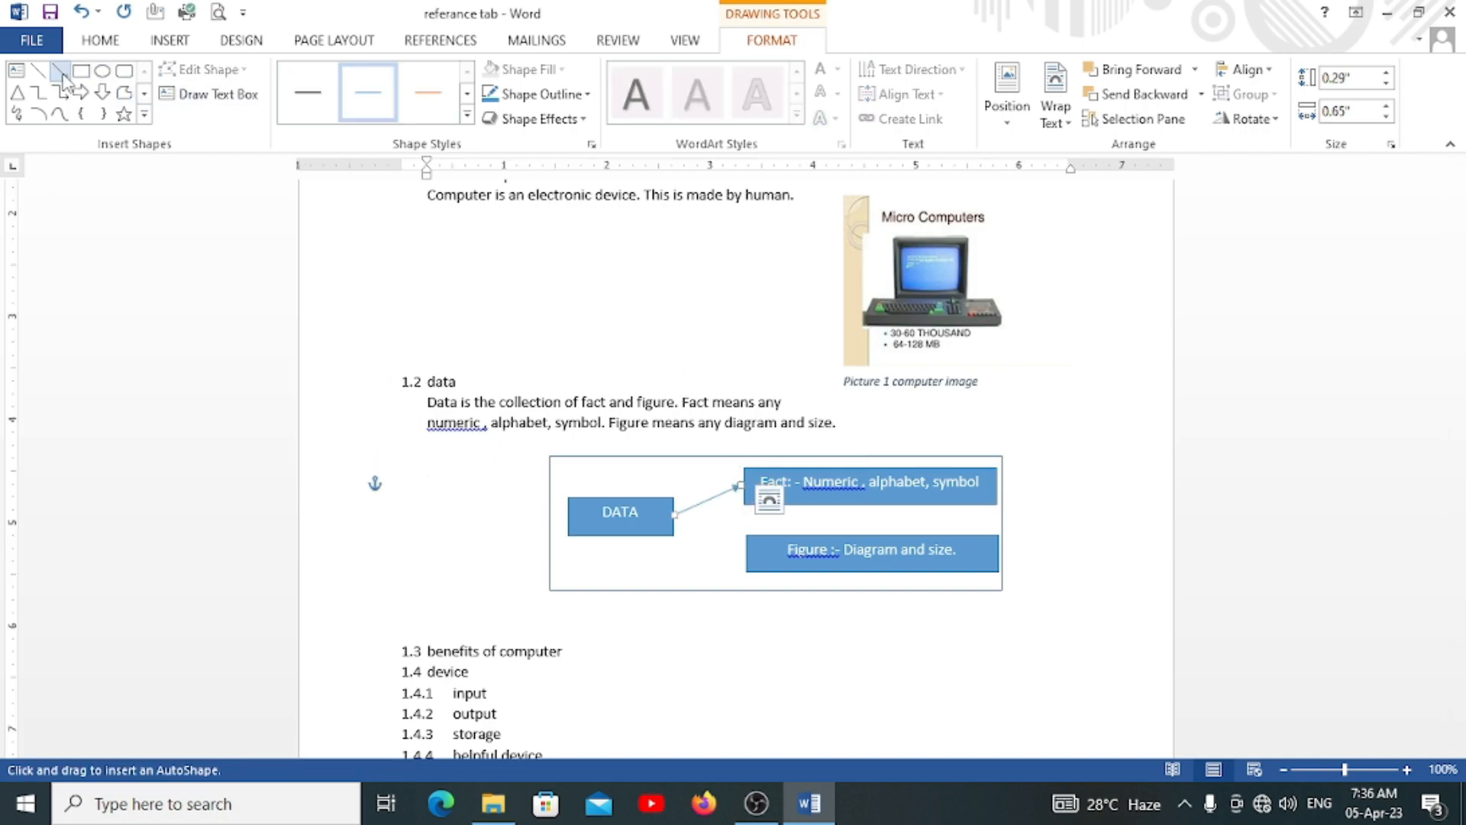
drag(674, 514, 743, 555)
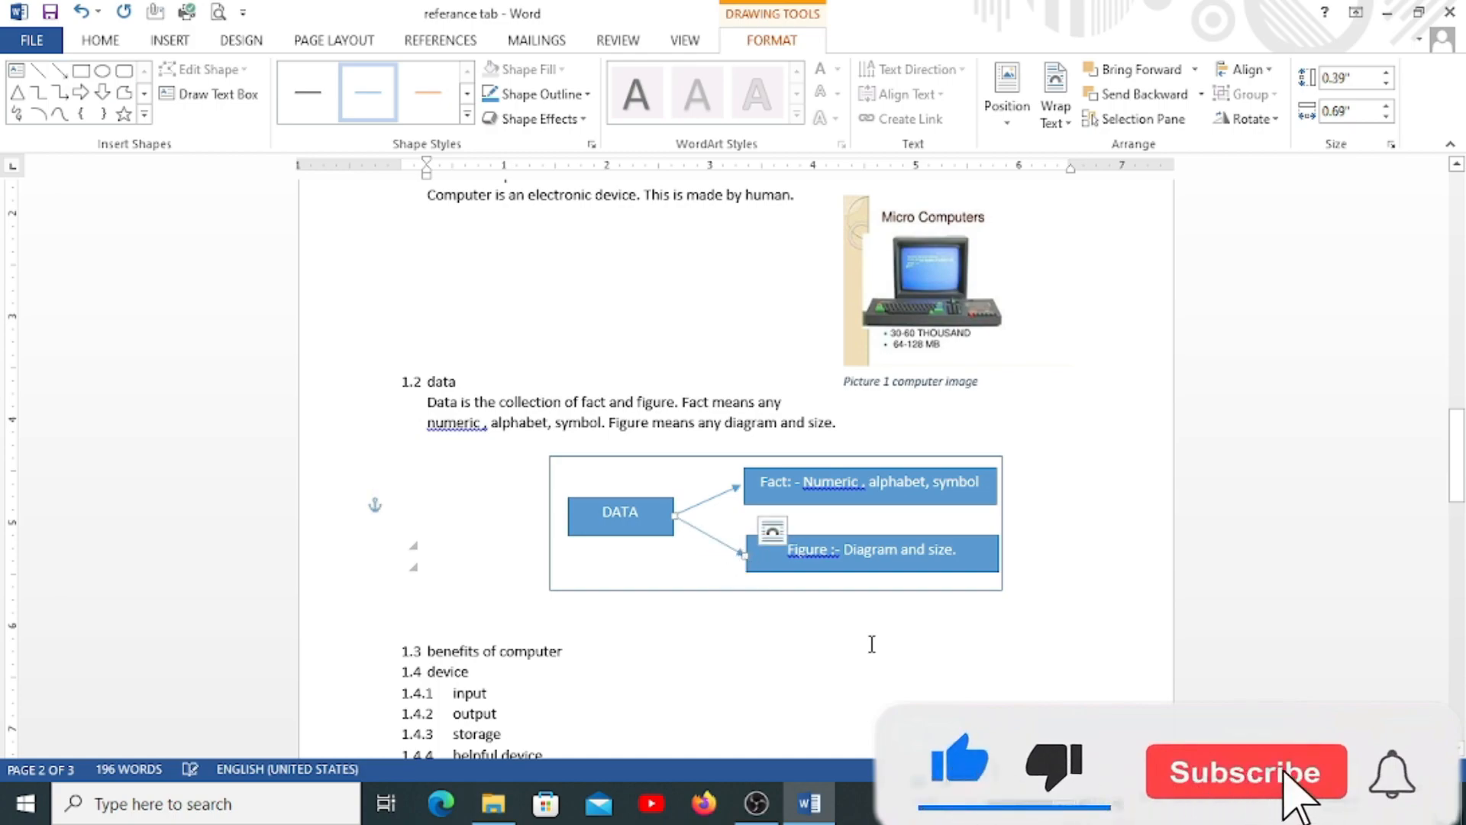
click(1071, 578)
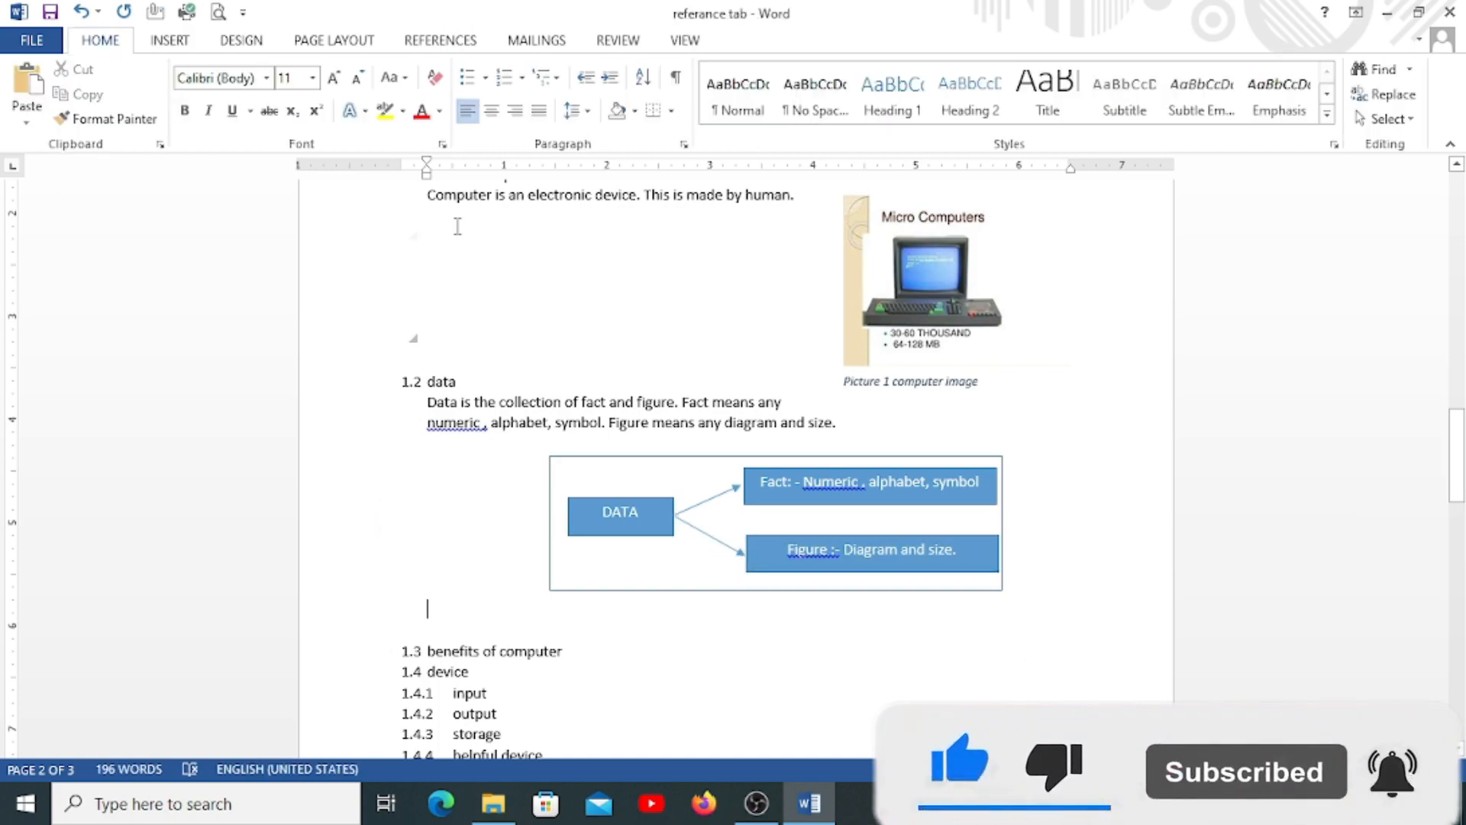
click(440, 40)
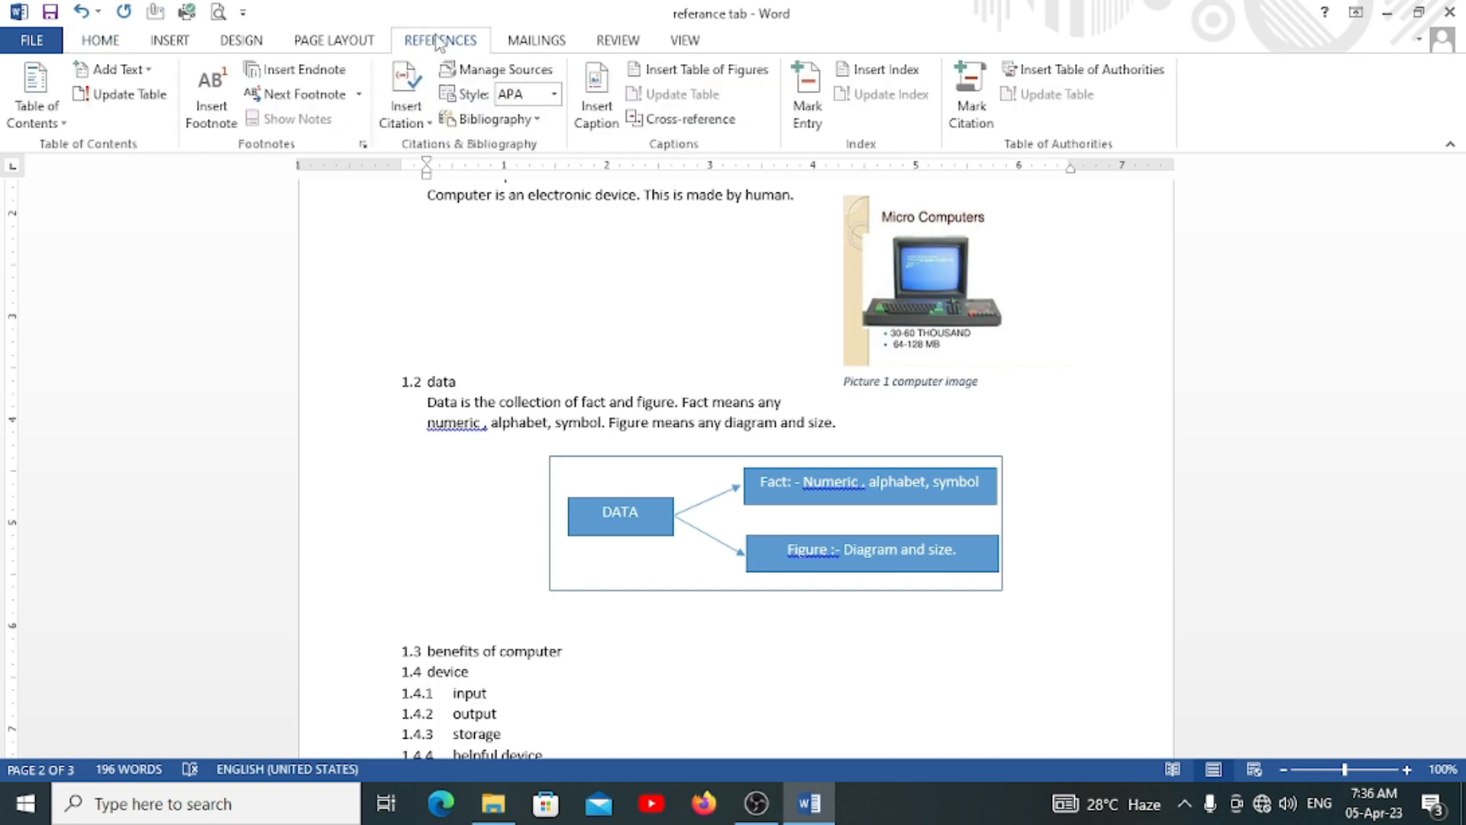
click(608, 126)
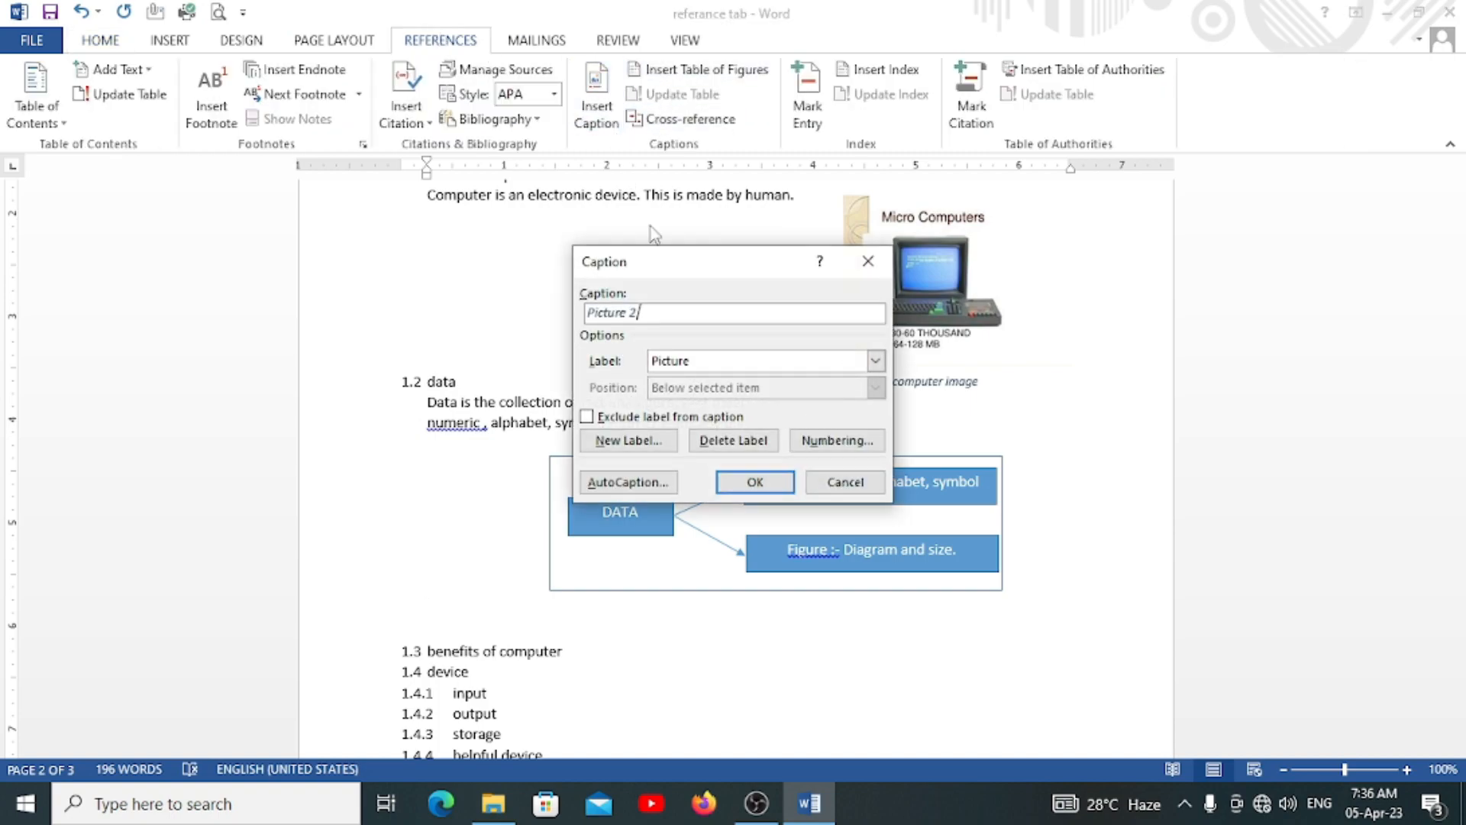
click(835, 493)
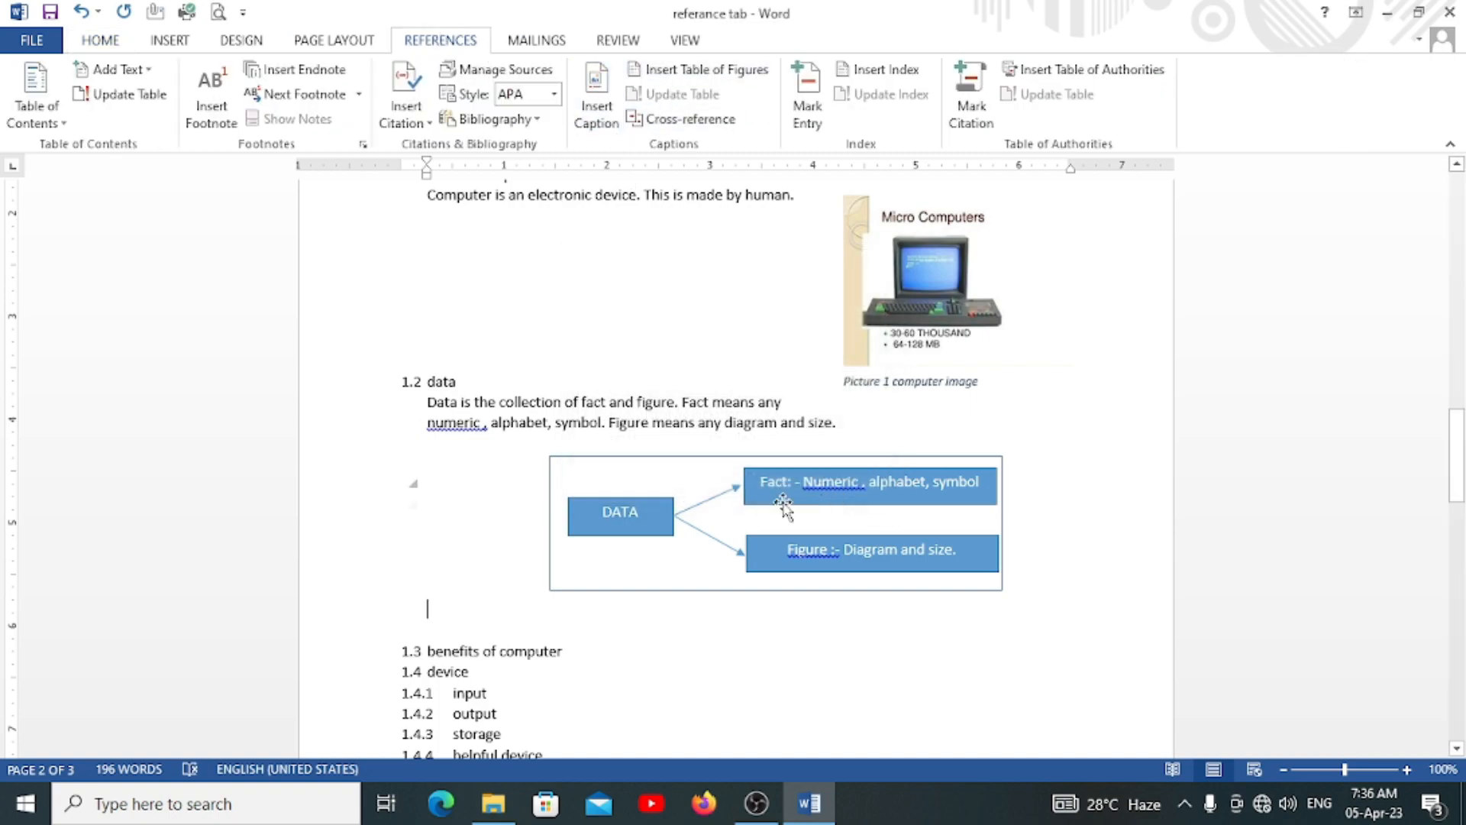
Group the large rectangle, the DATA, Fact and Figure boxes and the two arrows into one object
click(681, 470)
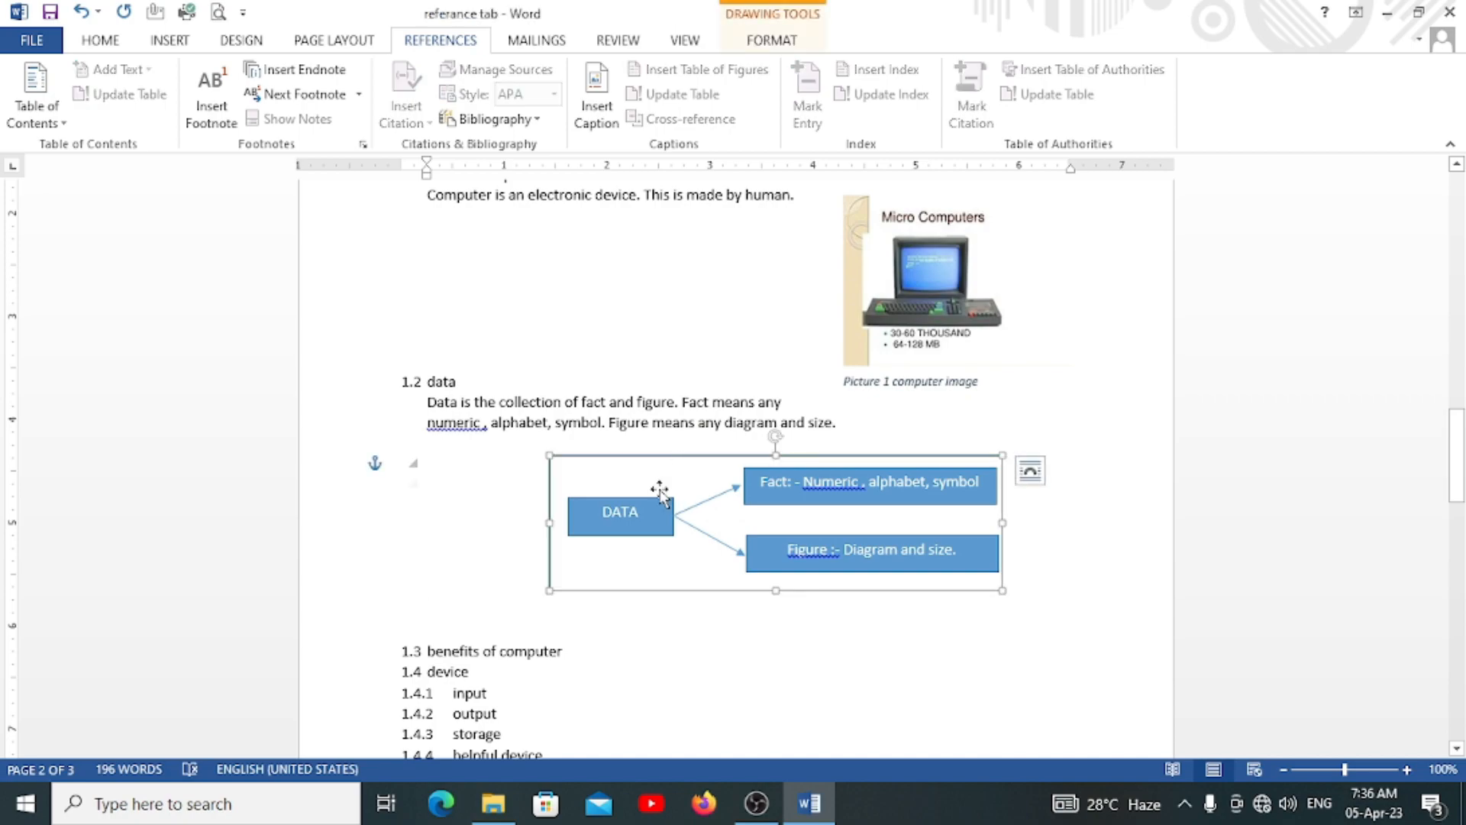
click(661, 533)
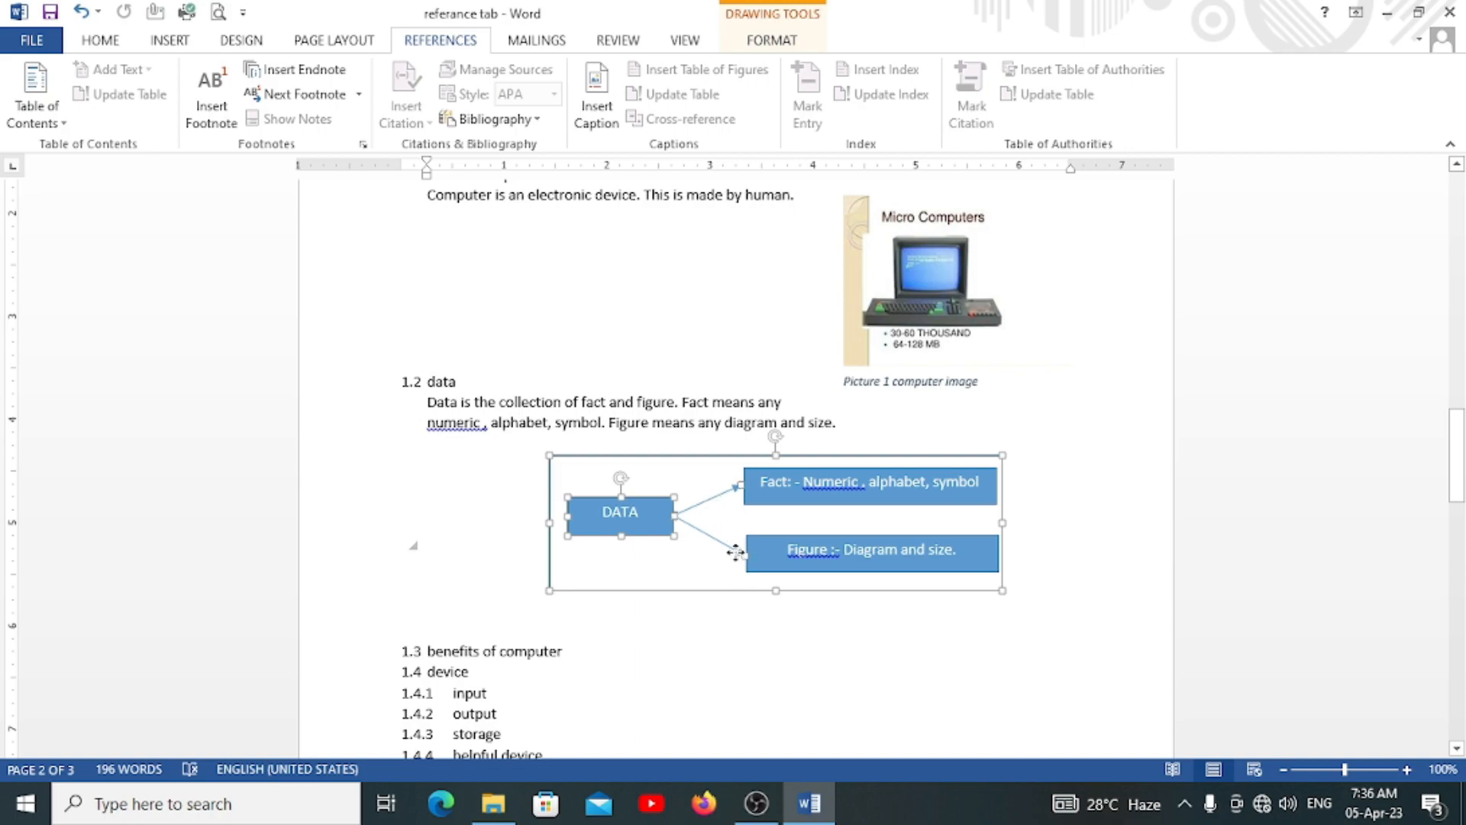
shift+click(791, 502)
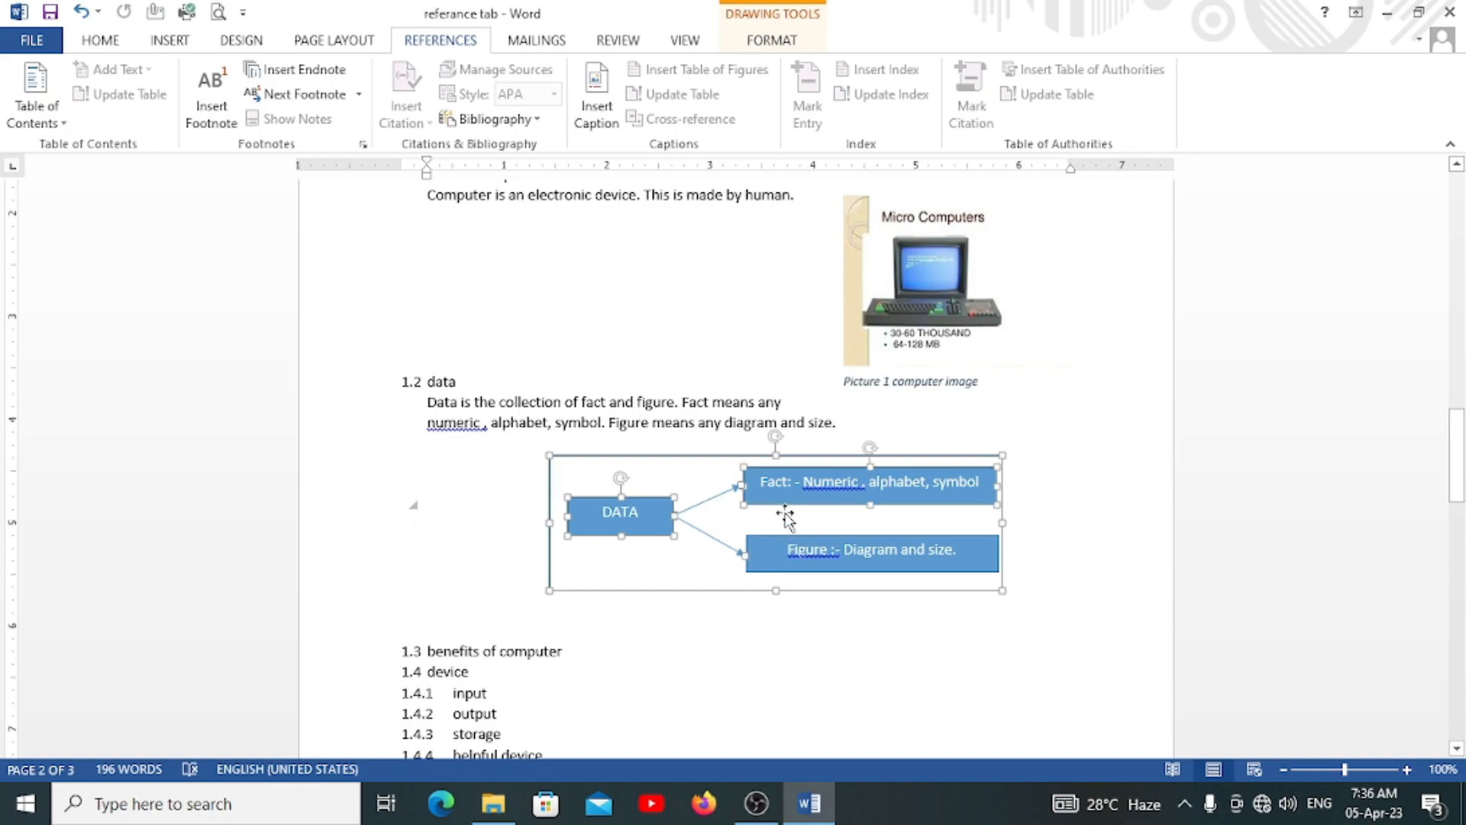
shift+click(775, 569)
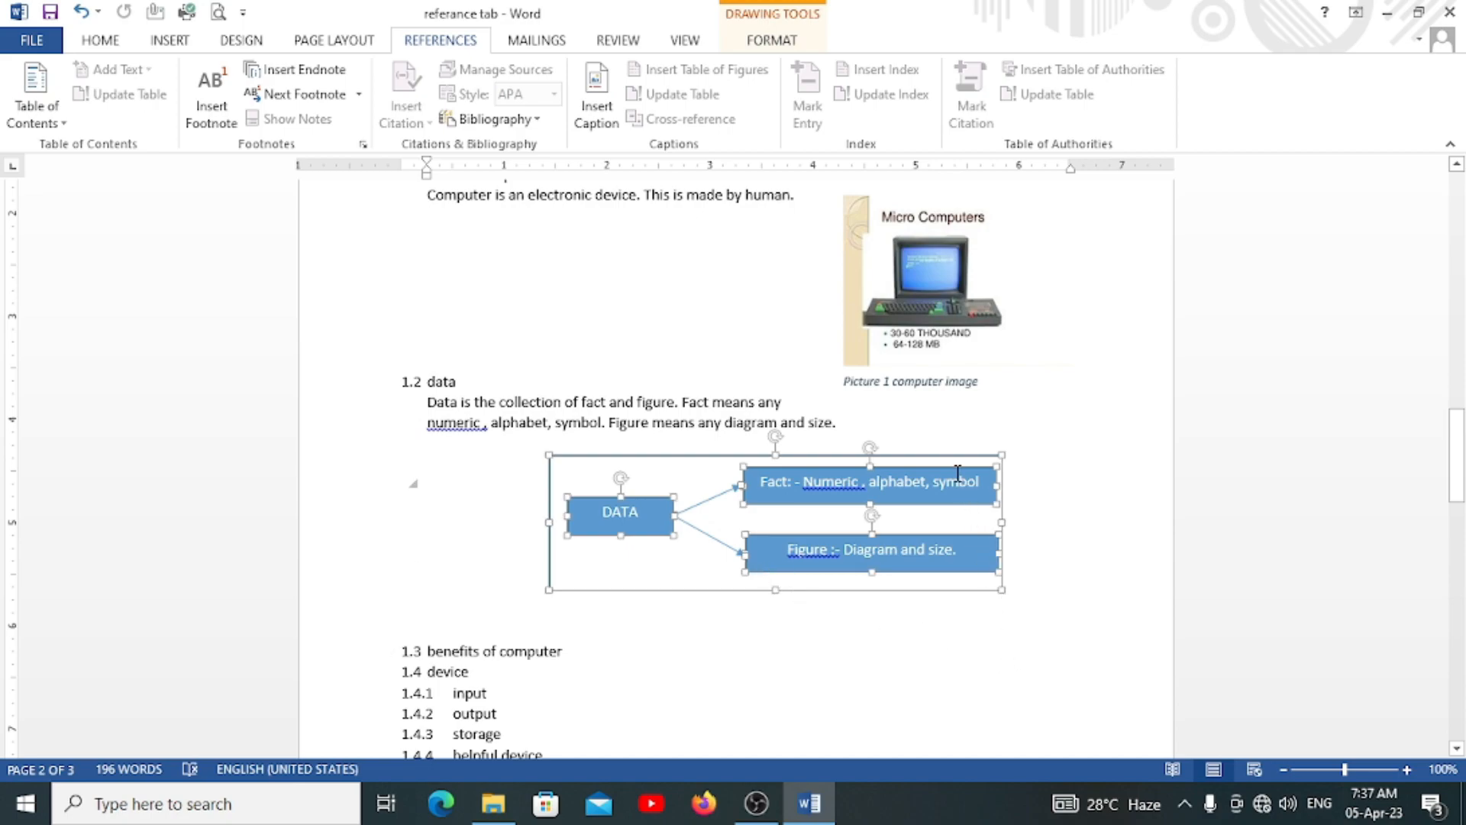
click(794, 44)
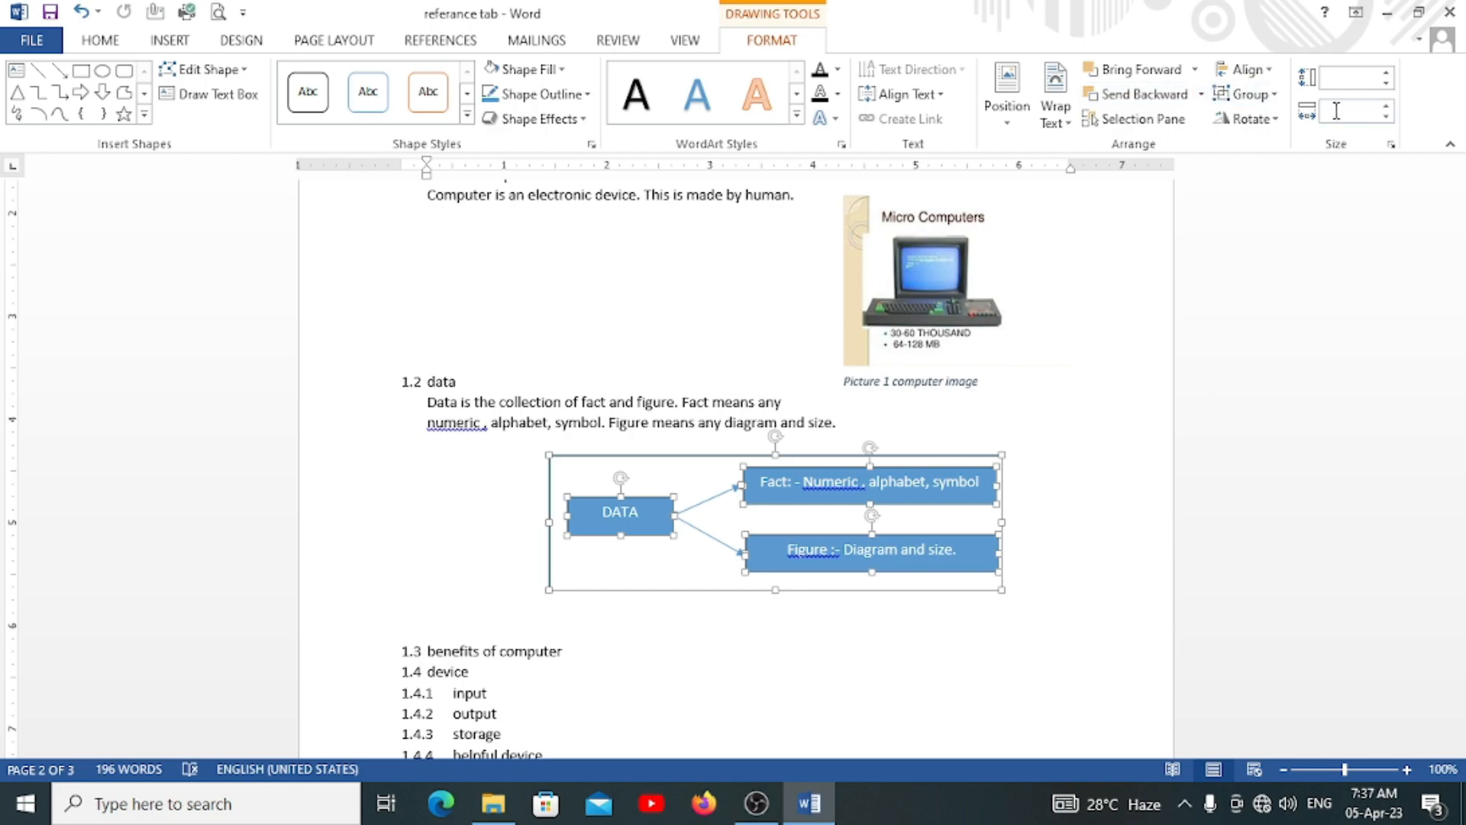
click(1244, 94)
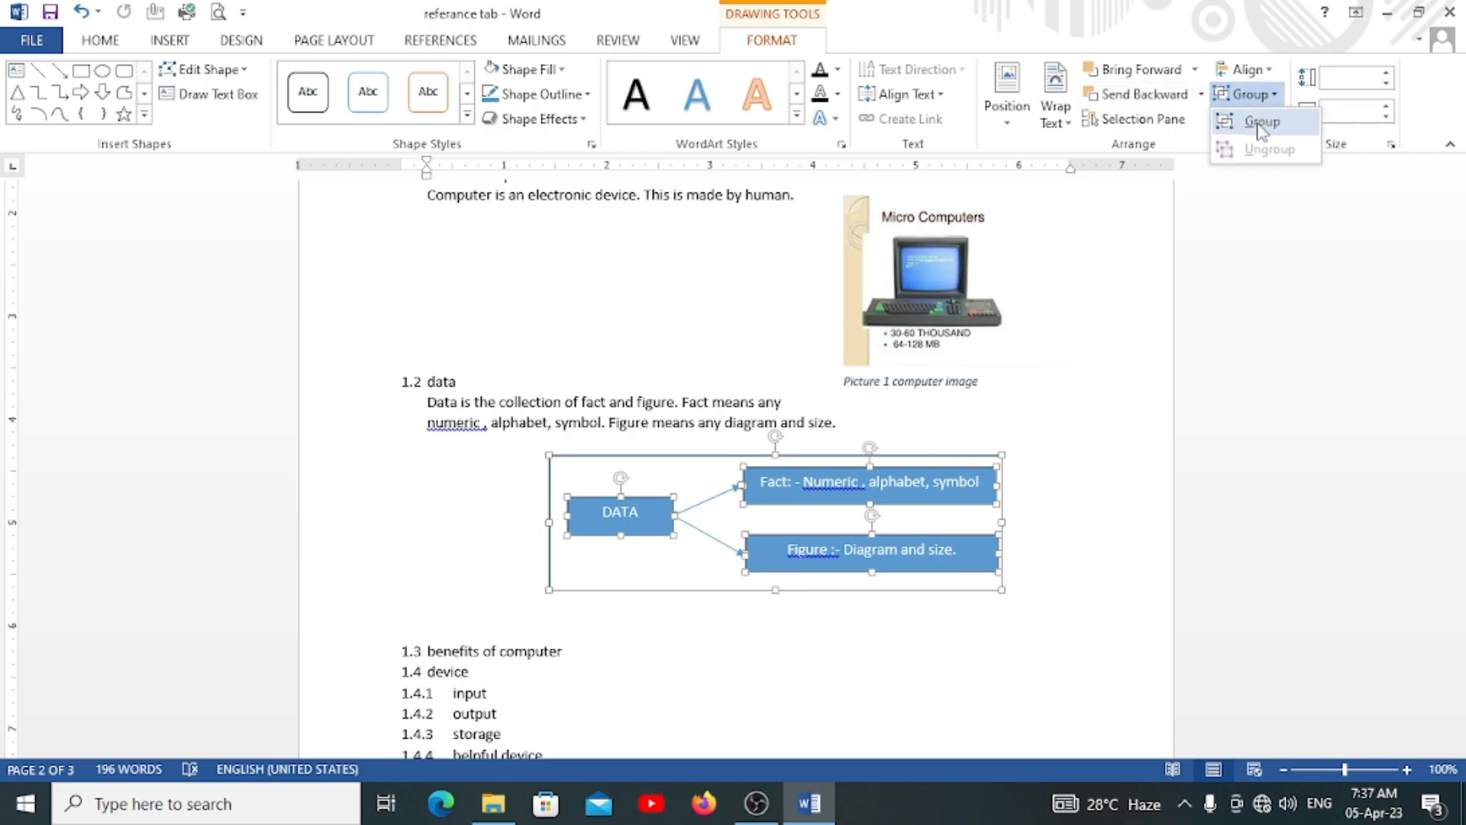
click(1260, 123)
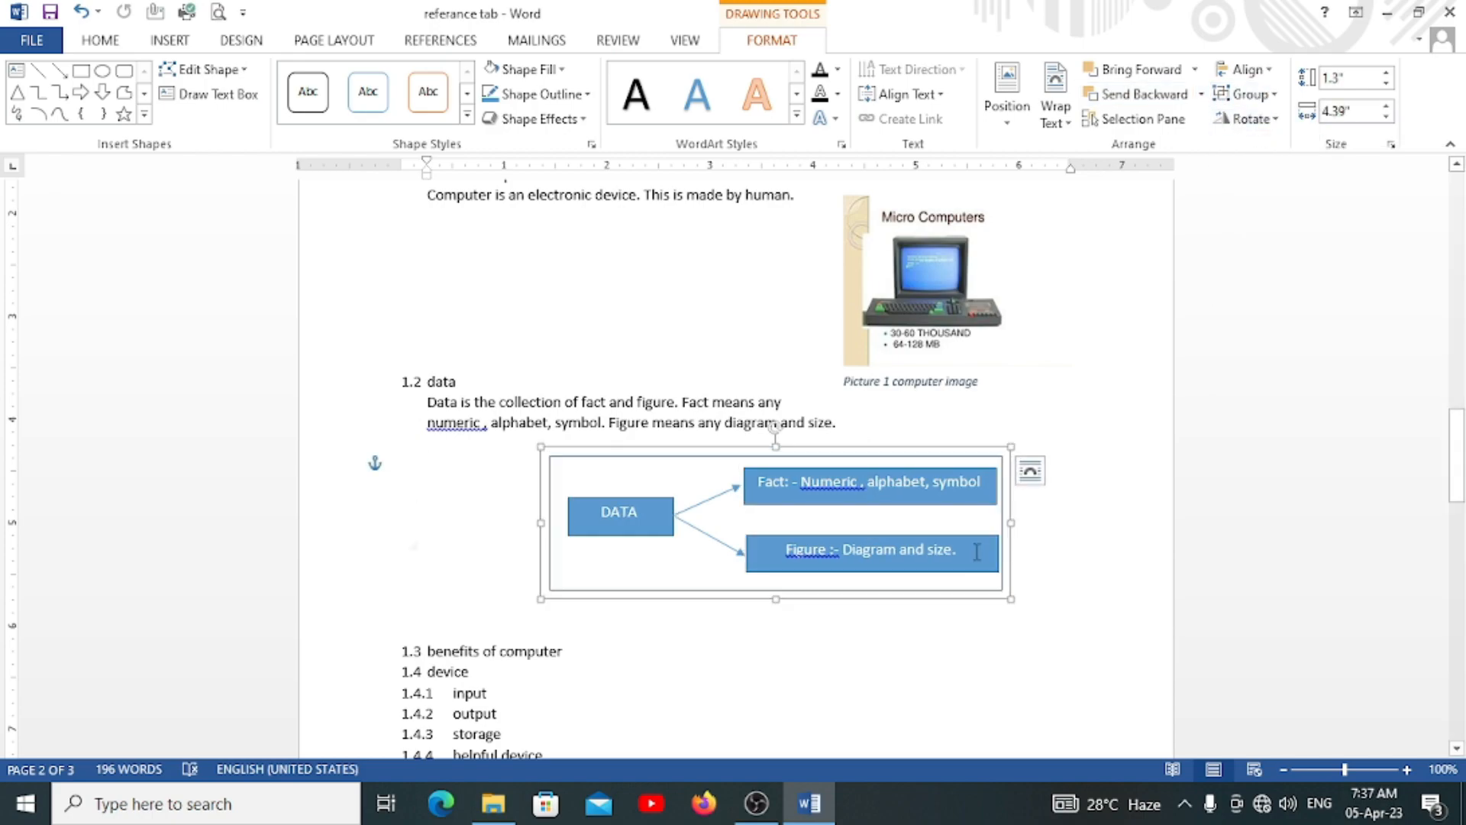
Insert a caption below the grouped data diagram with the Picture label, reading "Picture 2 Data chart"
click(756, 577)
click(802, 588)
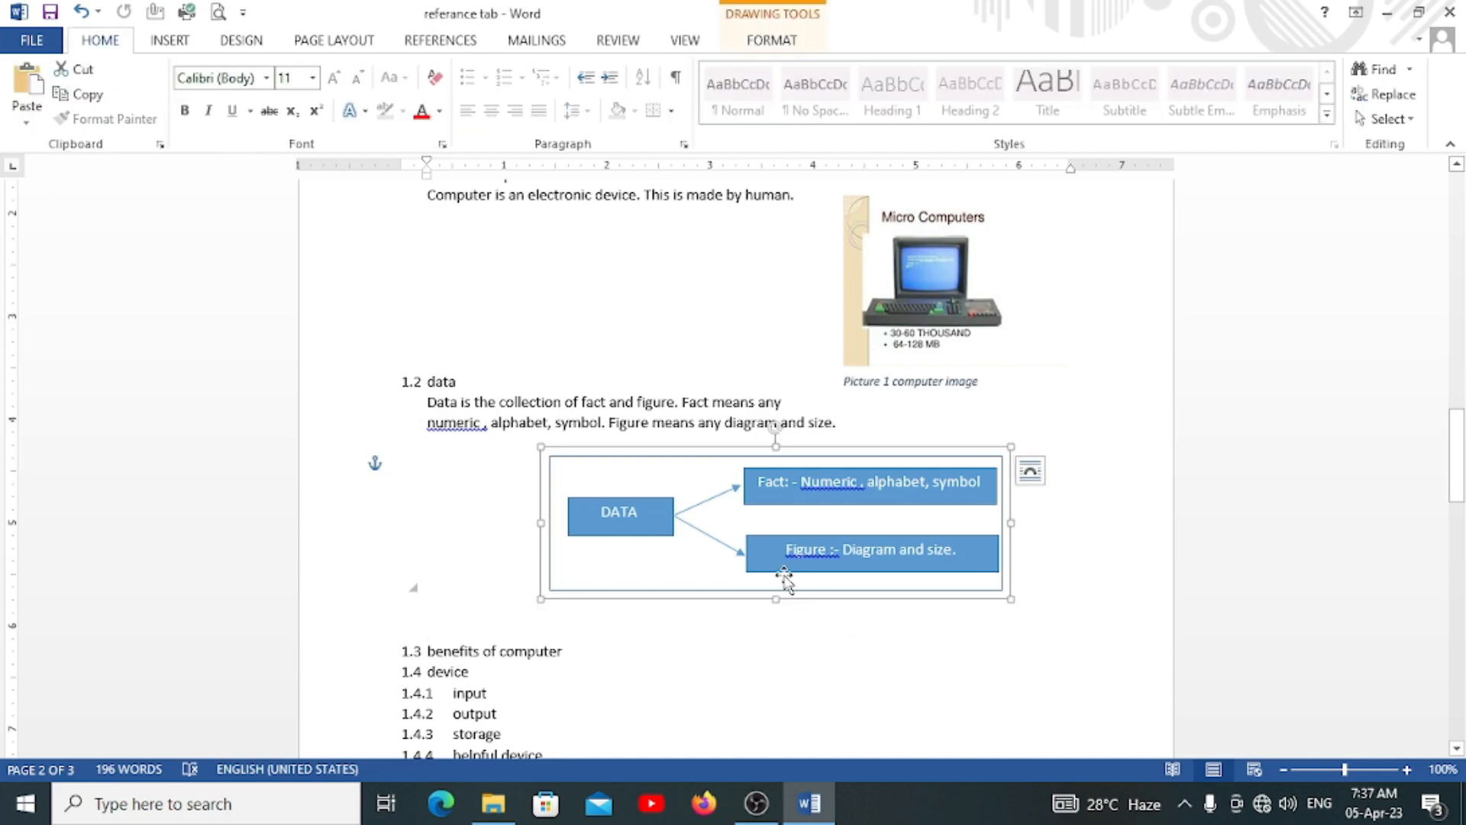
click(439, 40)
click(597, 97)
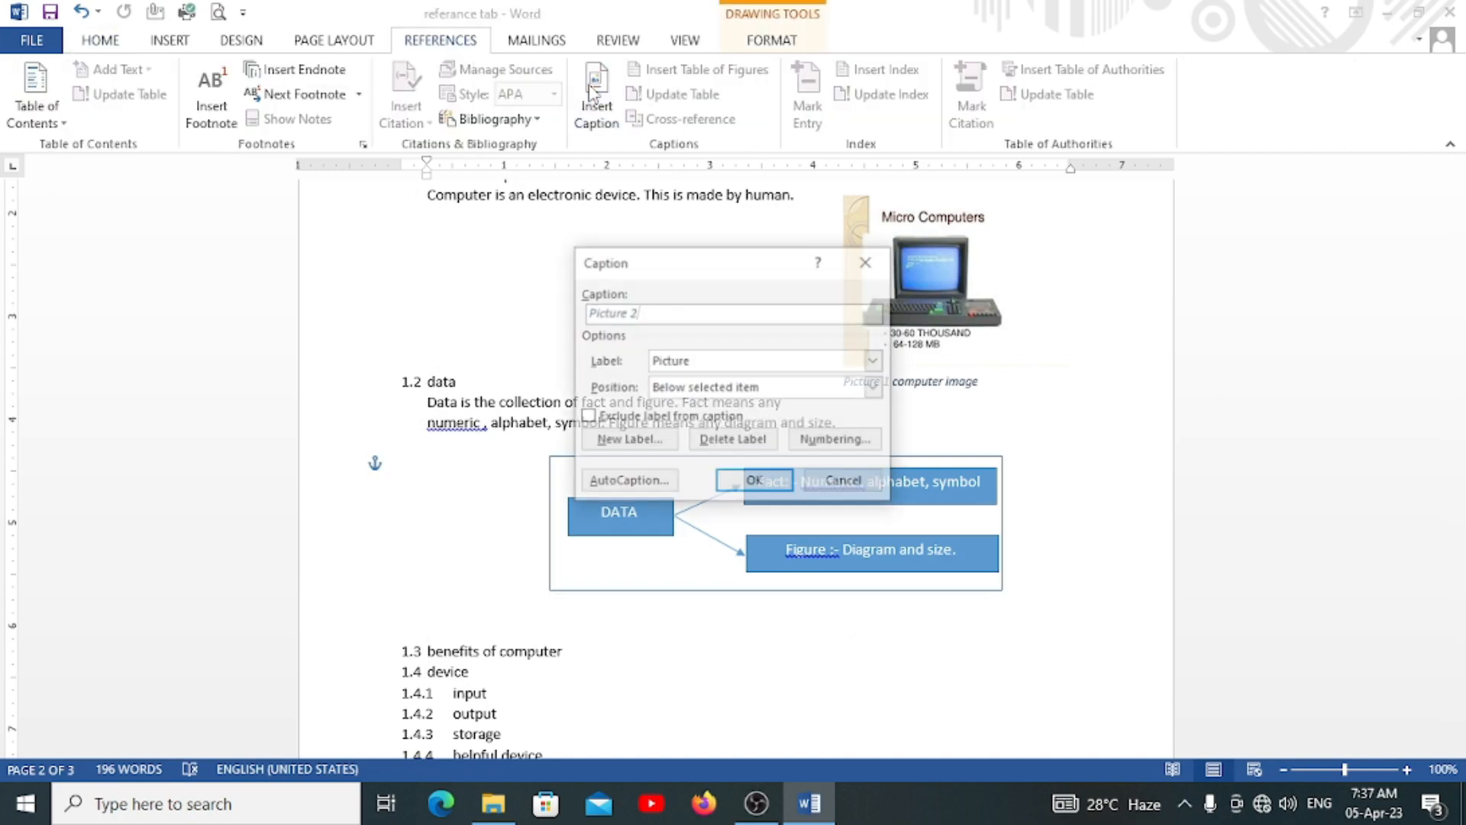
click(756, 483)
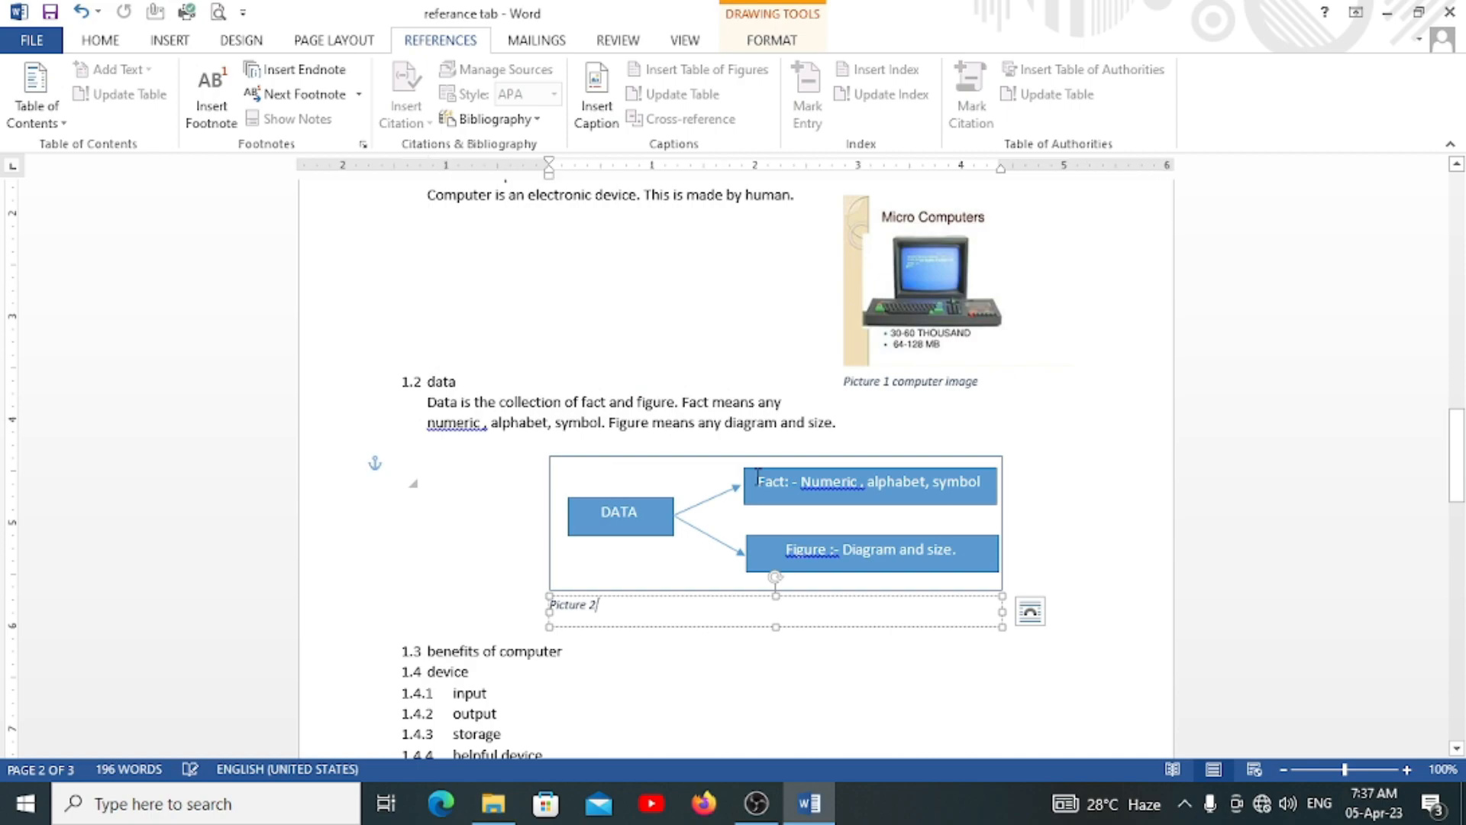
text(DAta)
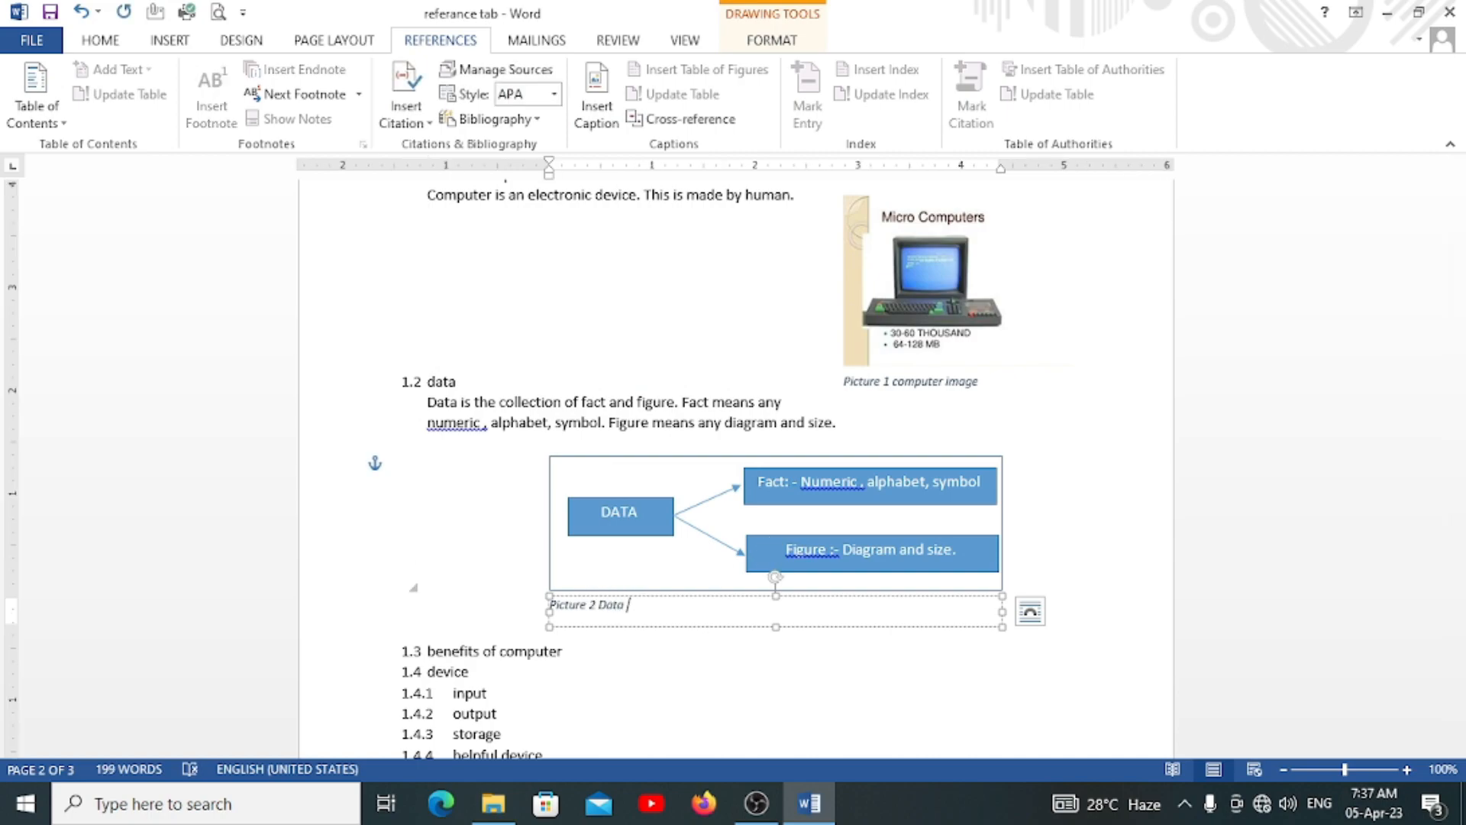
Add an unnumbered line "Keyboard :-" under 1.4.1 input, followed by an empty line
scroll(533, 535, down, 3)
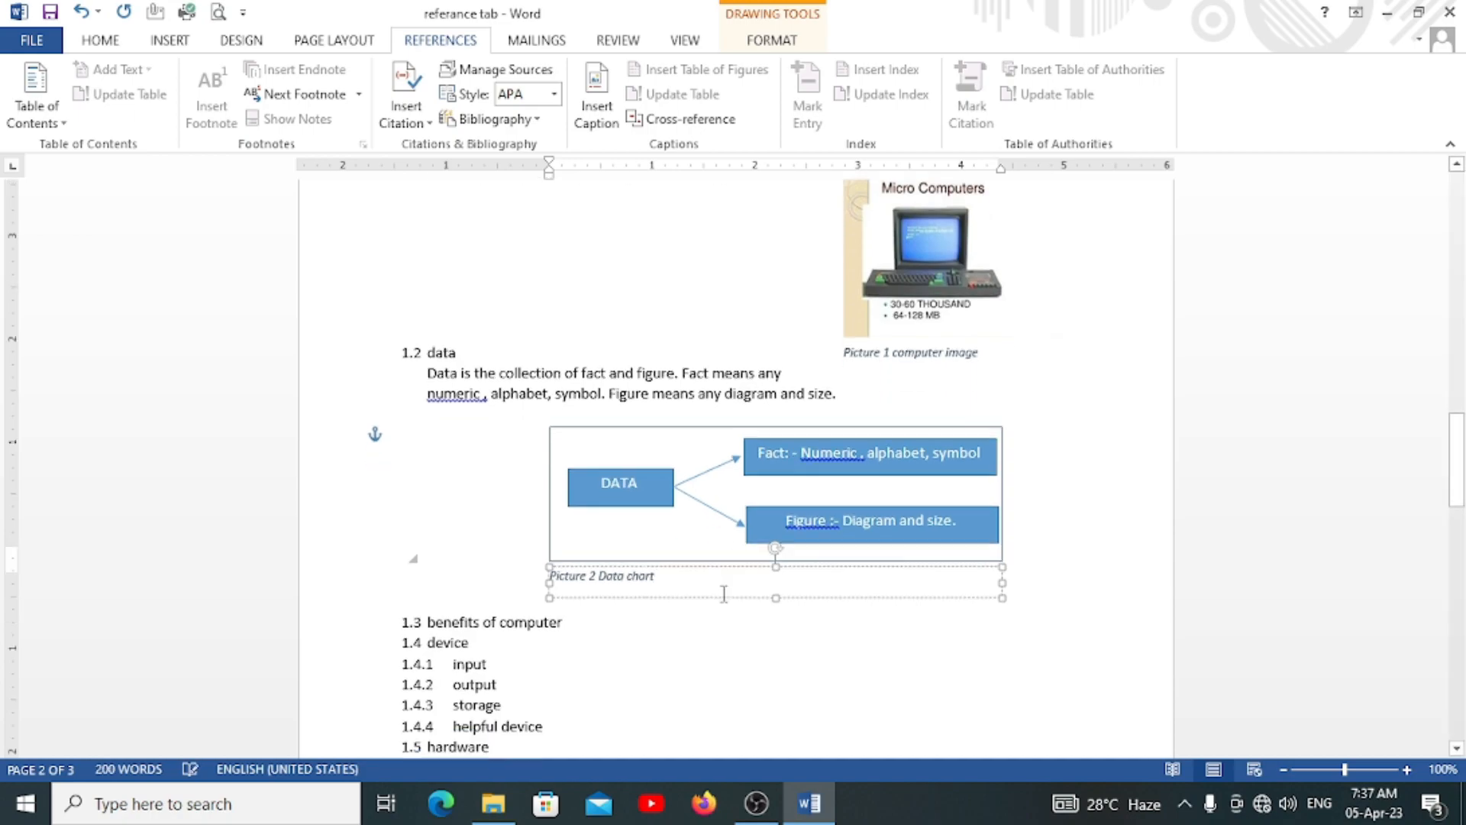
click(506, 521)
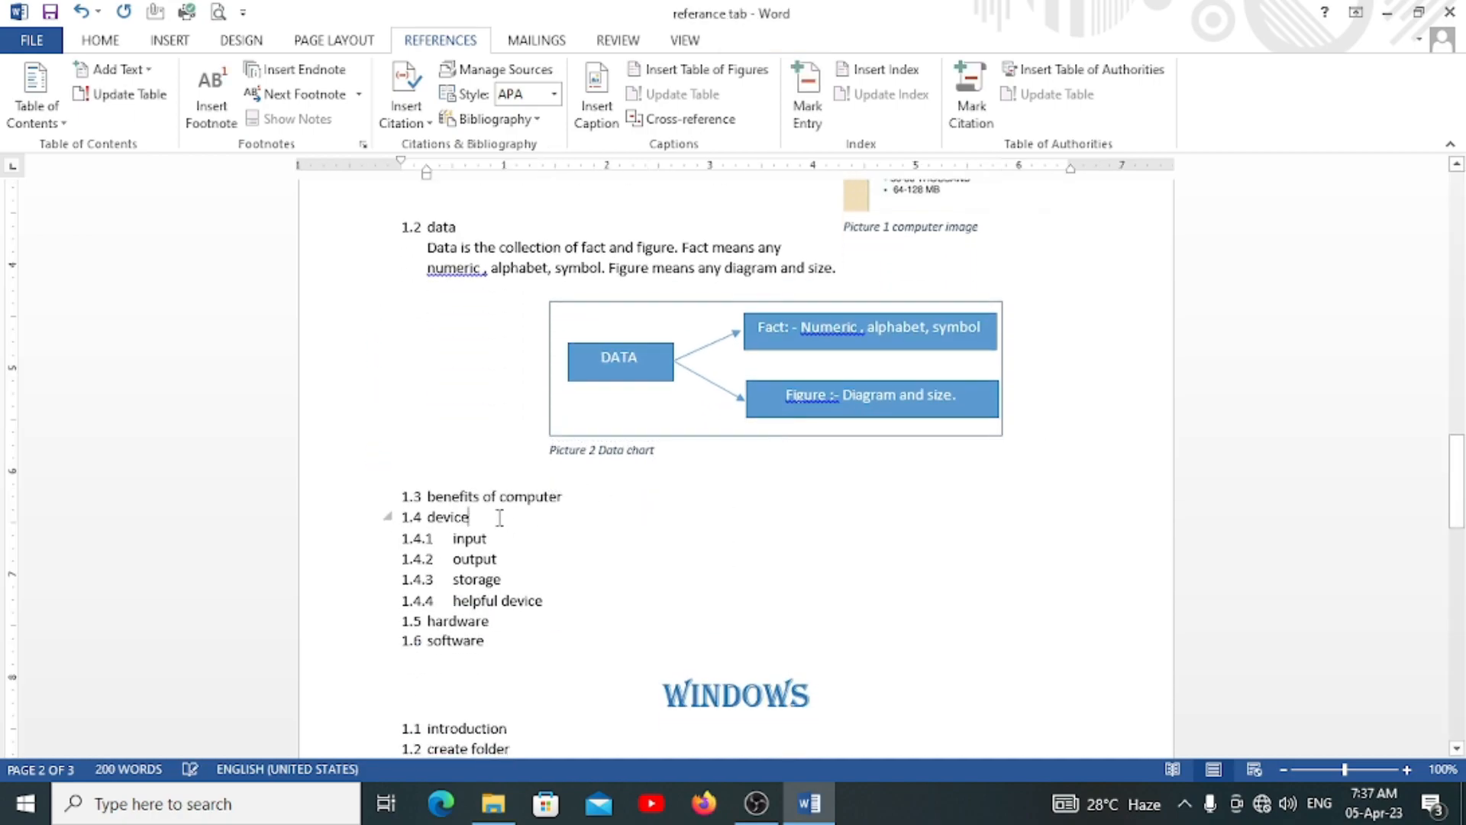
click(533, 543)
key(Return)
key(BackSpace)
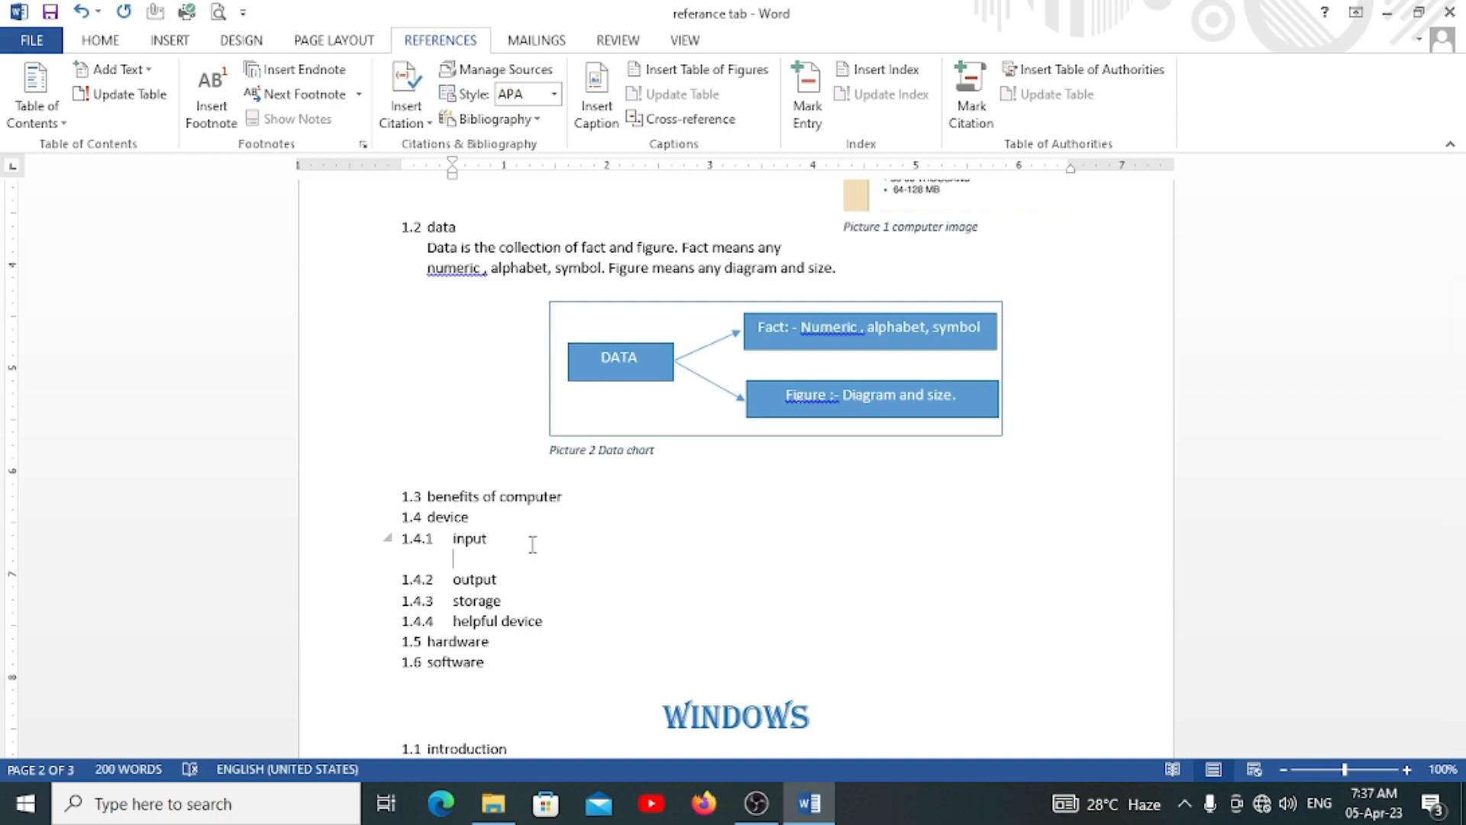
text(Keyboard :-)
key(Return)
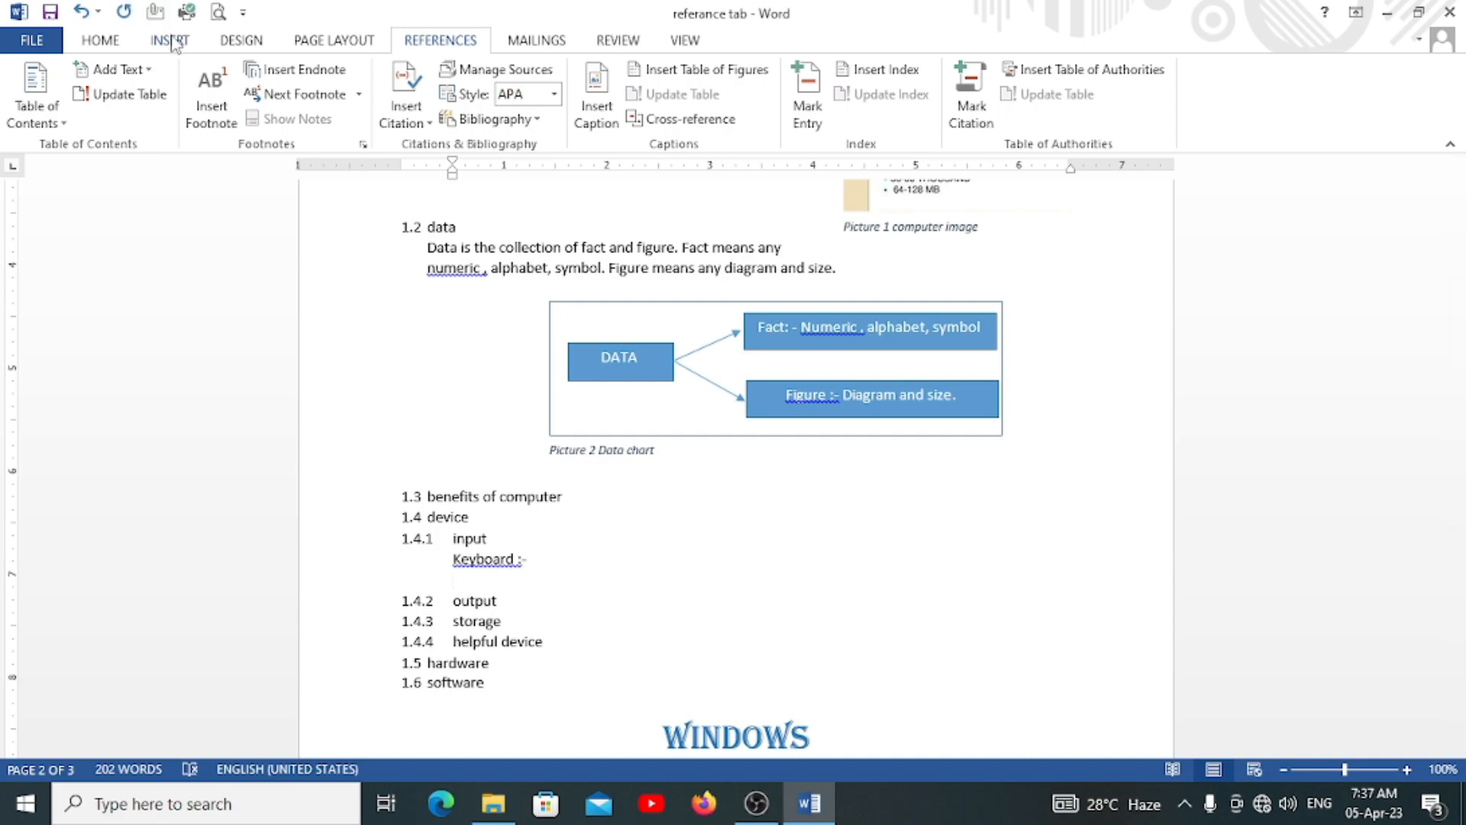
Insert the picture keyboard.jfif on the empty line below "Keyboard :-"
click(170, 39)
click(196, 92)
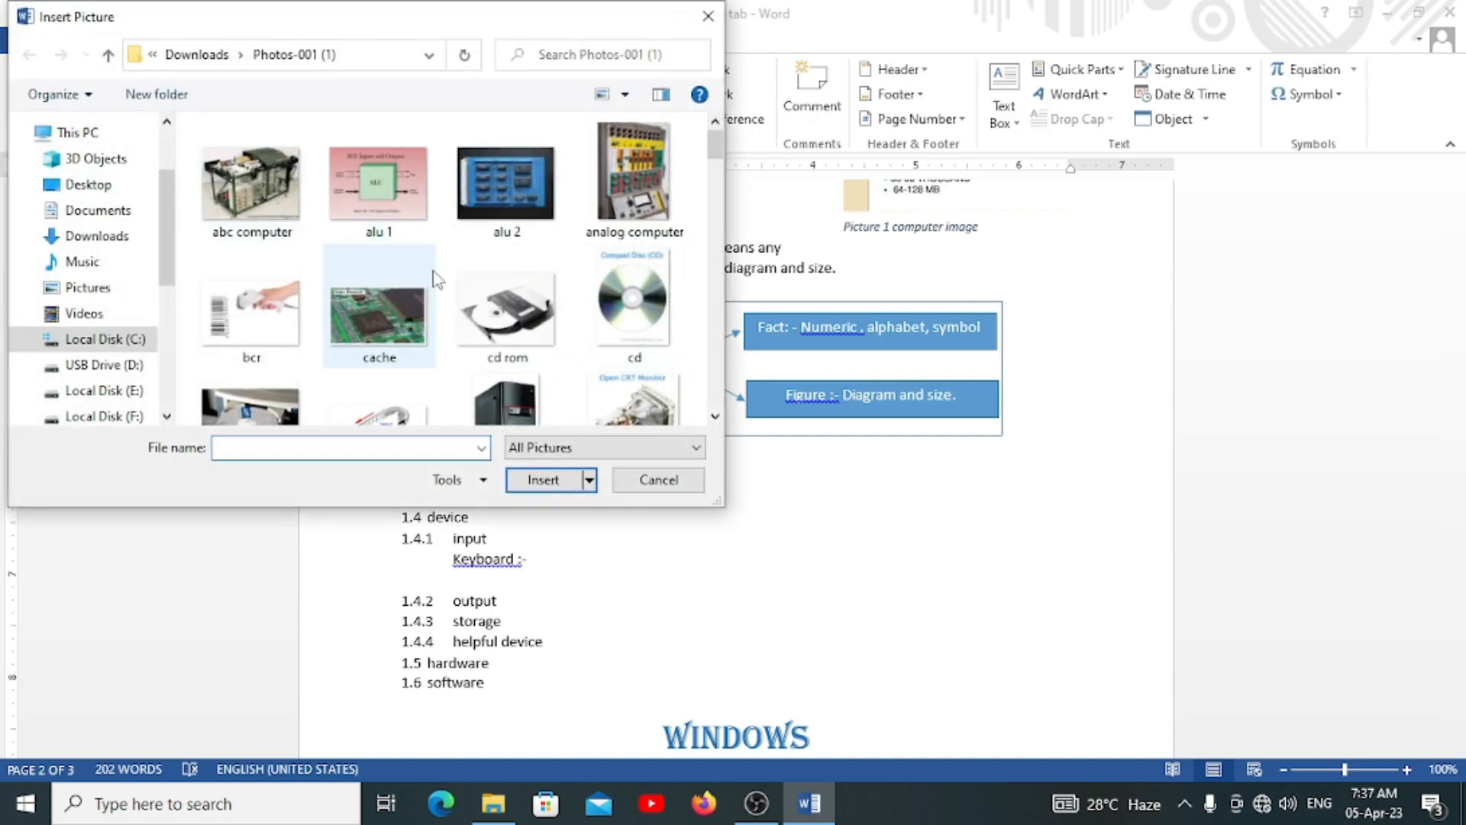
text(key)
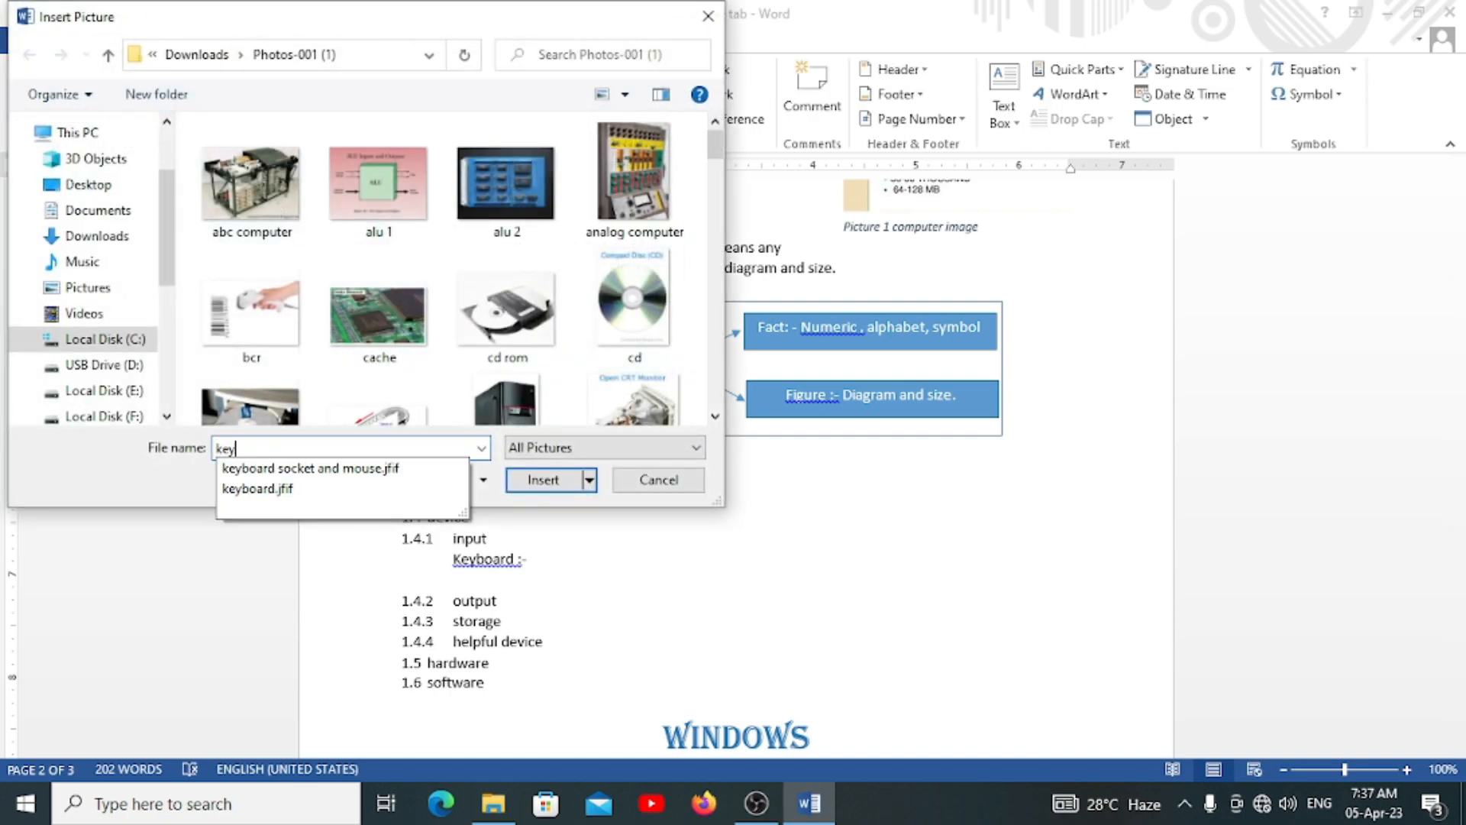
key(Down)
key(Down)
key(Return)
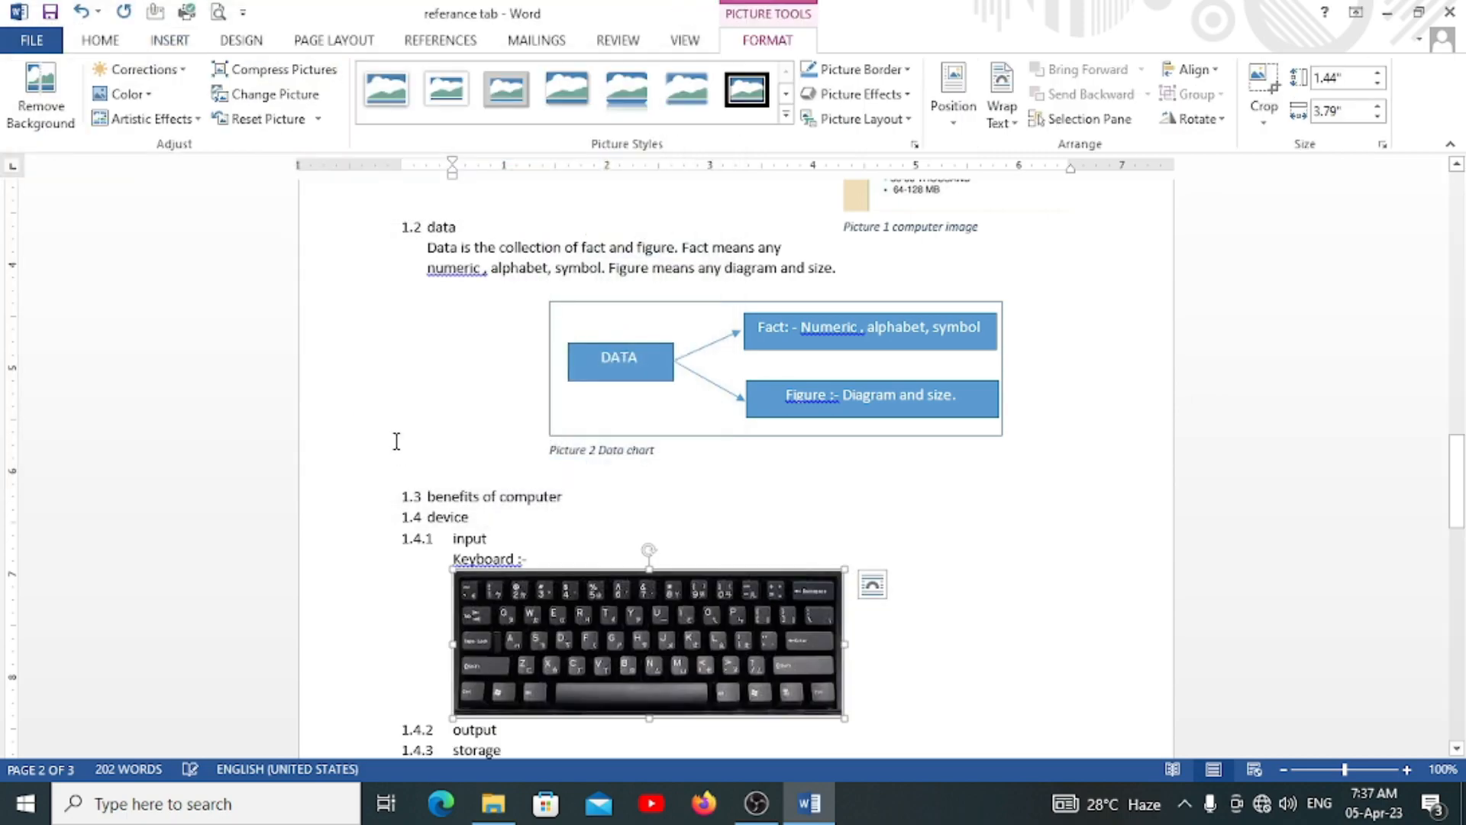
Insert a caption below the keyboard picture with the Picture label, reading "Picture 3 Keyboard"
scroll(793, 611, down, 2)
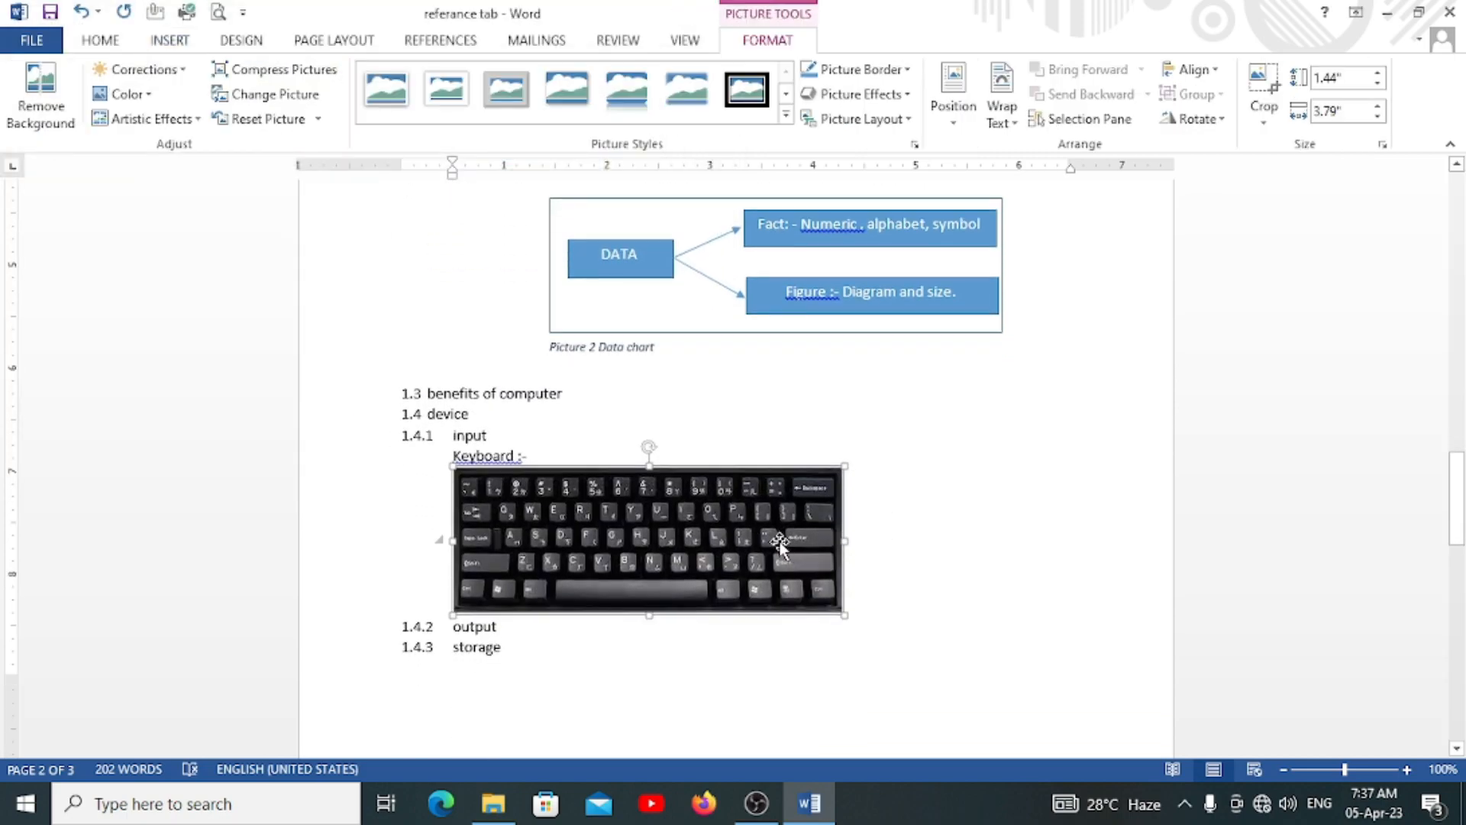
click(450, 42)
click(596, 106)
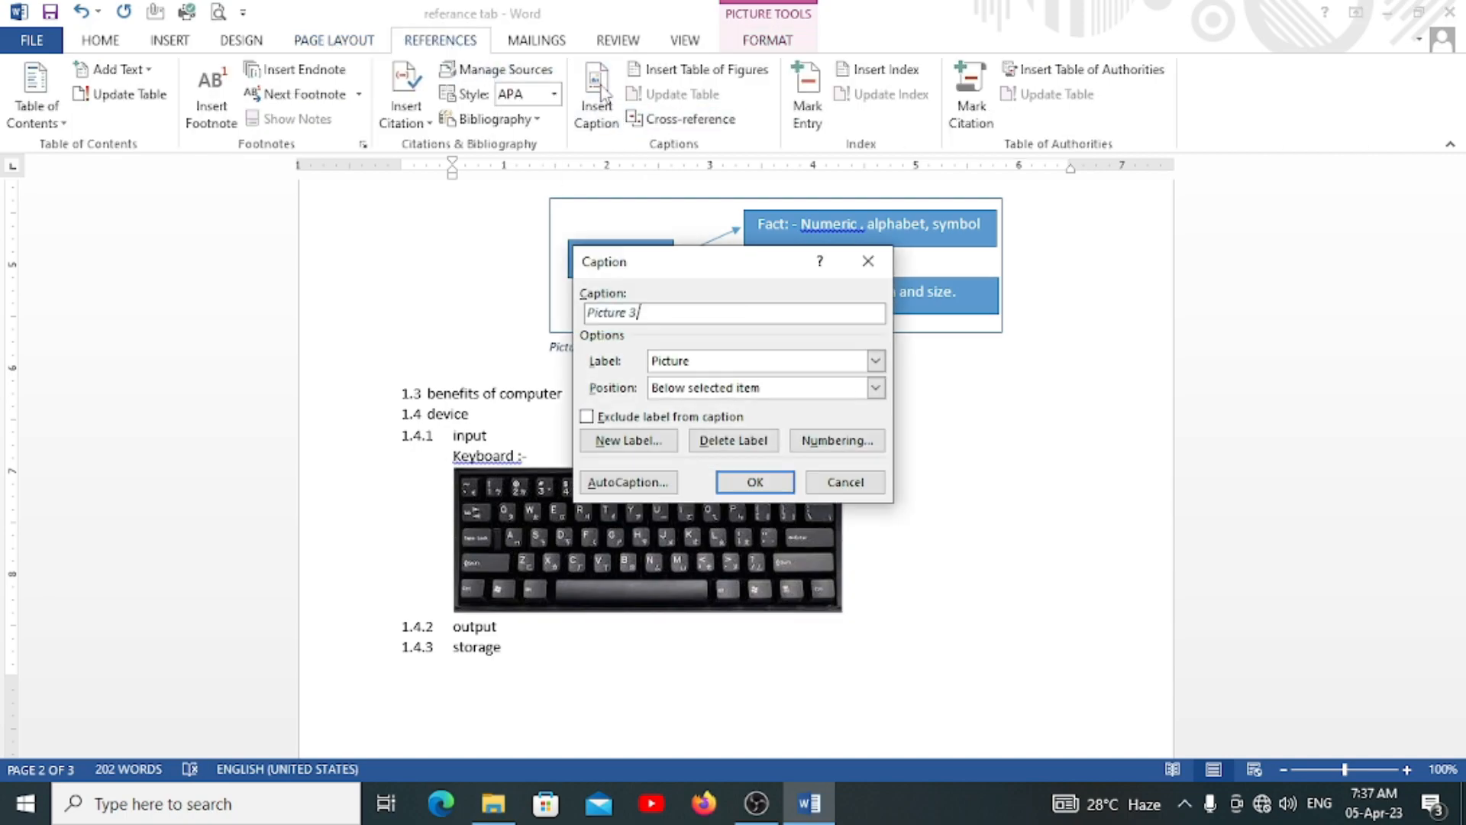
click(745, 481)
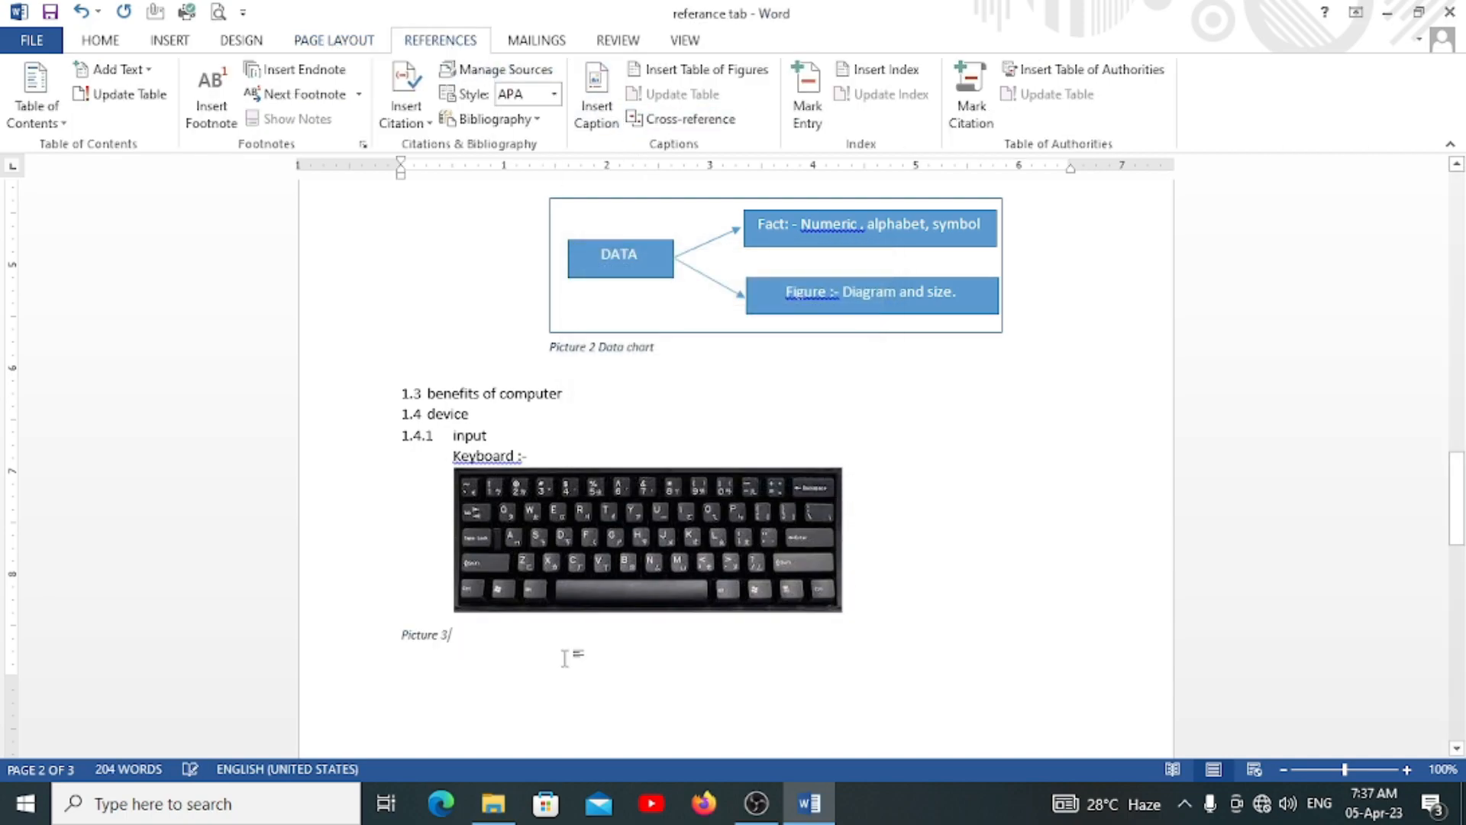
text(Keyboard)
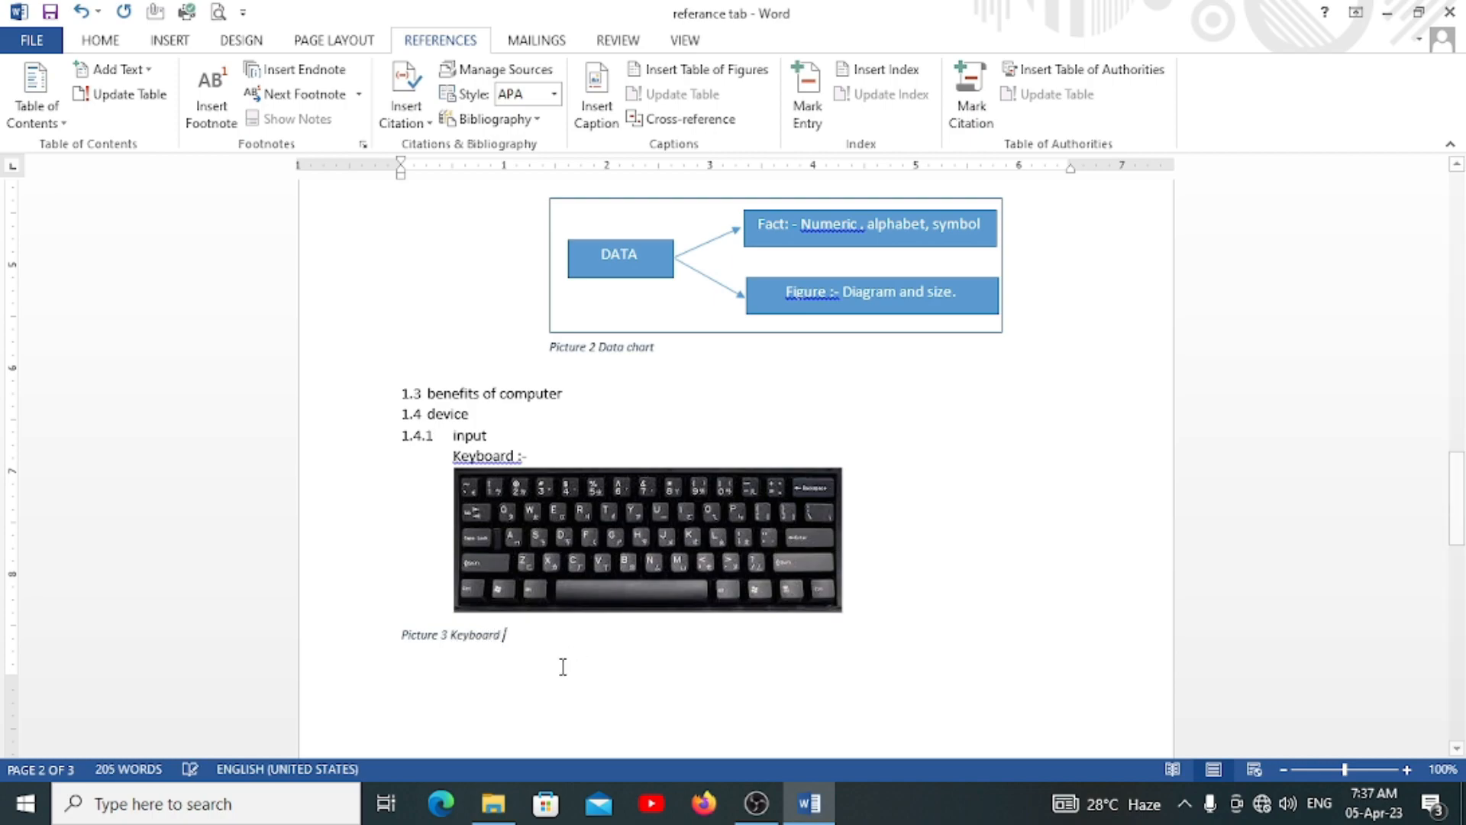
Insert the picture mini computer.jfif on the blank line below the sentence "Computer is an electronic device."
scroll(563, 664, down, 10)
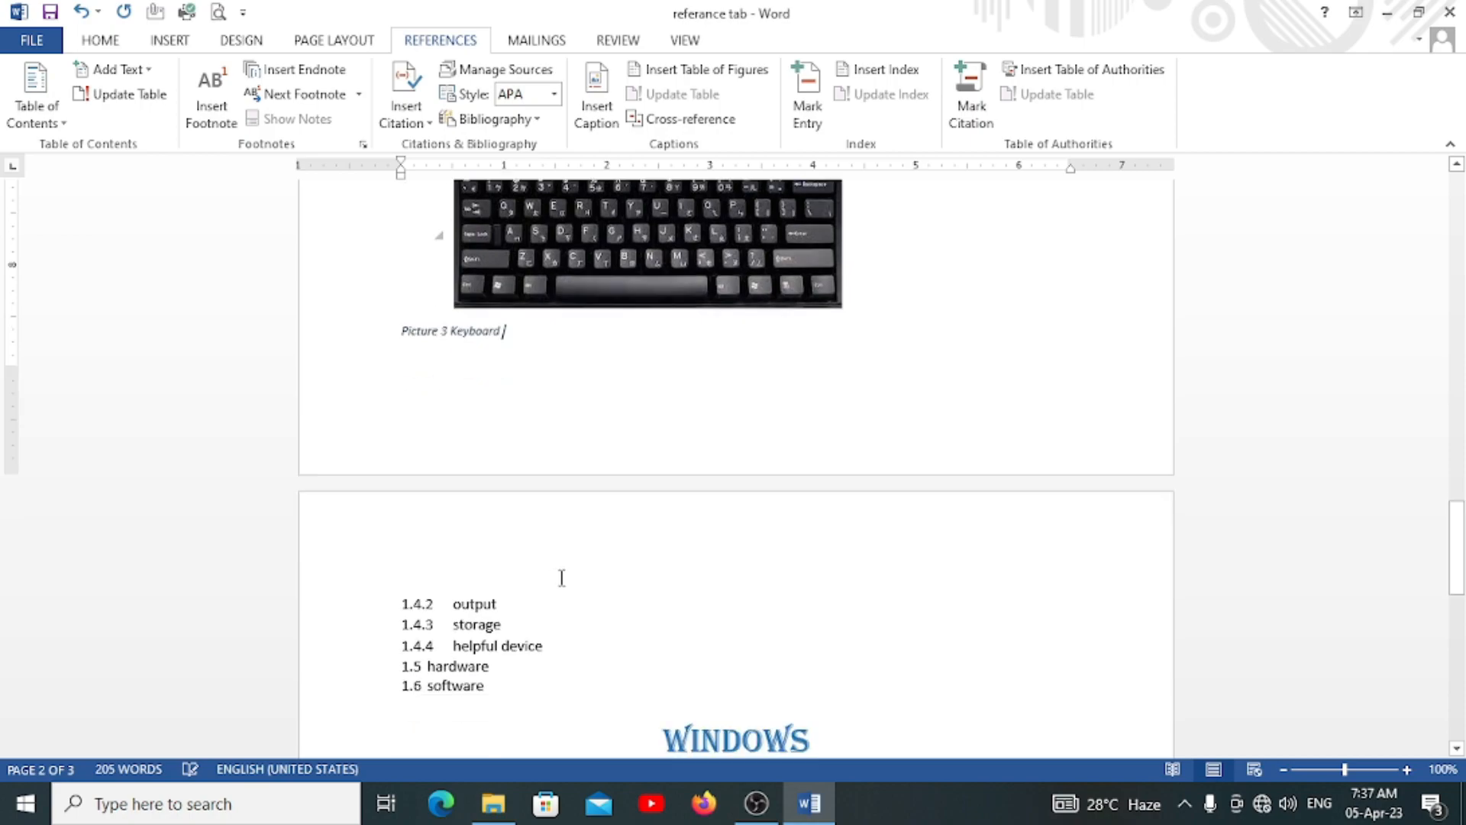
scroll(747, 487, up, 10)
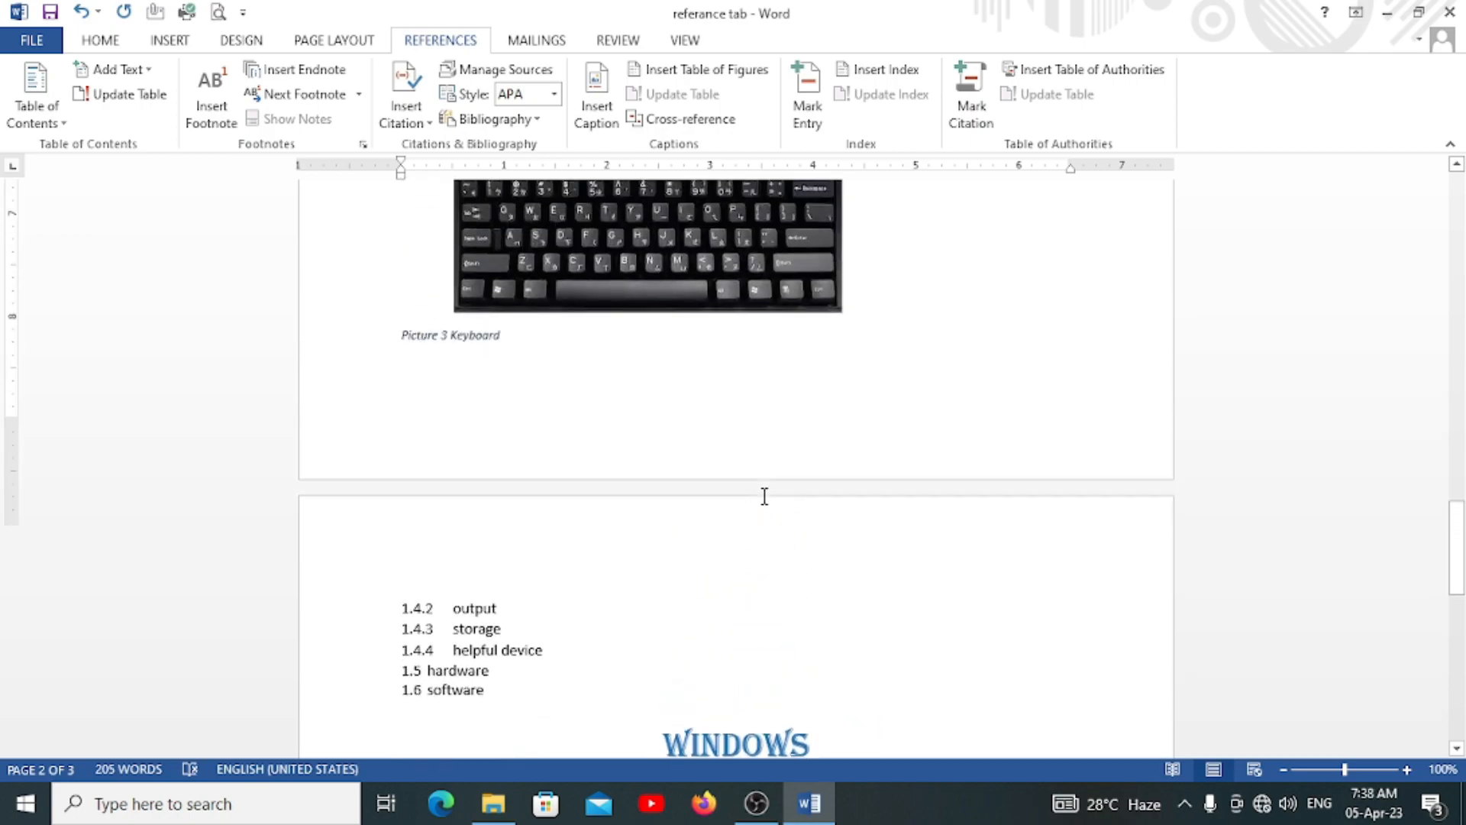
scroll(757, 495, up, 2)
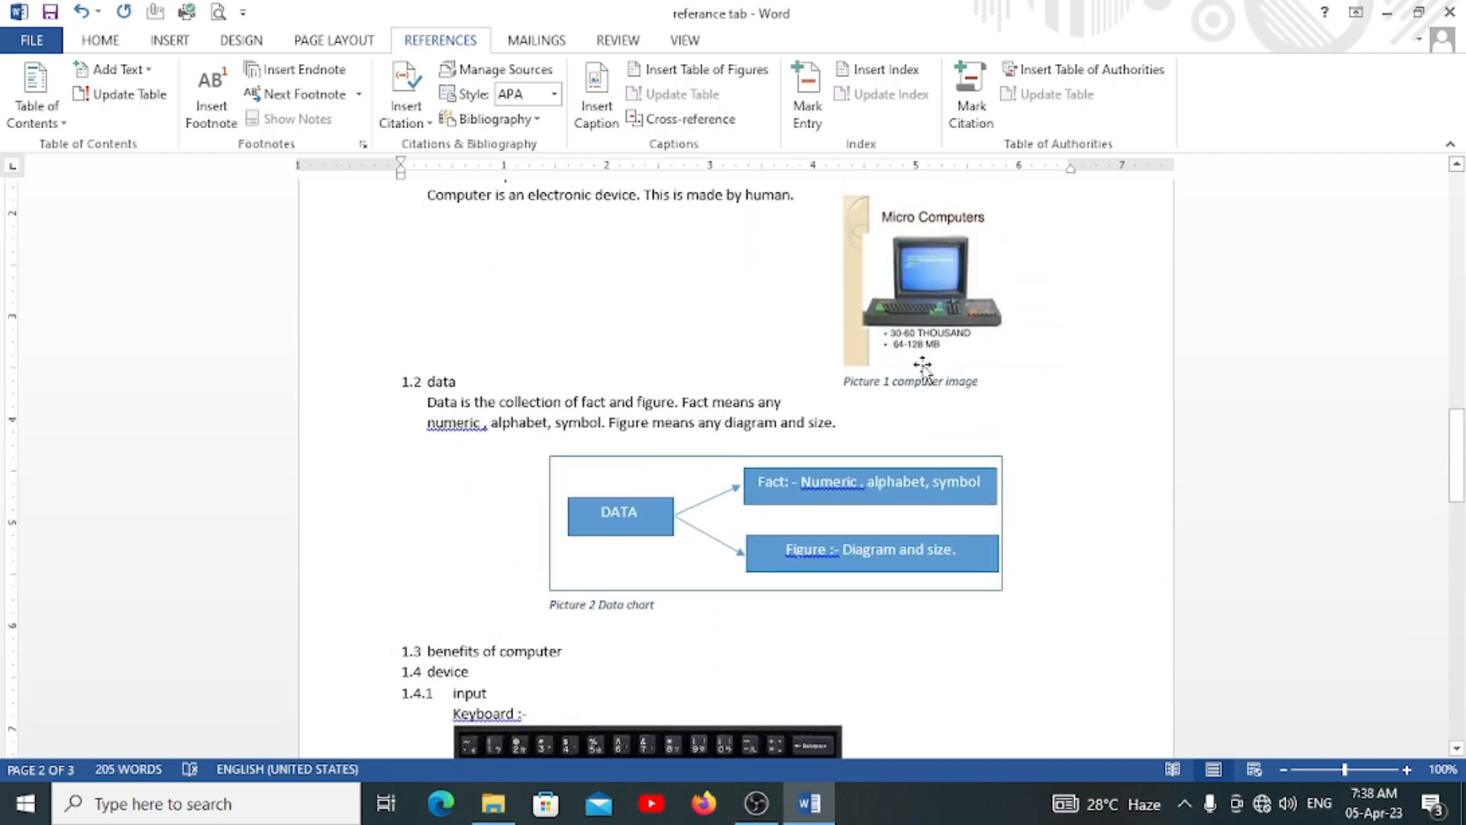
click(988, 320)
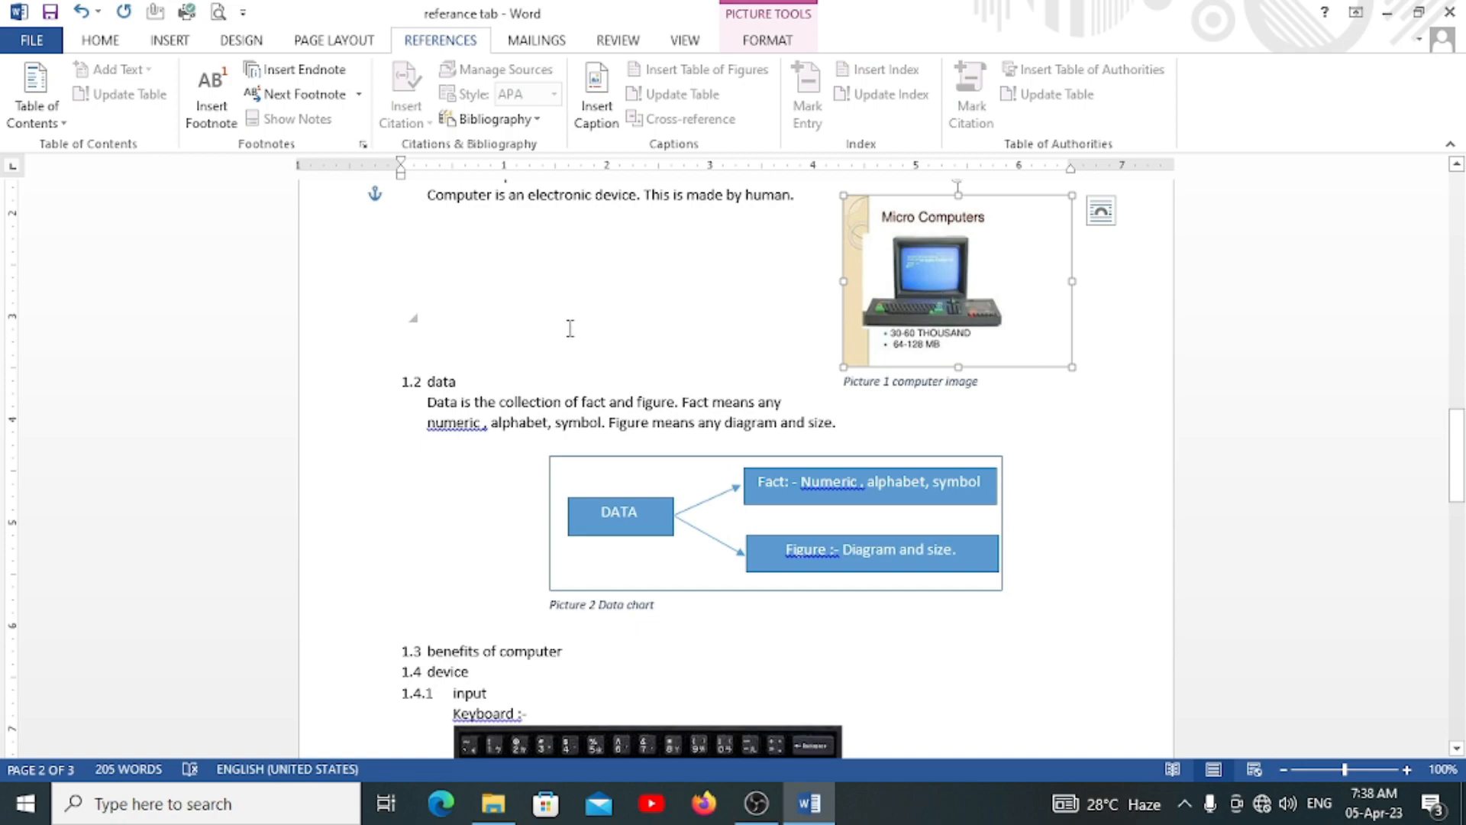
click(440, 233)
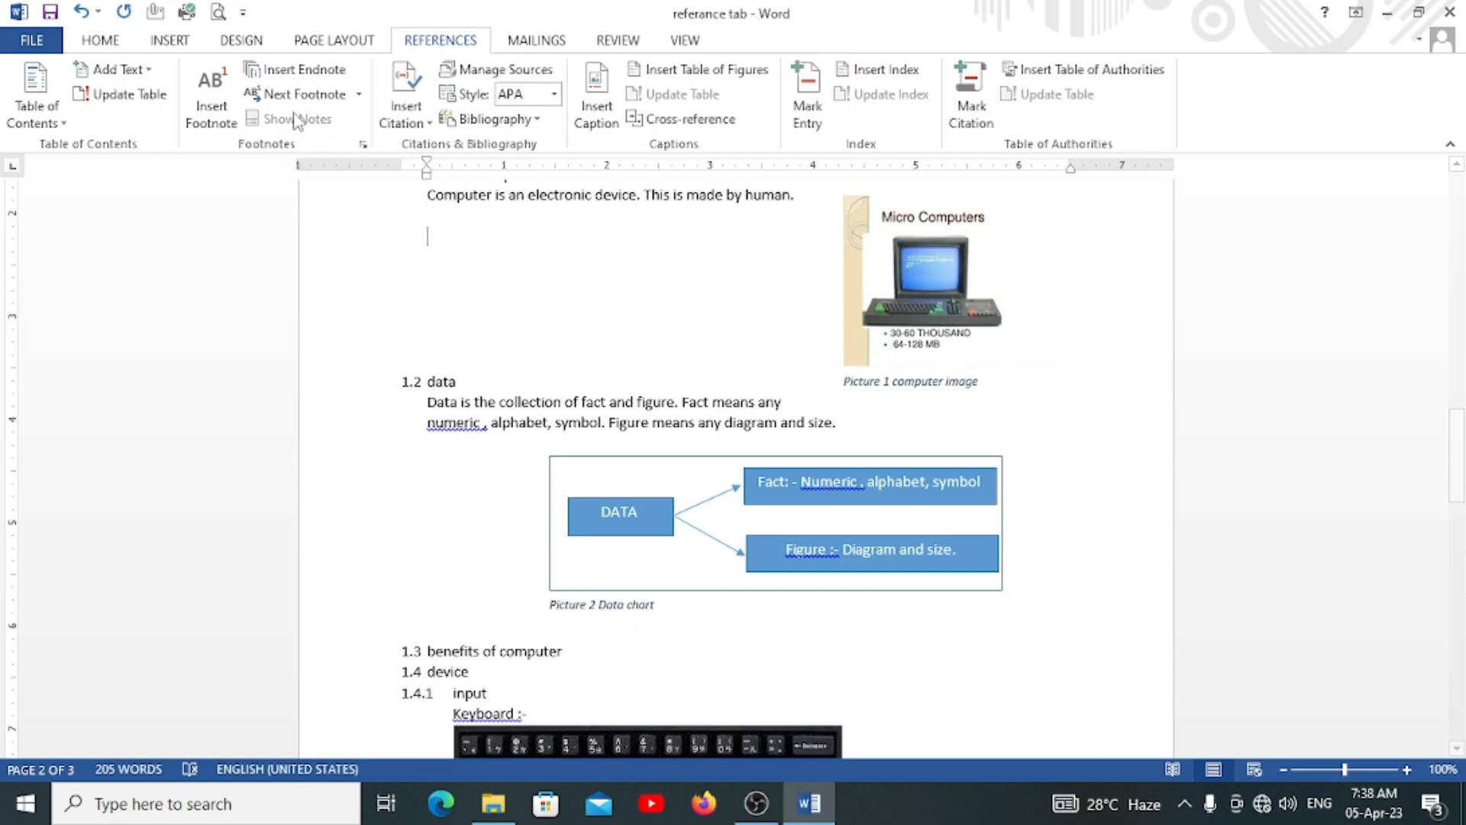
click(241, 42)
click(169, 41)
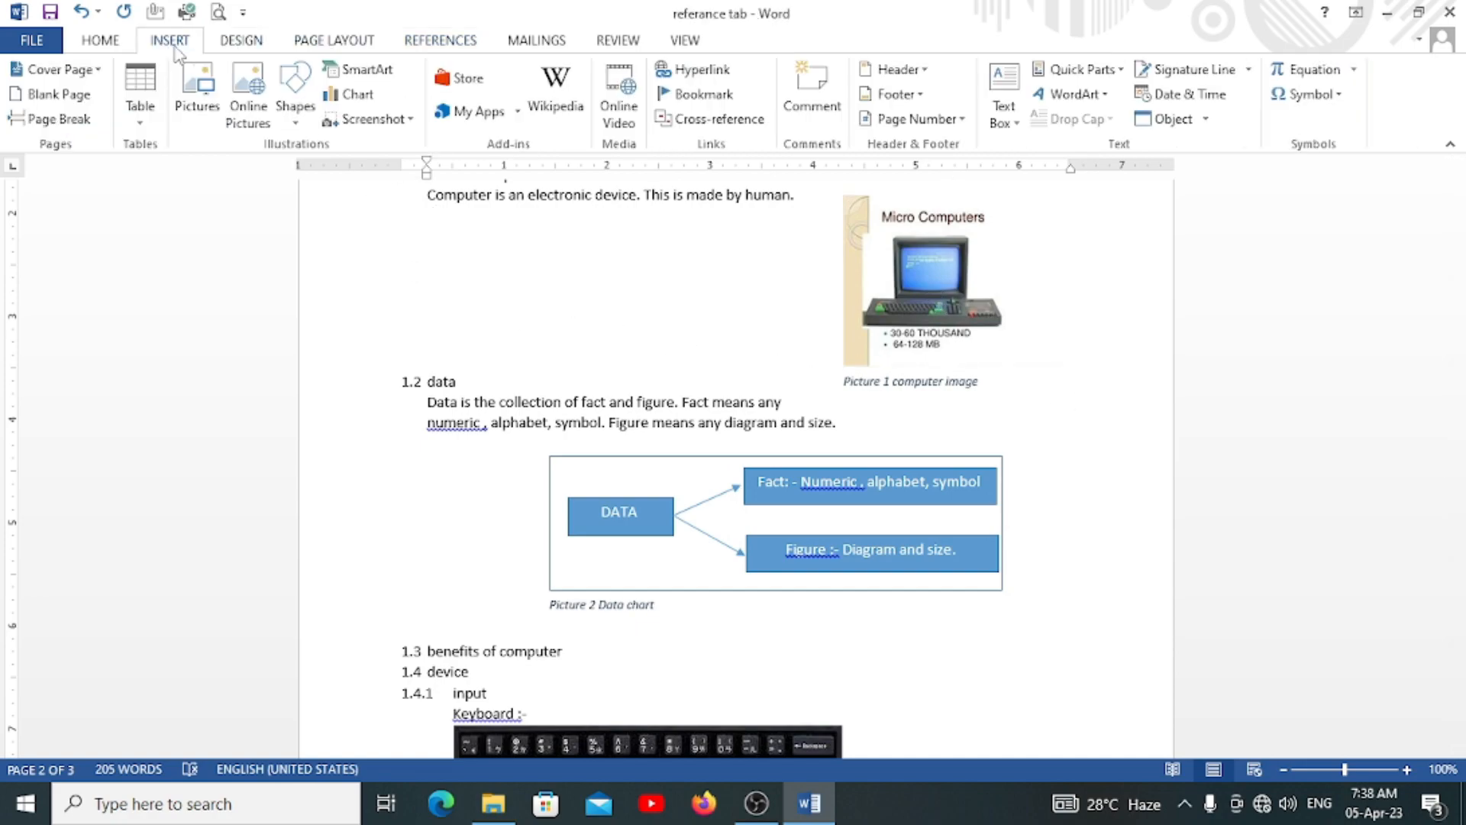
click(198, 95)
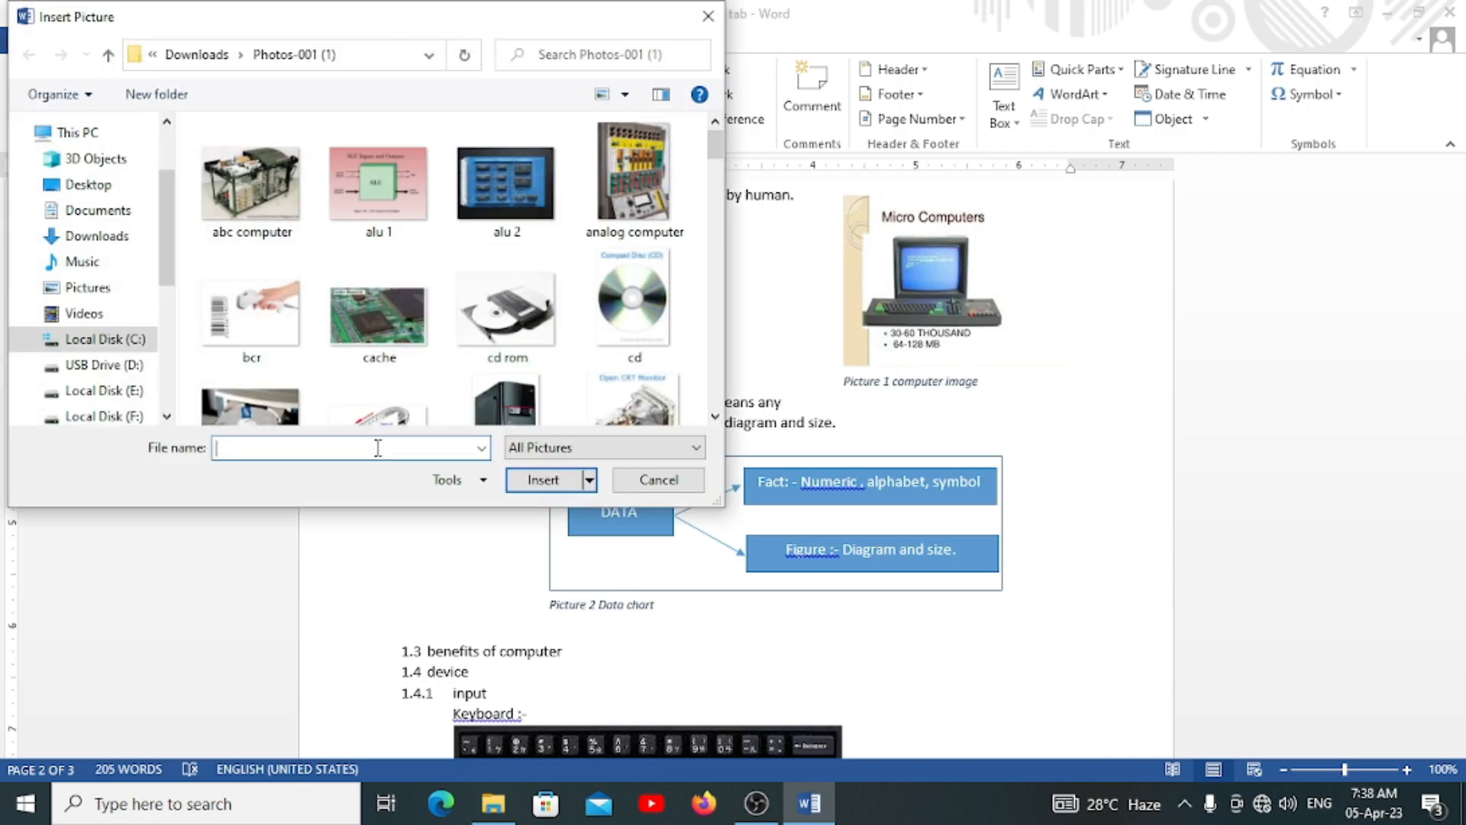
text(mini)
key(Down)
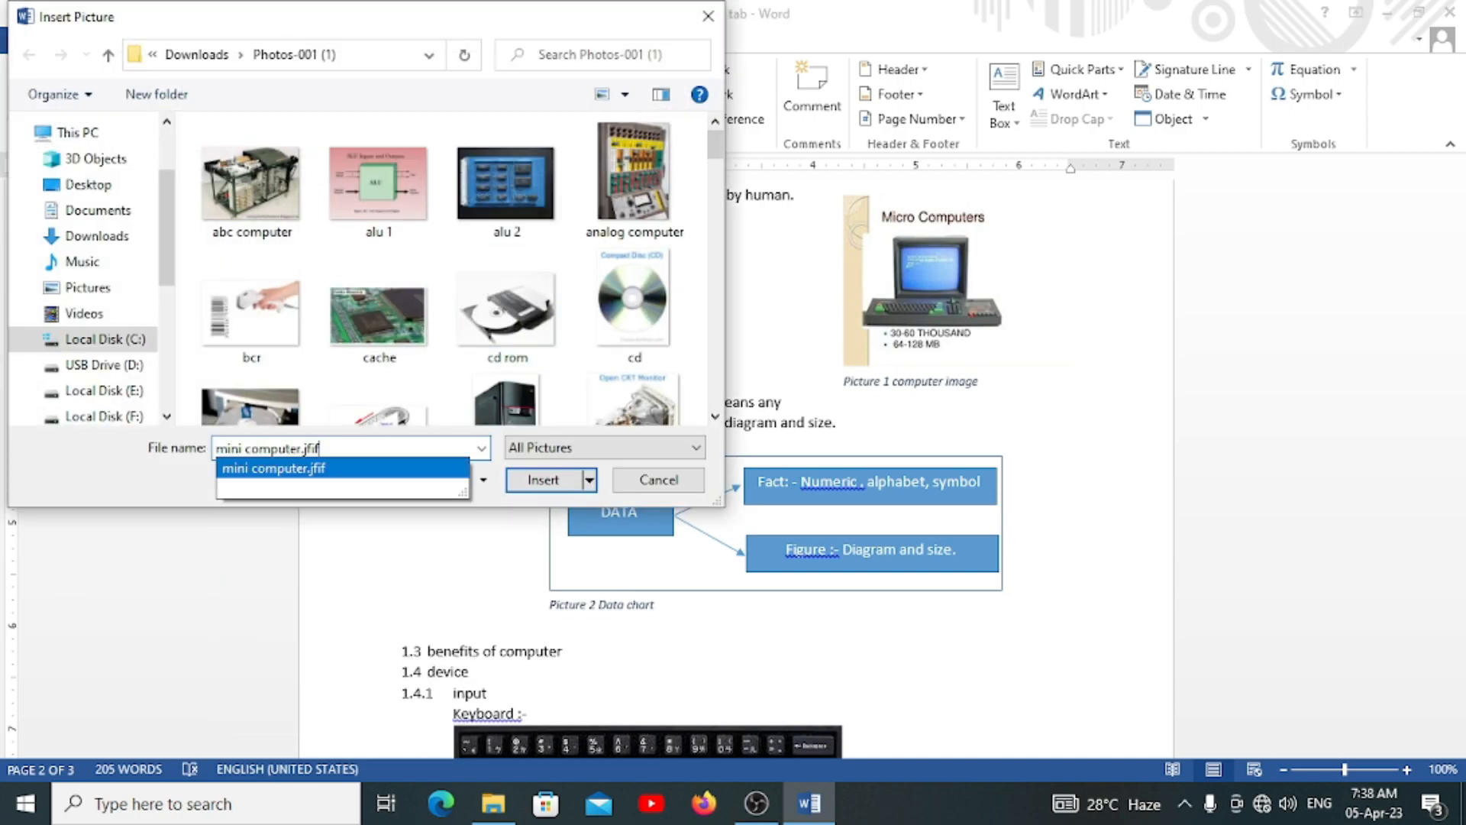
key(Return)
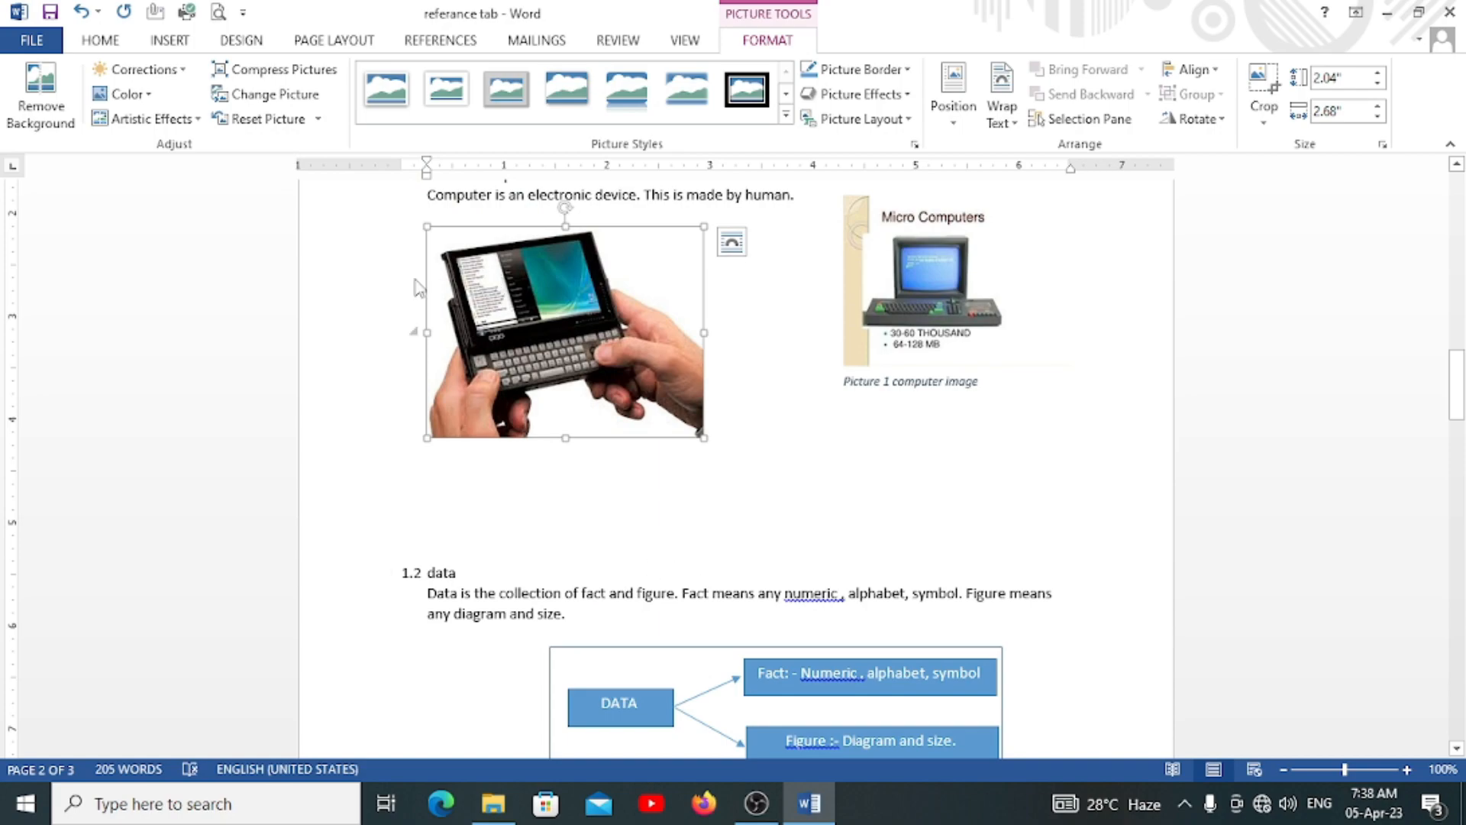
Insert a "Picture 2" caption below the mini computer picture and check the numbering of the data chart and keyboard captions
click(441, 40)
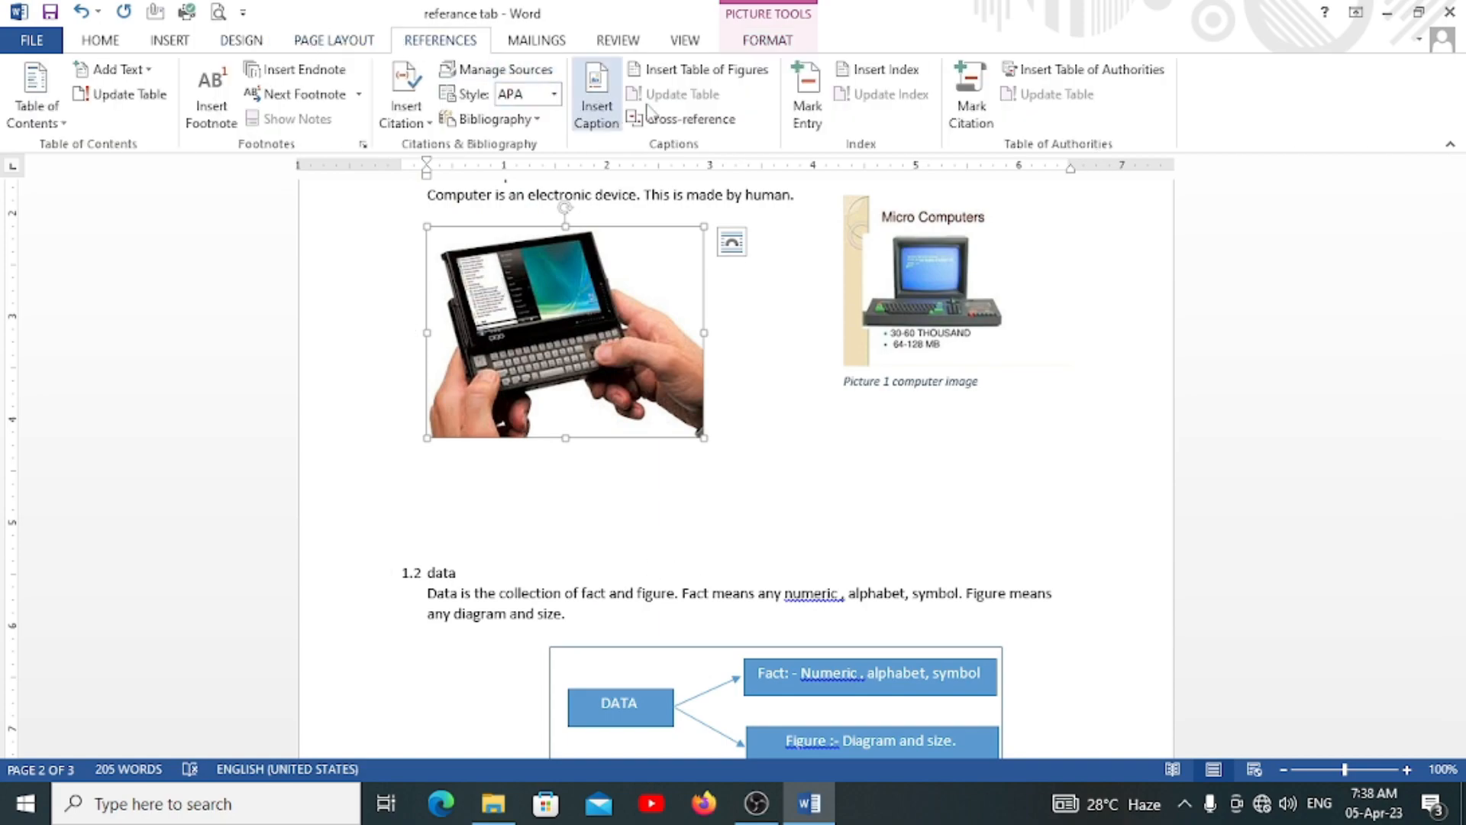
click(595, 107)
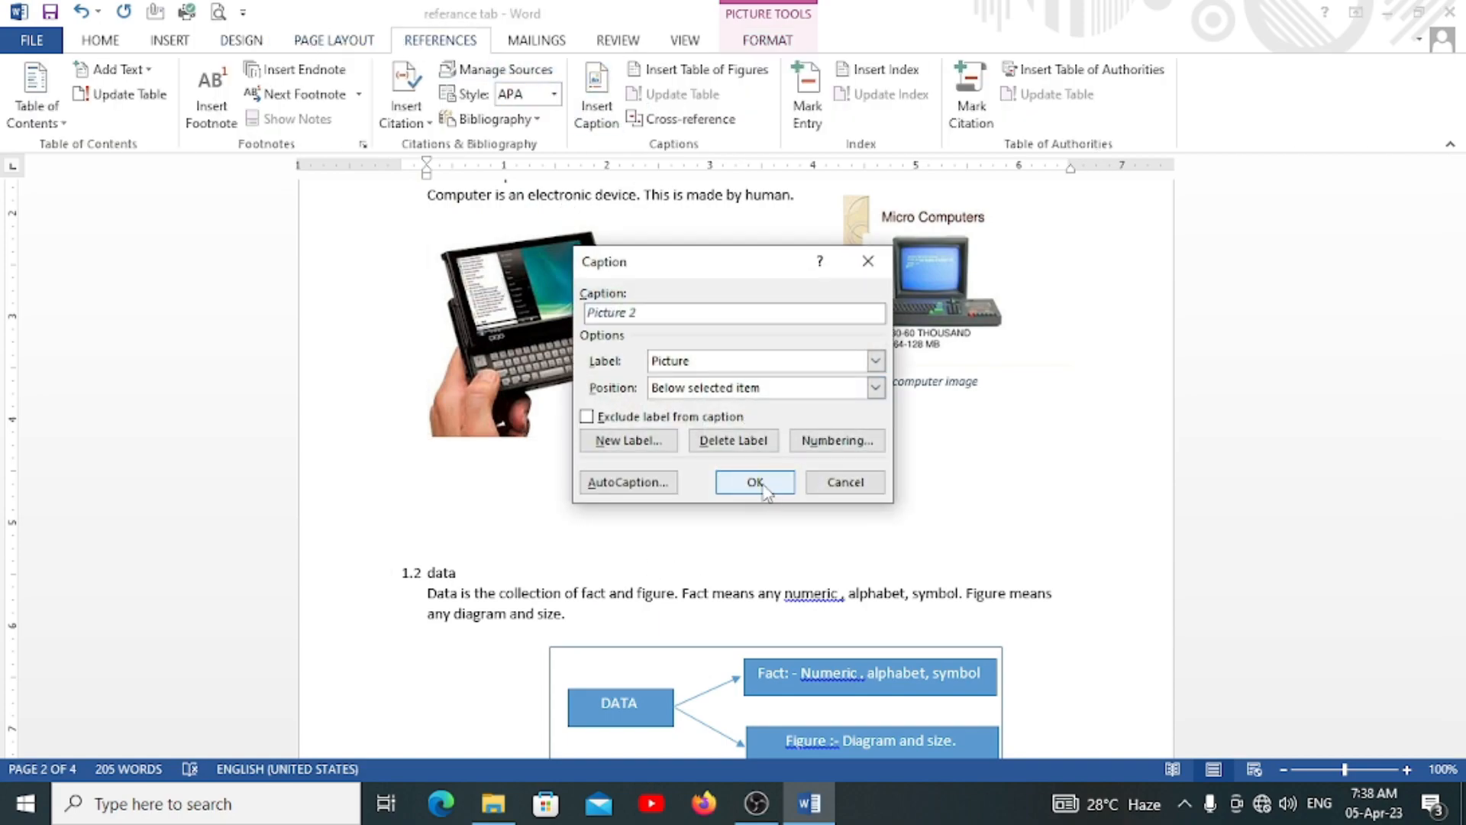
click(754, 482)
scroll(687, 473, down, 3)
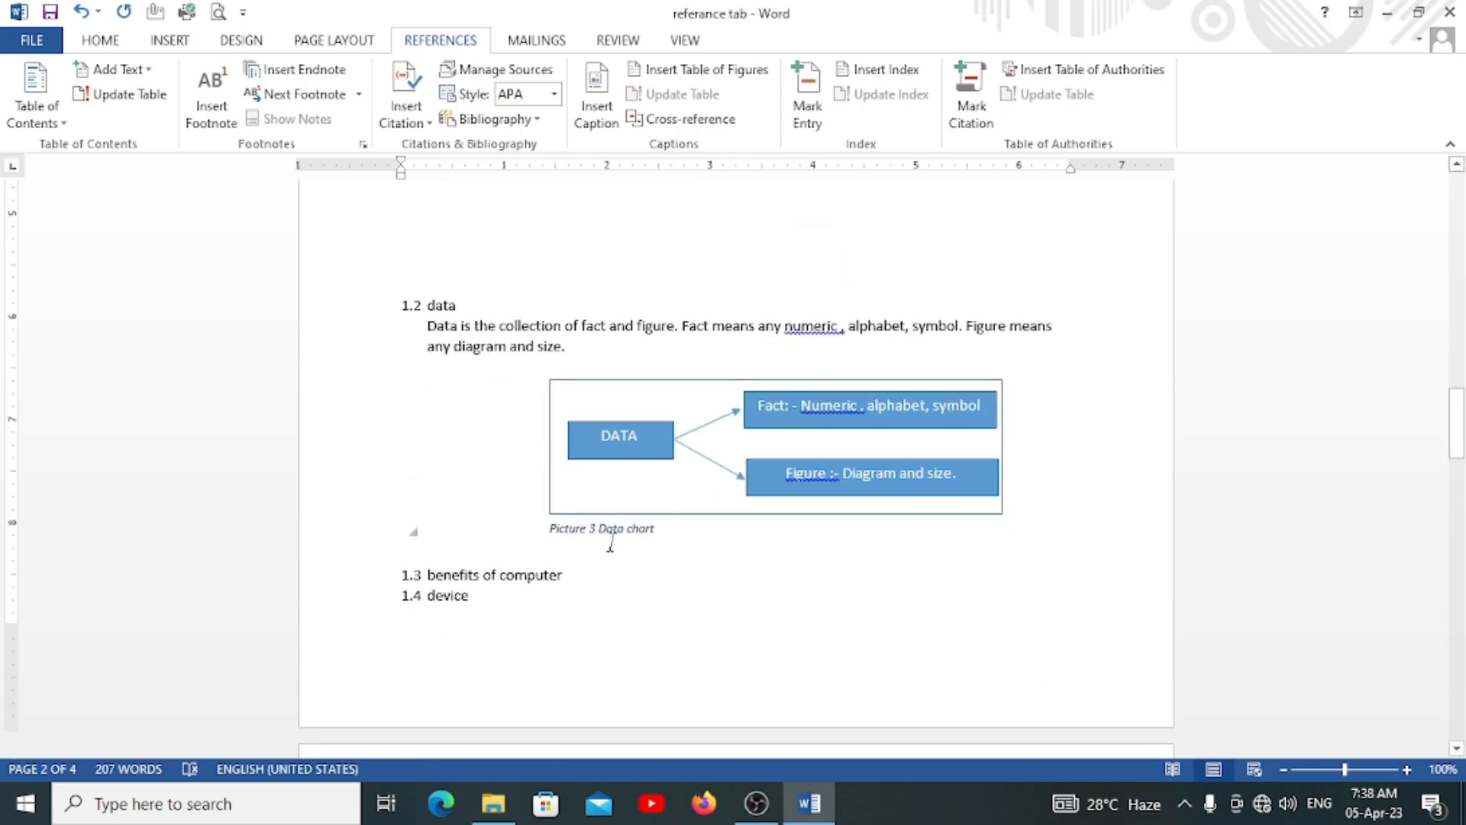
scroll(634, 548, down, 6)
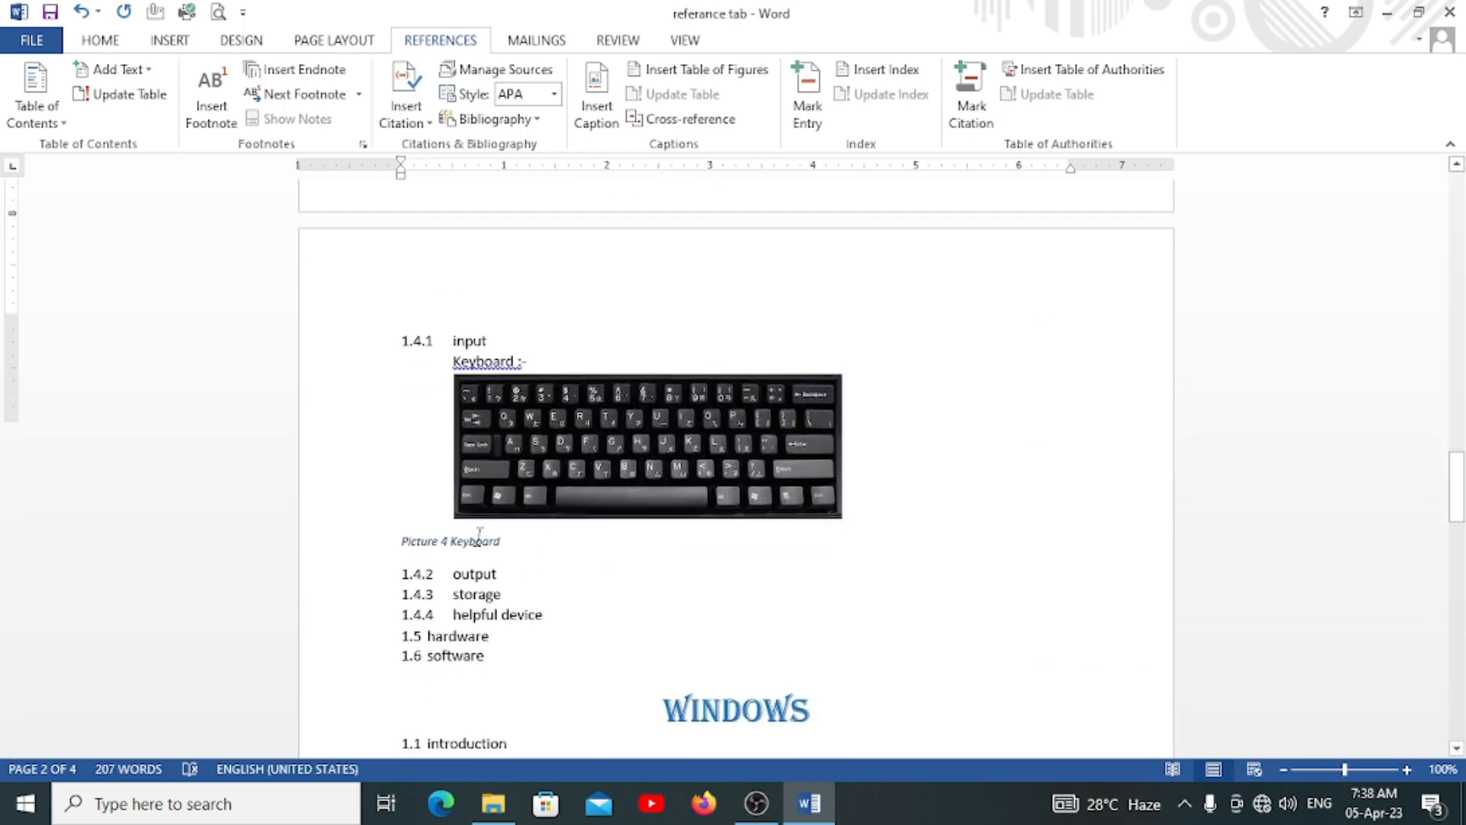
Update the table of contents under the "COI – Certificate in Office and Internet" title, refreshing page numbers only
scroll(625, 428, up, 9)
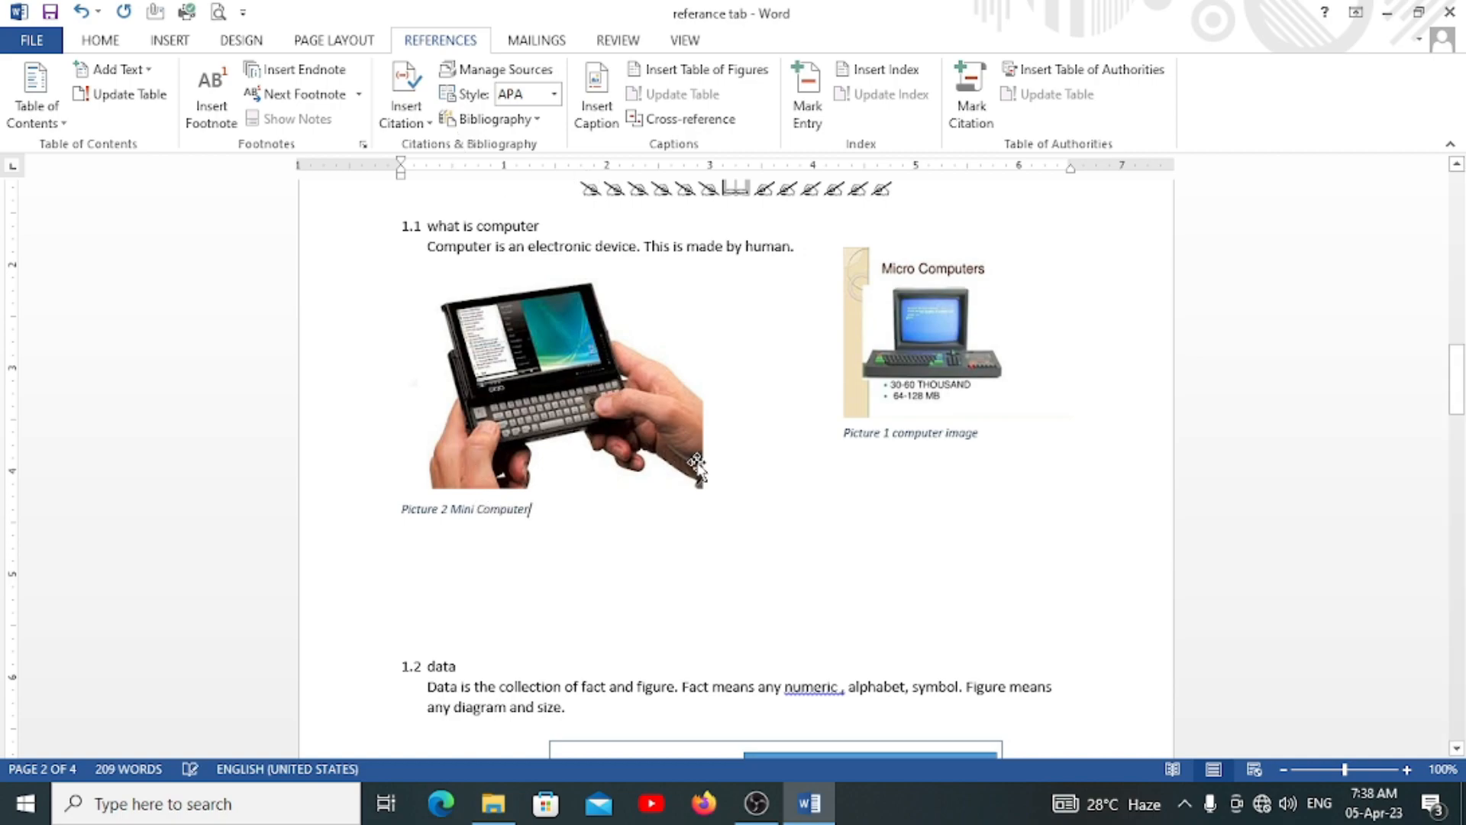
scroll(590, 516, up, 3)
scroll(590, 516, up, 10)
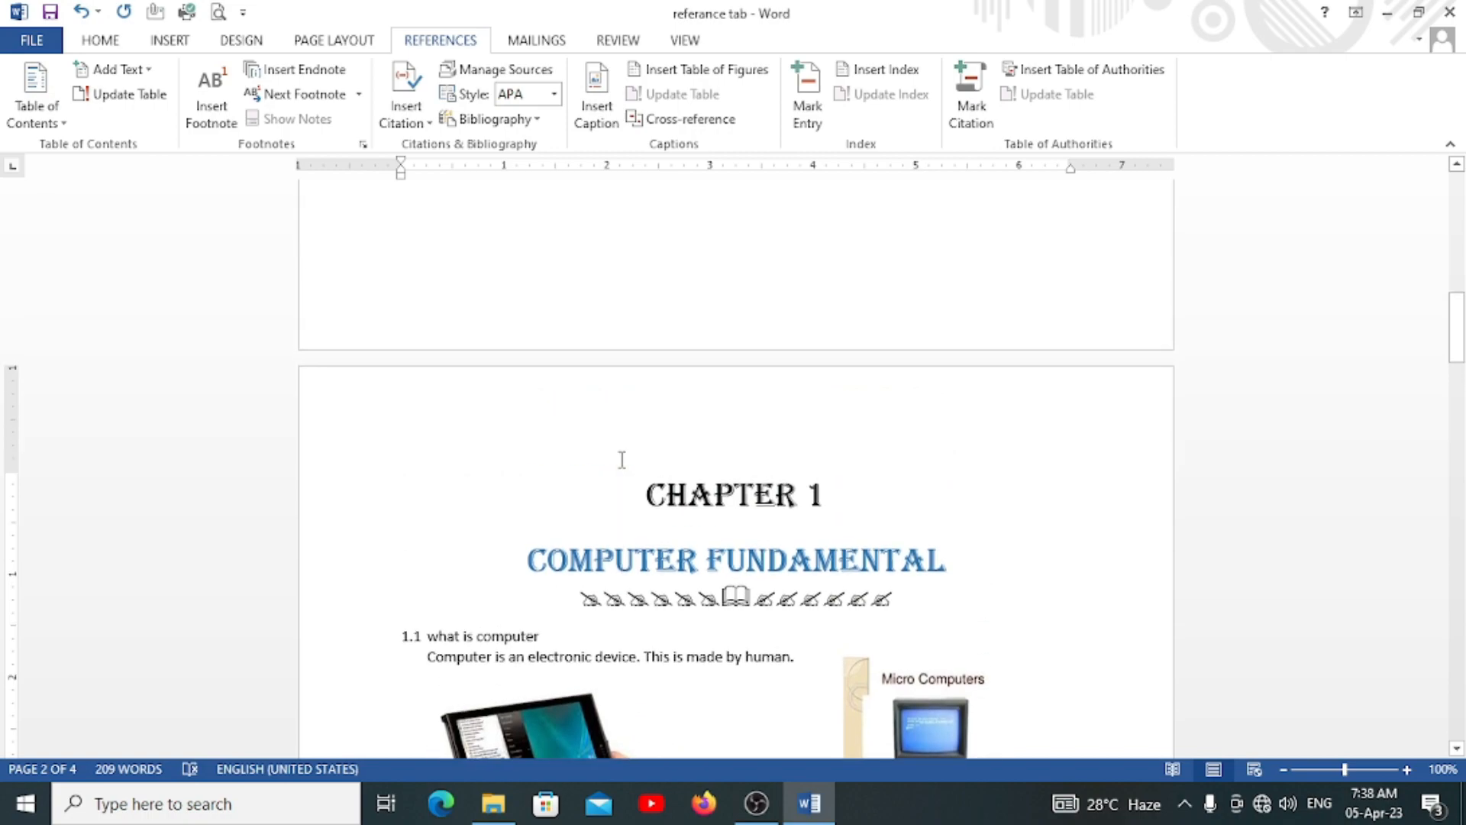
scroll(467, 349, up, 10)
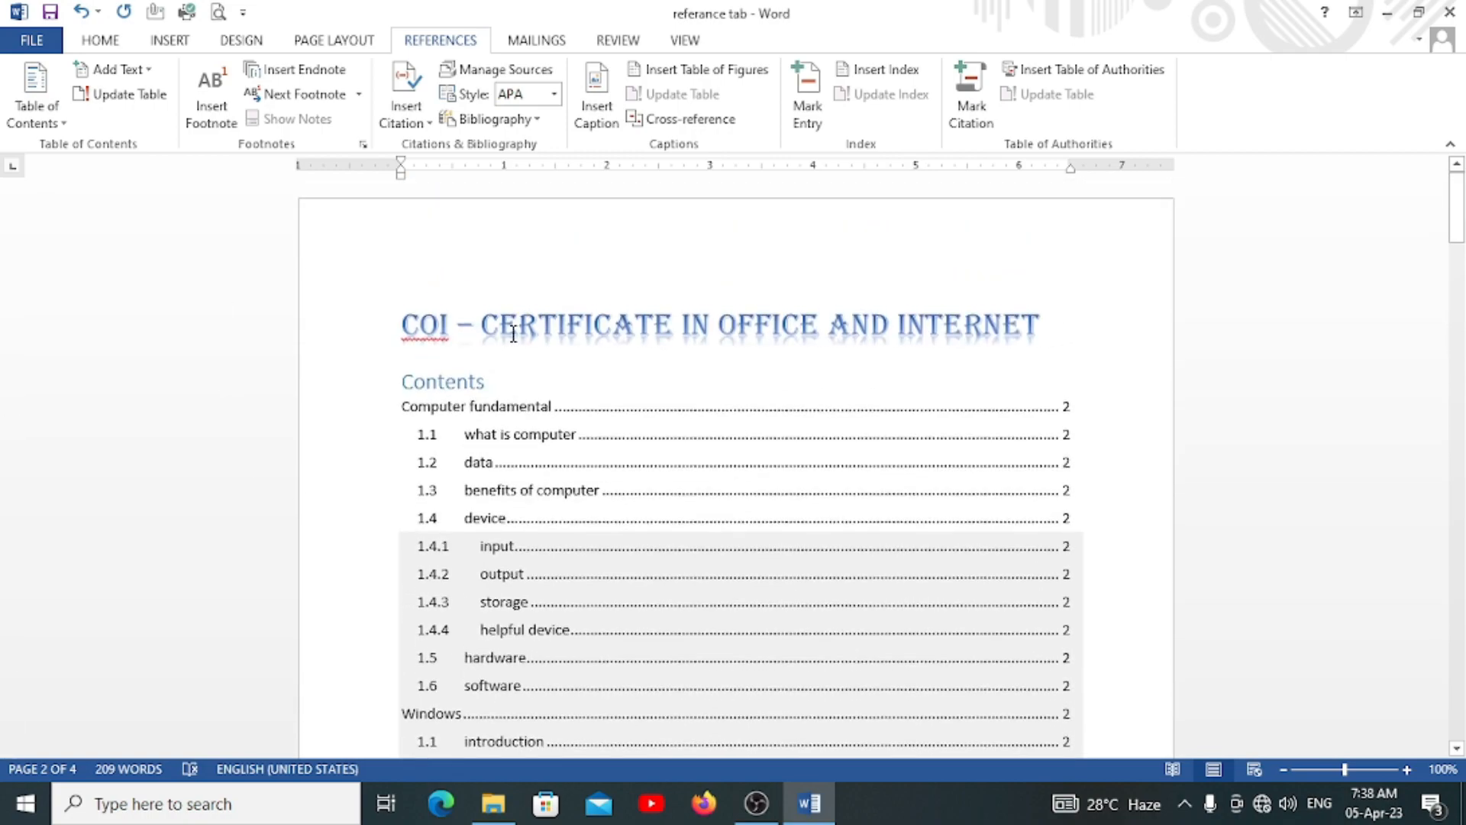
scroll(555, 690, down, 5)
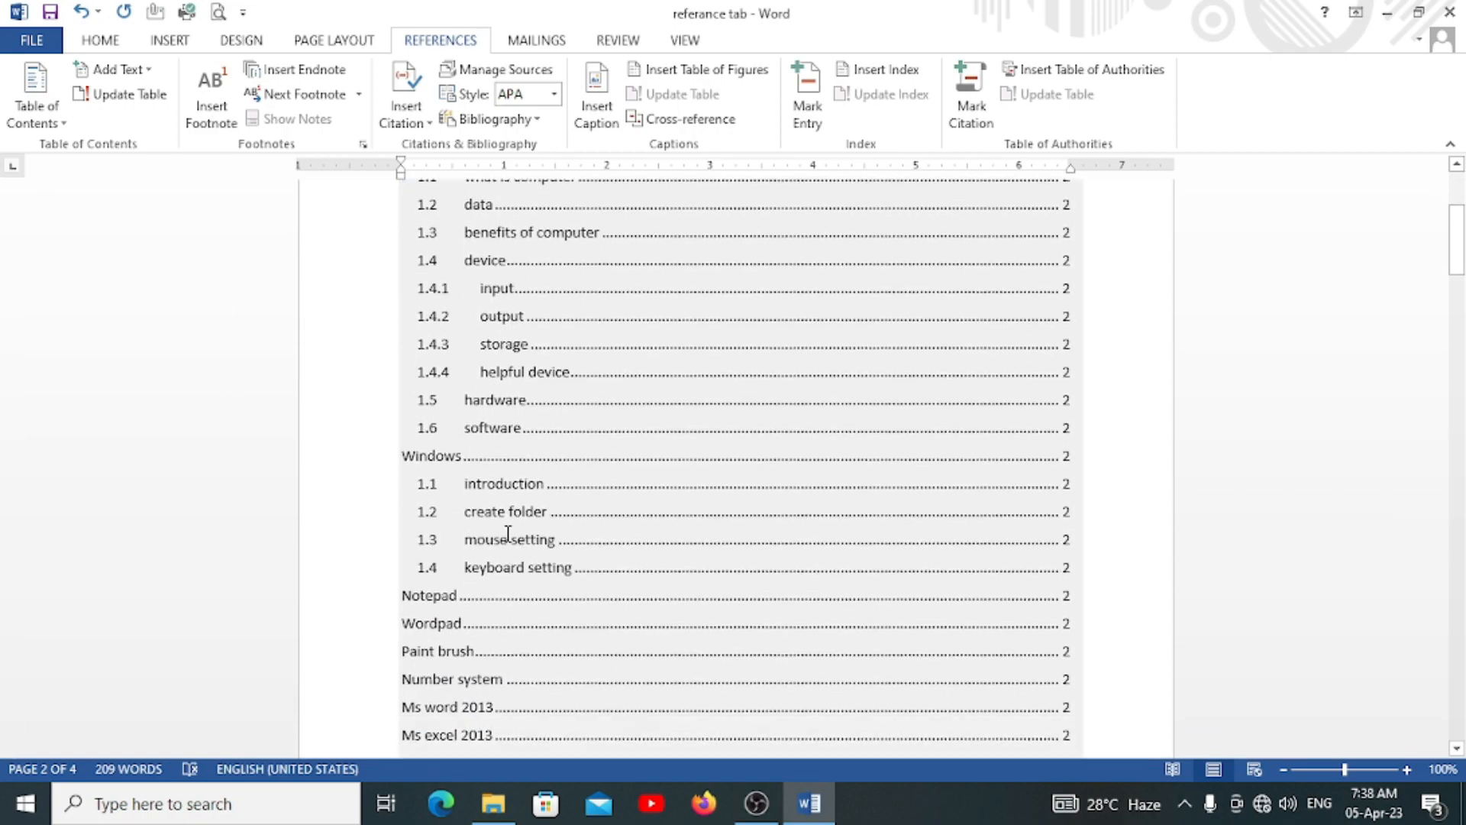
scroll(656, 575, up, 3)
scroll(657, 575, up, 1)
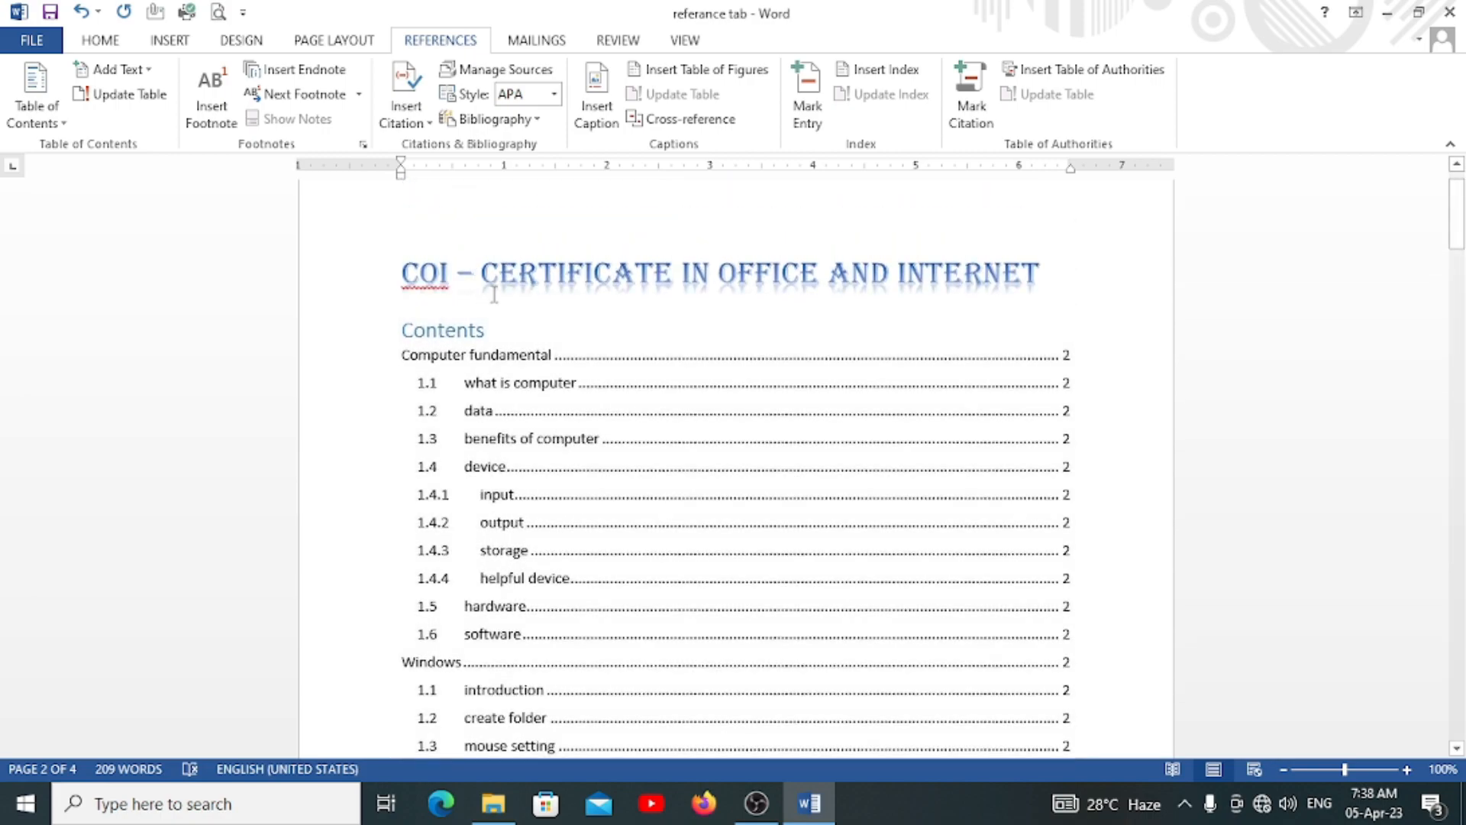
click(486, 329)
click(500, 295)
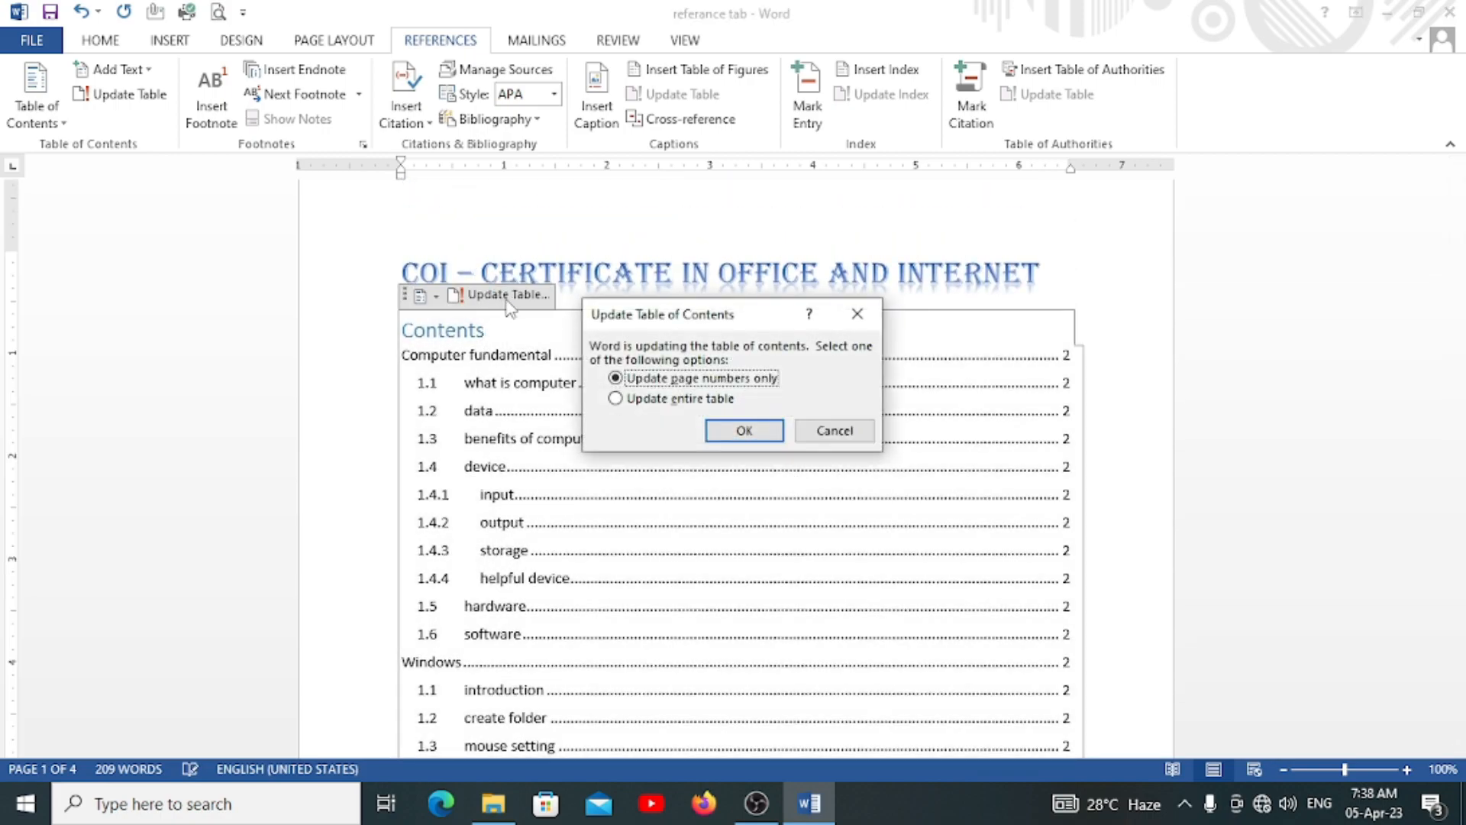
click(743, 440)
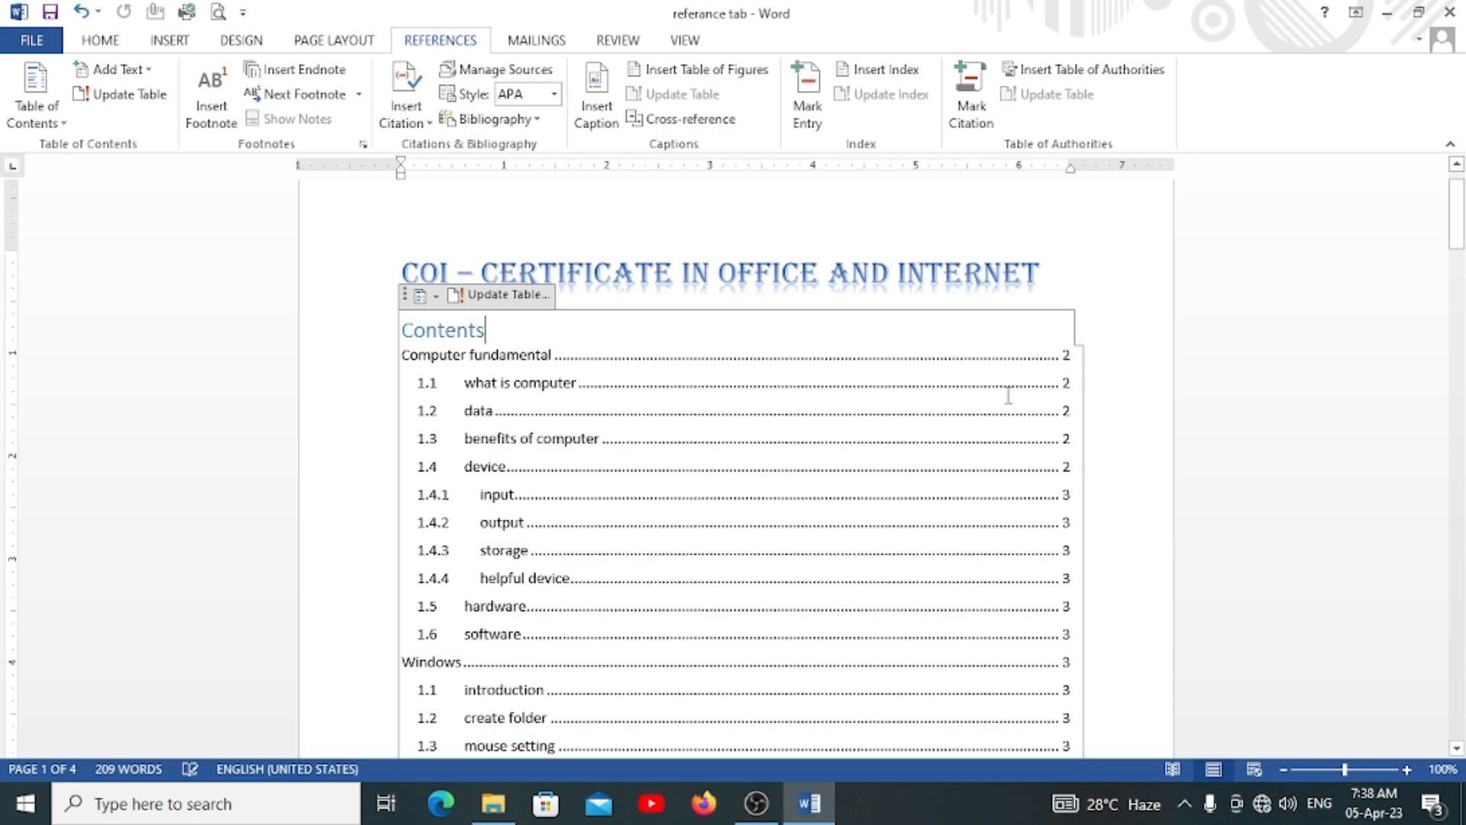
Insert a table of figures on the blank line below the contents list, using the Picture caption label and no tab leader
scroll(1098, 507, down, 2)
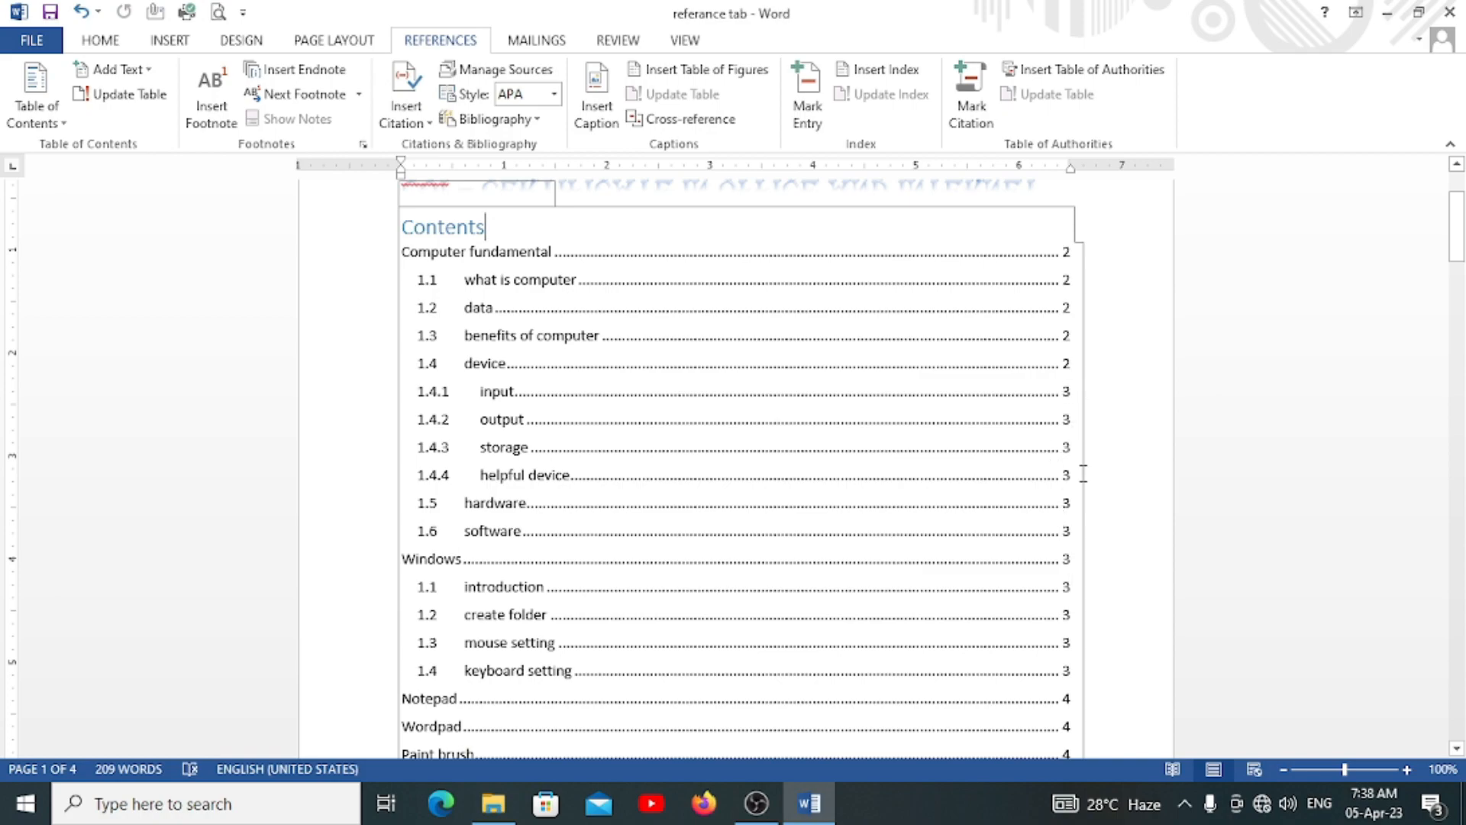
scroll(1083, 473, down, 8)
click(474, 329)
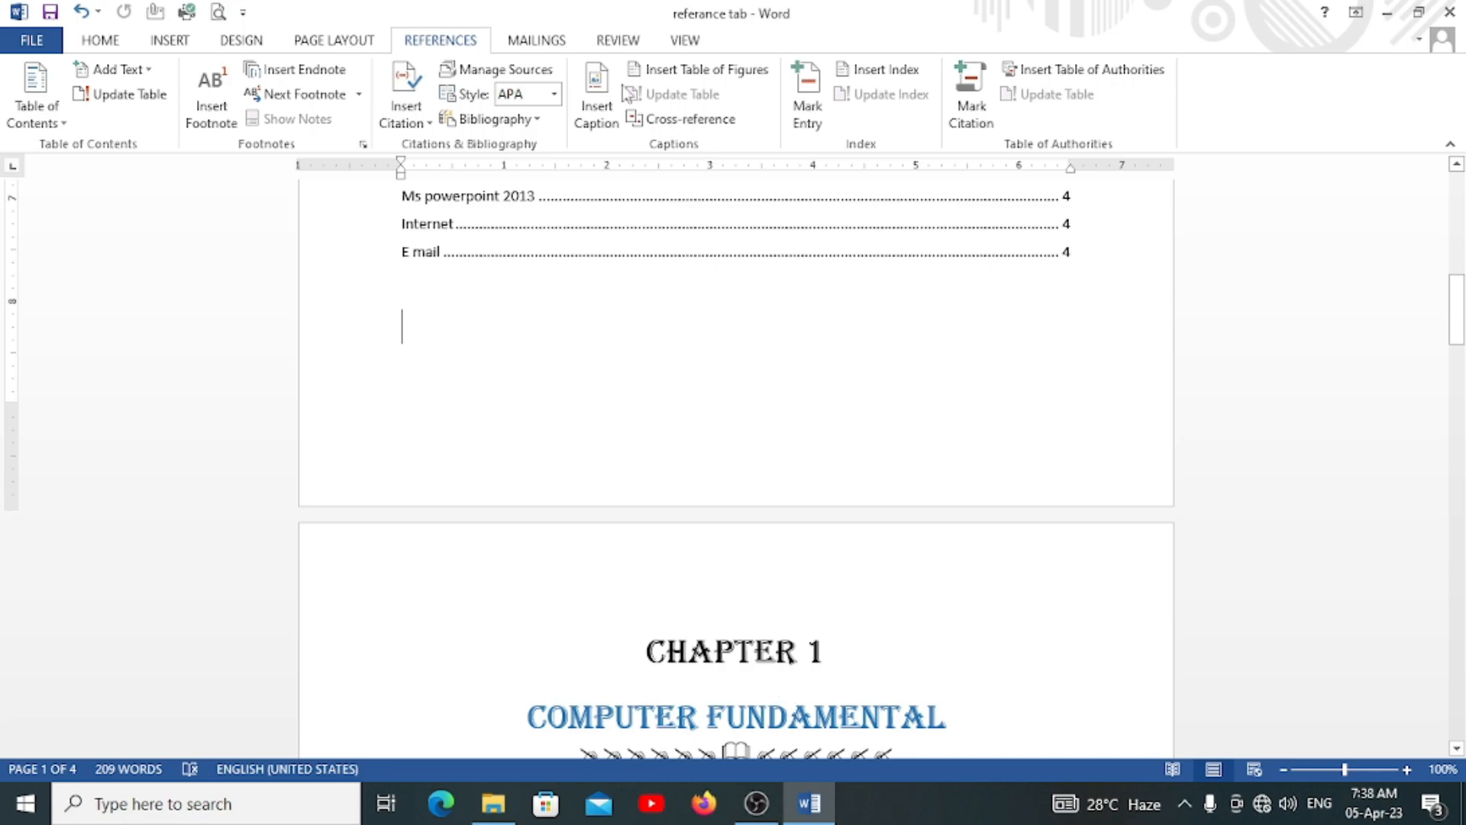
click(686, 69)
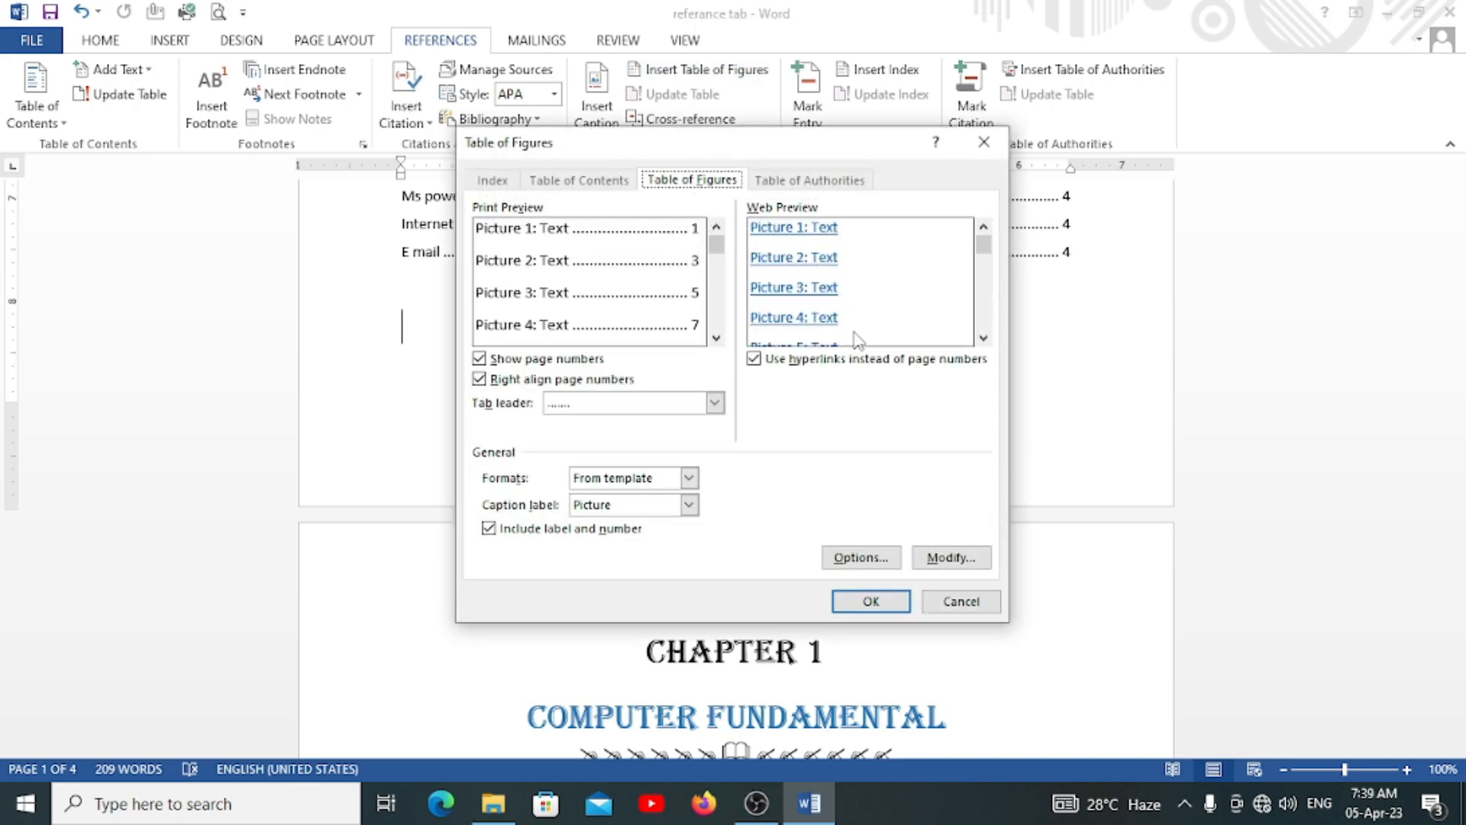
click(715, 402)
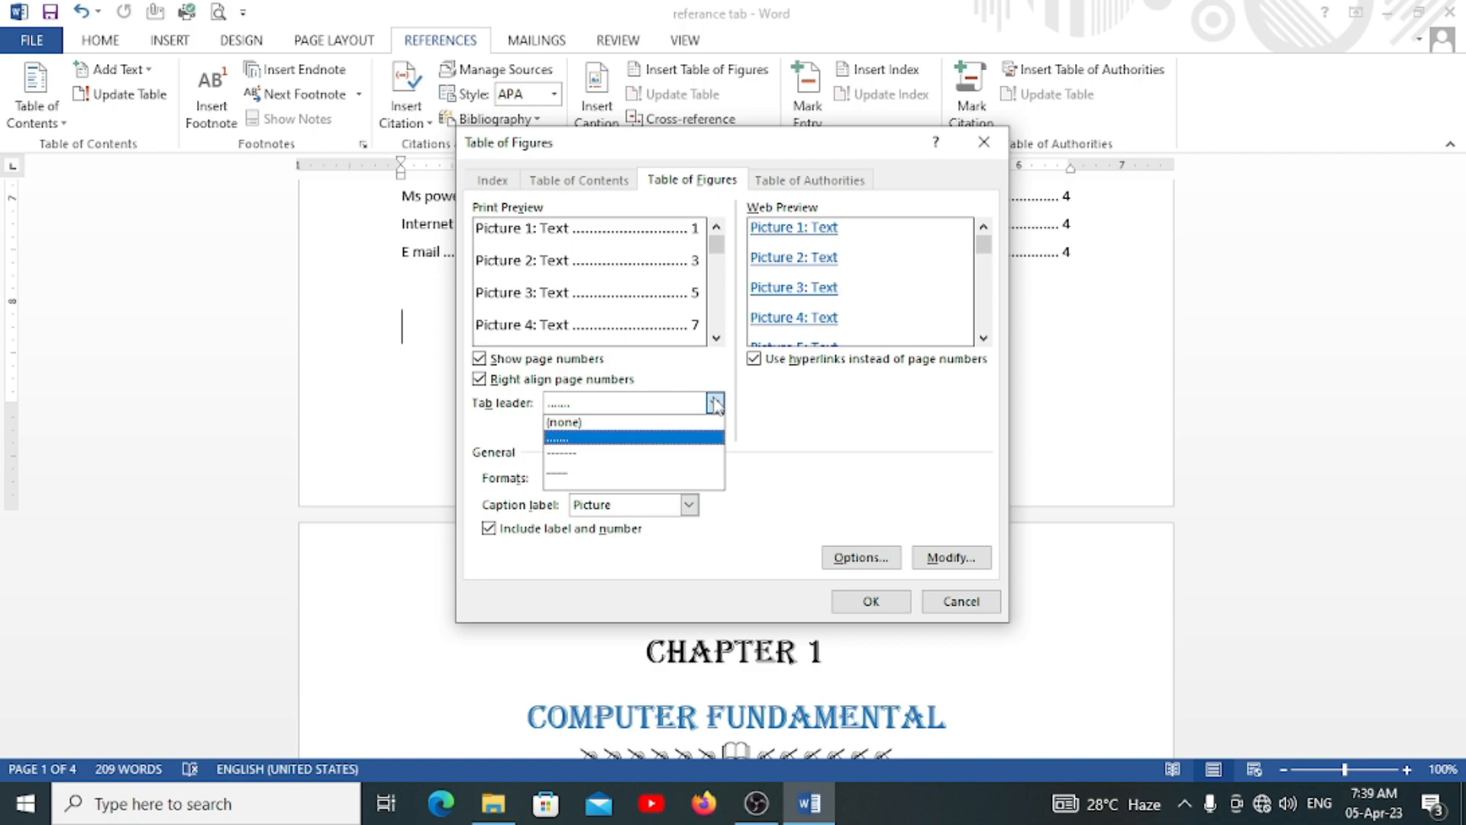
click(571, 425)
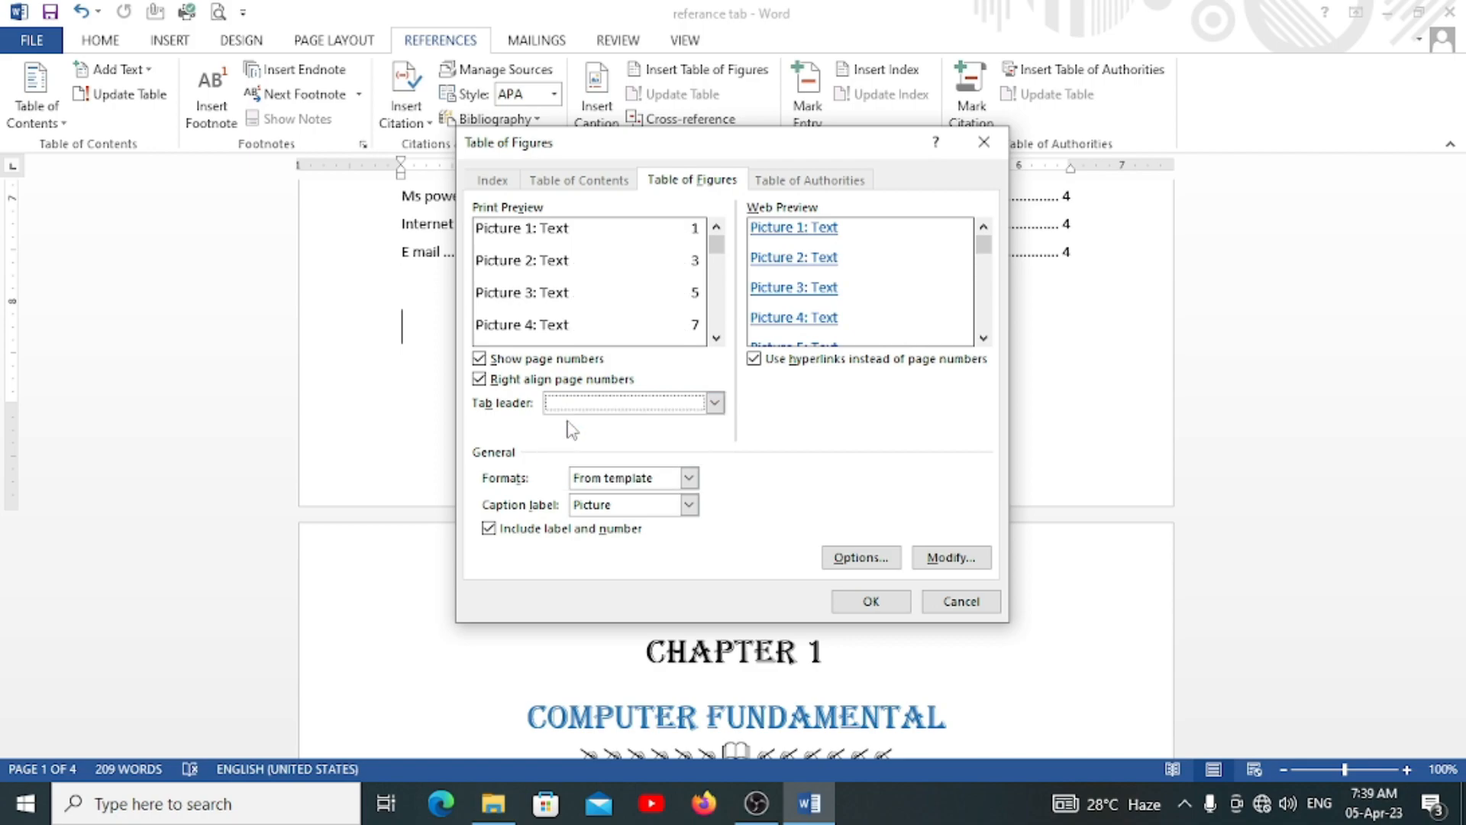
click(873, 599)
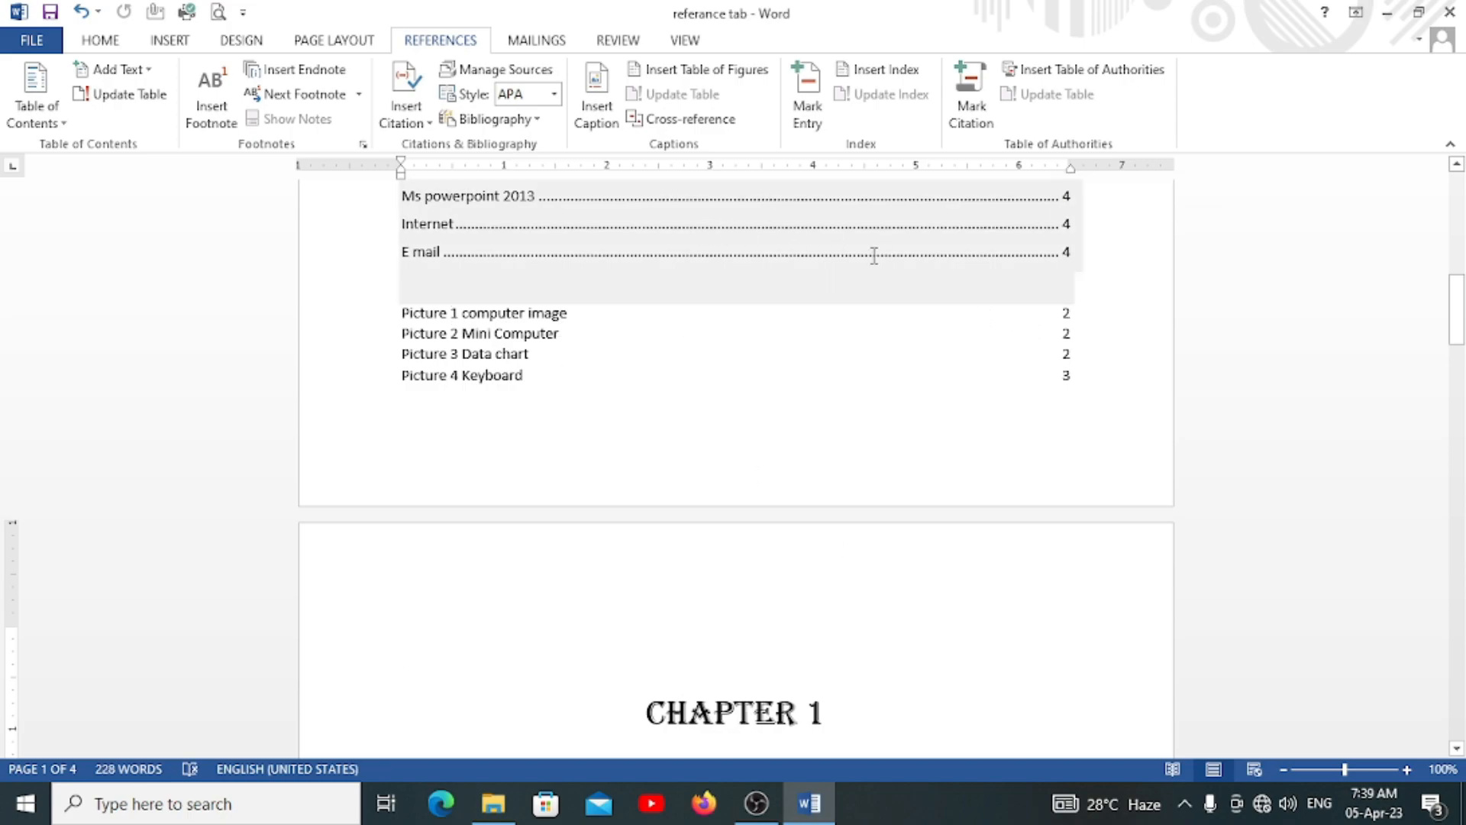
Update the table of figures below the contents list, refreshing page numbers only
click(639, 327)
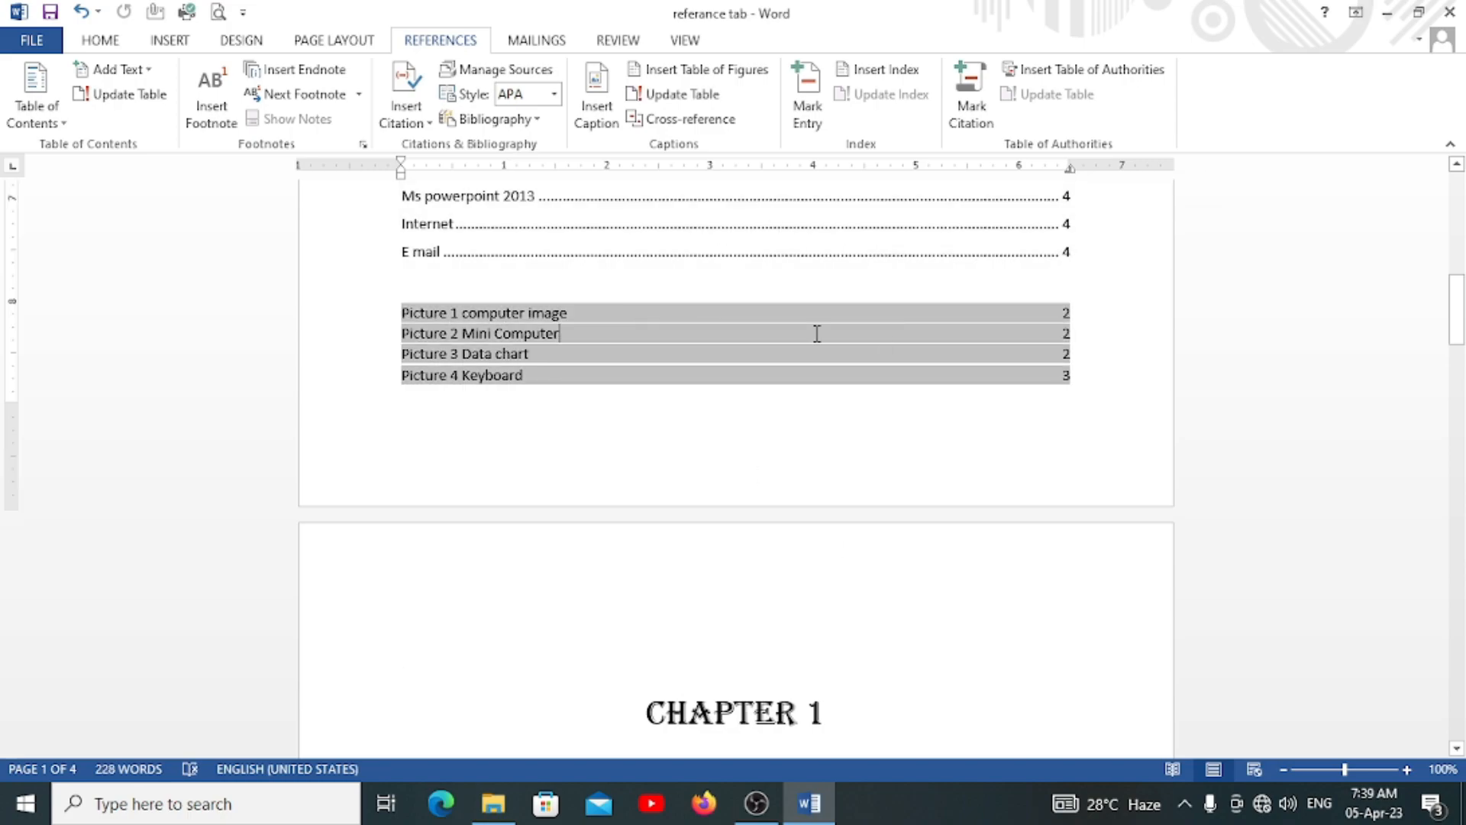
click(647, 95)
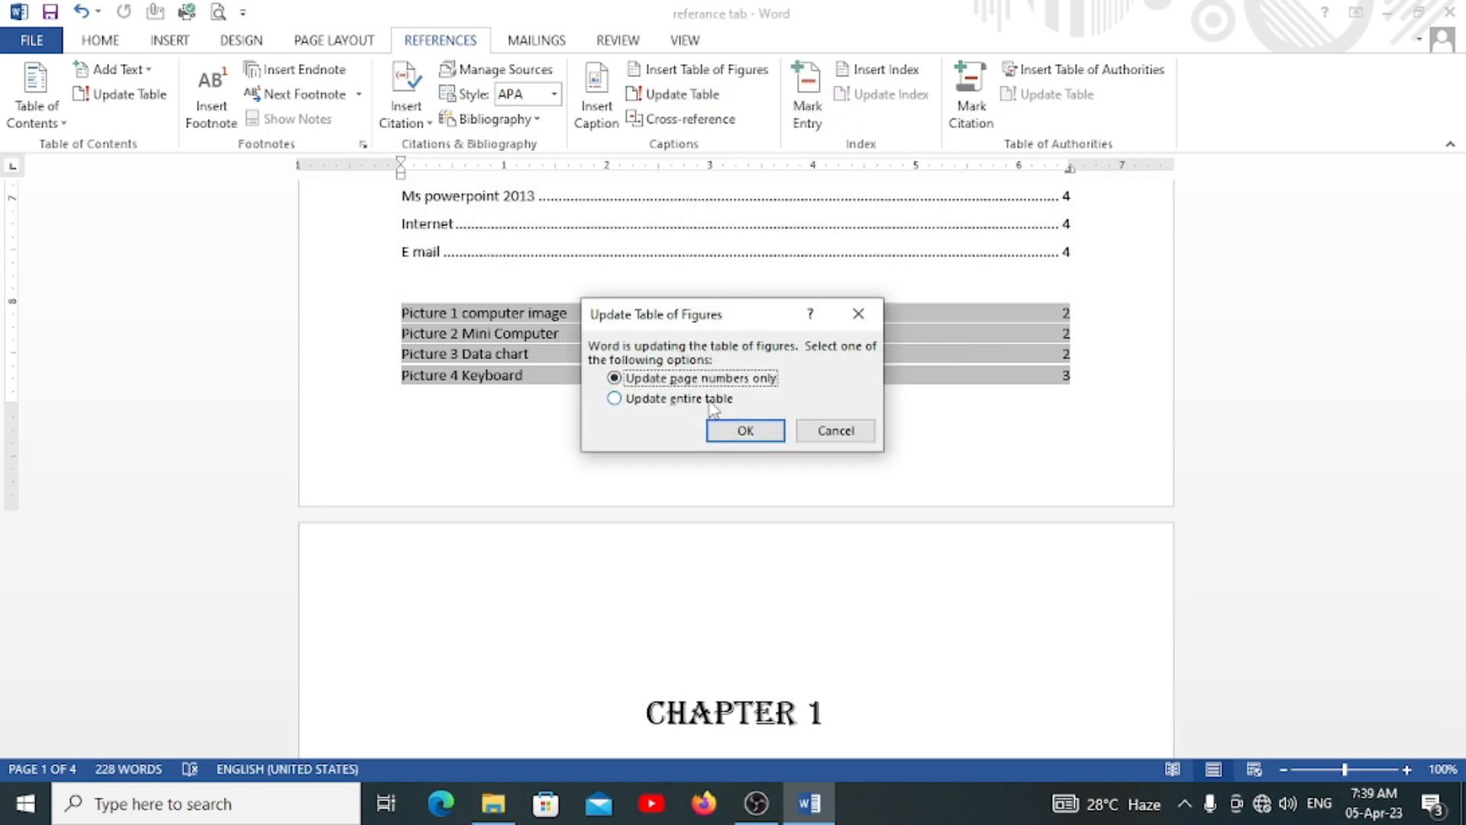
click(765, 432)
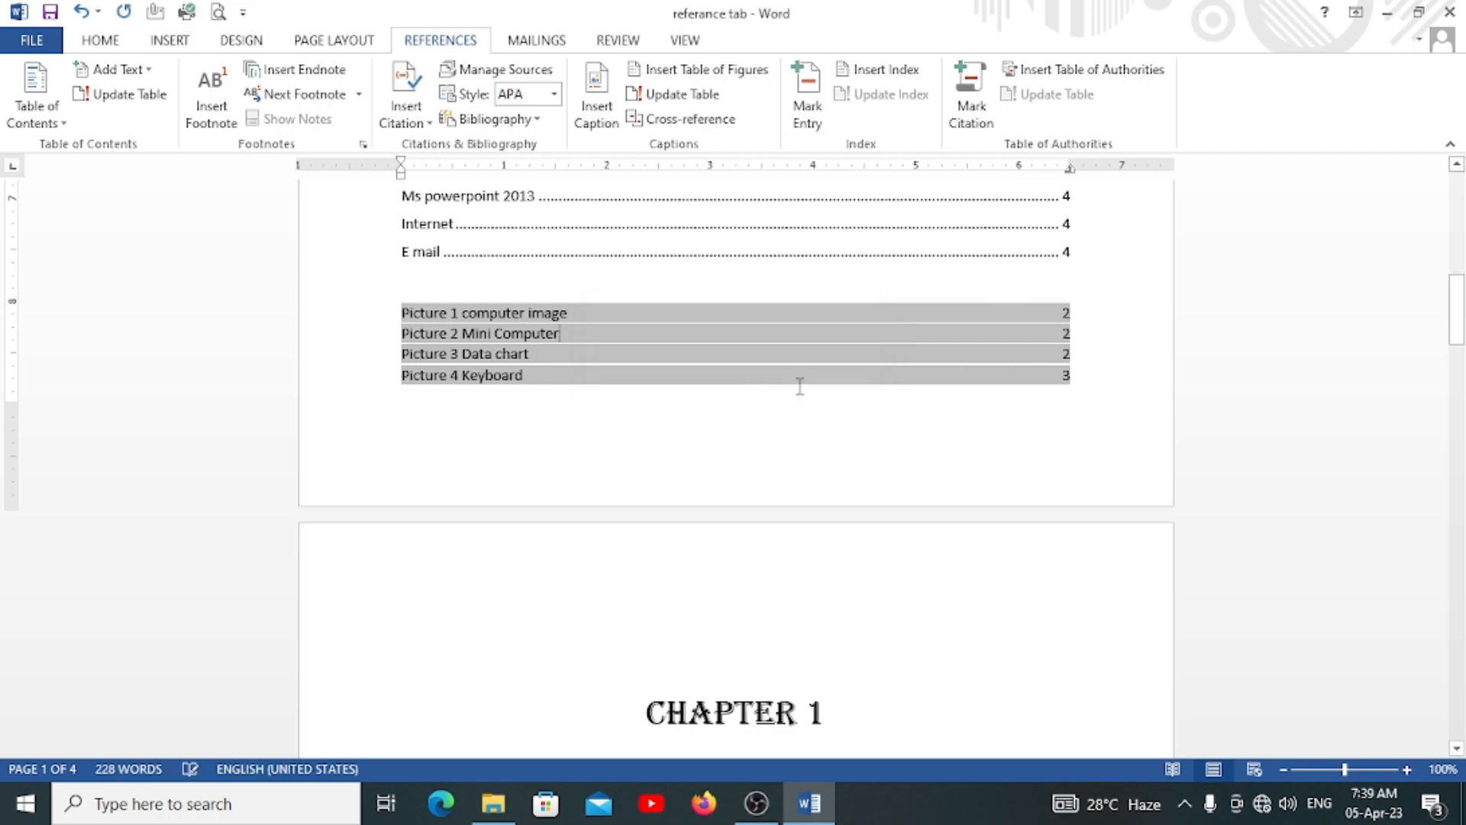
Replace the table of figures with one that uses a dotted tab leader and the Picture caption label
click(728, 75)
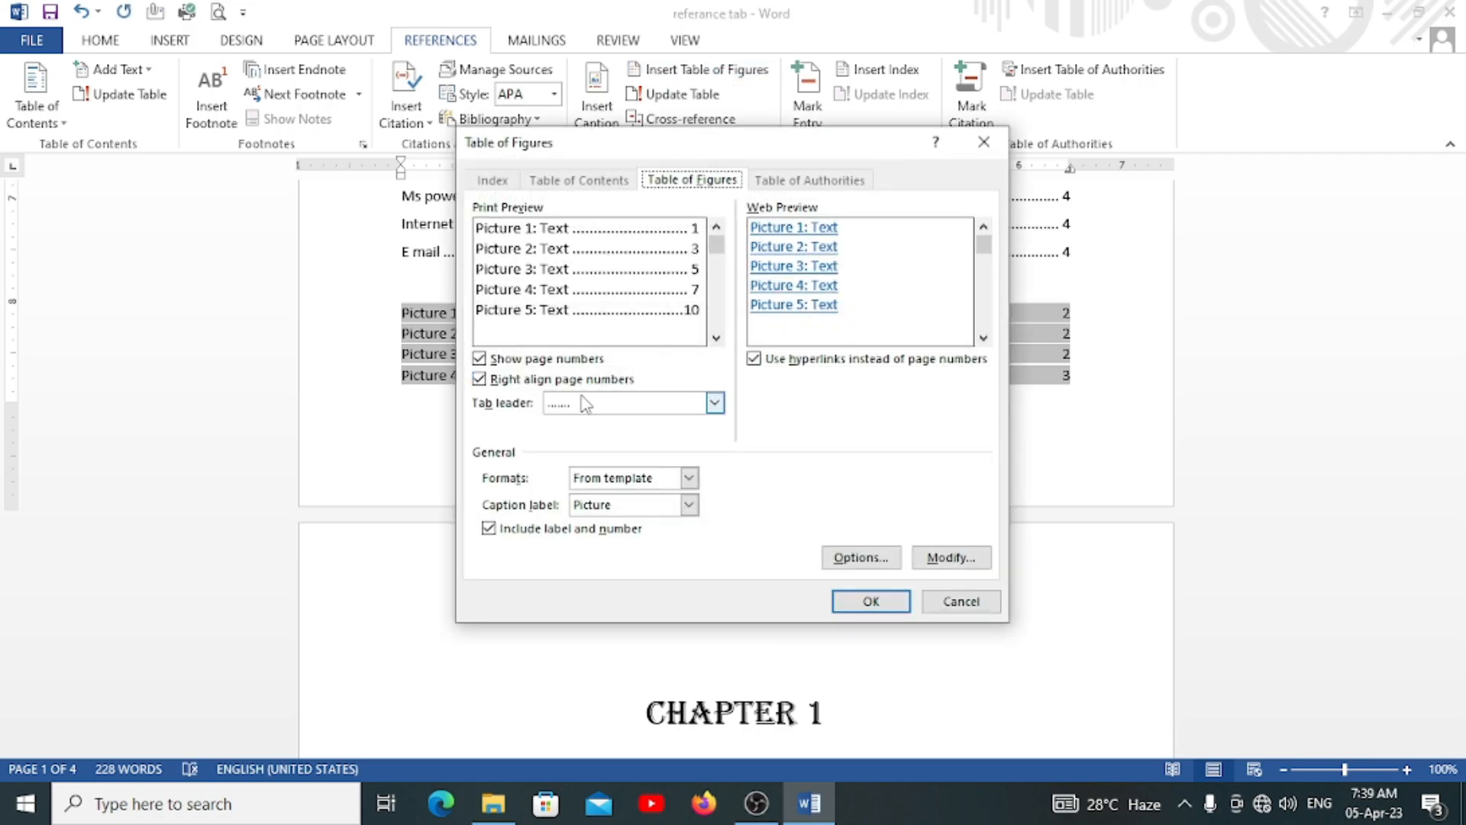
click(871, 601)
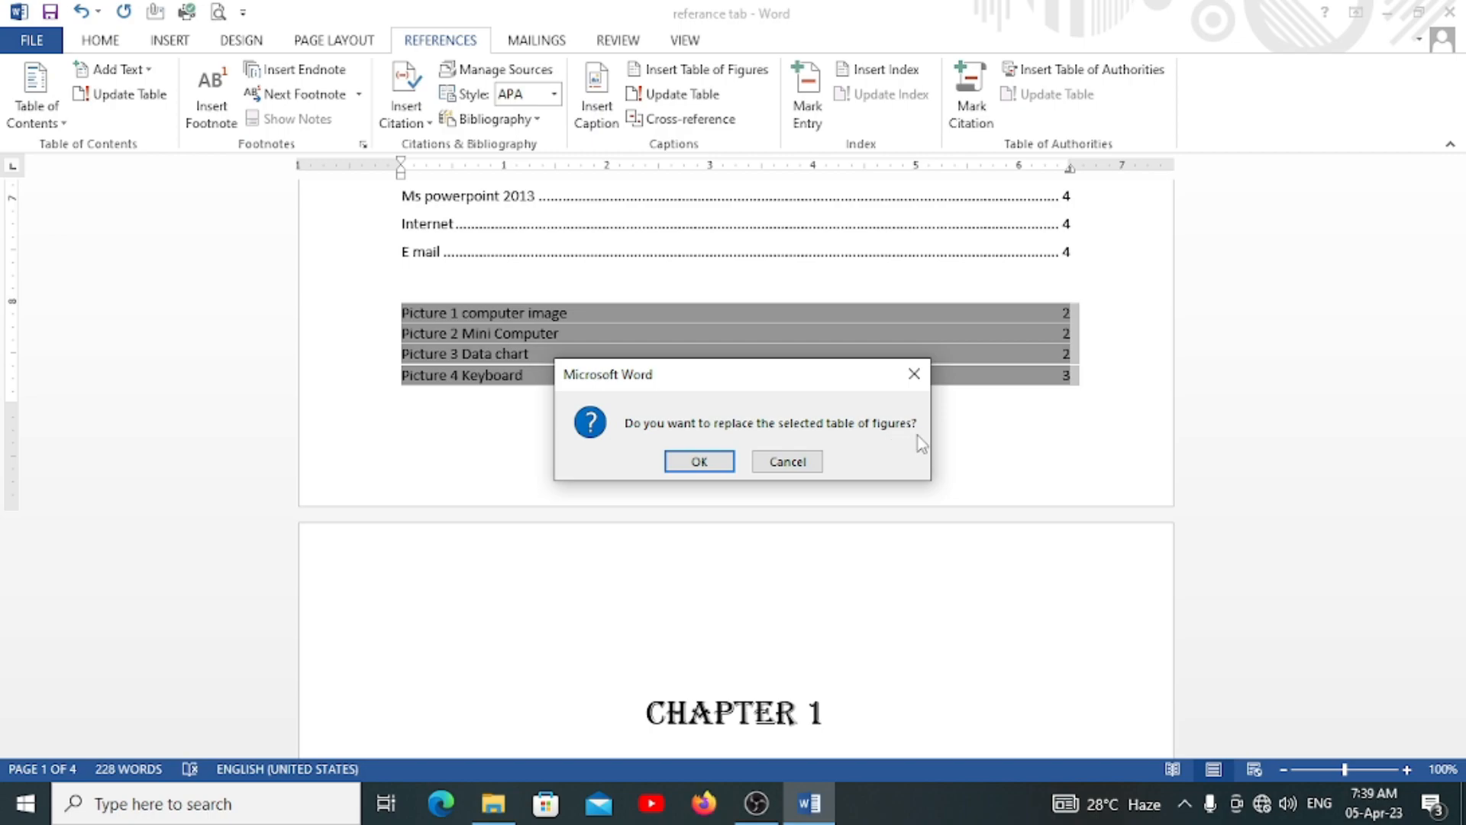
click(710, 461)
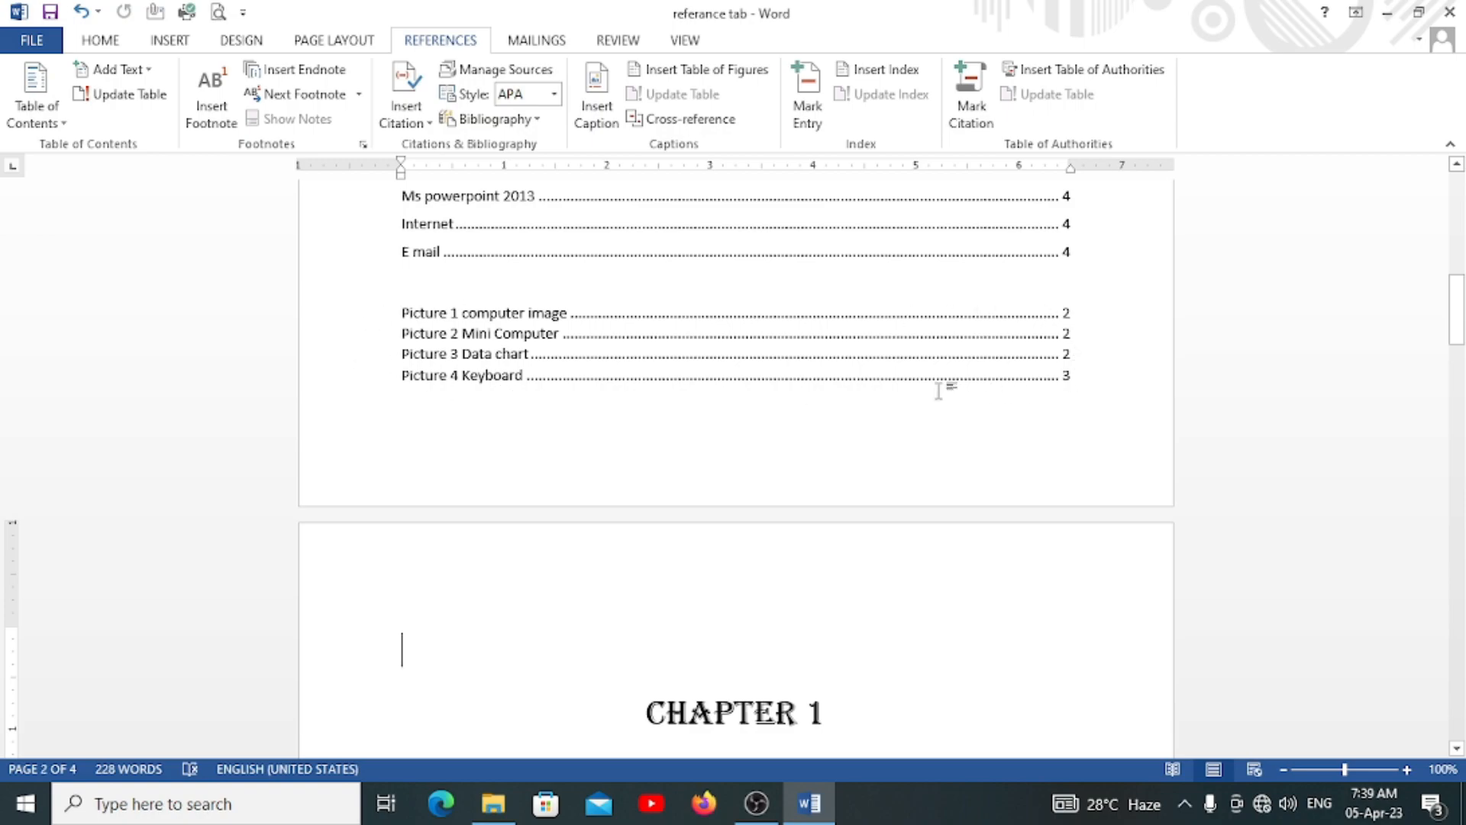
Mark an index entry at the end of the Computer Fundamental heading, with main entry "Fundamental" and a person's name as subentry
scroll(931, 385, down, 1)
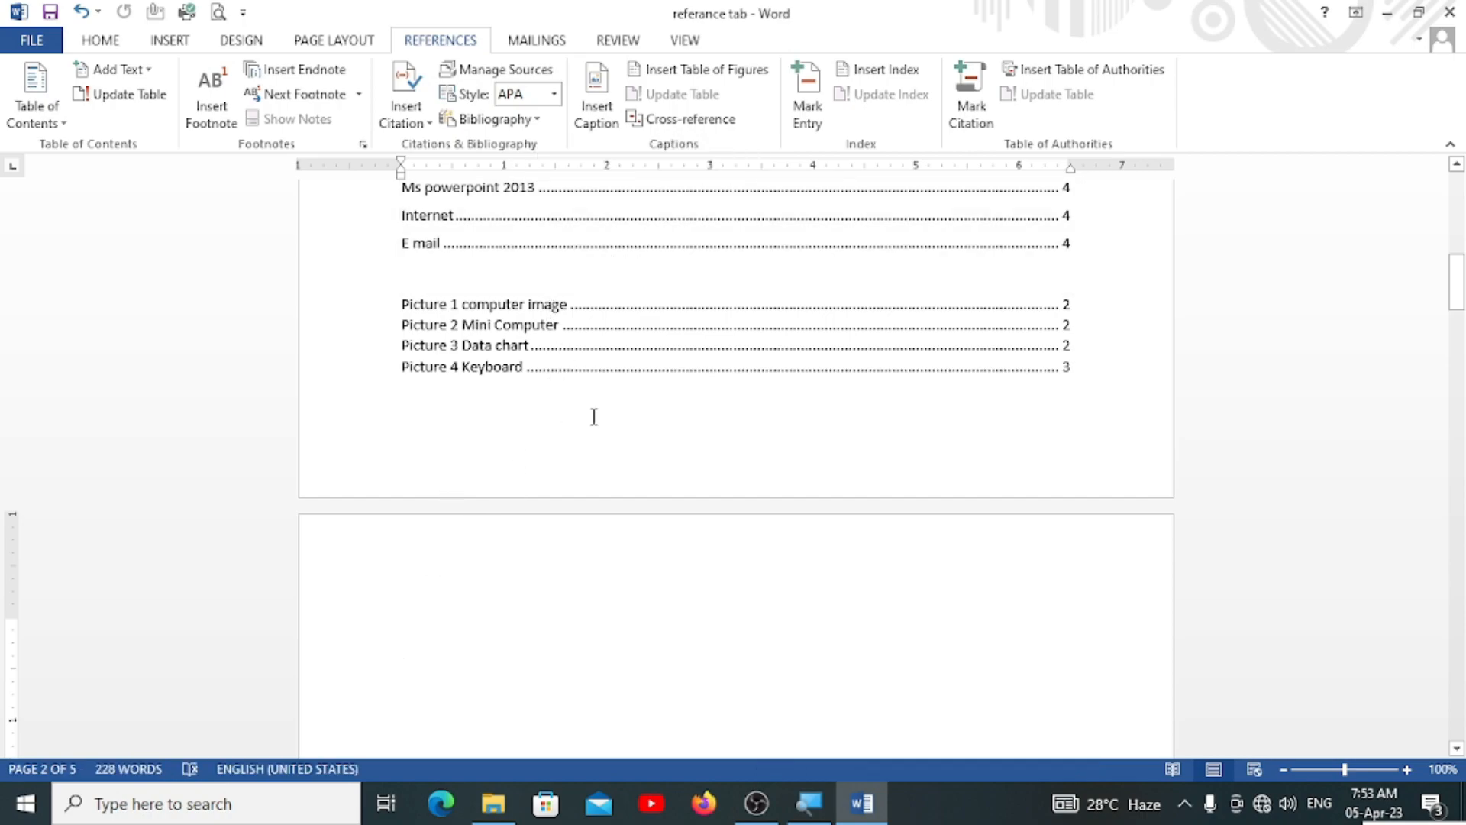
scroll(594, 416, down, 15)
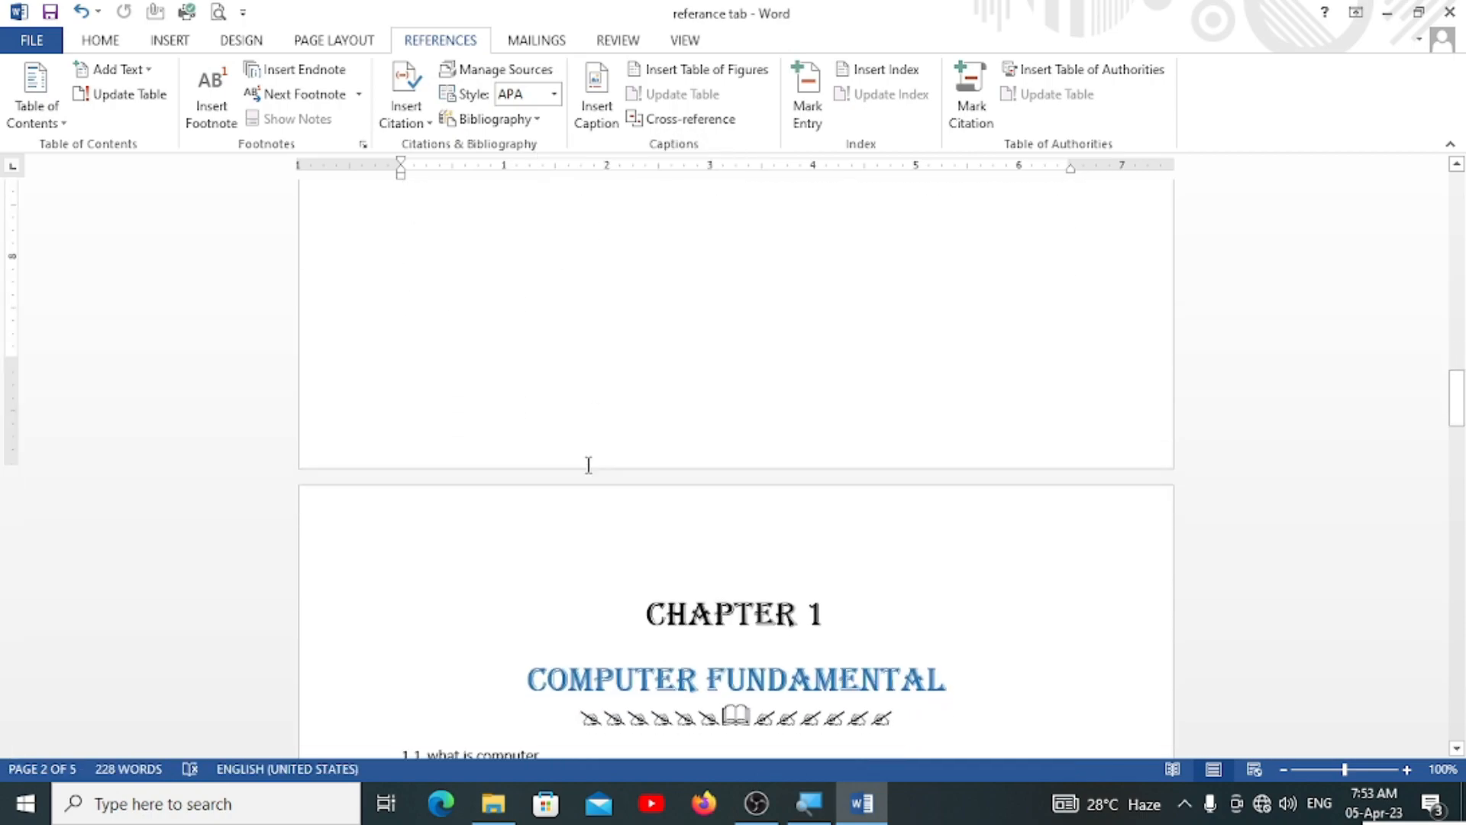
scroll(588, 465, down, 6)
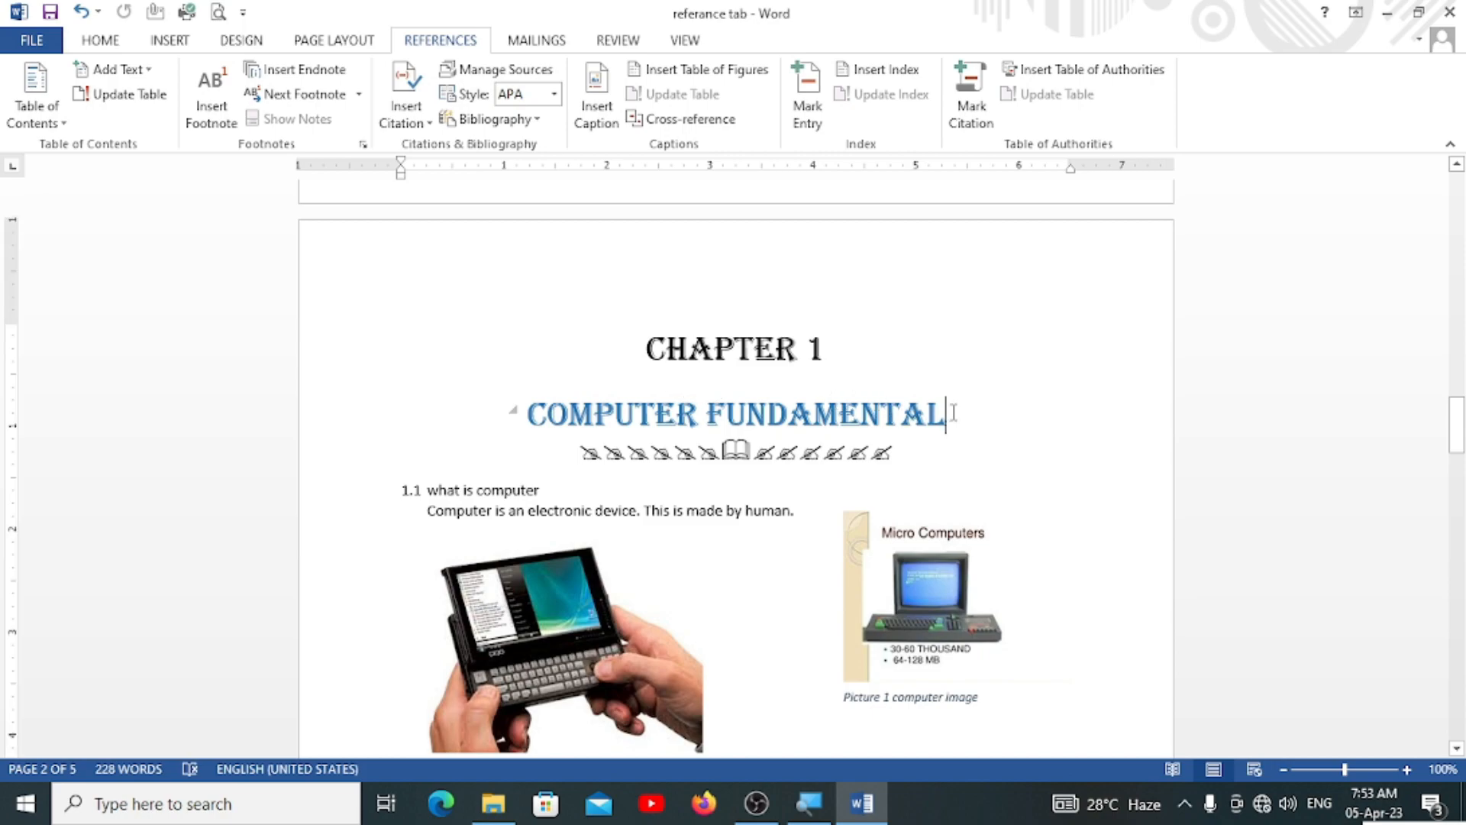
click(818, 93)
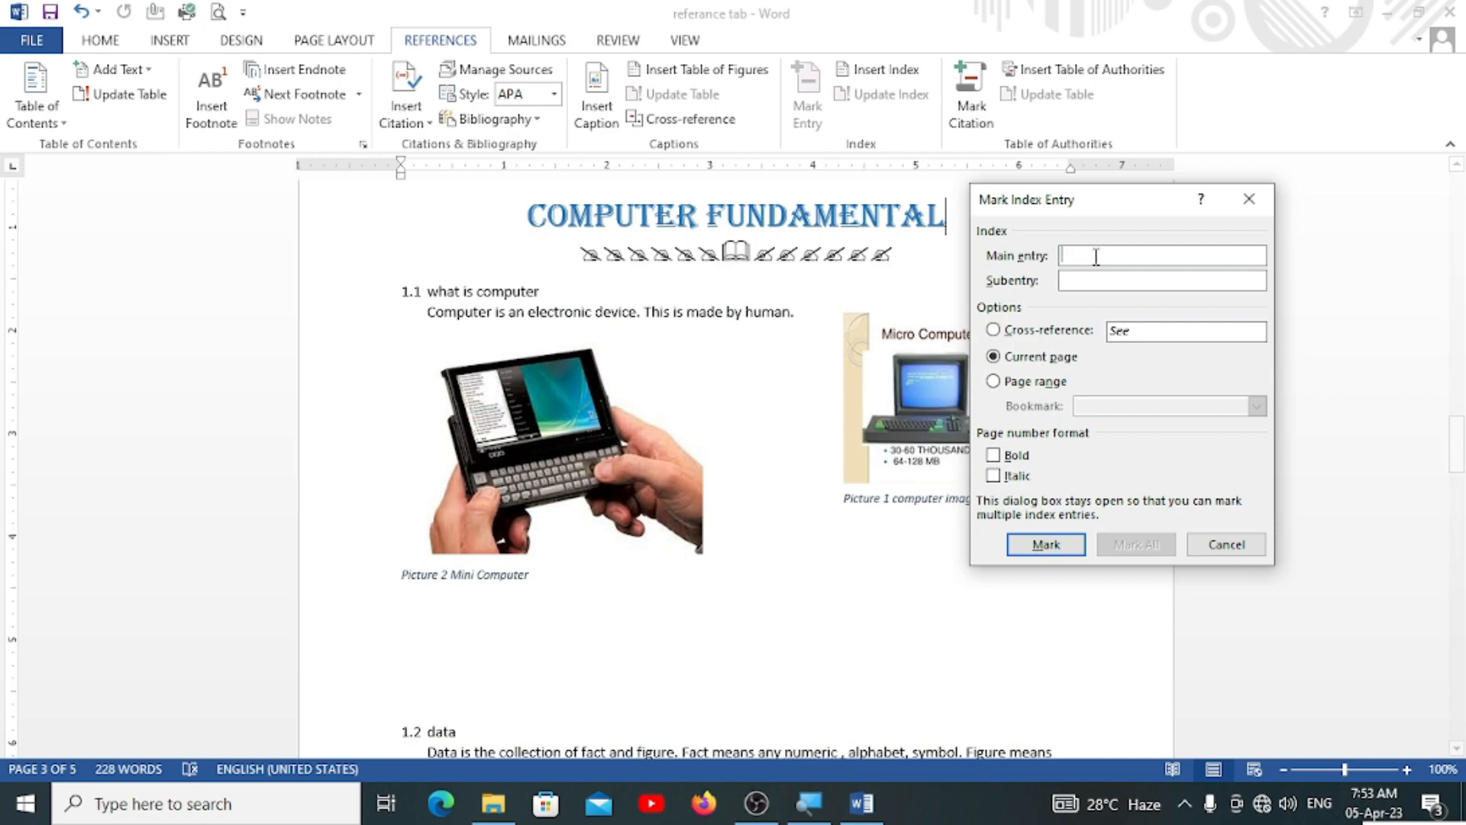
click(945, 220)
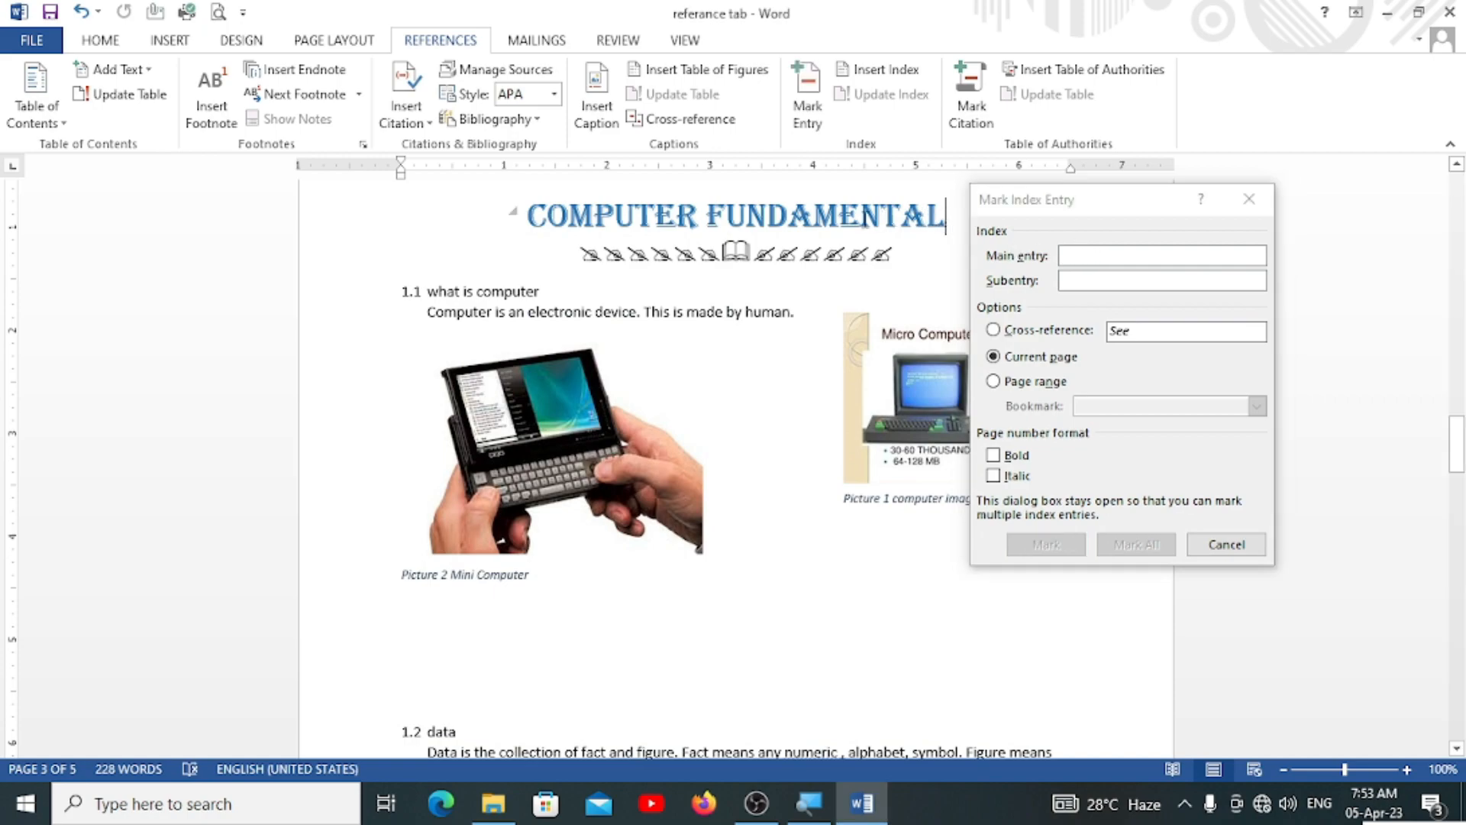
click(1080, 254)
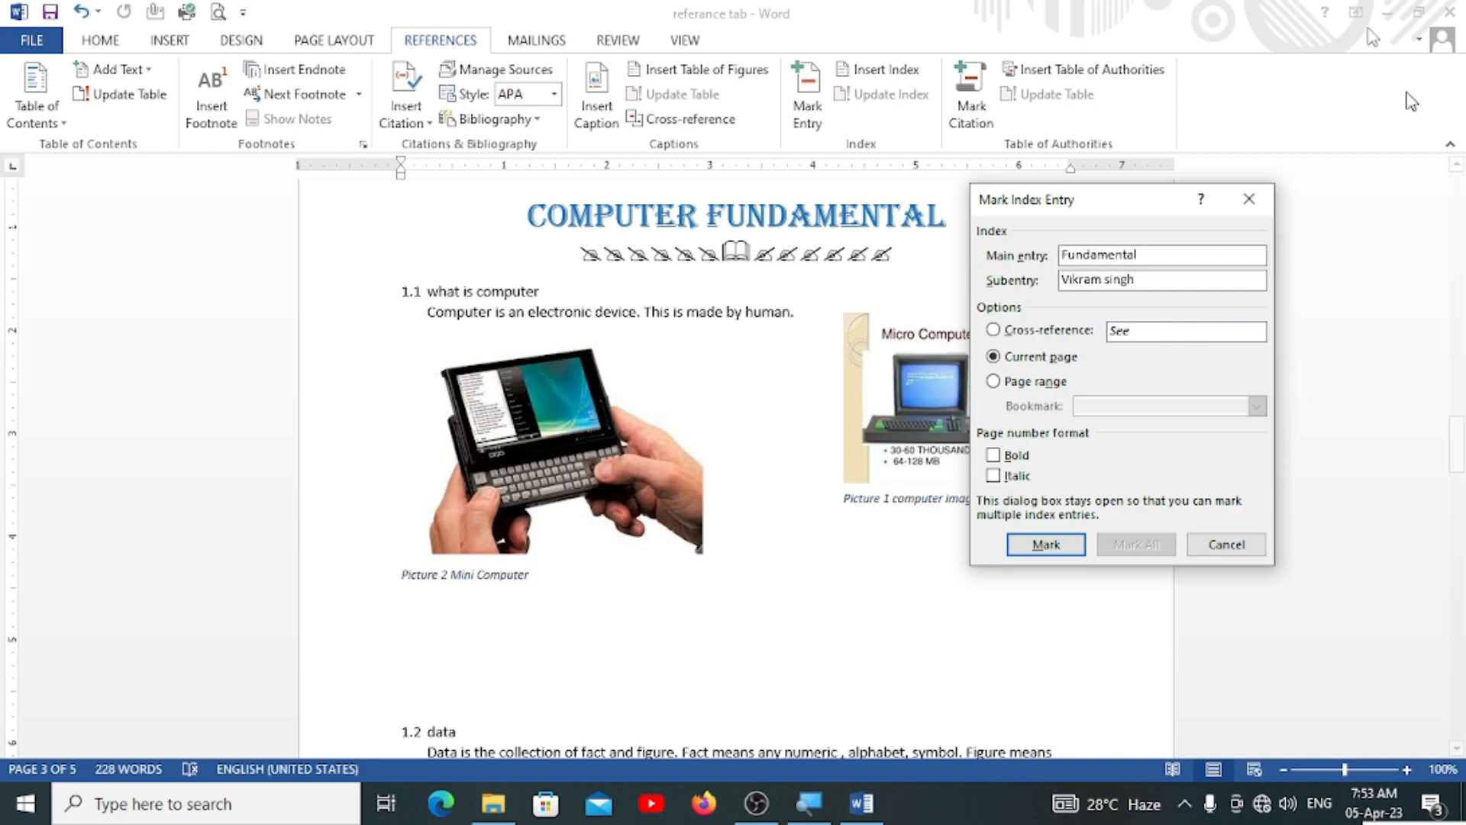
click(1047, 545)
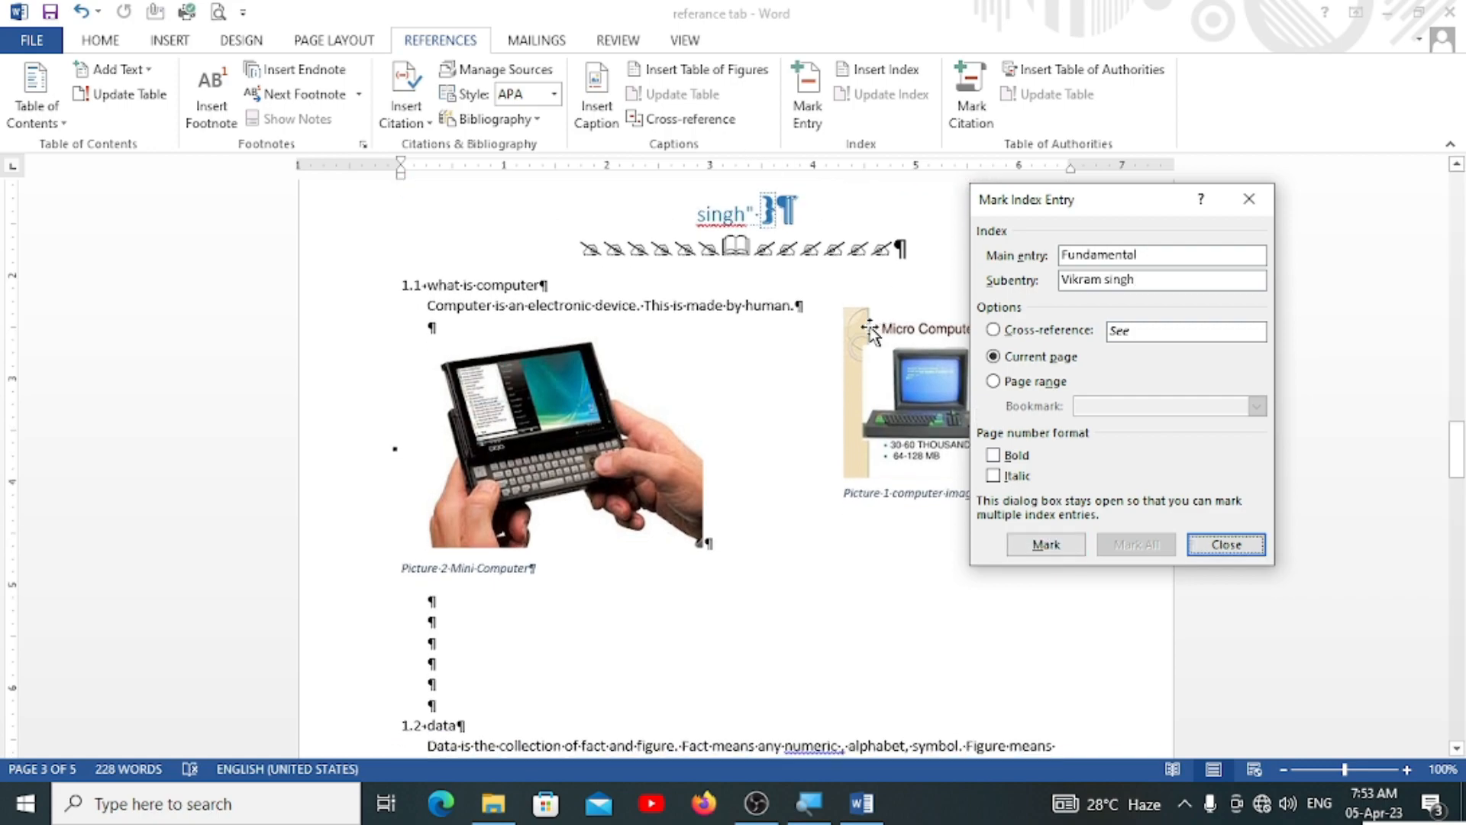
Mark an index entry at the end of the Windows heading, with main entry "windows" and a person's name as subentry
scroll(676, 369, down, 14)
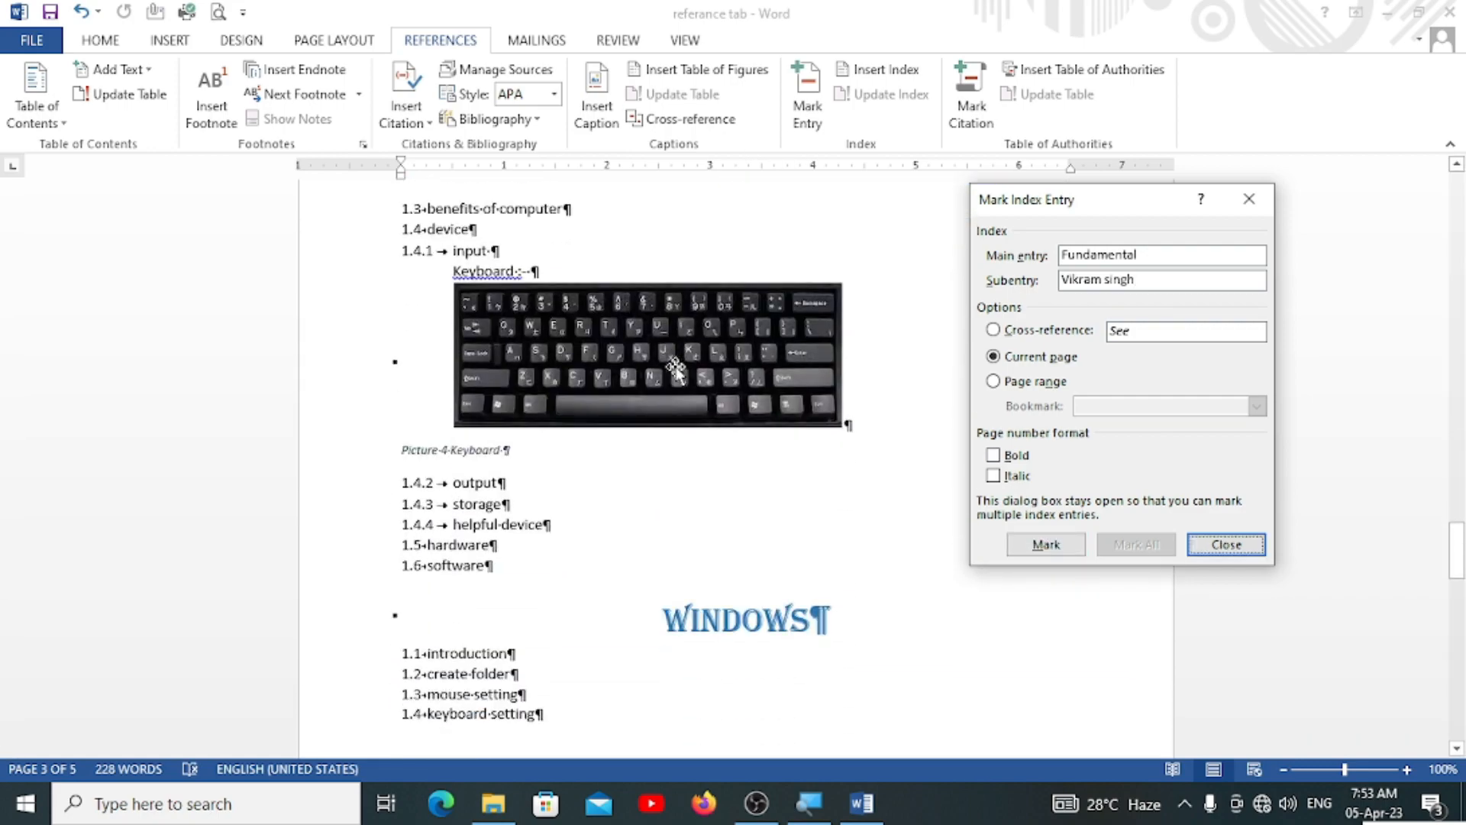
scroll(676, 369, down, 10)
scroll(642, 315, up, 3)
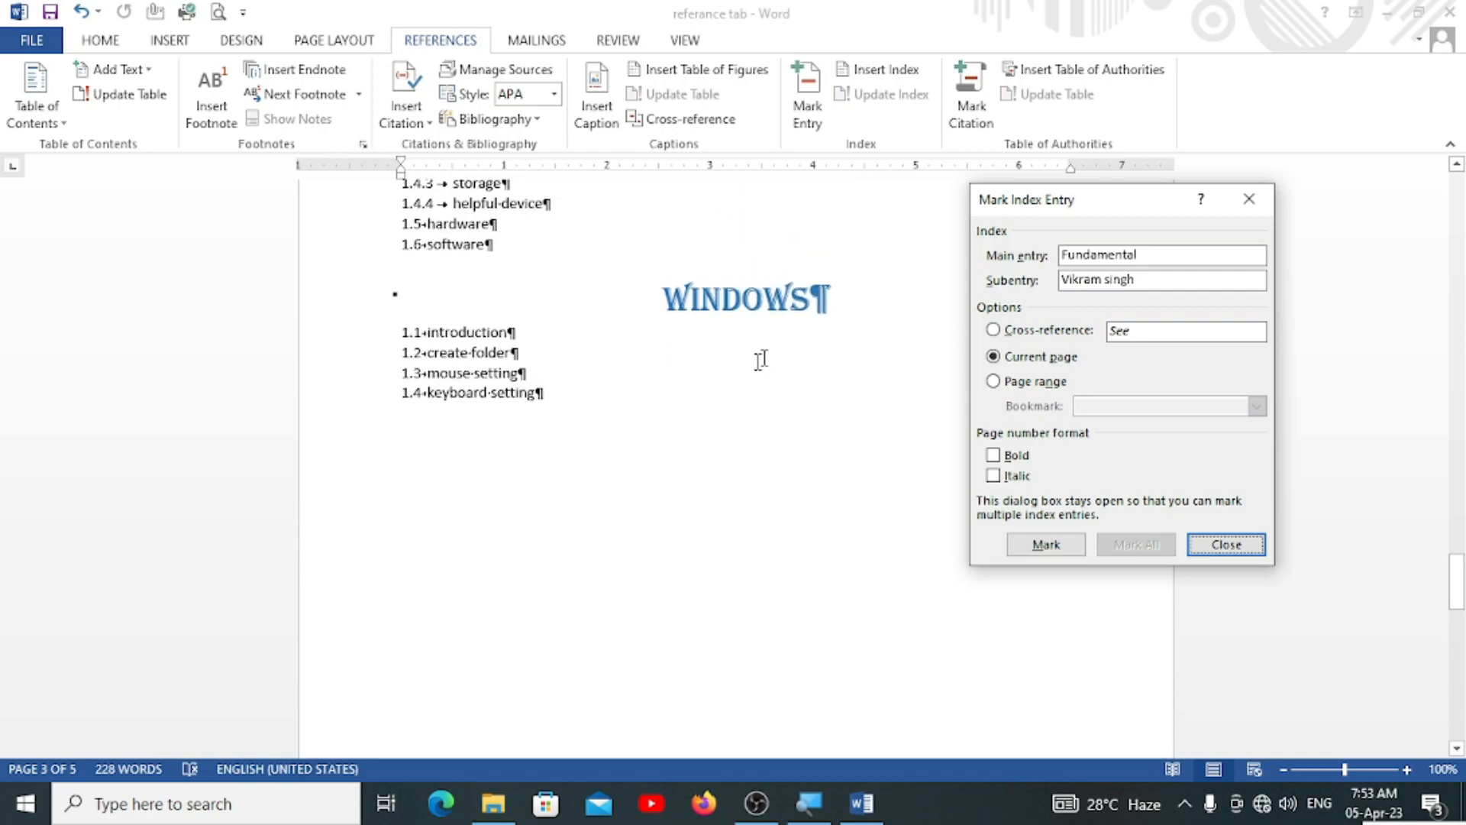
click(817, 307)
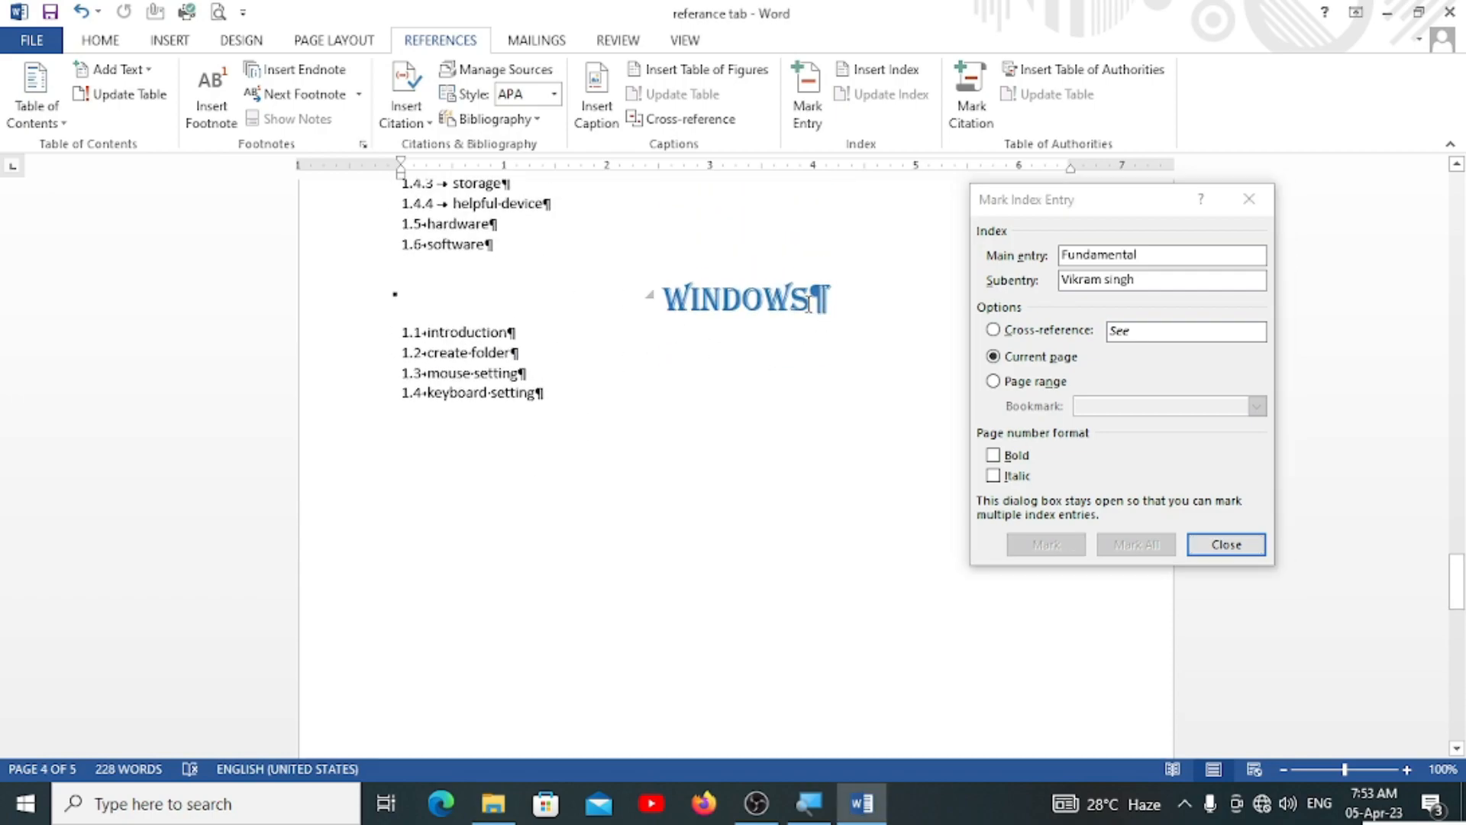
click(1164, 263)
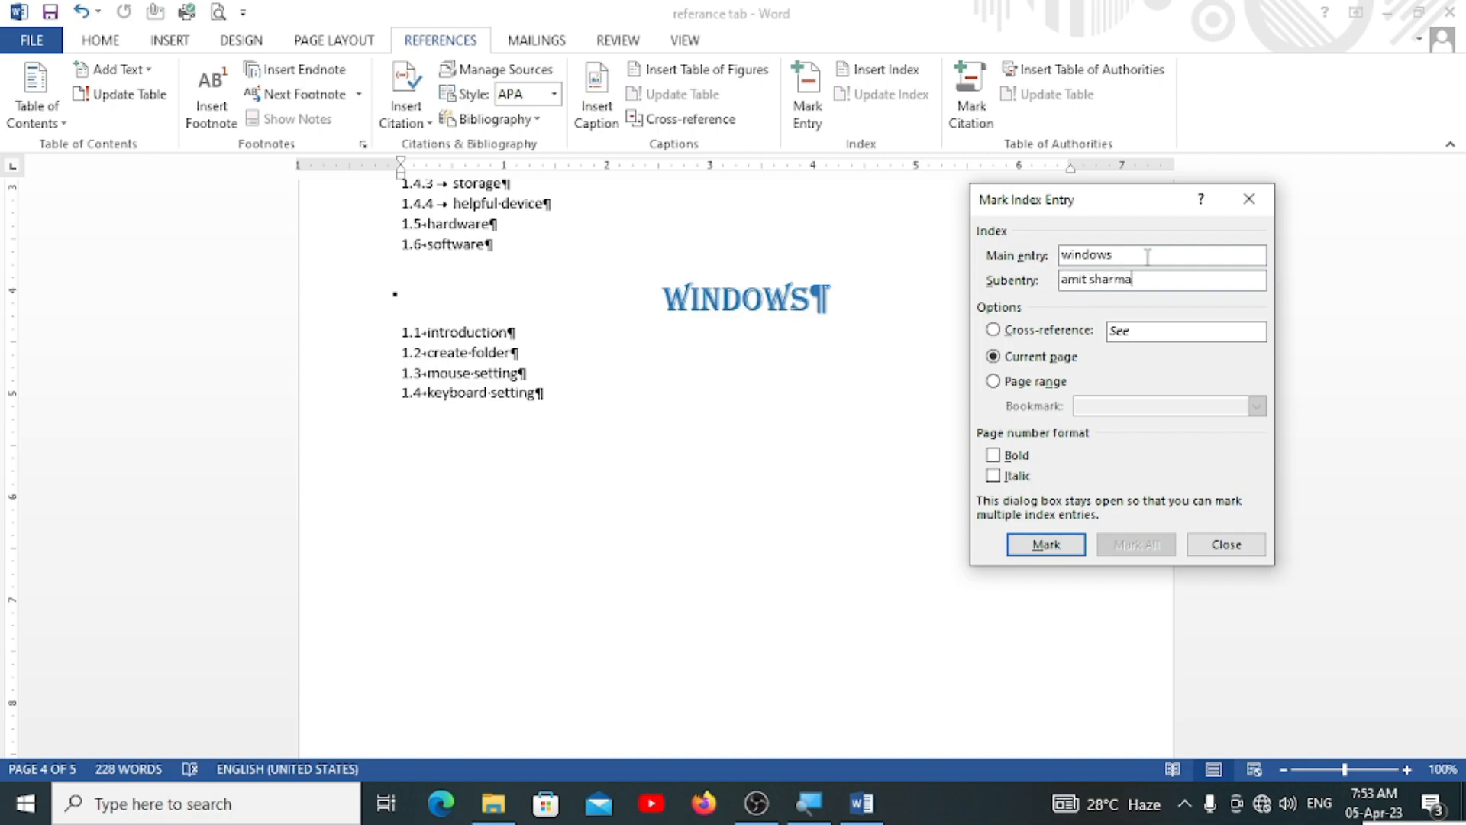
click(1043, 543)
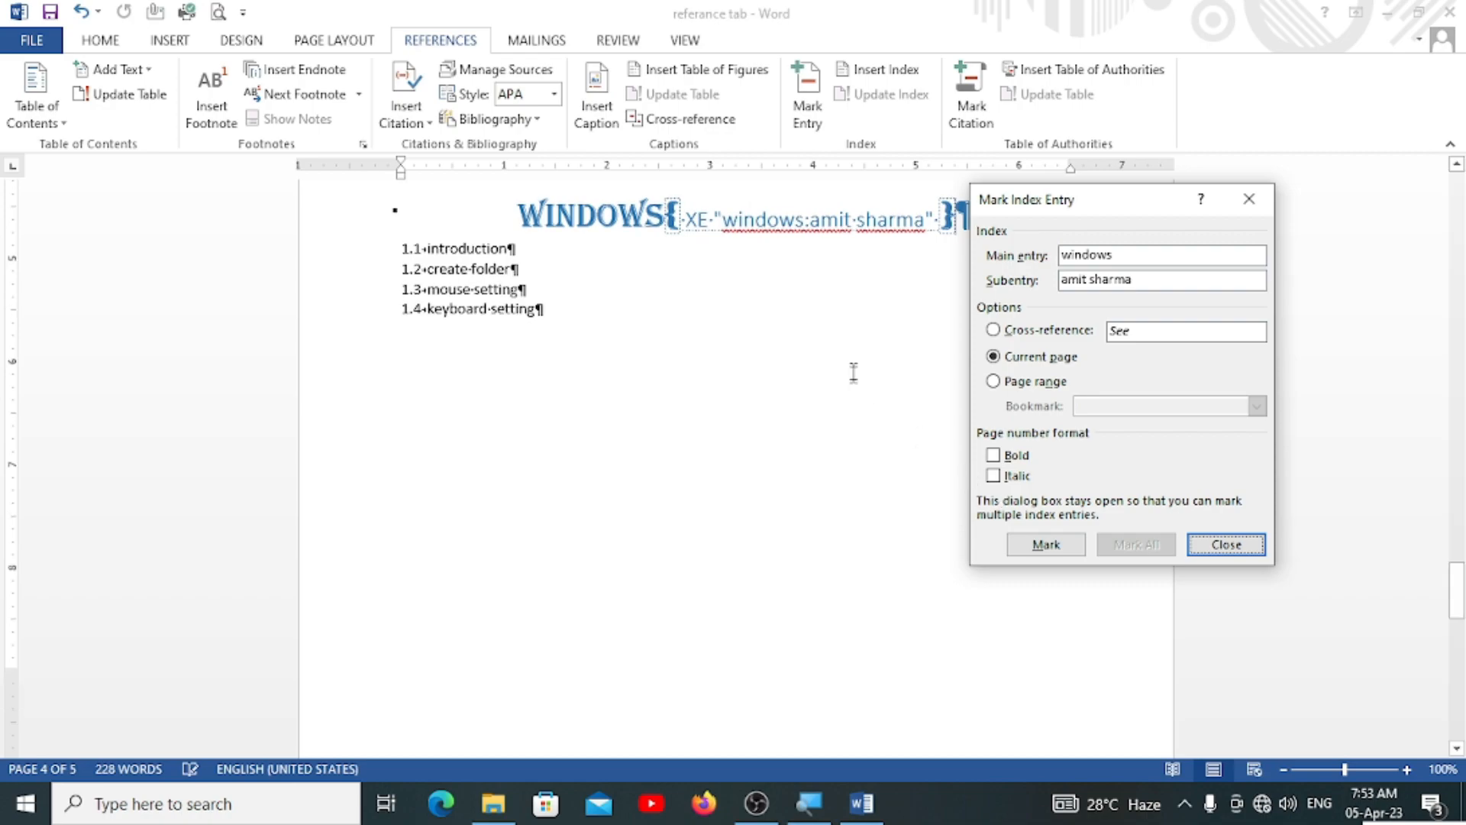
Mark a current-page index entry at the end of the Notepad heading, with main entry "notepad" and a person's name as subentry
scroll(854, 372, down, 8)
scroll(817, 313, up, 3)
click(817, 313)
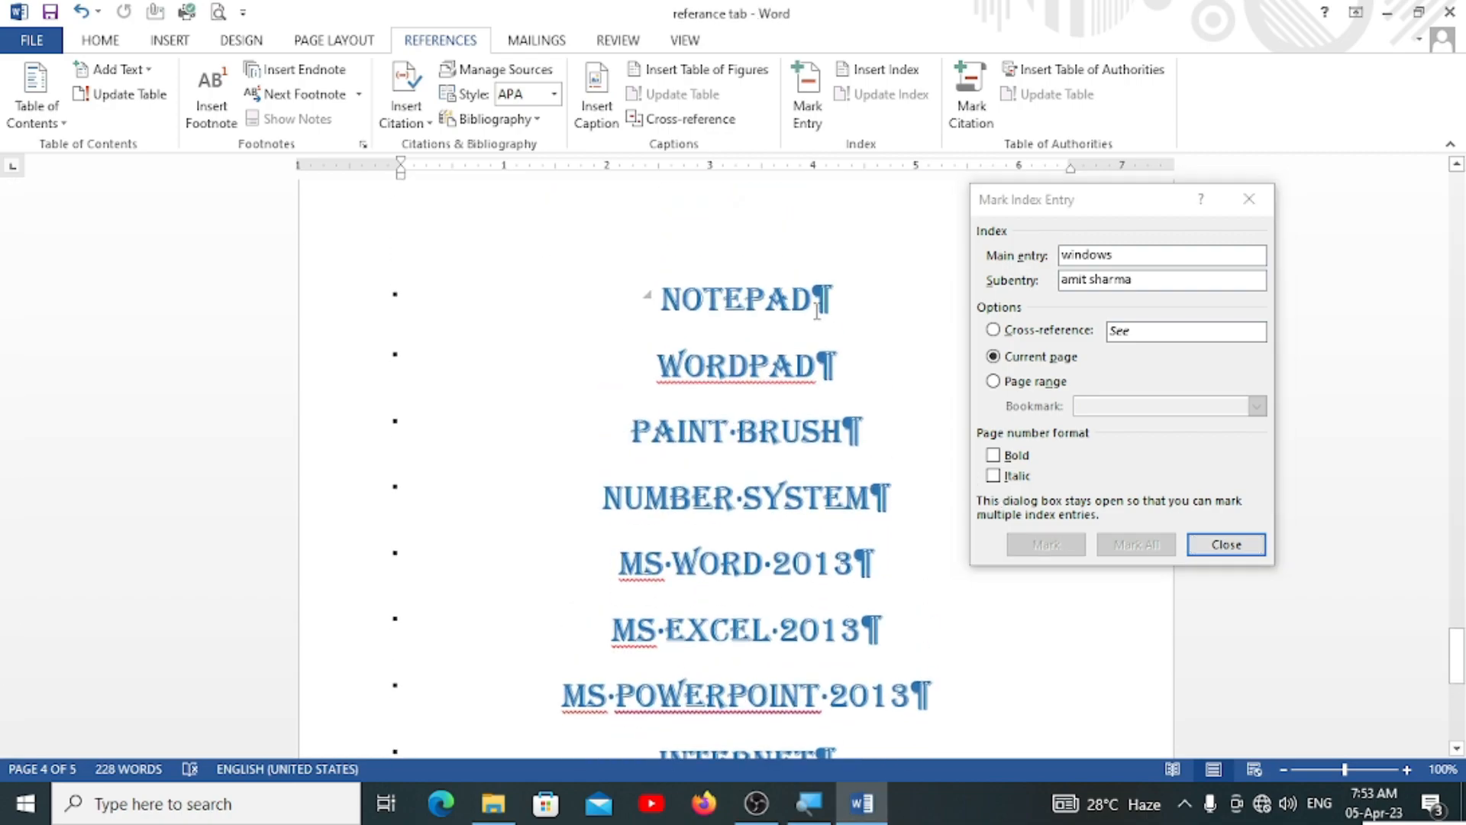
click(1129, 255)
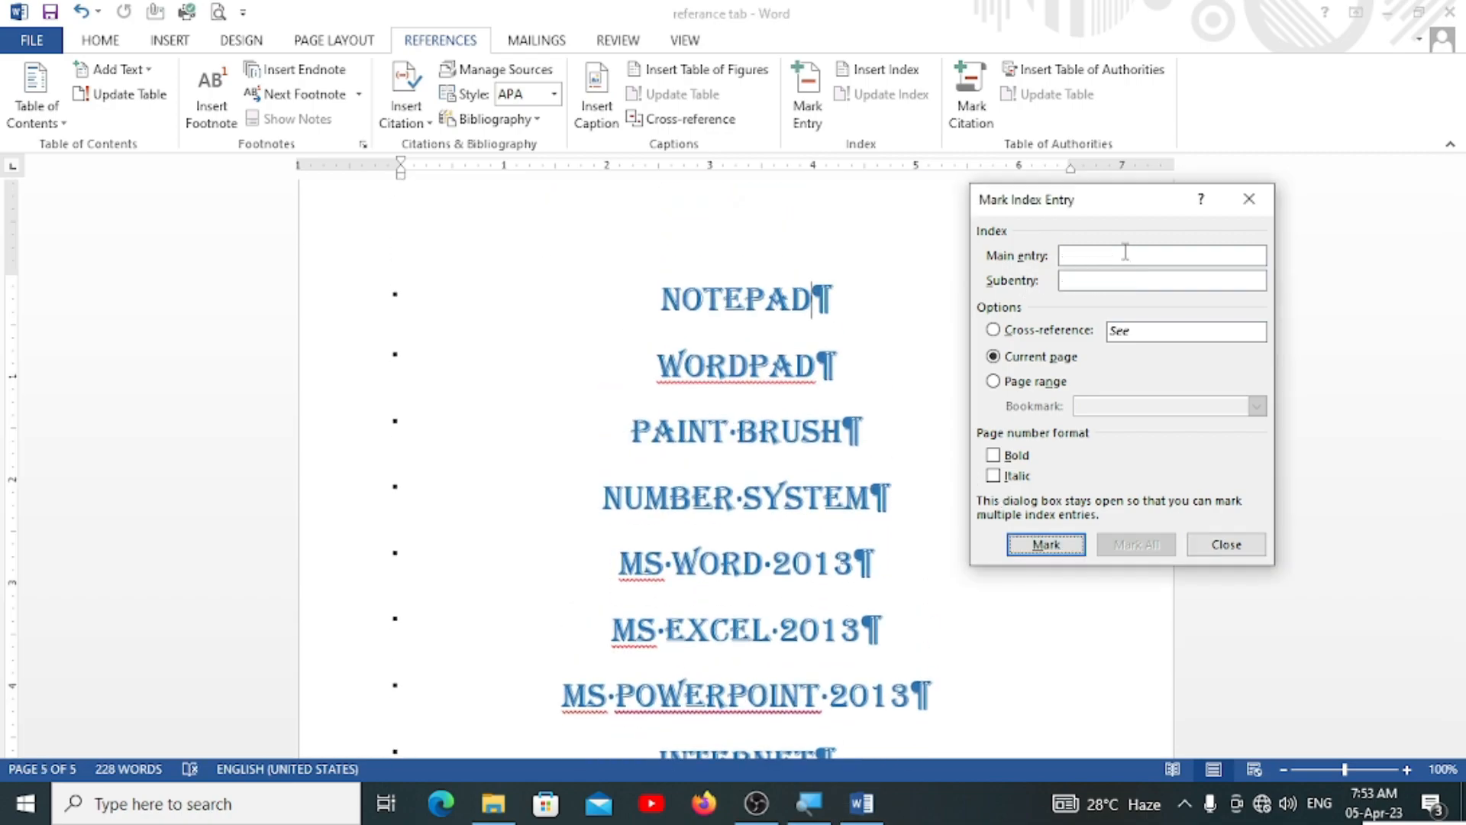
key(alt+n)
text(ot)
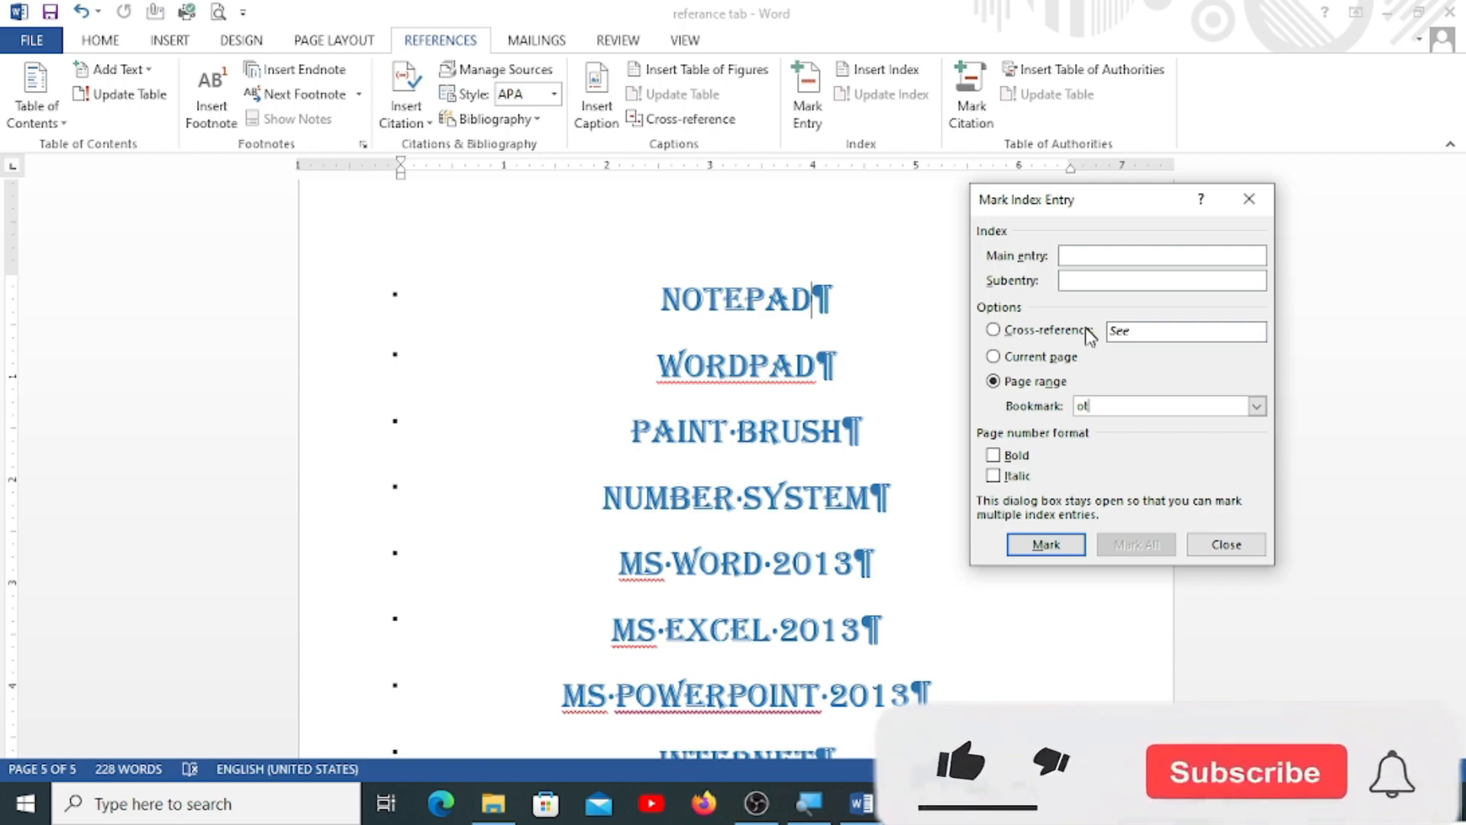
key(BackSpace)
key(BackSpace)
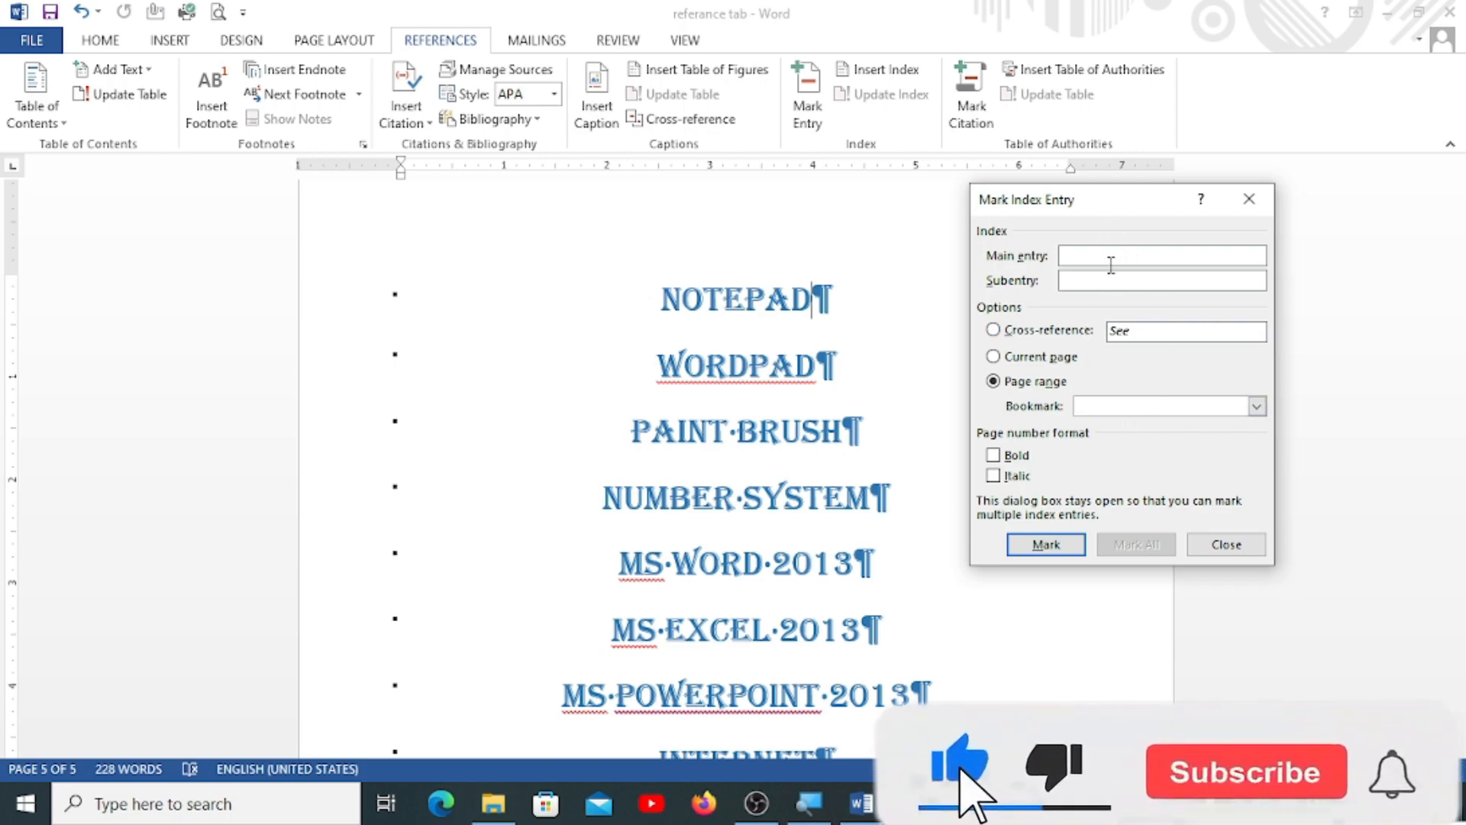
click(1111, 264)
text(notepa)
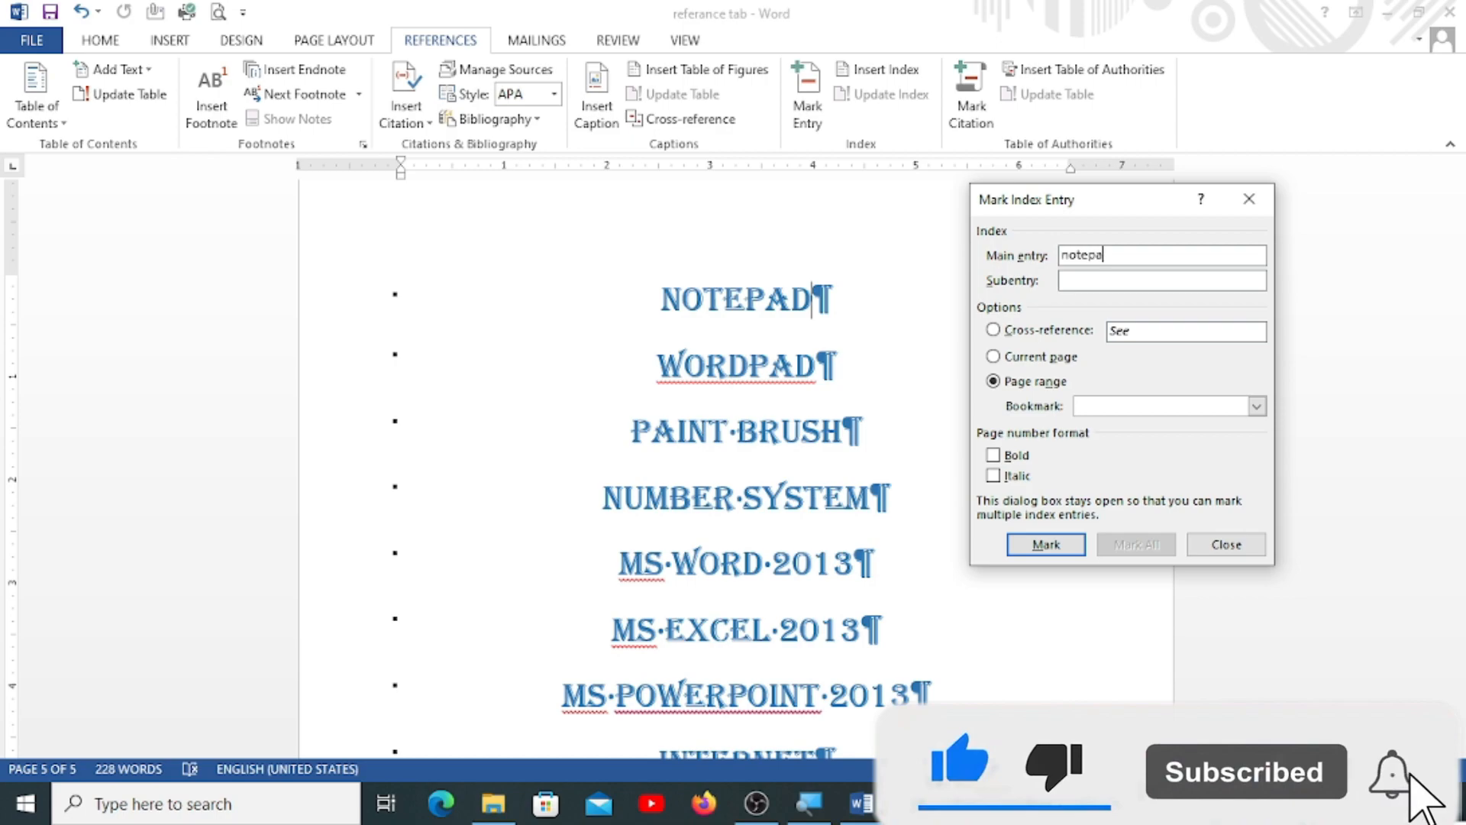
text(d)
click(1024, 357)
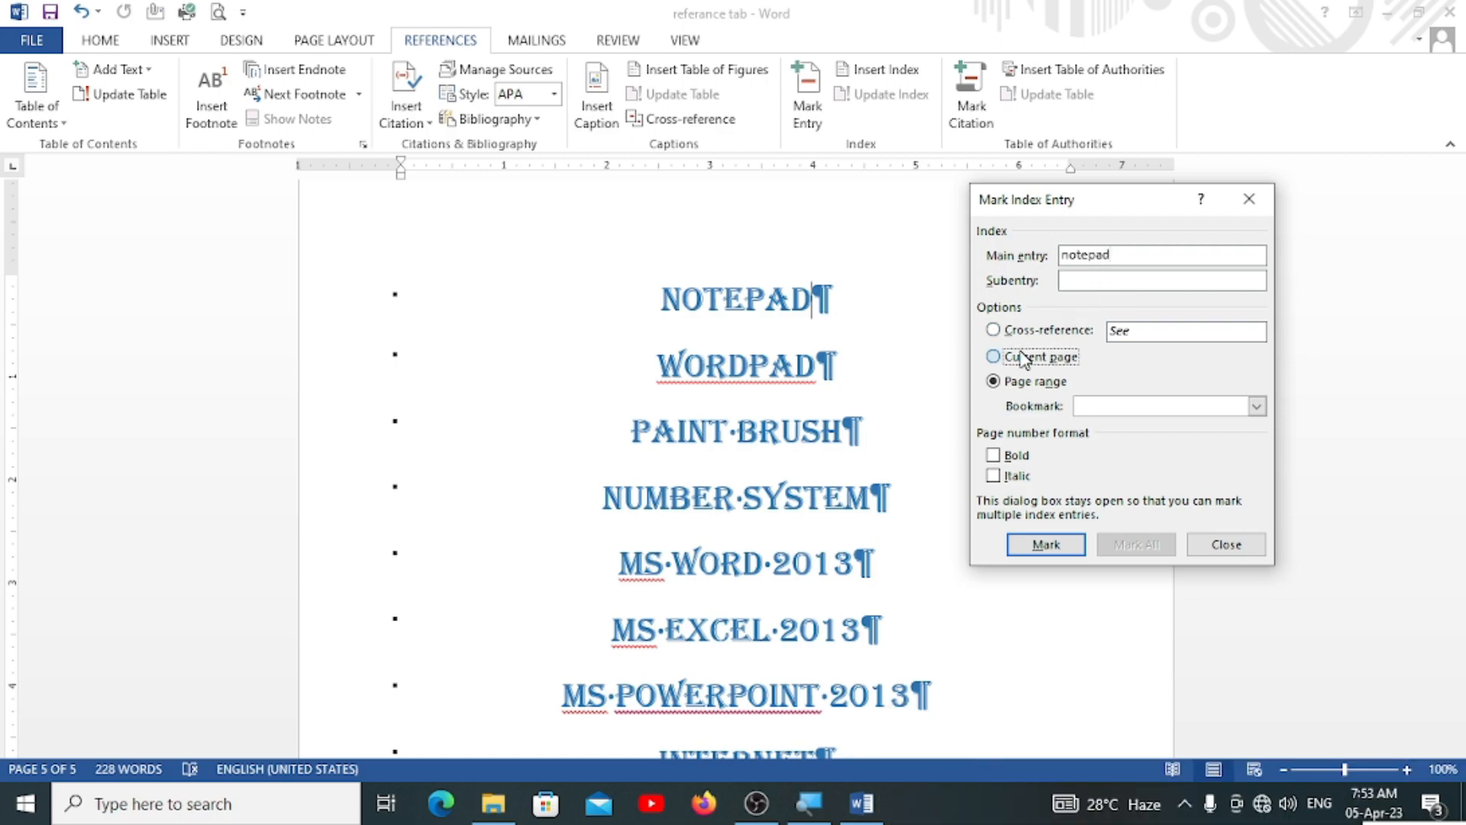
click(1094, 282)
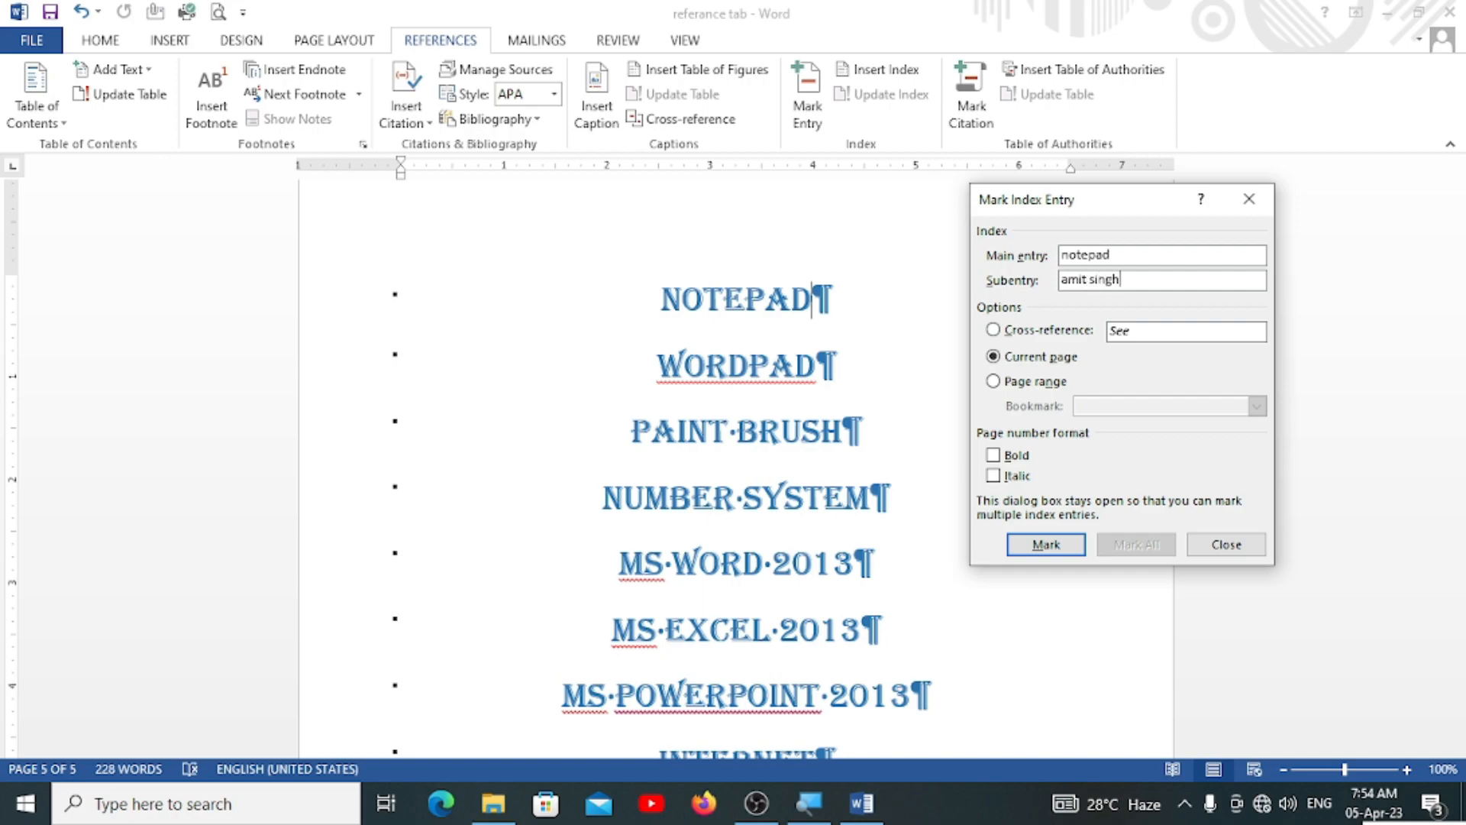
click(1047, 543)
Mark an index entry at the end of the Internet heading, with main entry "internet" and a person's name as subentry, and finish marking
scroll(854, 552, down, 3)
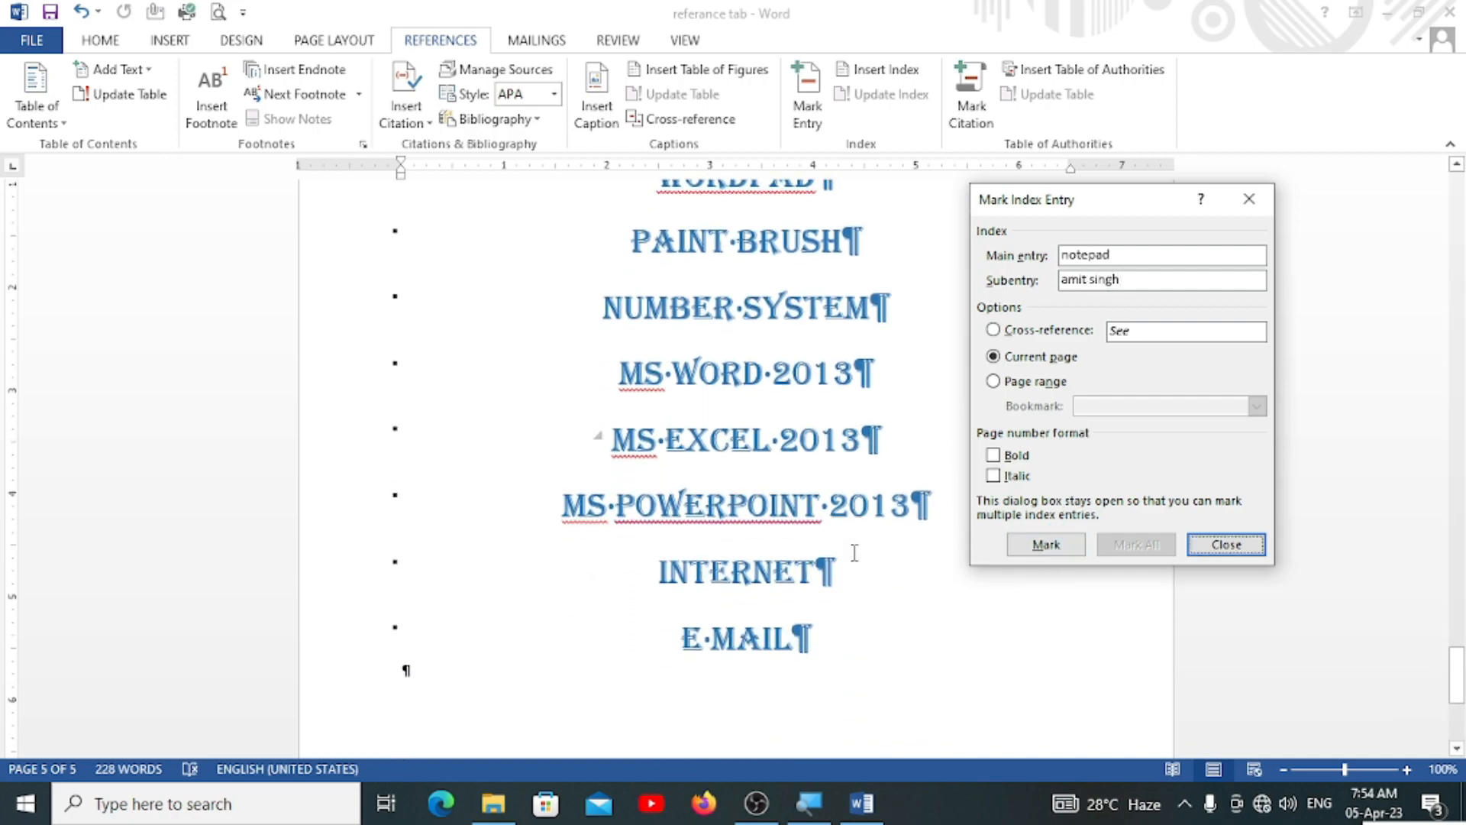
click(899, 570)
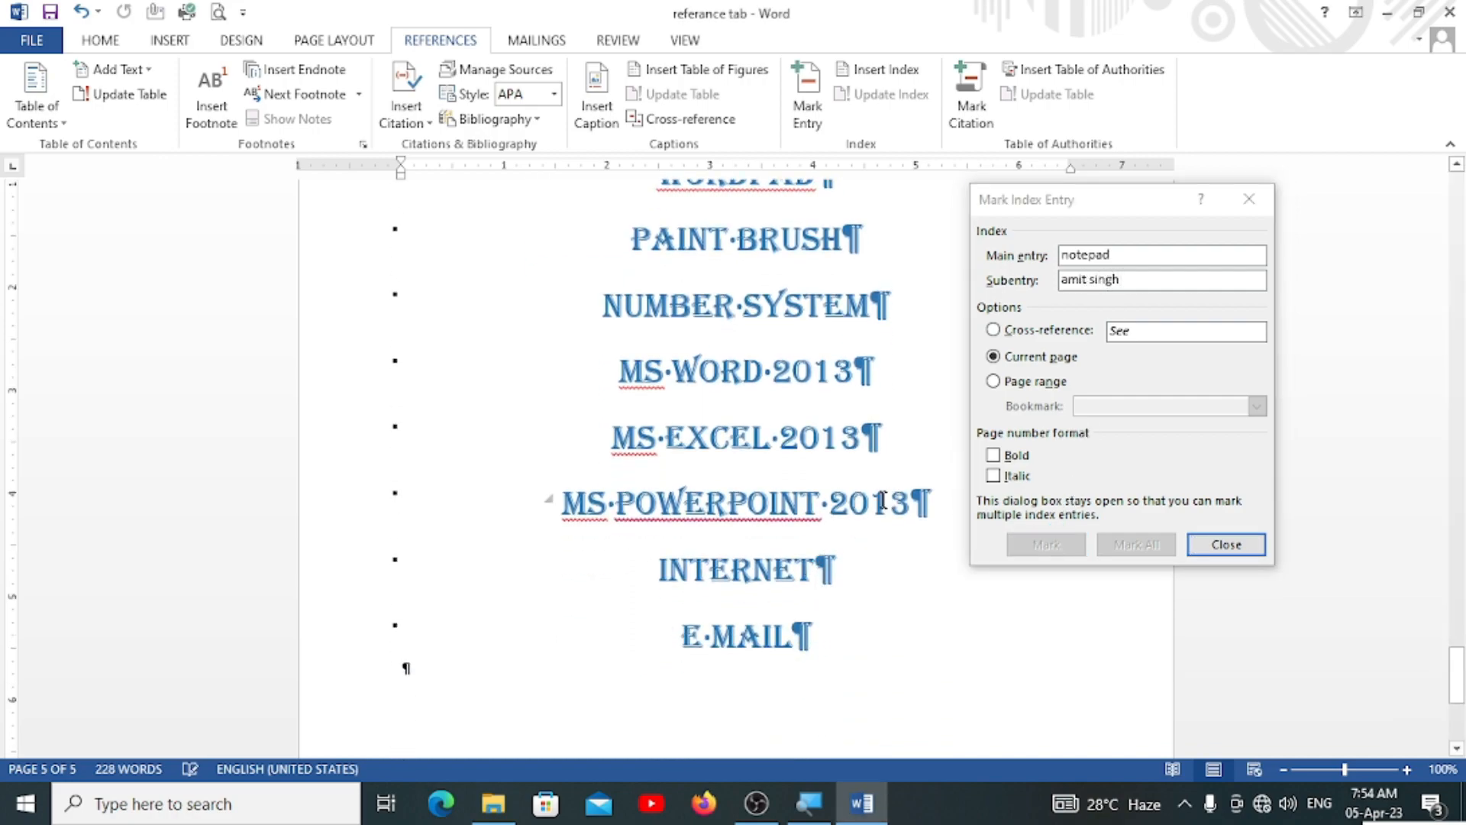
click(1131, 255)
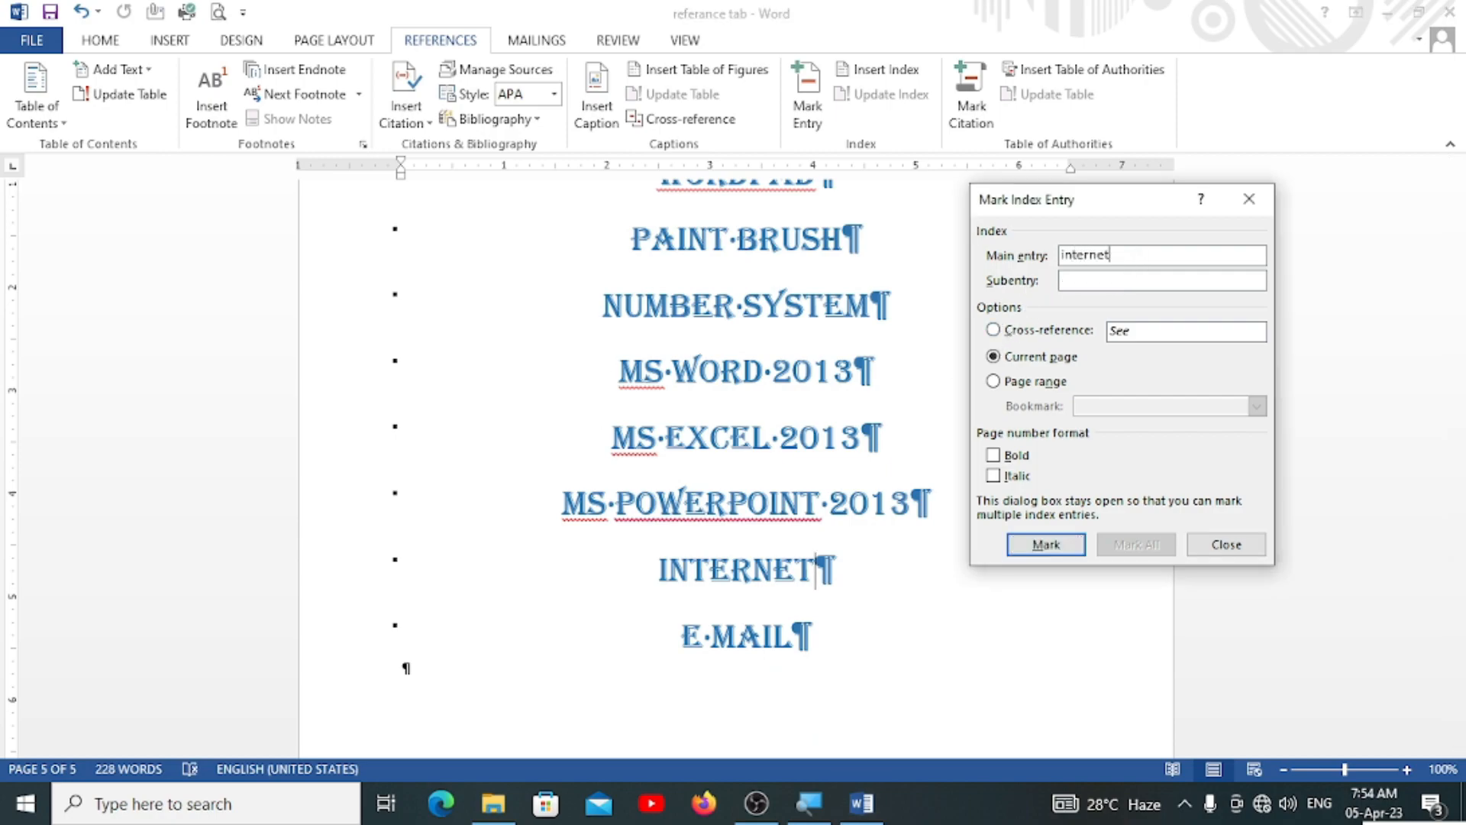
click(1101, 283)
click(1043, 544)
click(1230, 545)
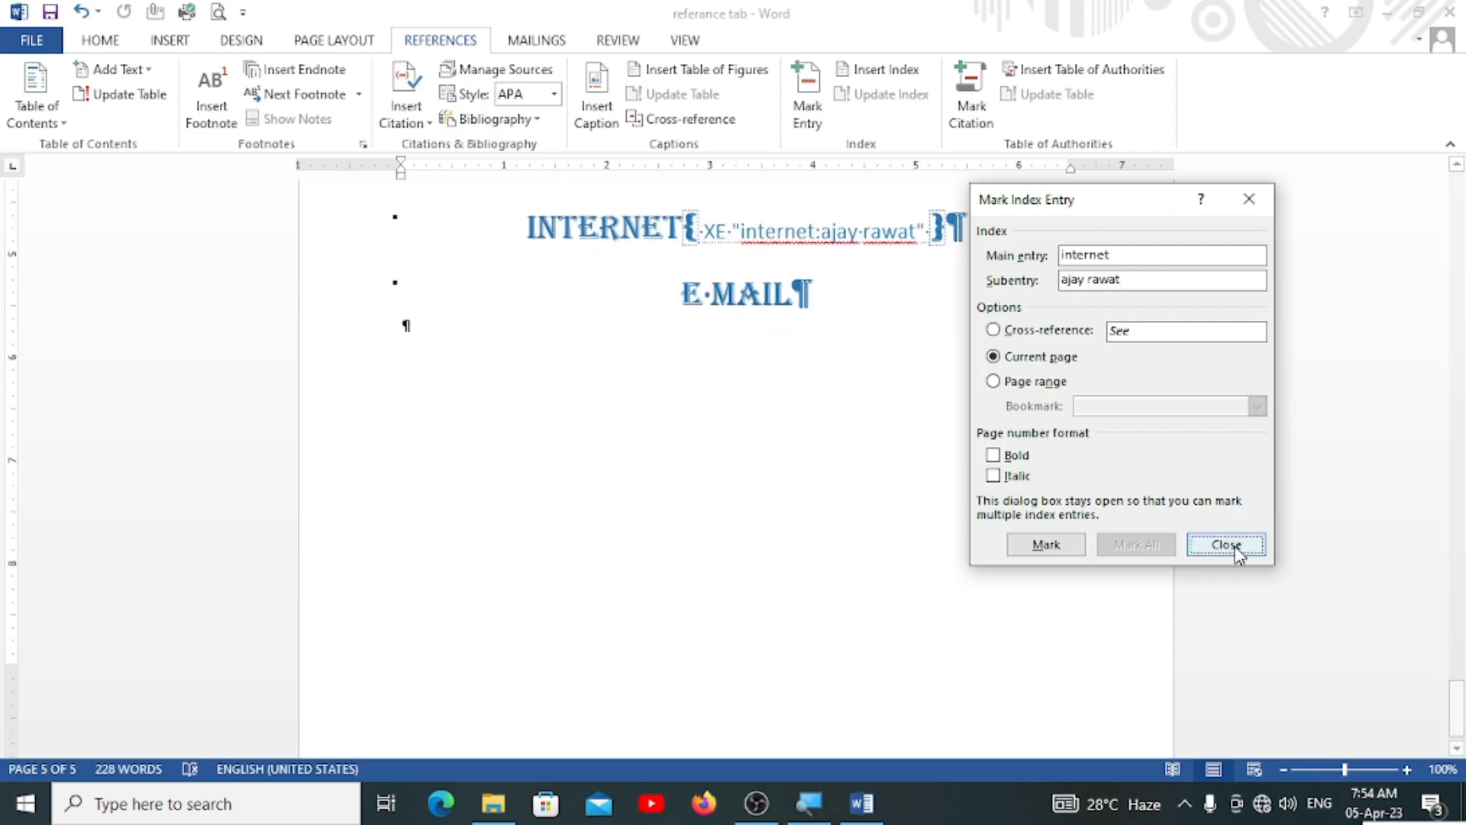
Insert a two-column indented index with right-aligned page numbers in the empty paragraph above the page break on page 2
scroll(1104, 508, up, 15)
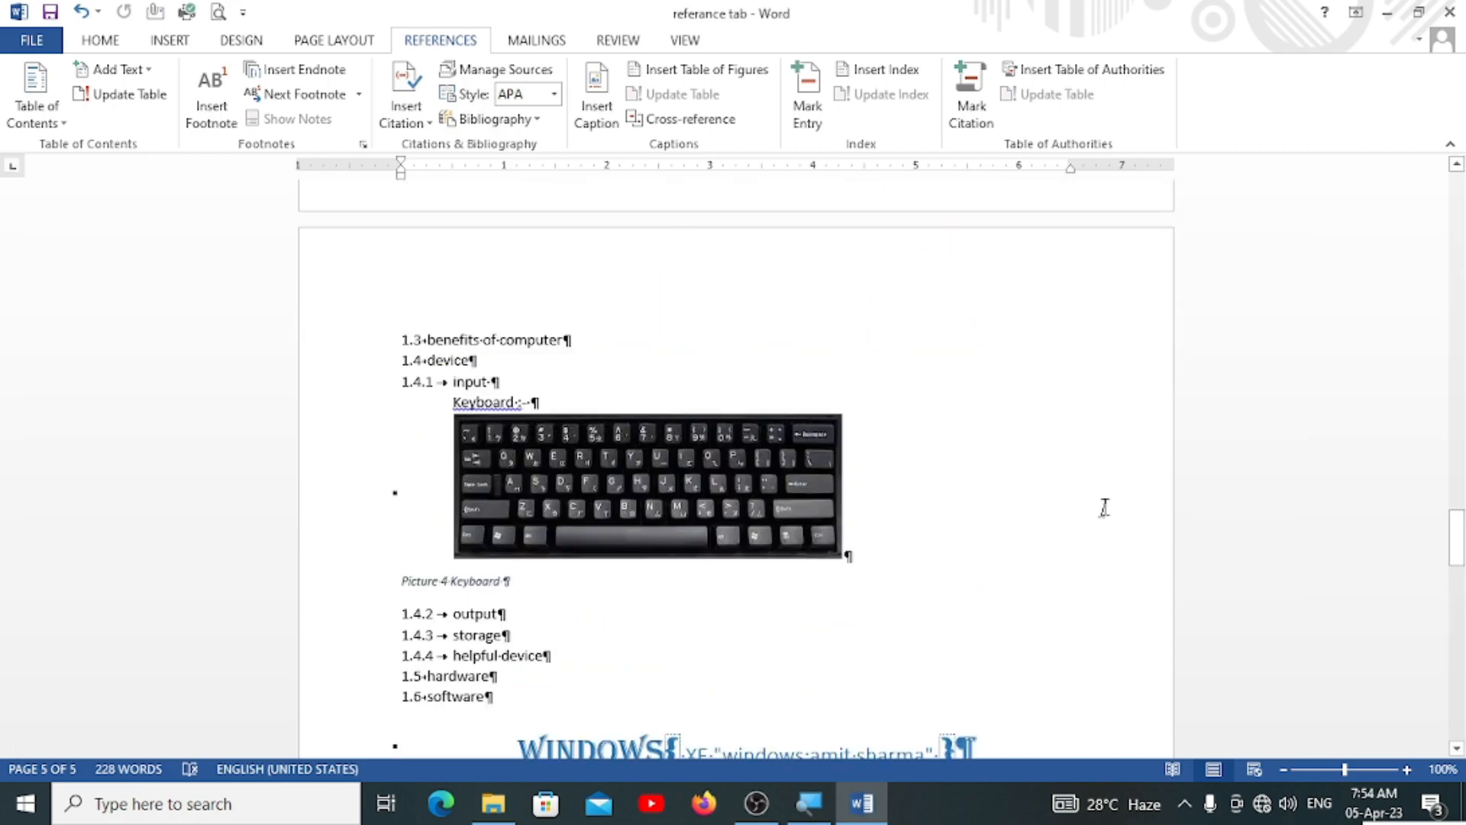
scroll(1105, 507, up, 20)
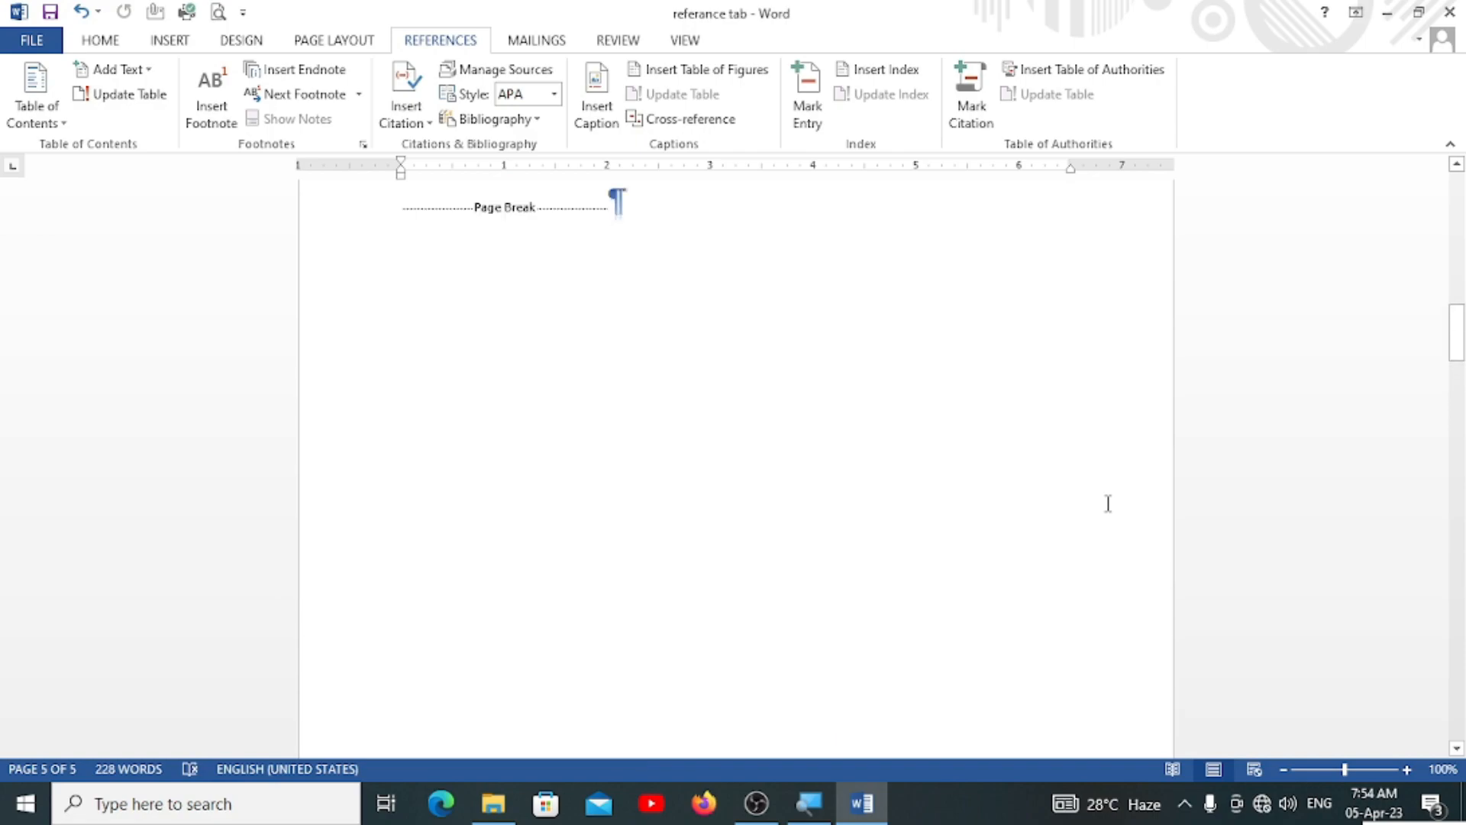
scroll(1108, 503, up, 5)
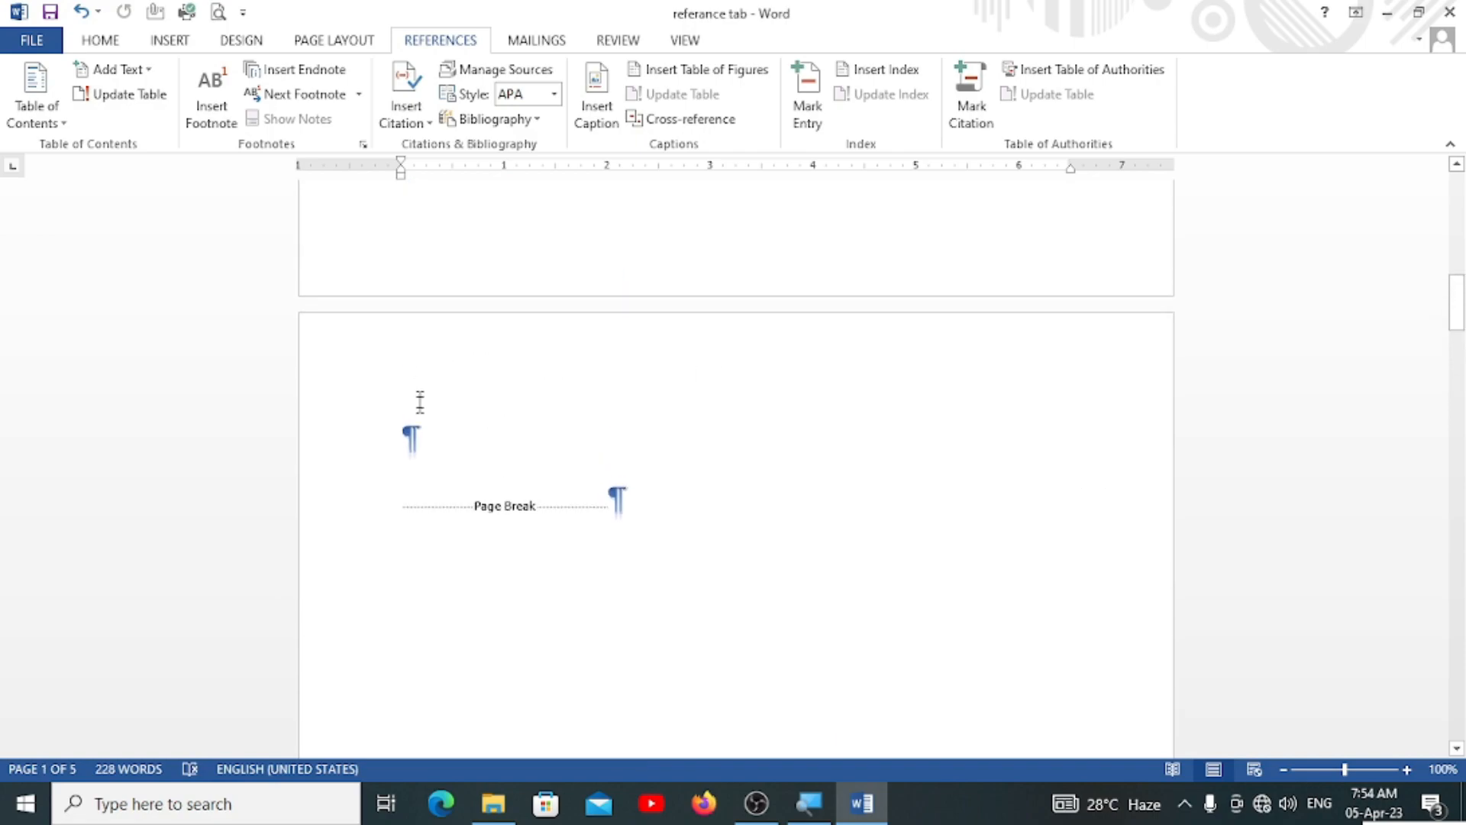
click(405, 435)
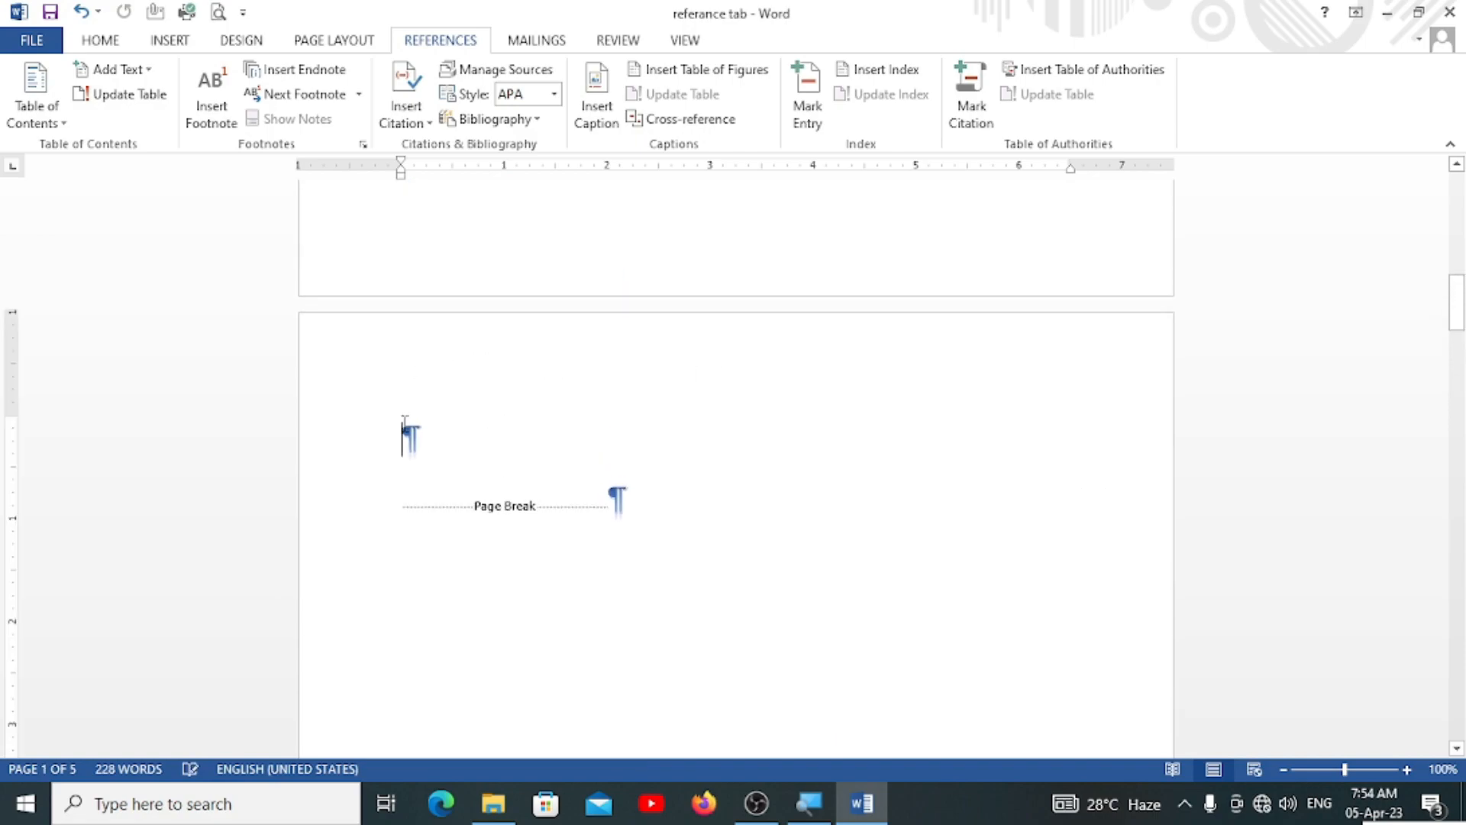
click(901, 70)
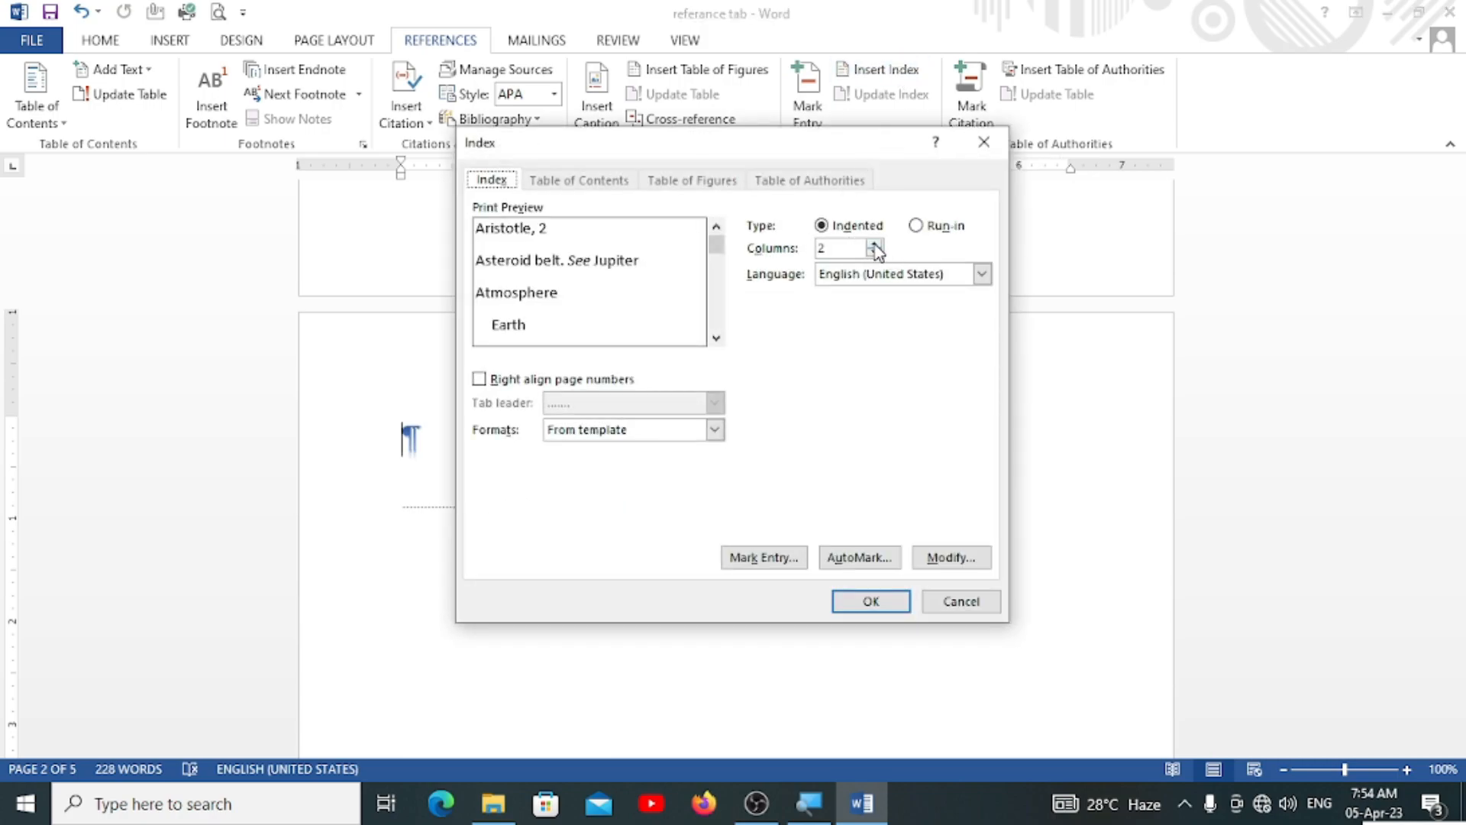
click(519, 384)
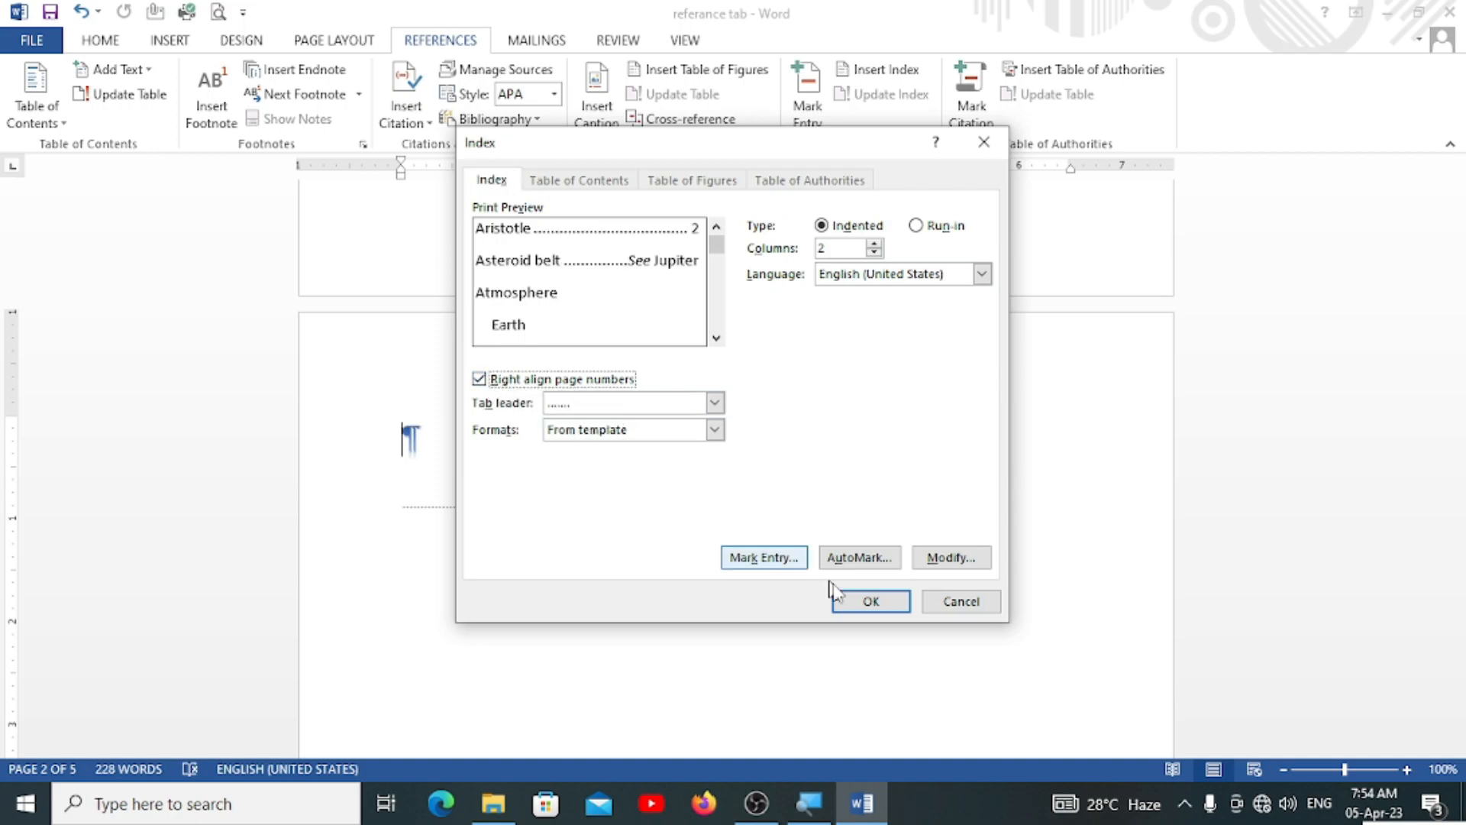
click(872, 603)
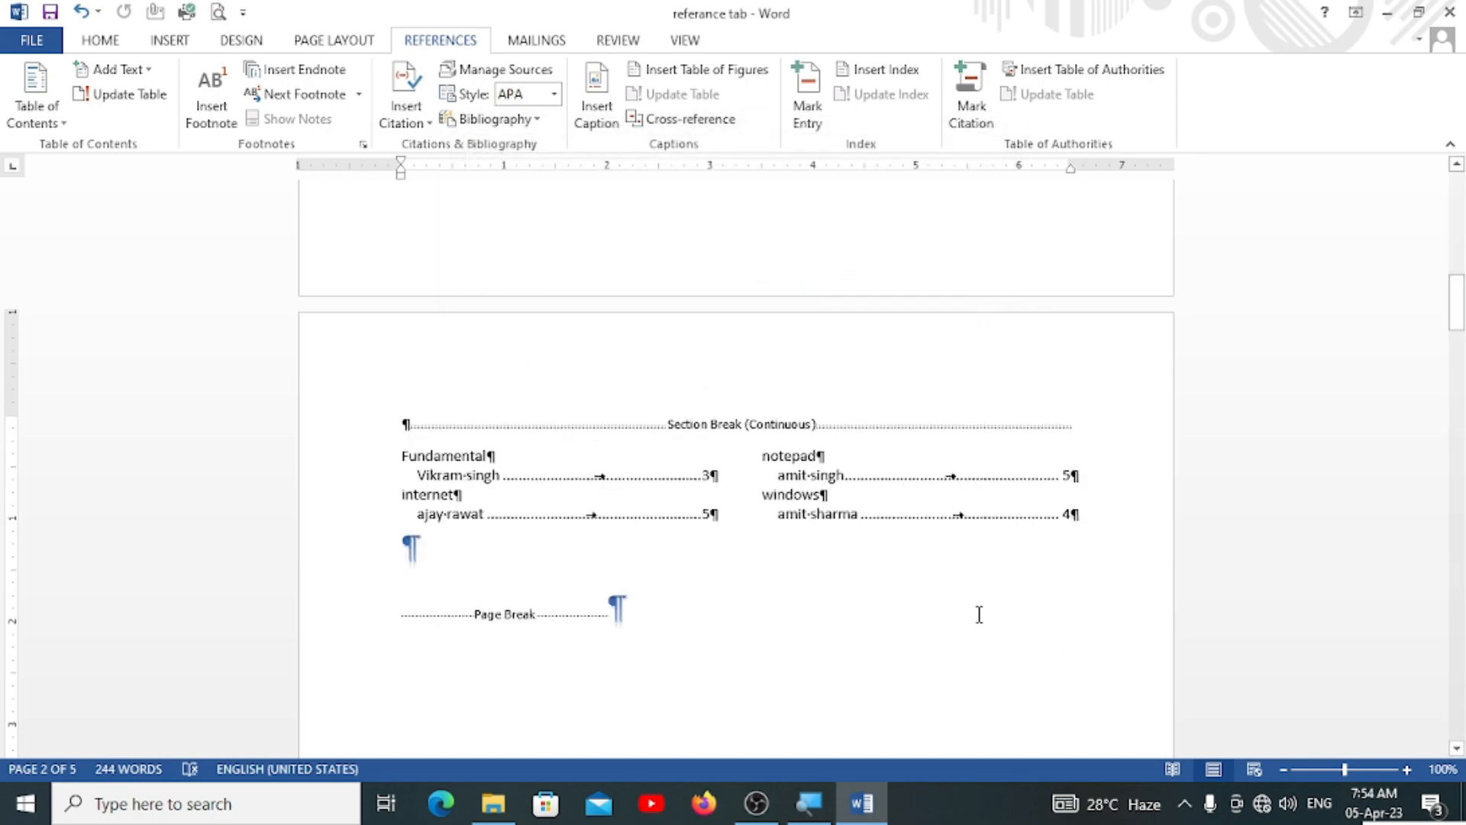
Replace the index with a one-column version that uses a dashed tab leader
click(867, 498)
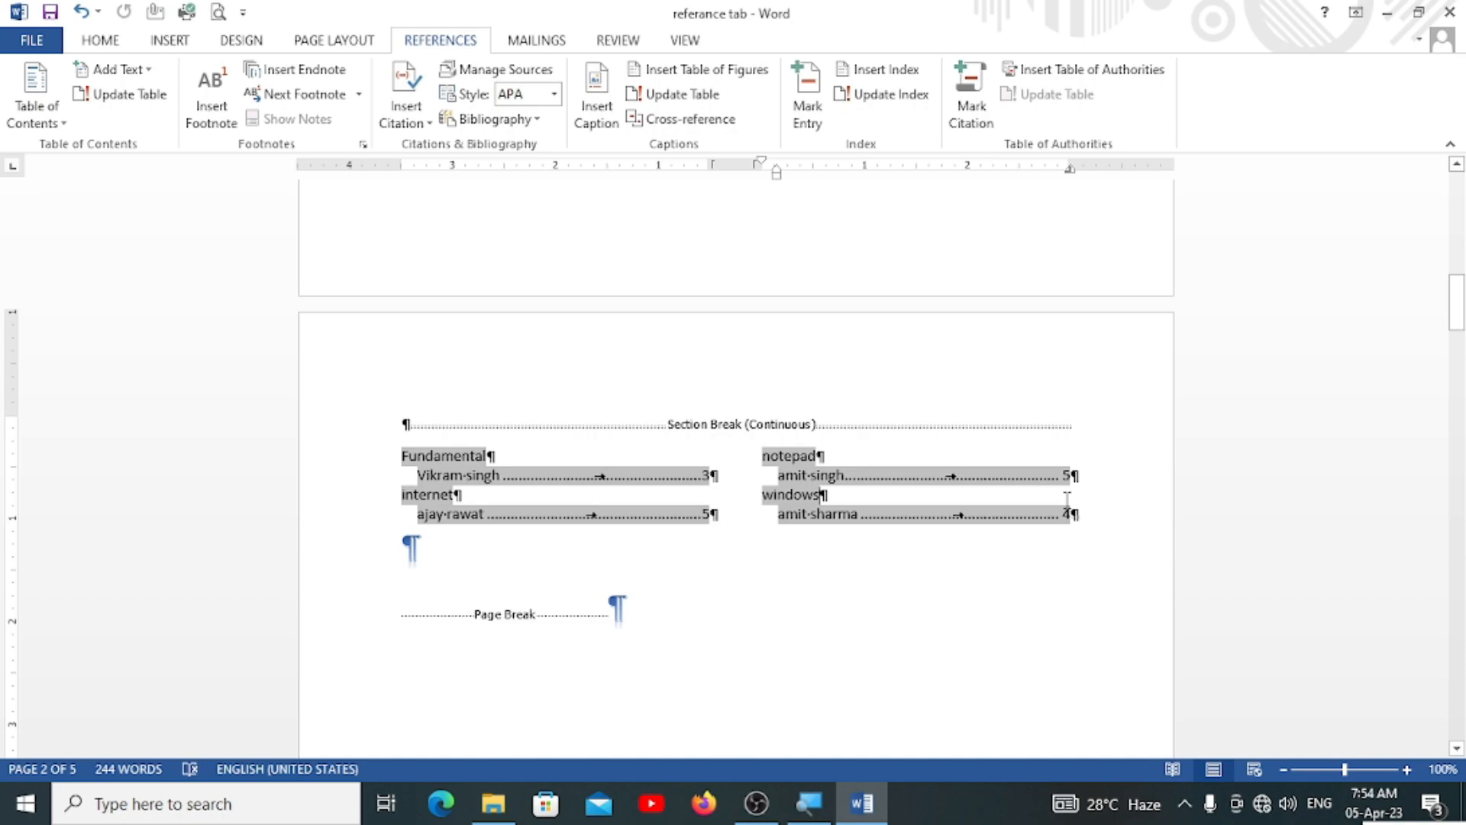
click(883, 70)
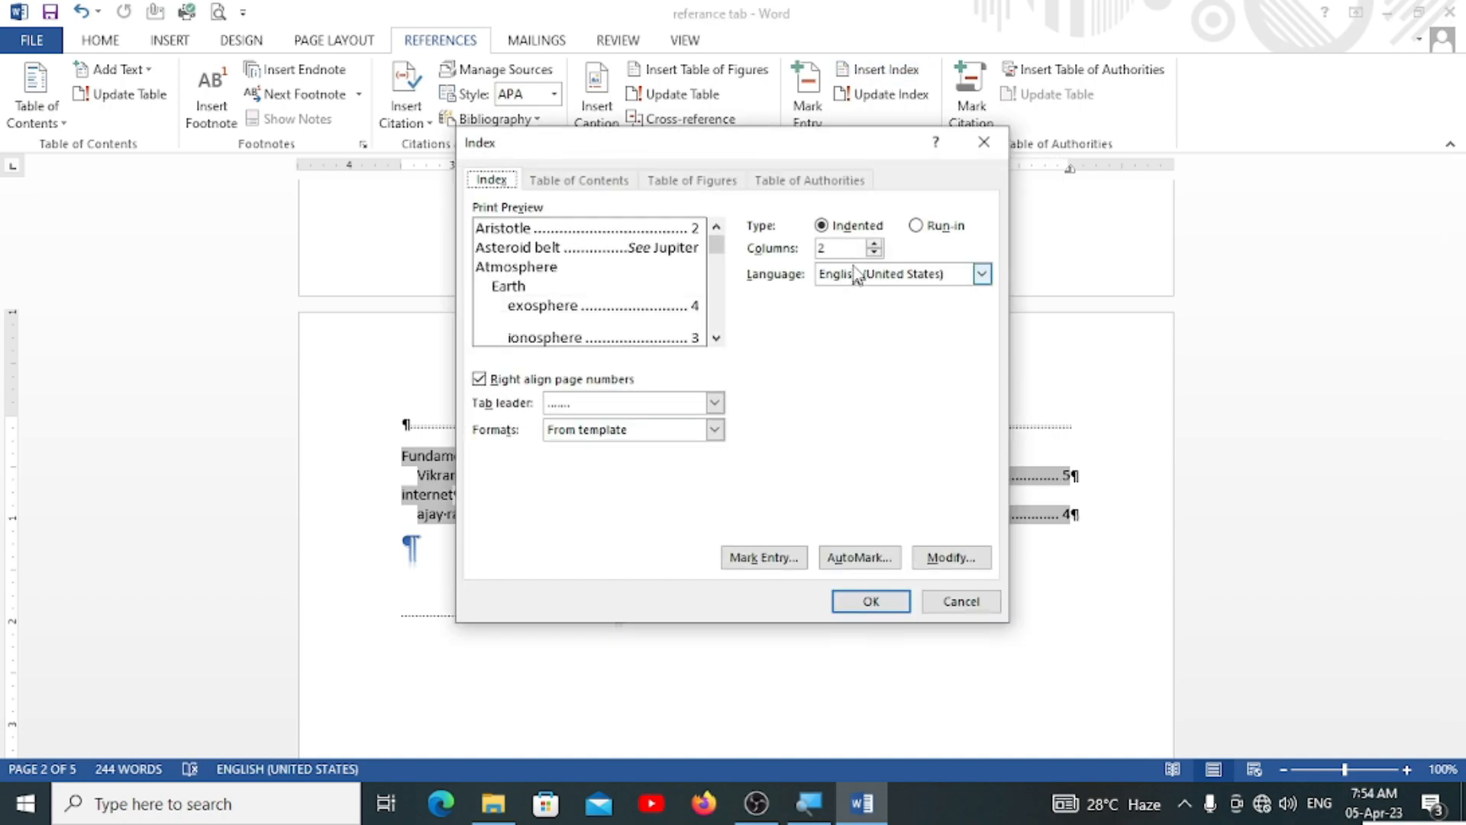
click(874, 252)
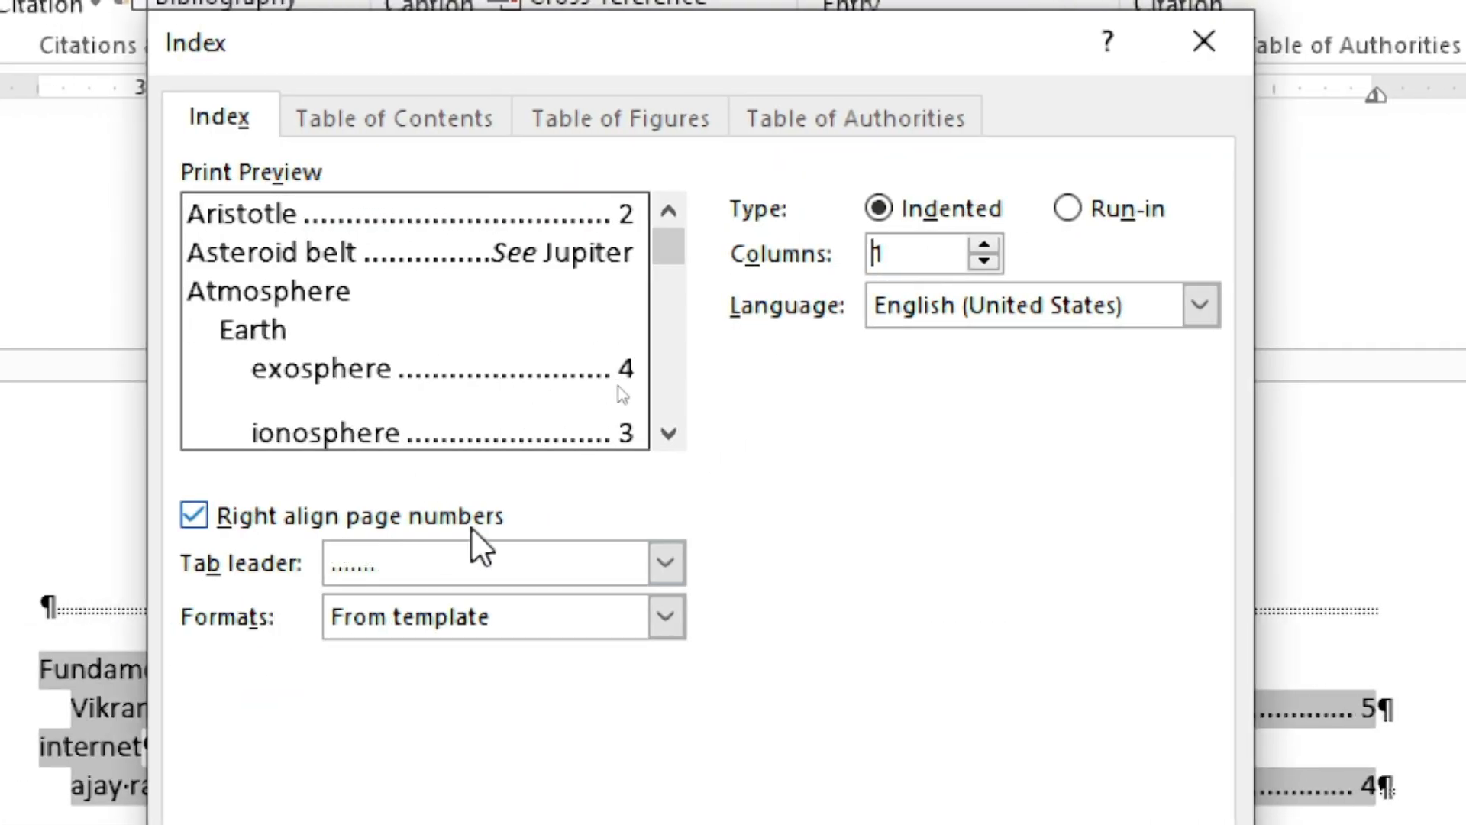
click(667, 564)
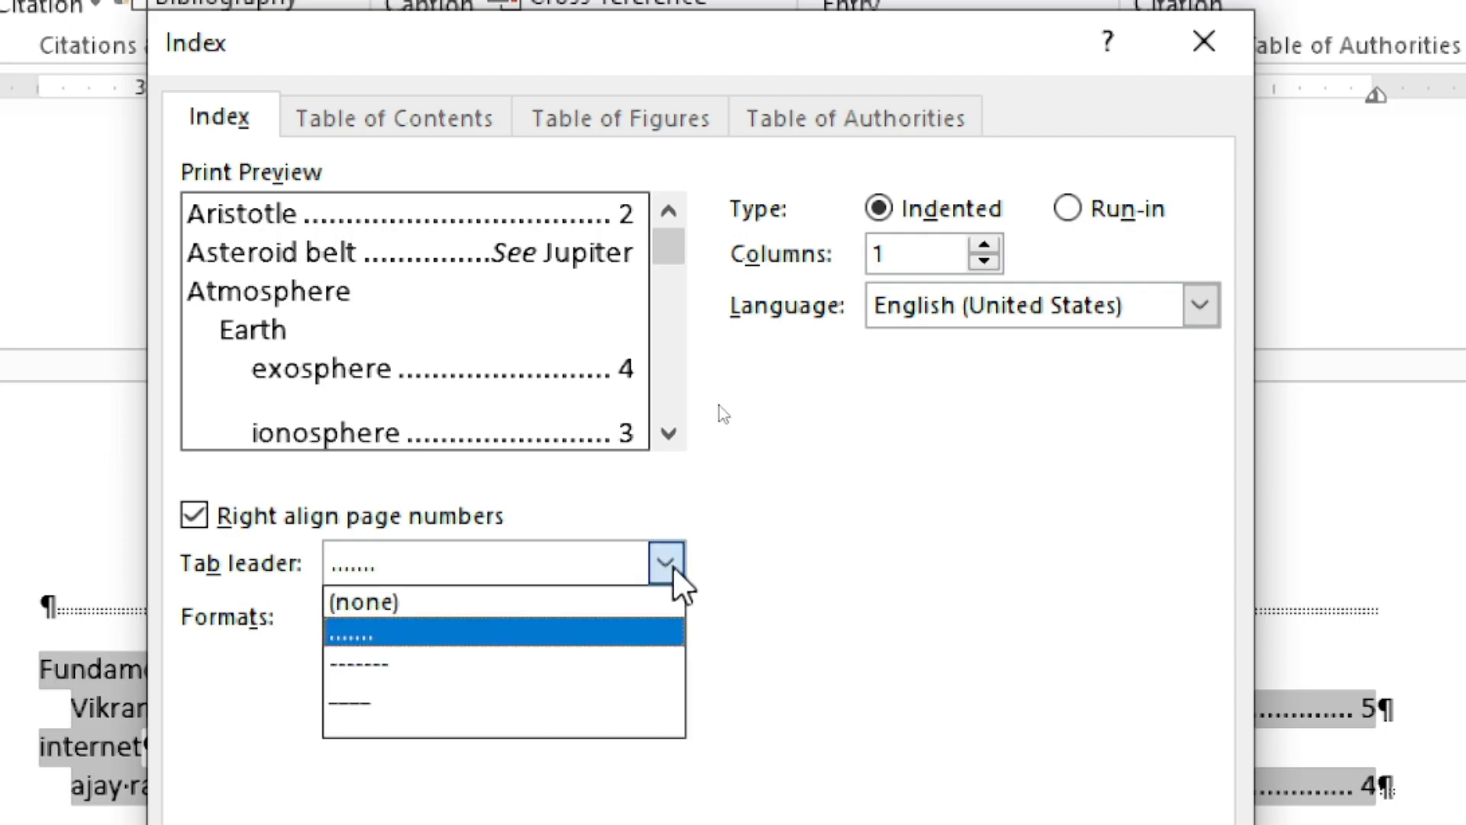
click(366, 669)
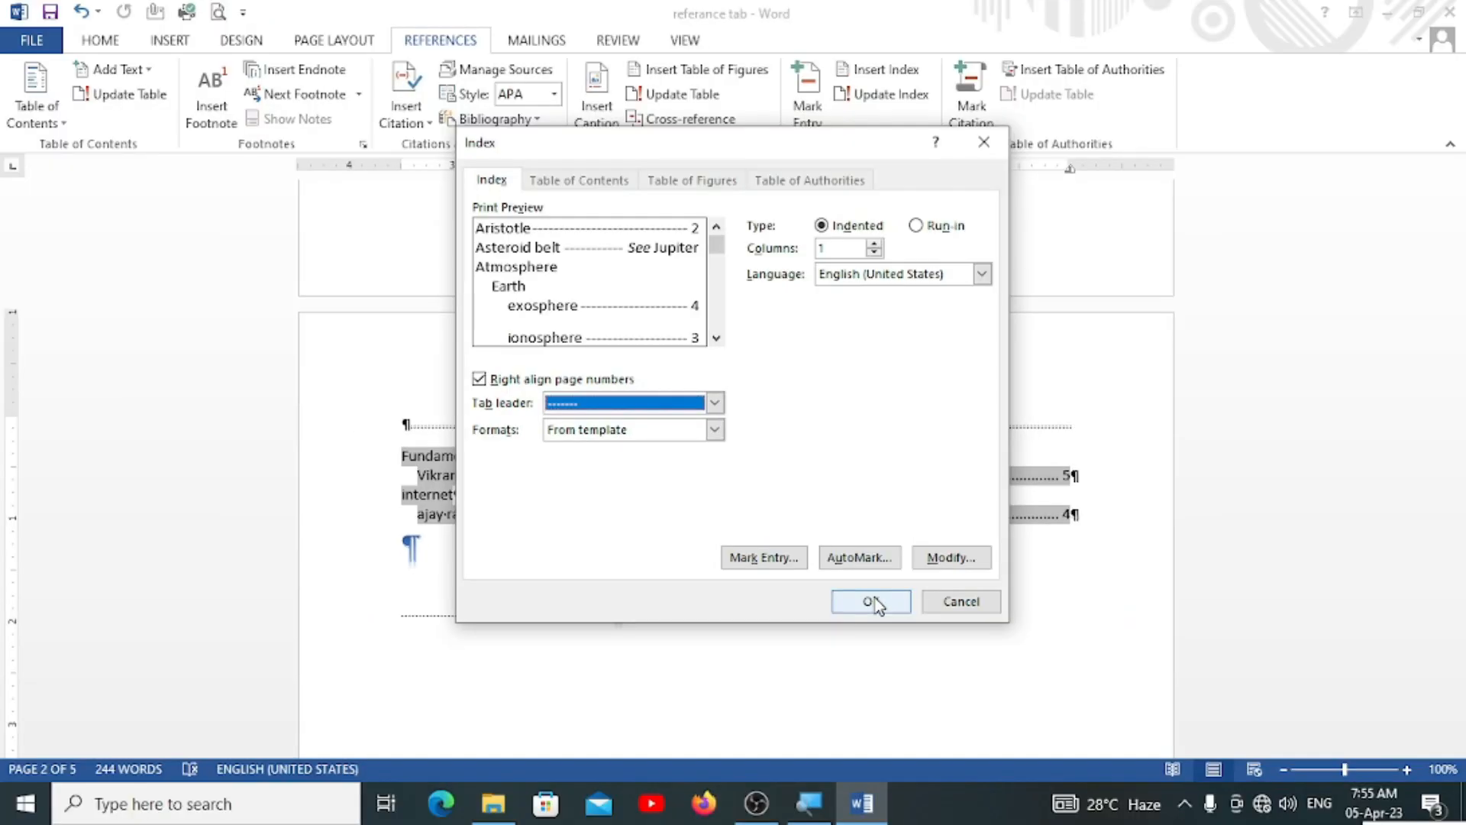
click(878, 611)
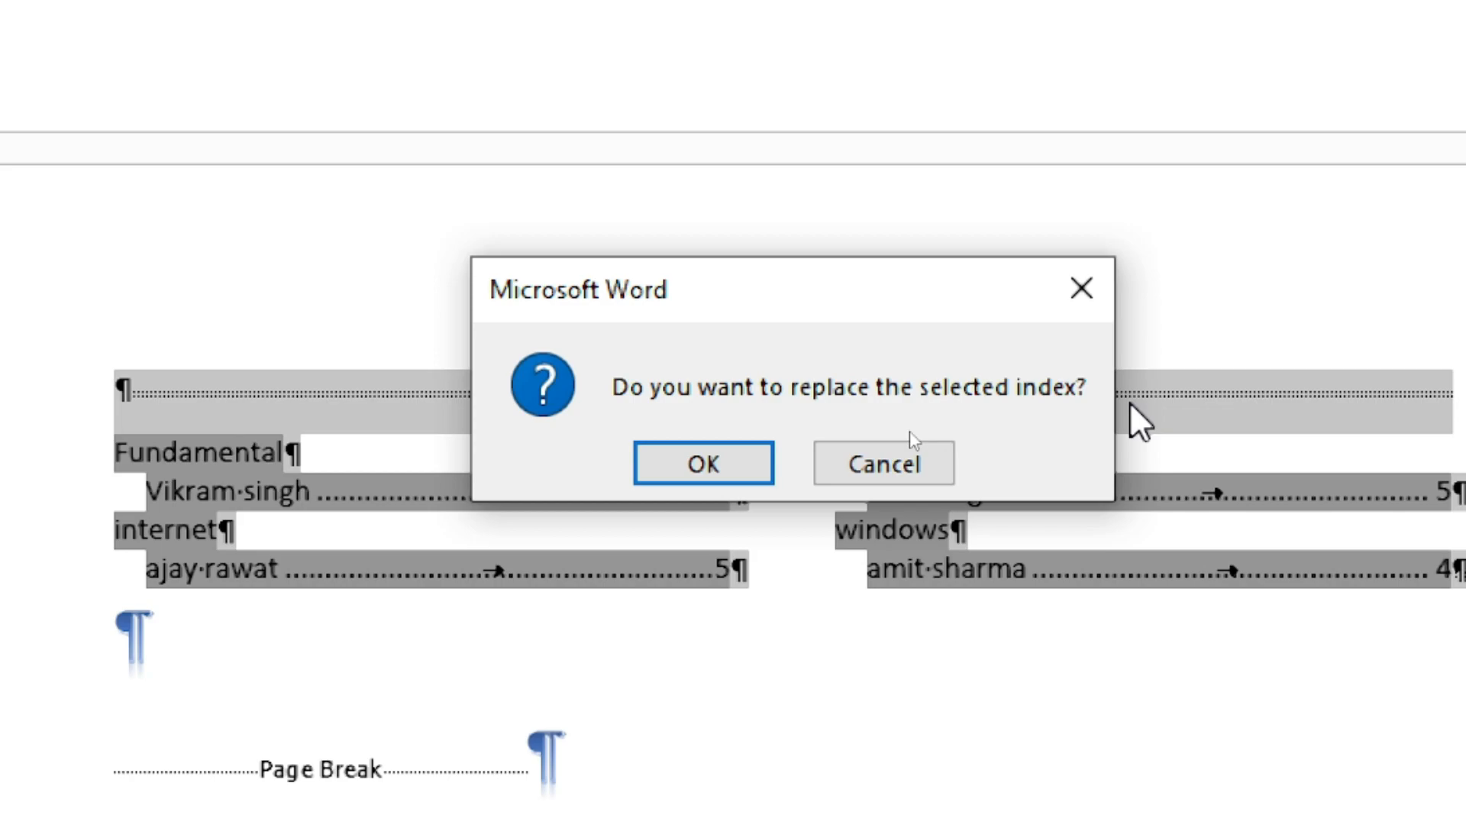
click(680, 469)
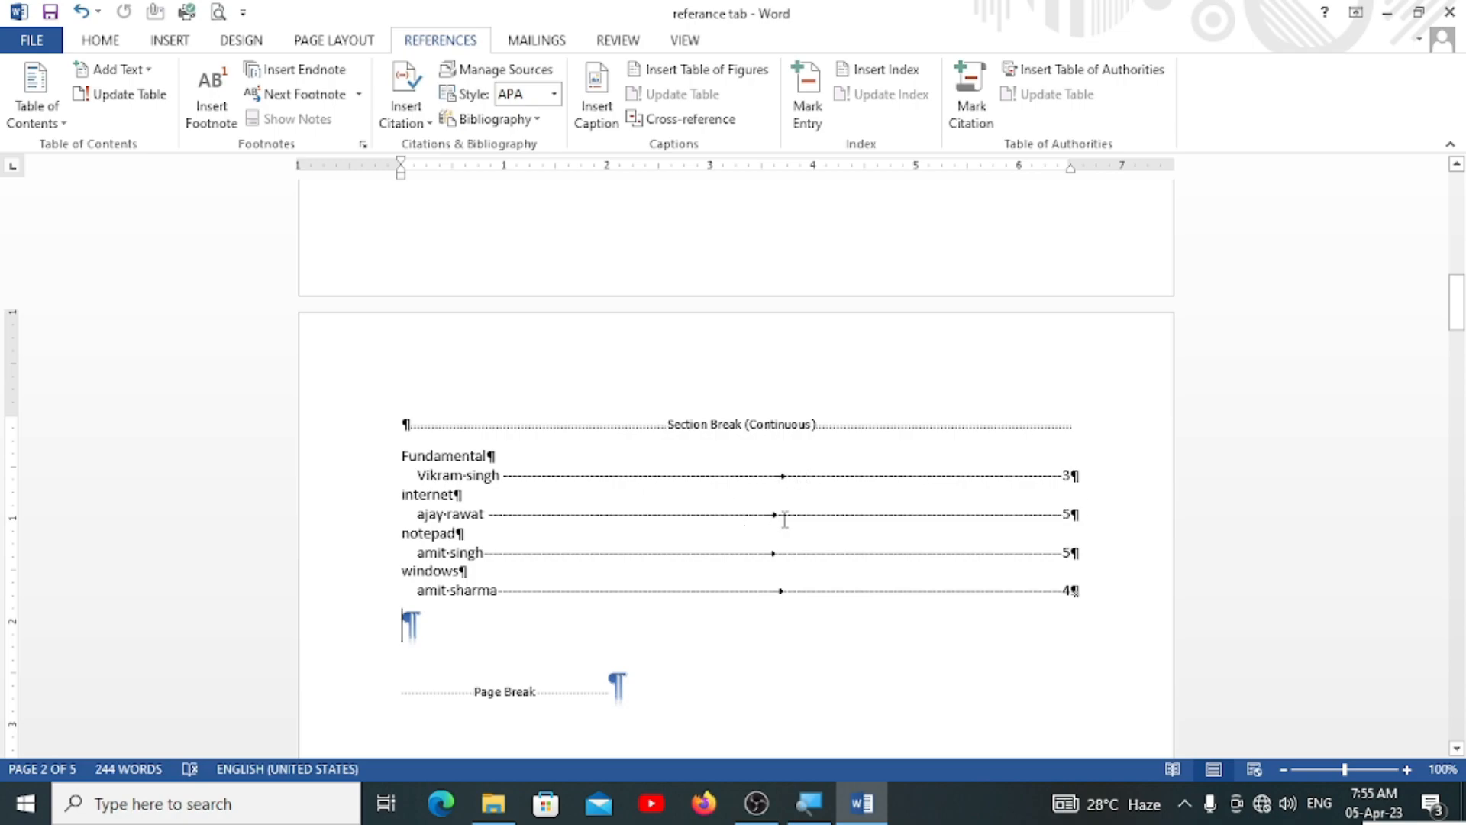
Select the index on page 2 and update it
scroll(812, 533, down, 10)
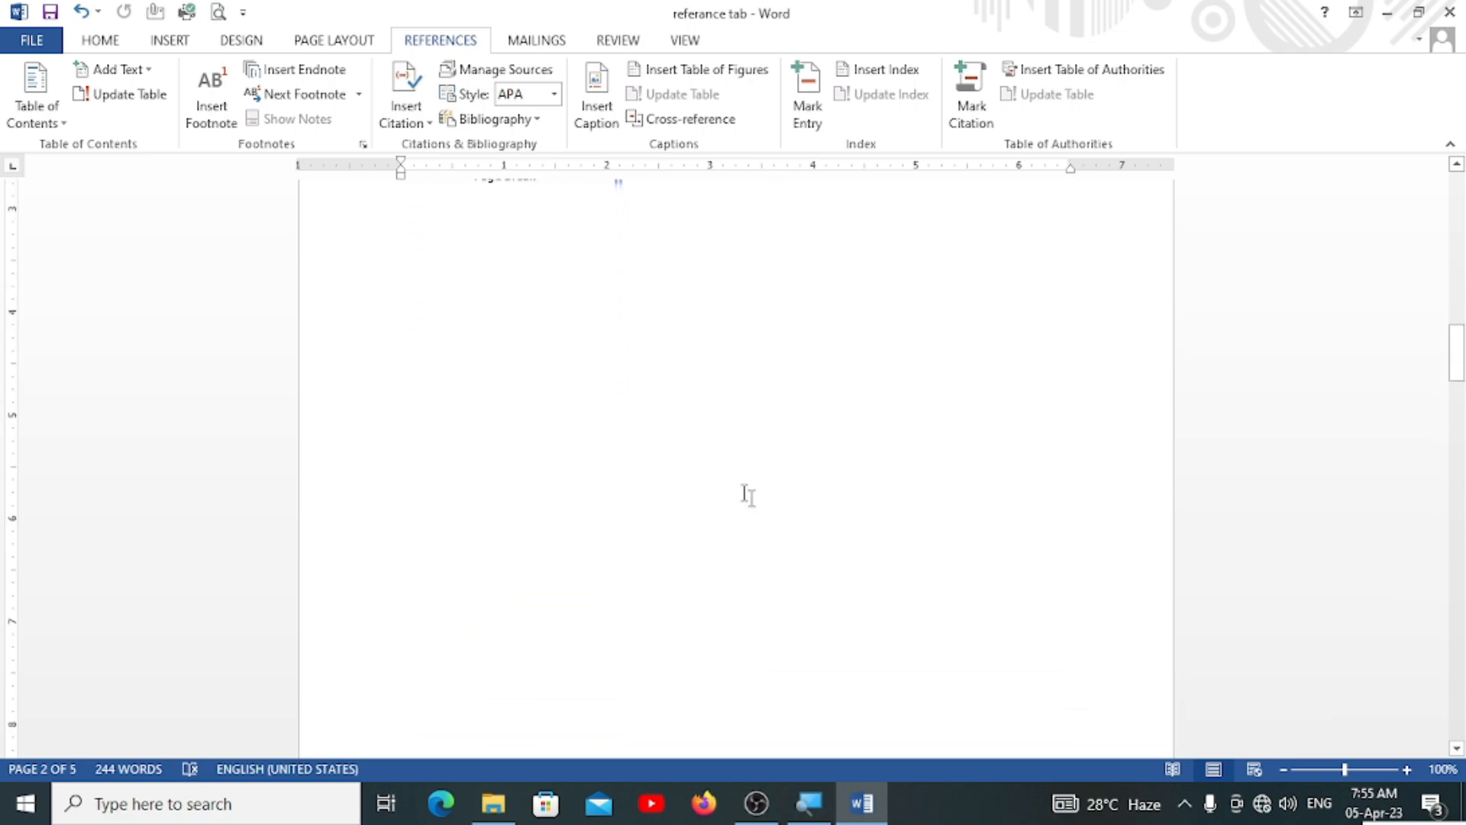
scroll(748, 495, up, 6)
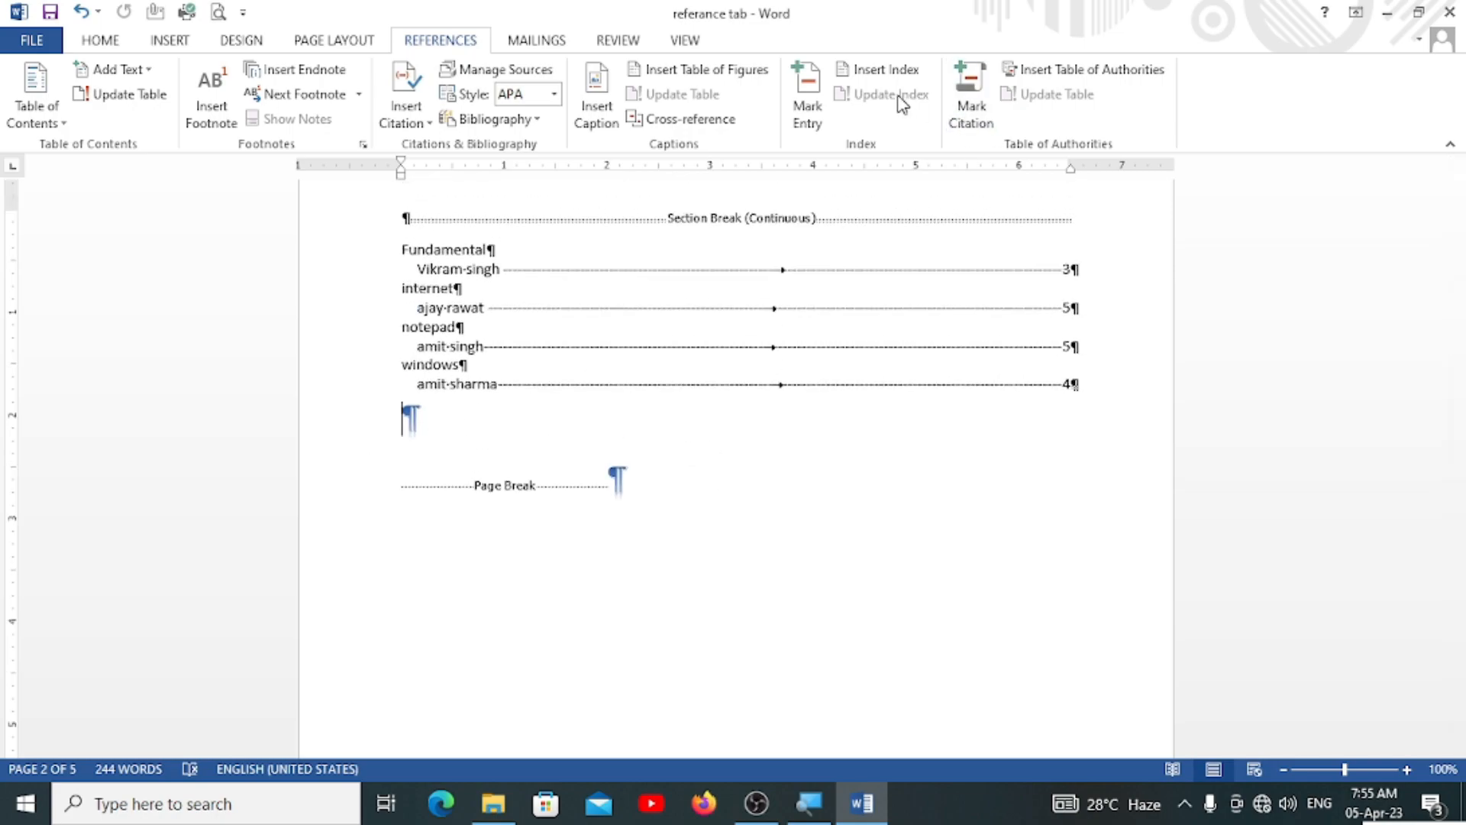
click(777, 306)
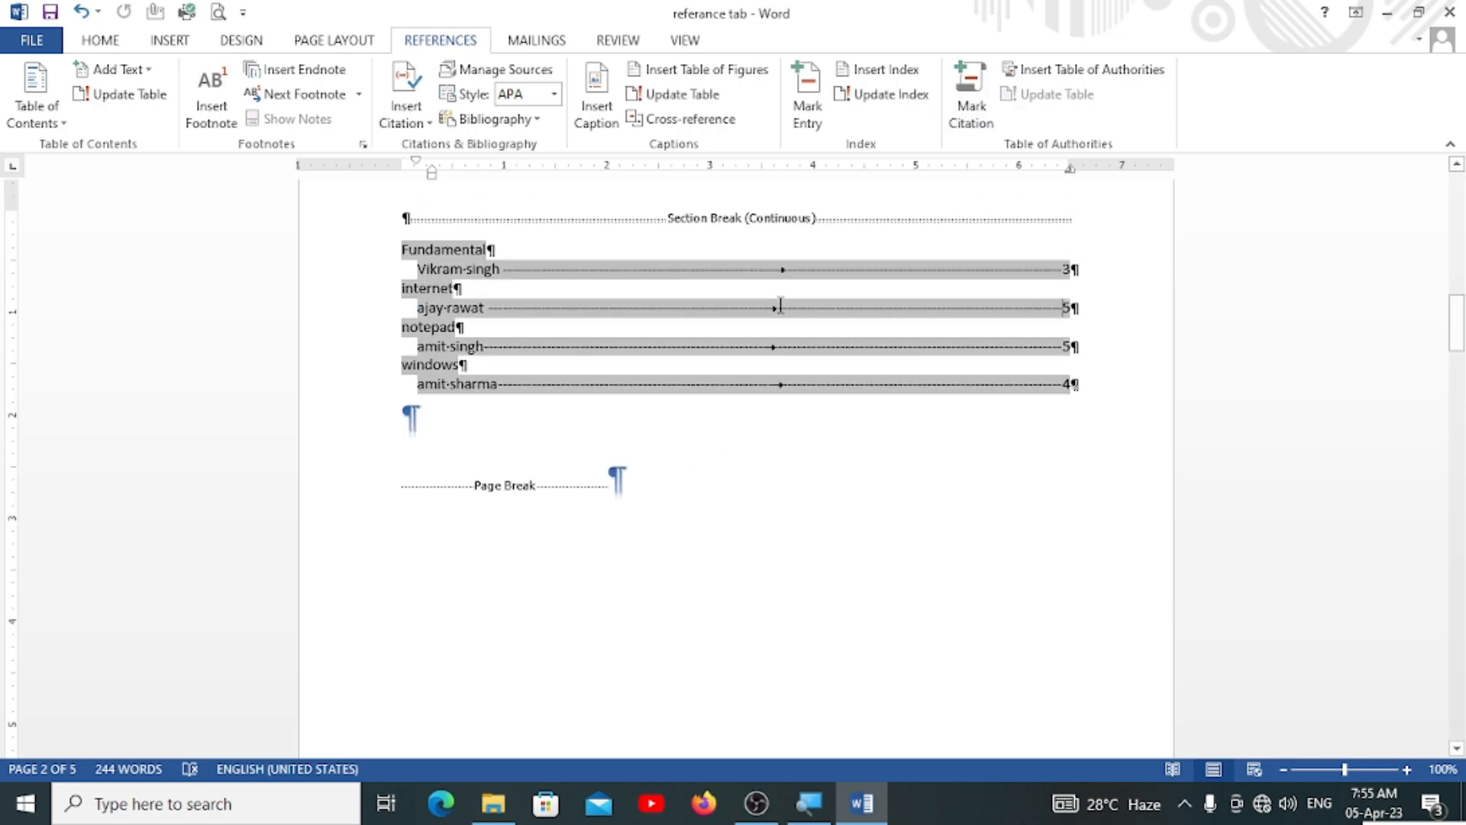
click(889, 104)
Insert a page break directly before the Windows heading
scroll(896, 318, down, 8)
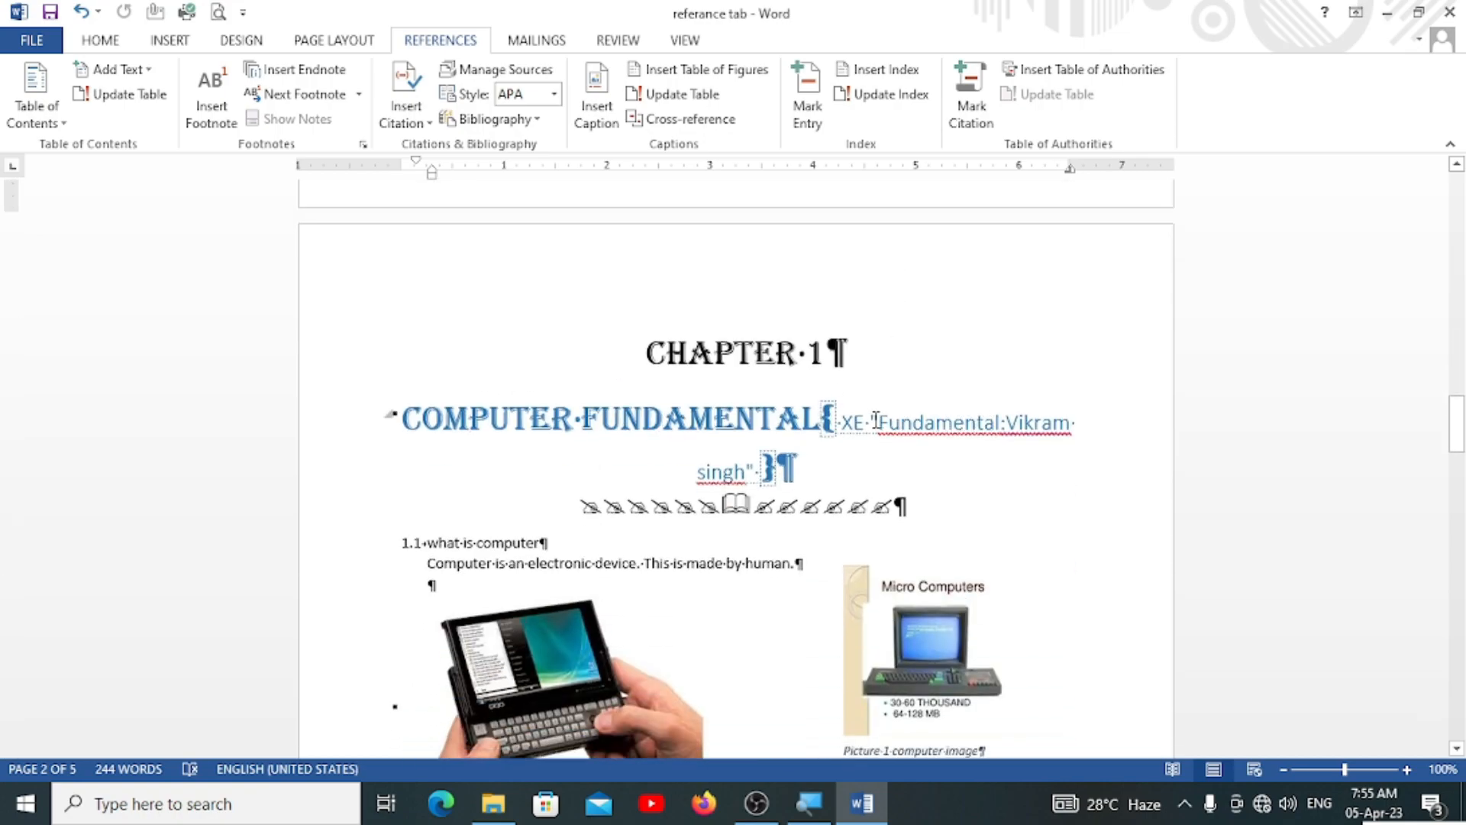
scroll(665, 505, down, 15)
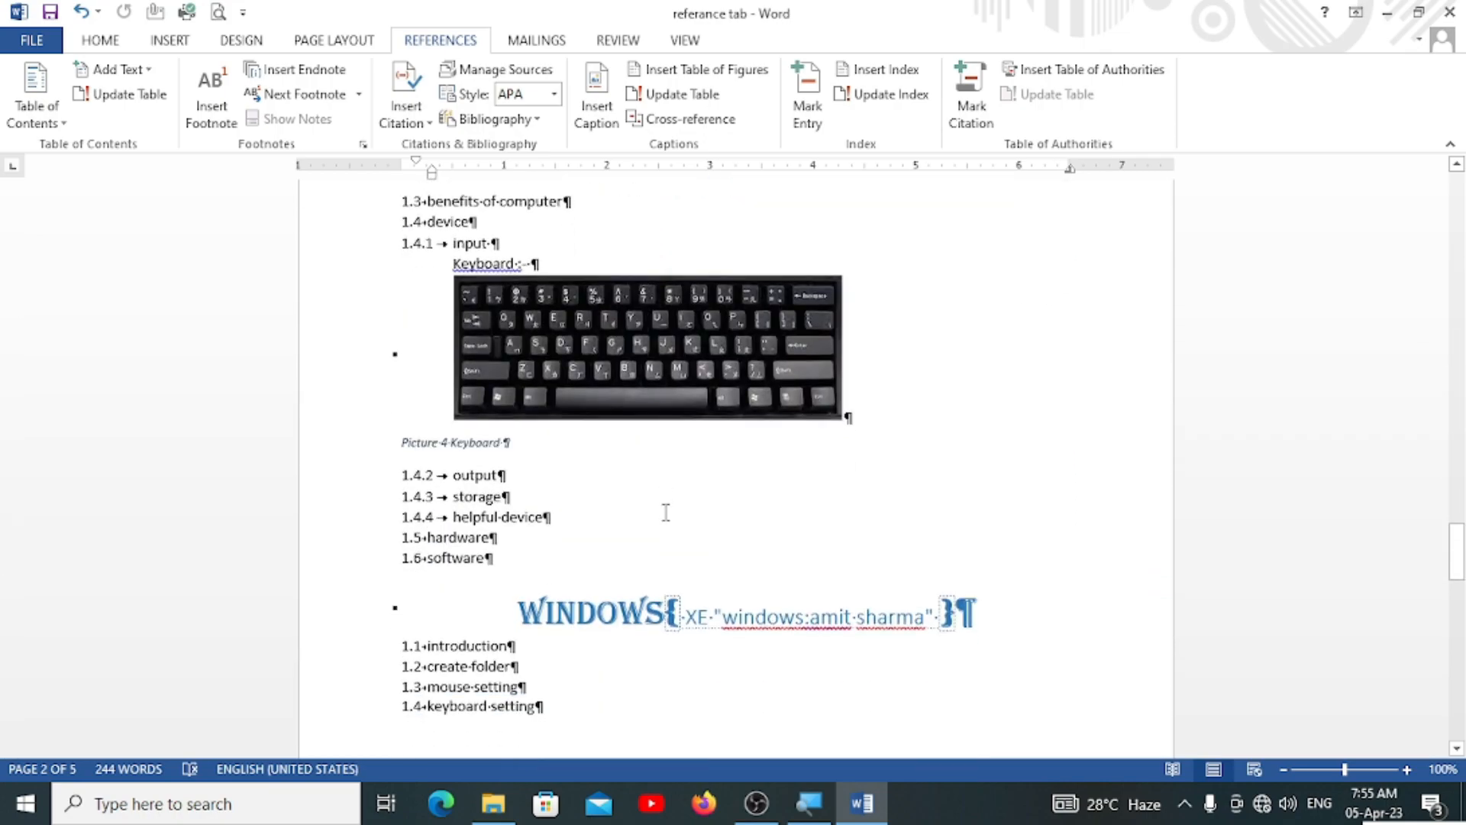
scroll(665, 513, down, 7)
click(522, 243)
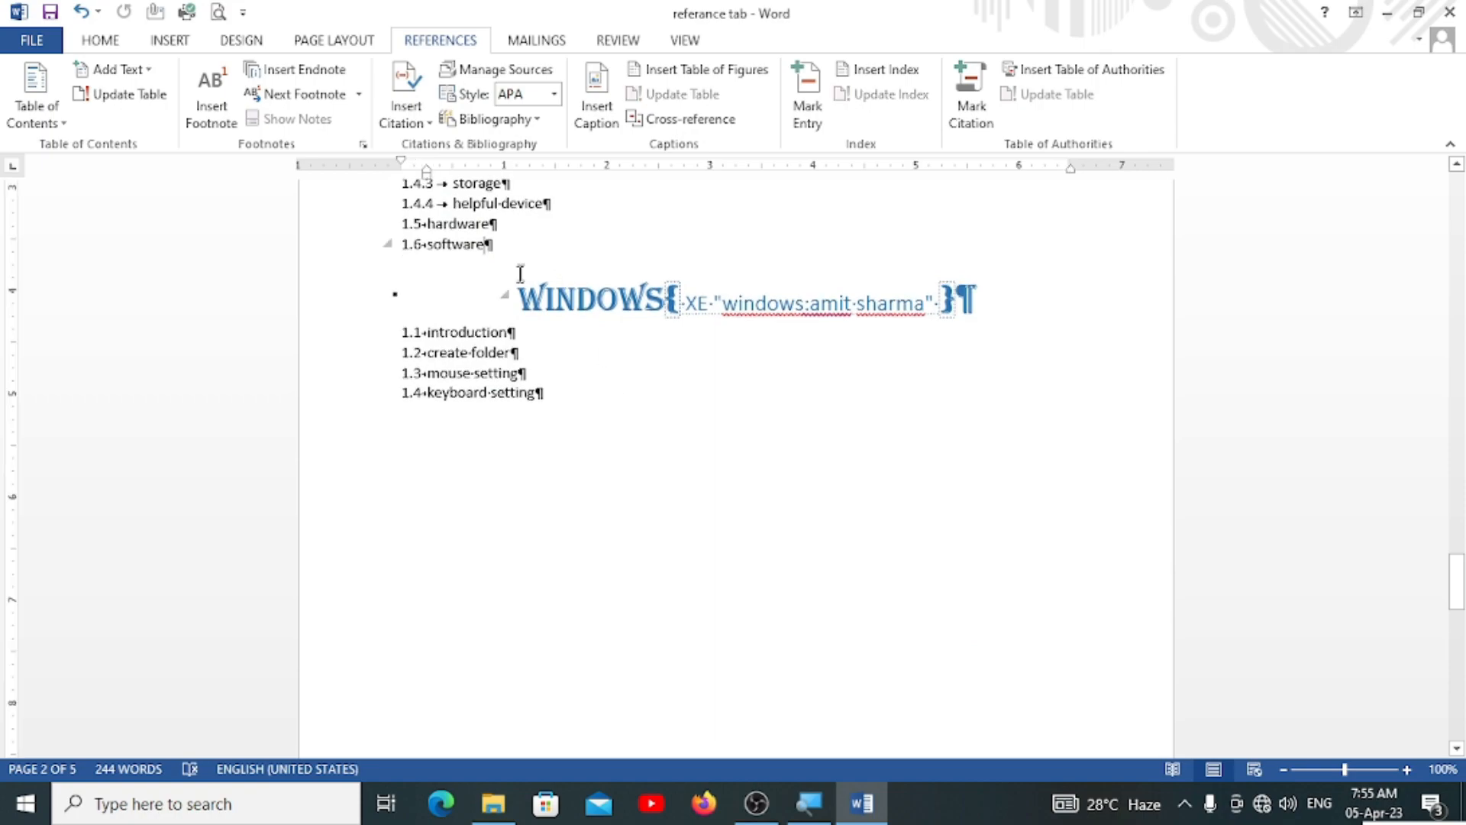
click(523, 304)
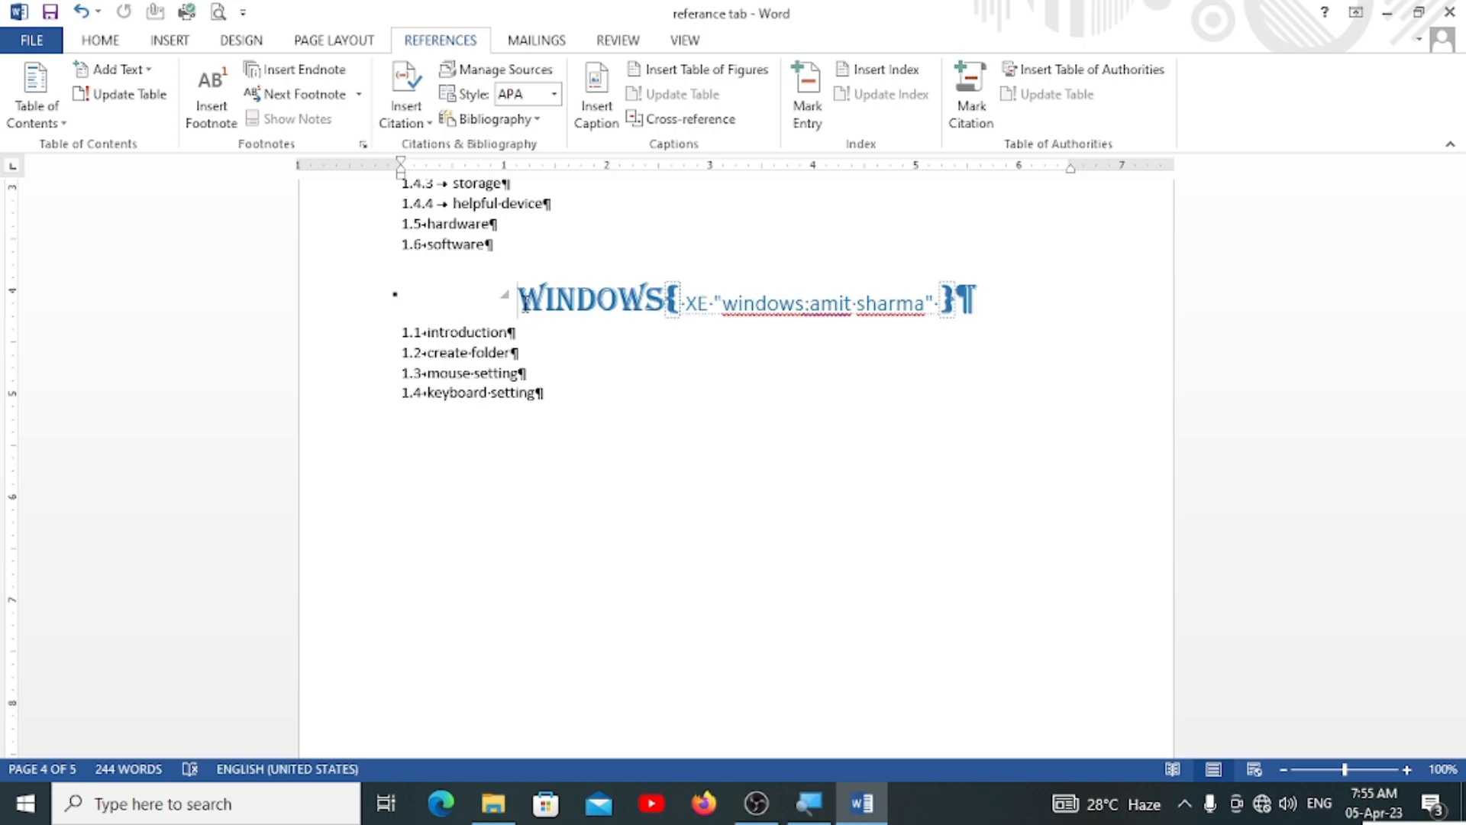
Update the index on page 2 to reflect the new page break, and save the document
scroll(526, 304, up, 10)
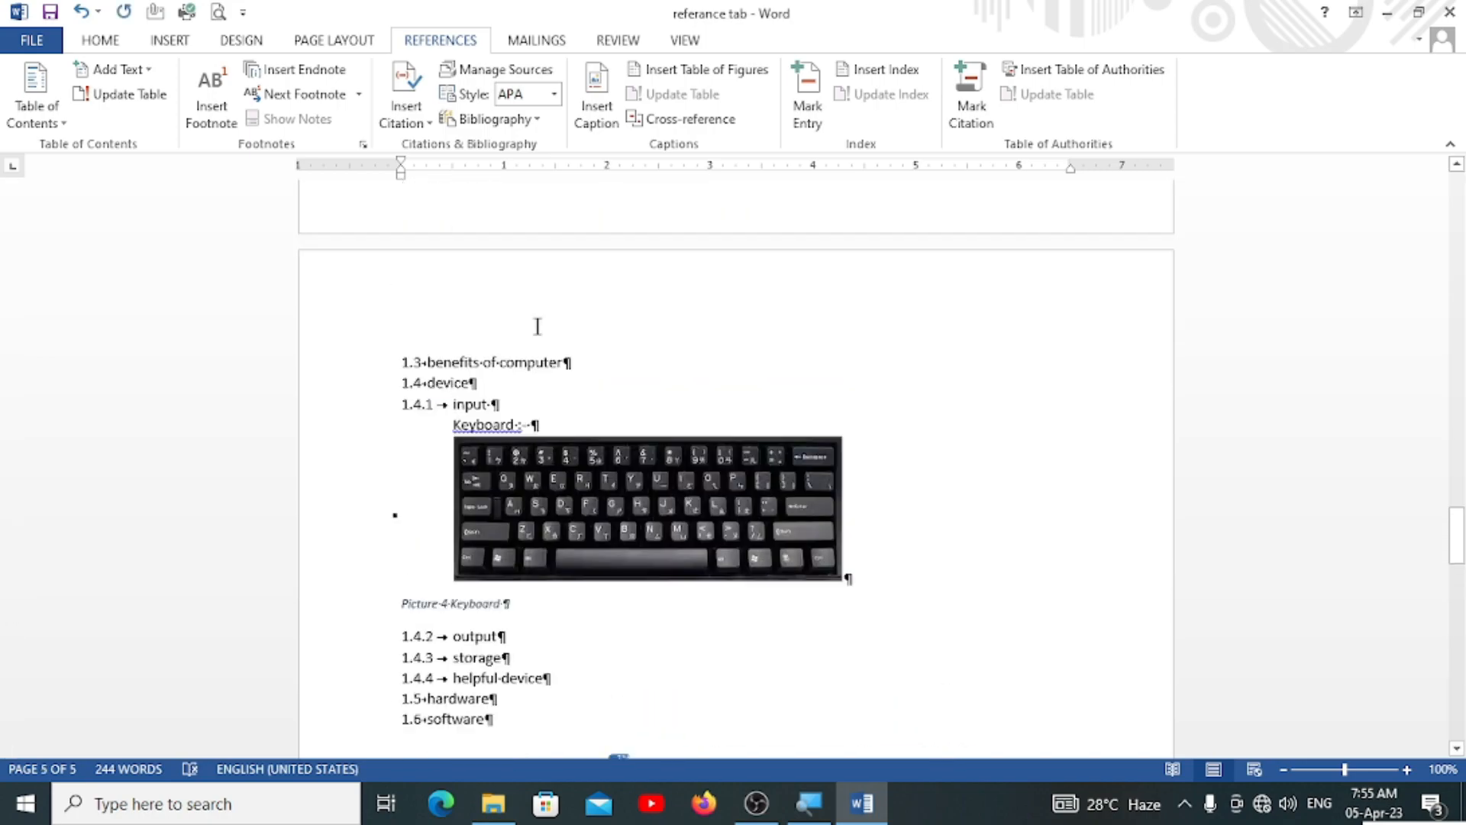
scroll(638, 530, up, 20)
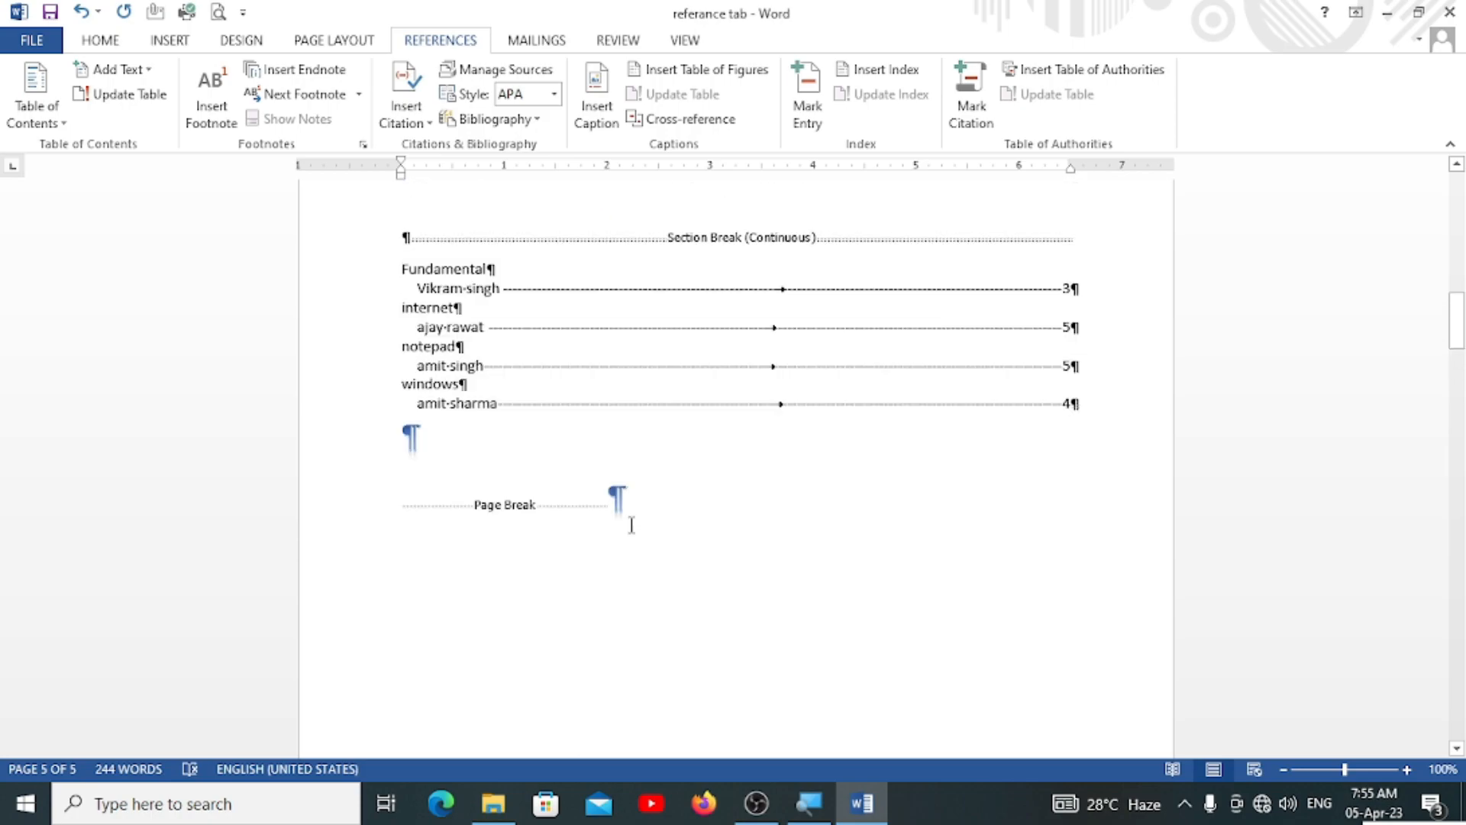
scroll(619, 512, up, 5)
click(594, 648)
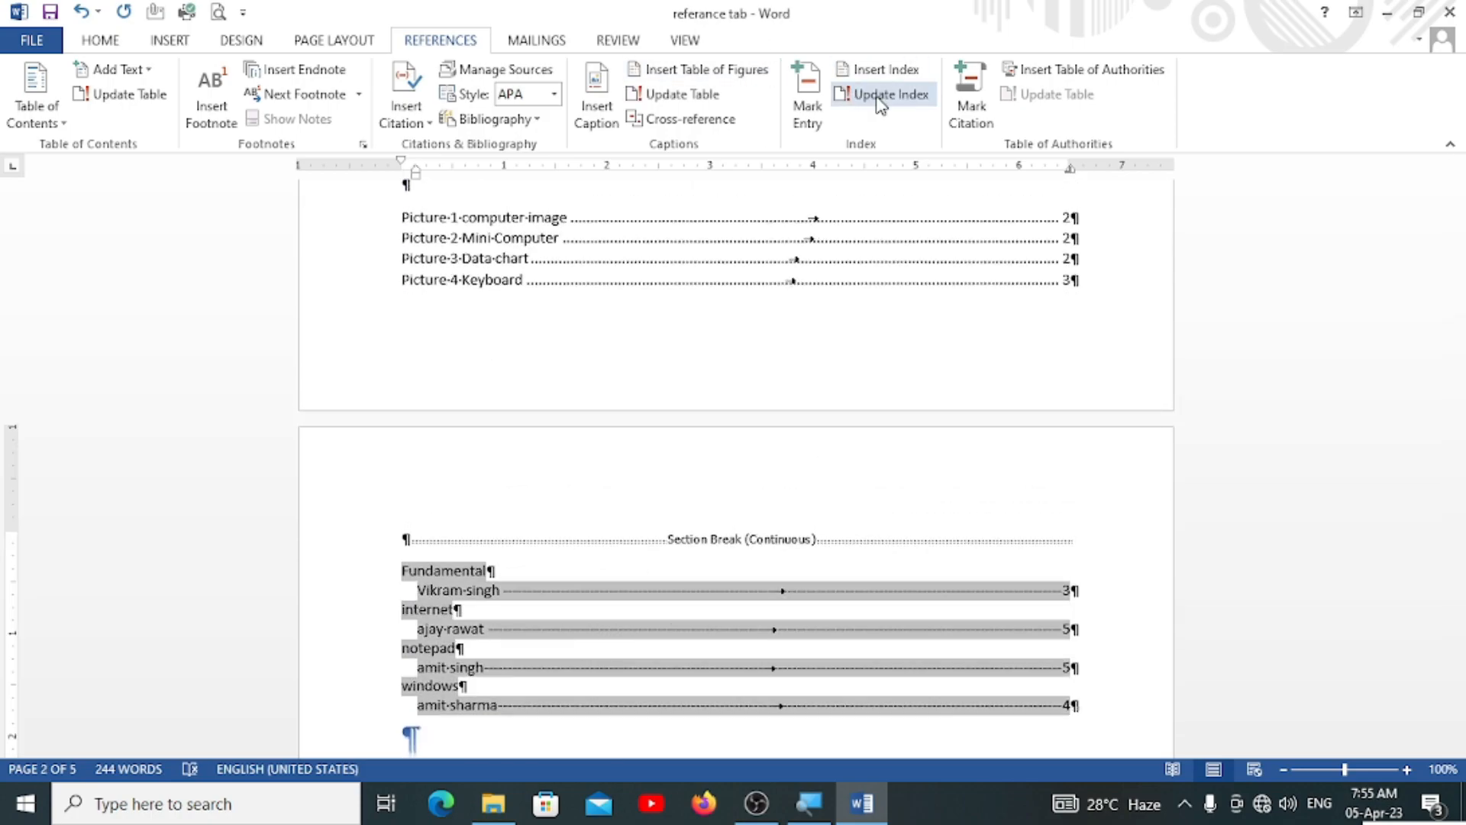
scroll(1064, 576, down, 2)
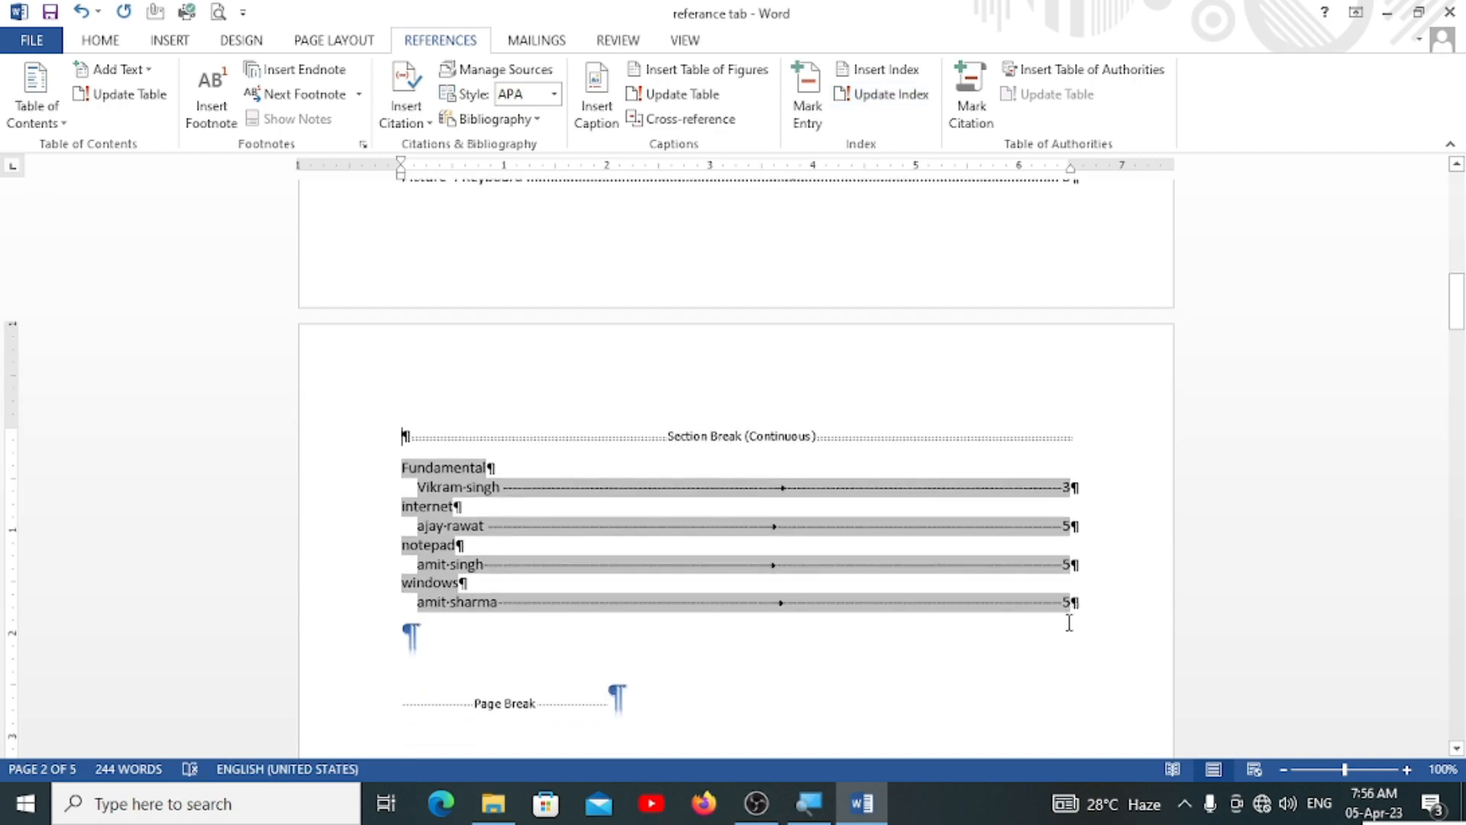
key(ctrl+s)
Add an empty paragraph between the index and the page break on page 2
scroll(898, 519, down, 5)
click(593, 448)
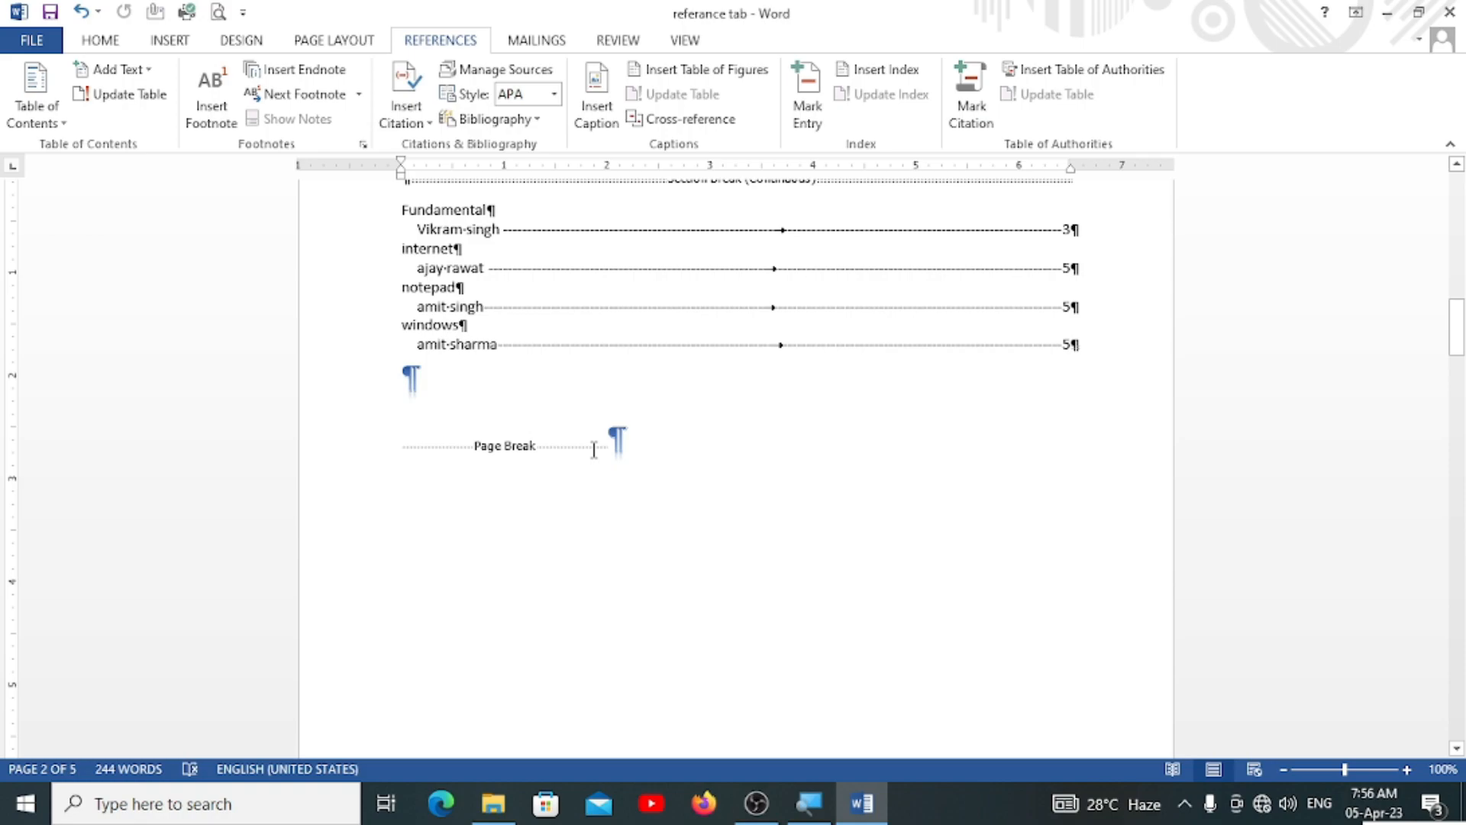
key(Return)
scroll(501, 517, down, 7)
scroll(570, 455, up, 20)
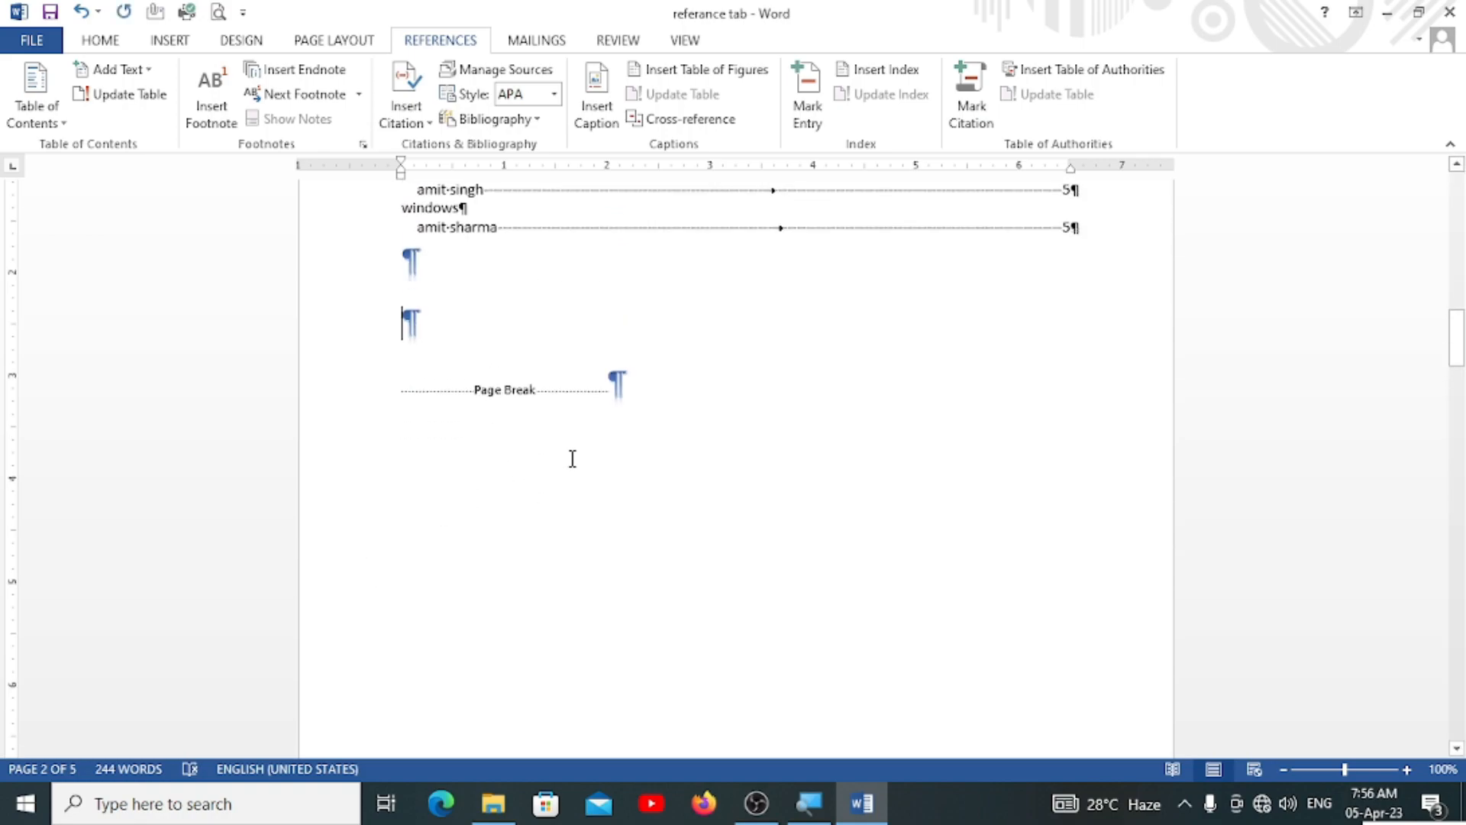
click(572, 458)
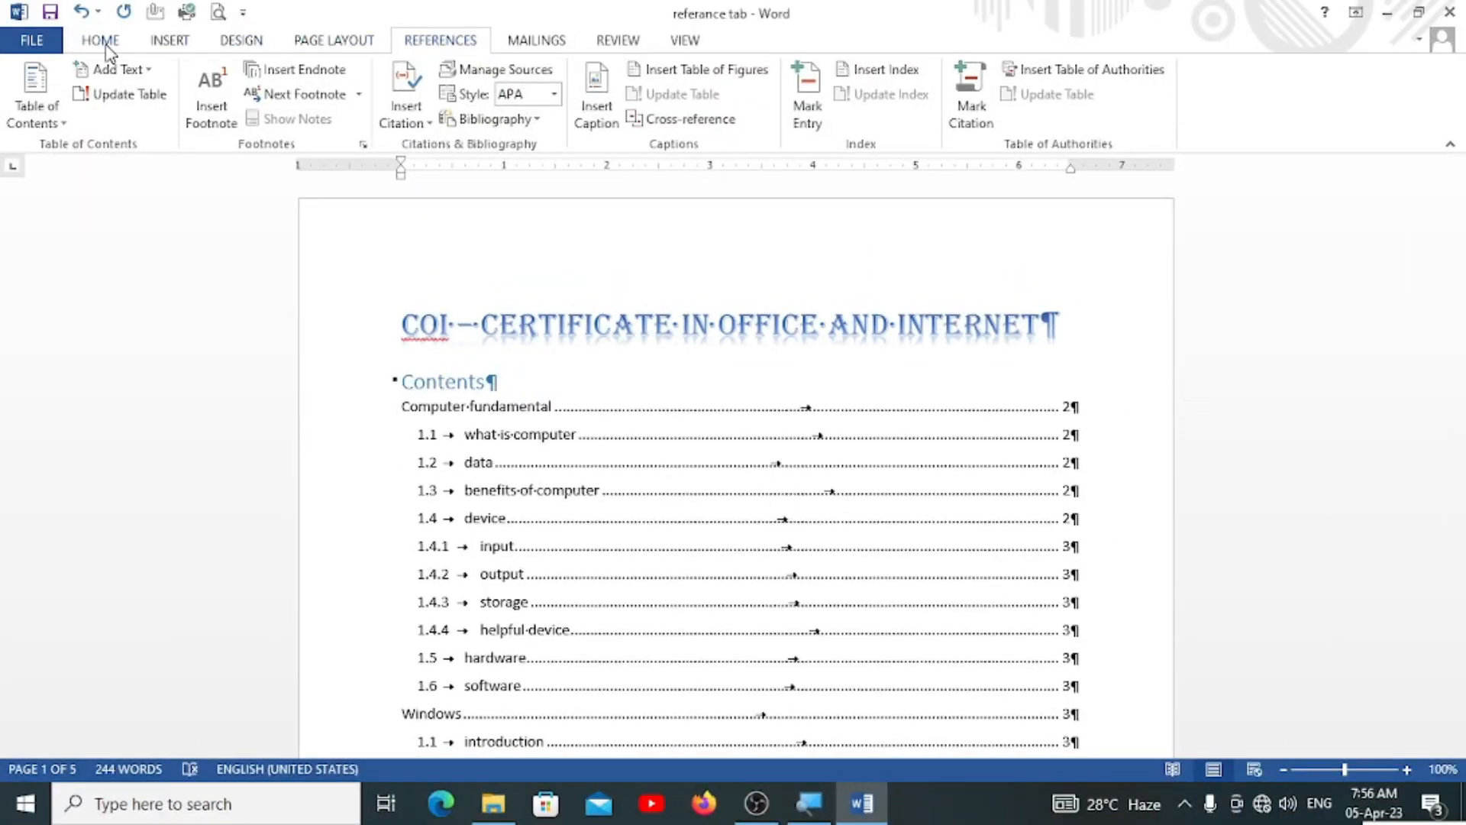
Hide the paragraph marks and other formatting symbols in the document
click(106, 46)
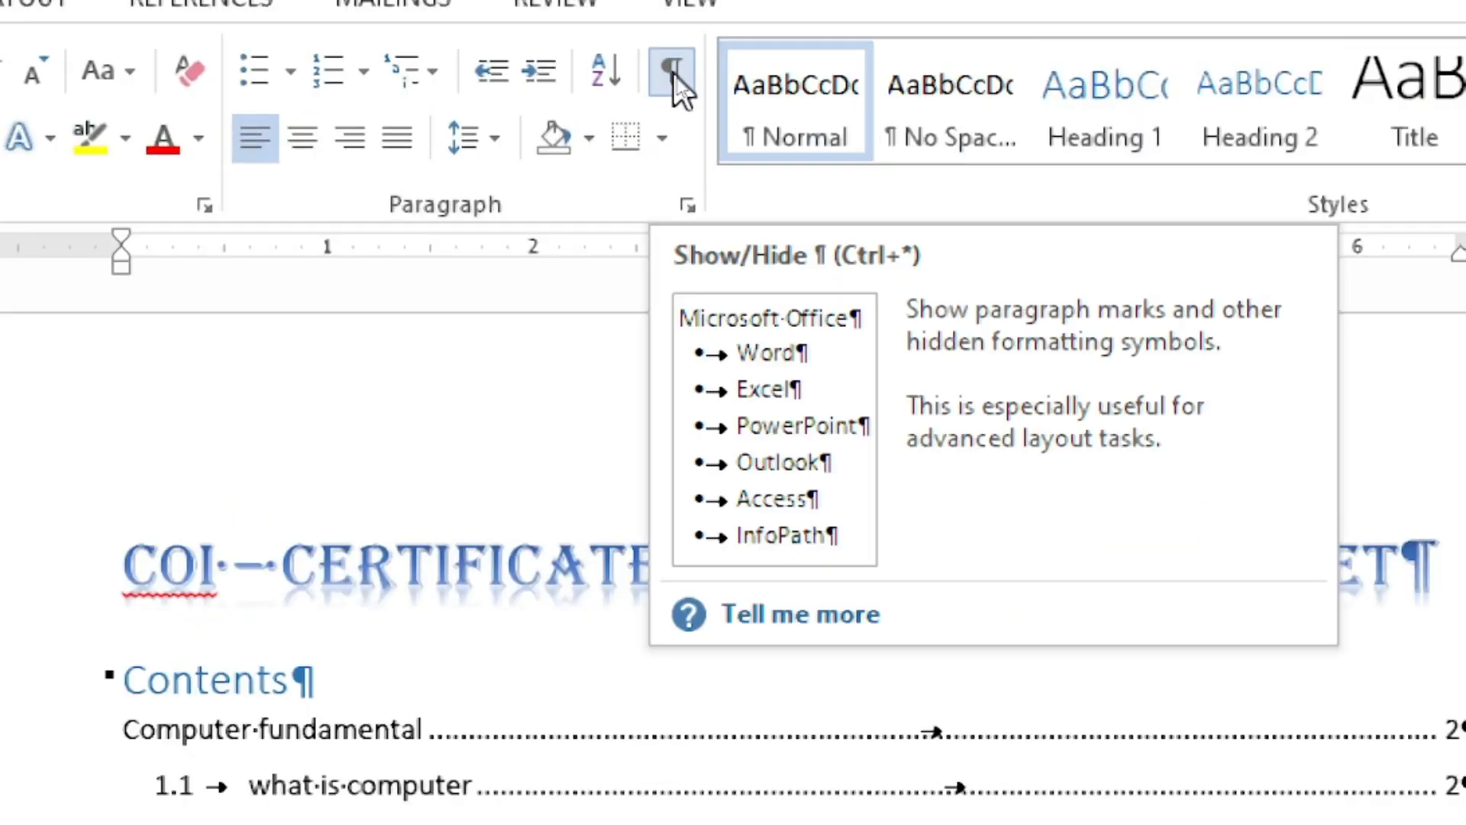
click(675, 83)
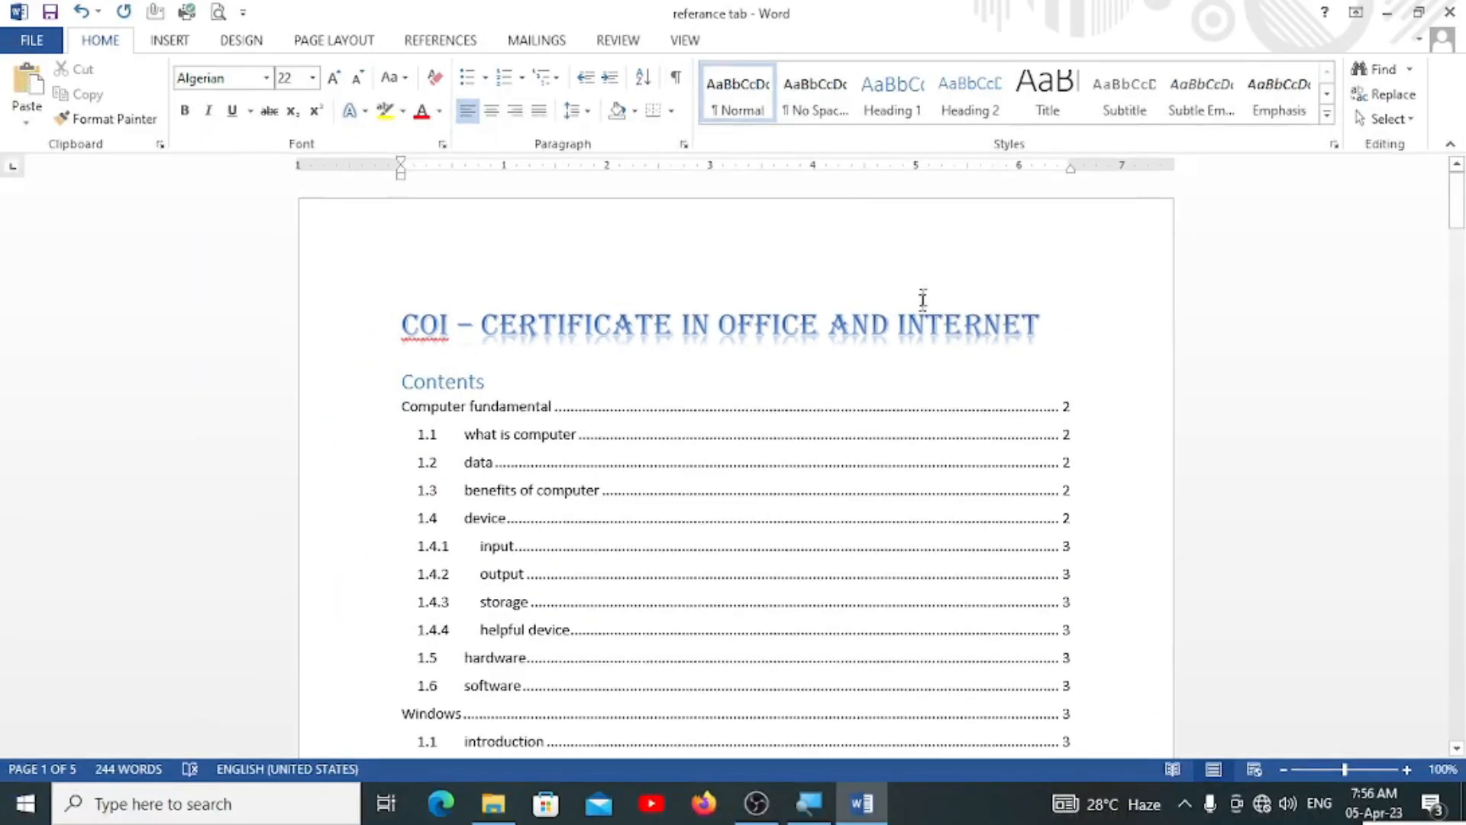
scroll(936, 477, down, 6)
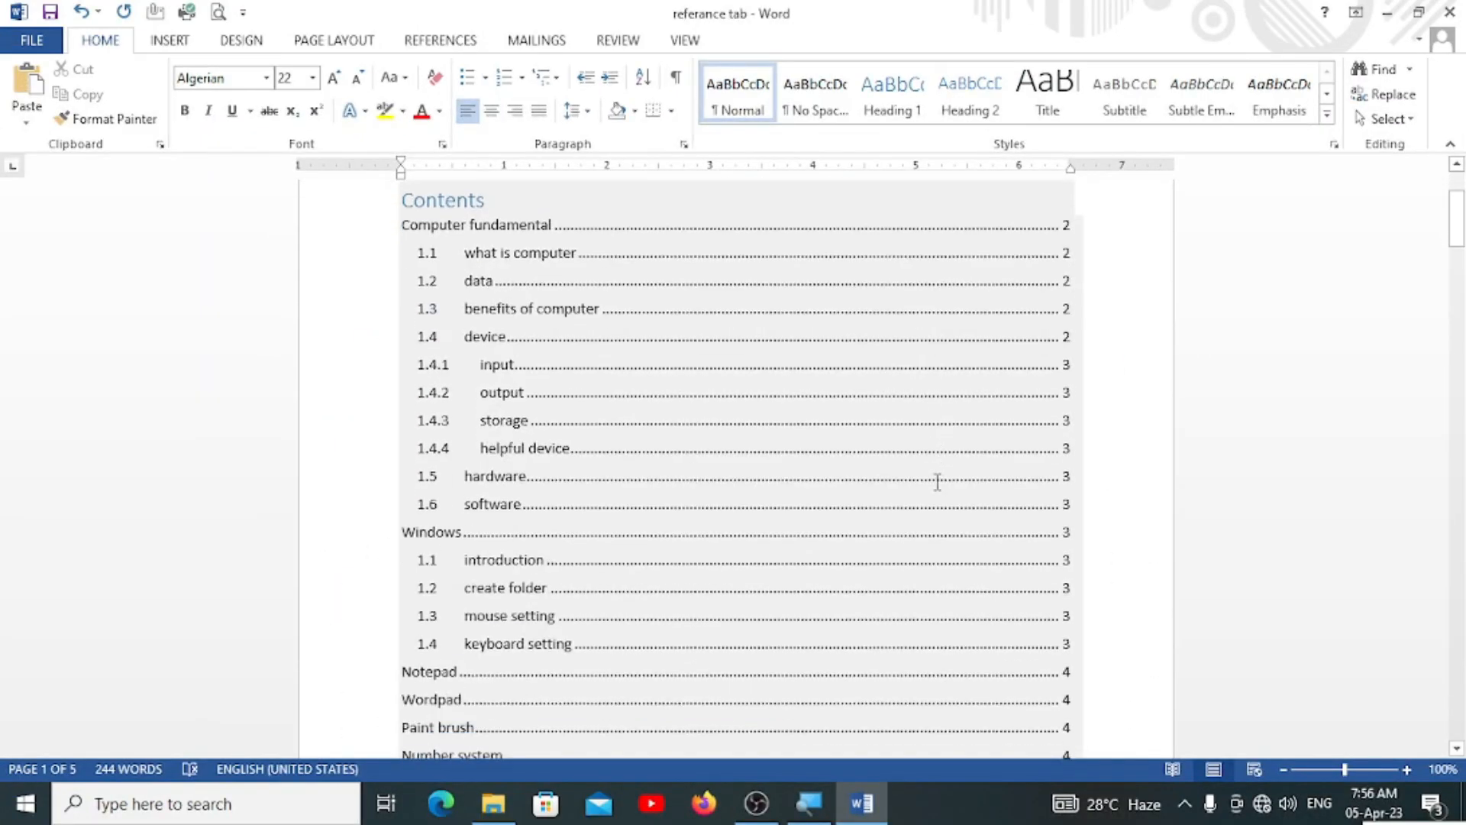
scroll(933, 475, down, 8)
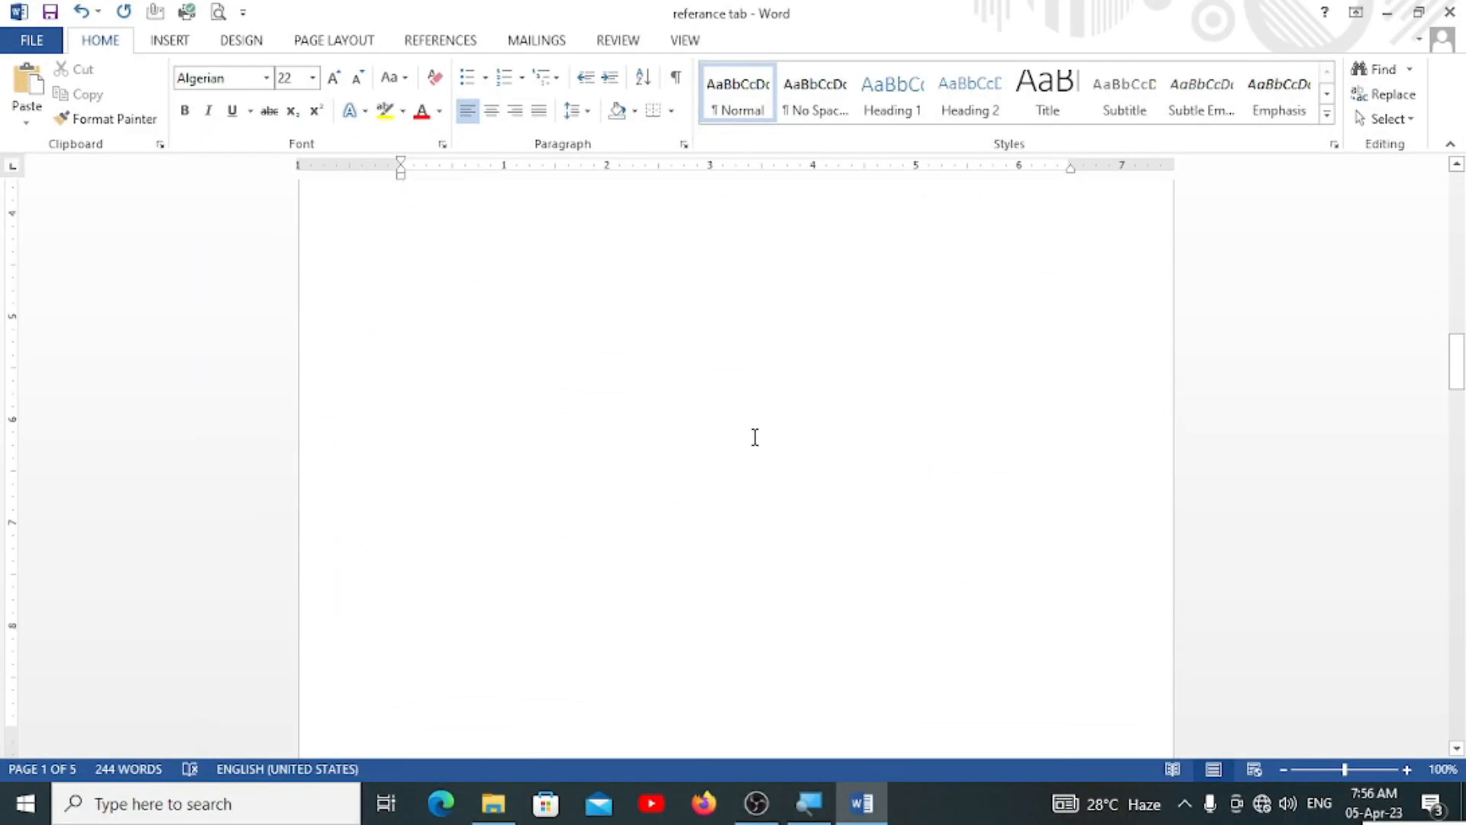
scroll(484, 403, up, 2)
scroll(443, 348, down, 1)
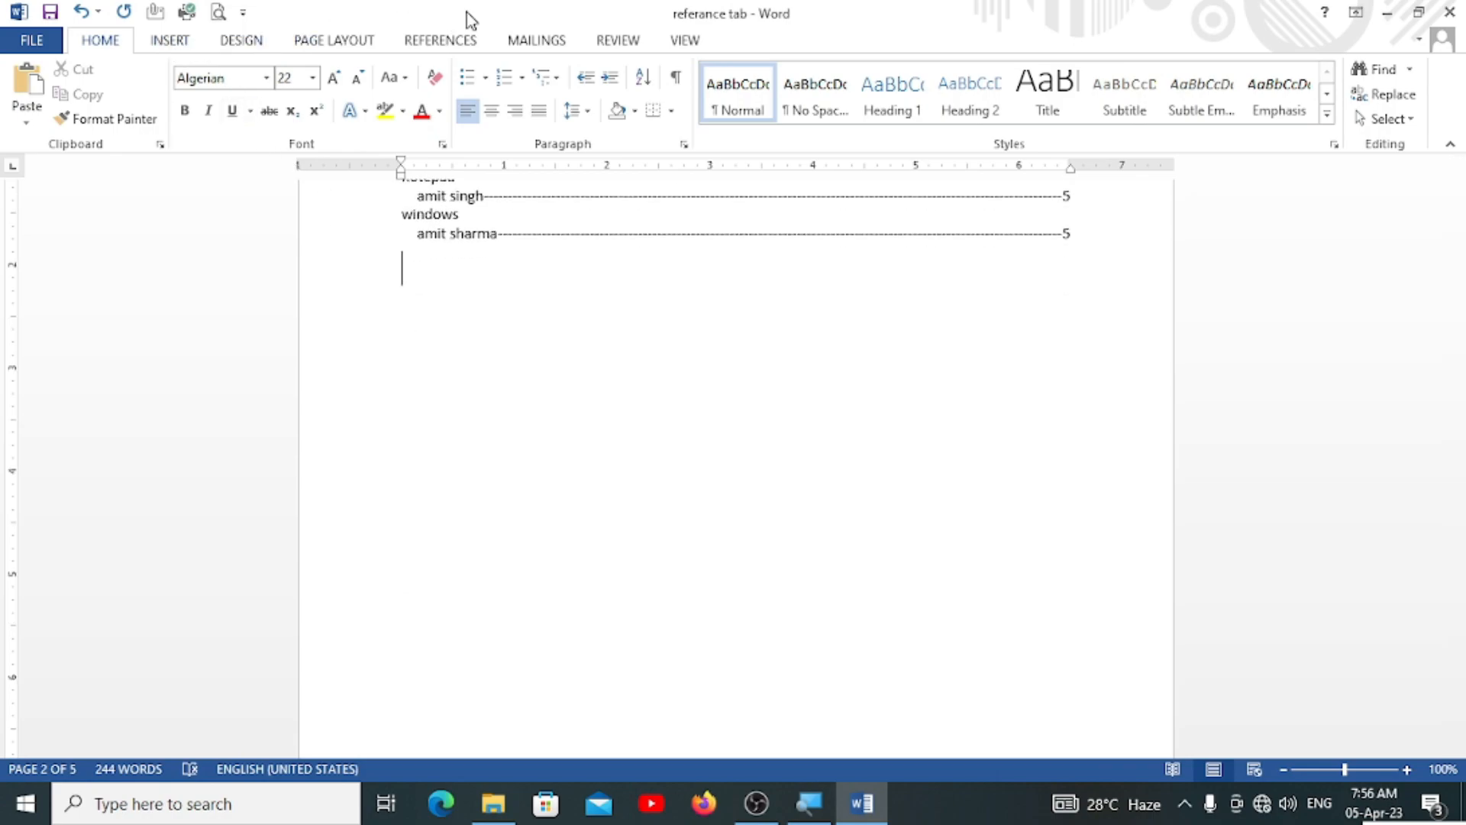
Start marking a citation for the word "Fundamental" in the Computer Fundamental heading of Chapter 1
click(472, 45)
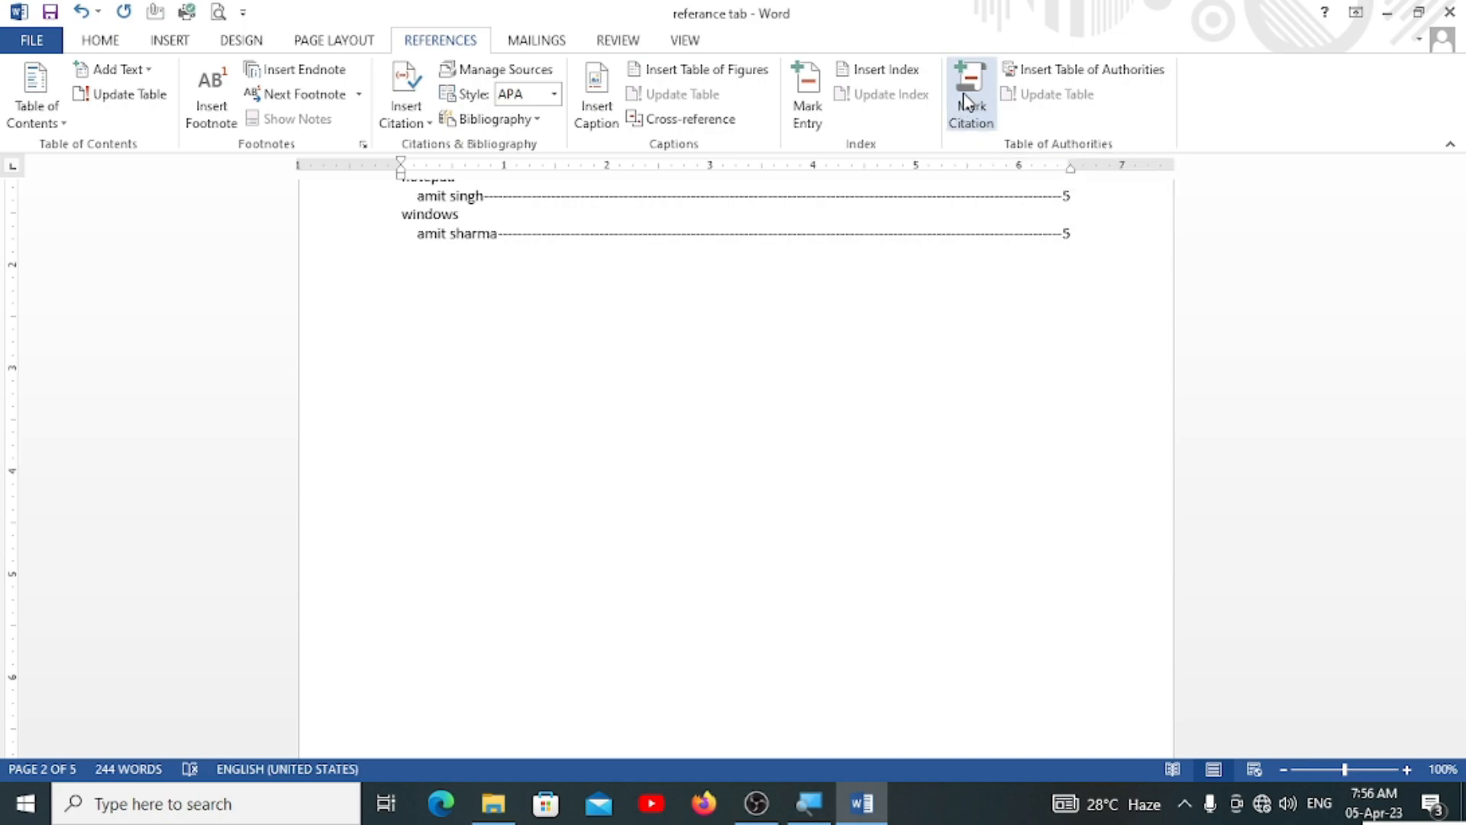
scroll(953, 277, down, 1)
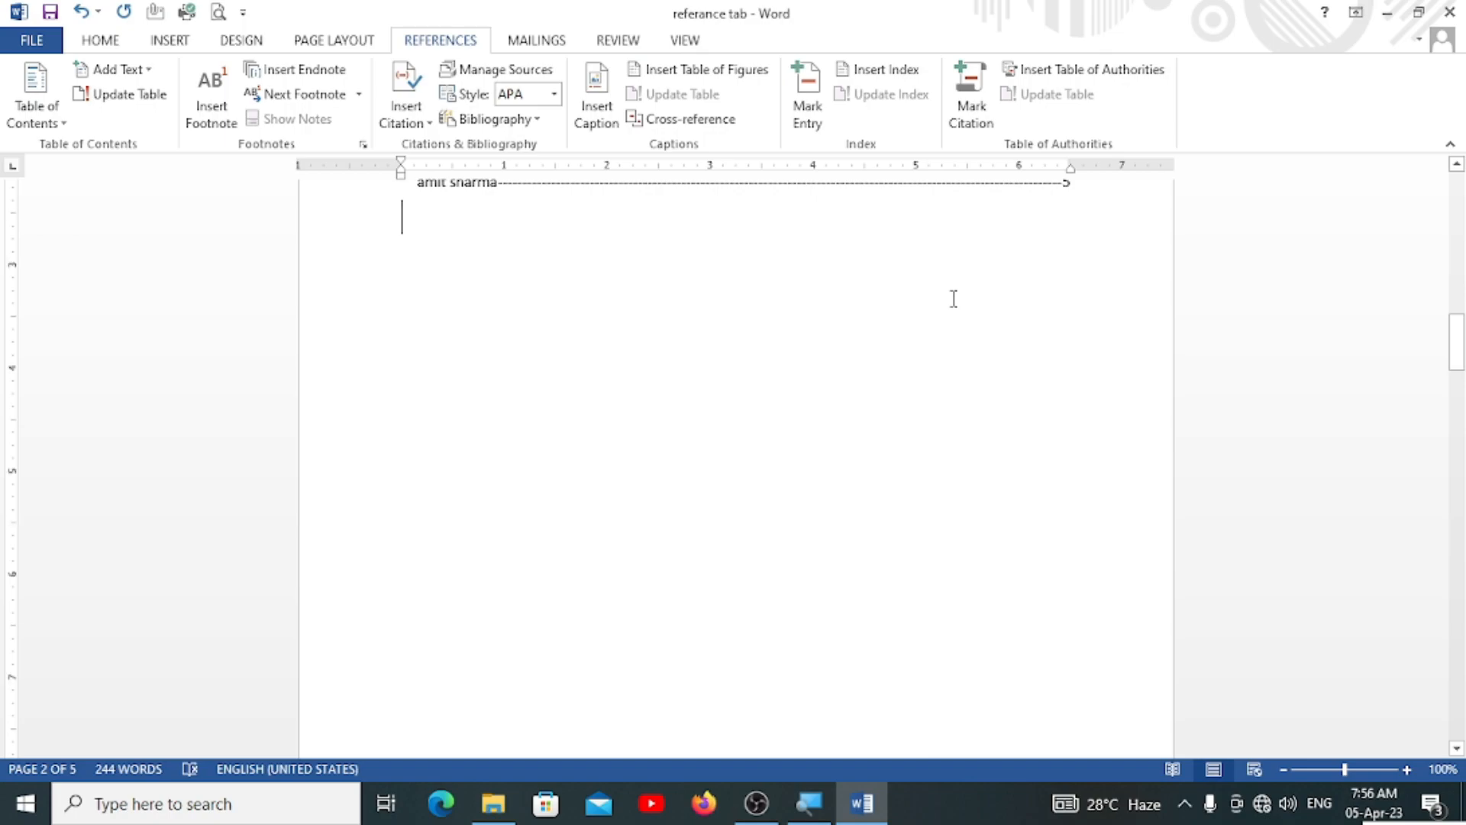
scroll(953, 299, down, 8)
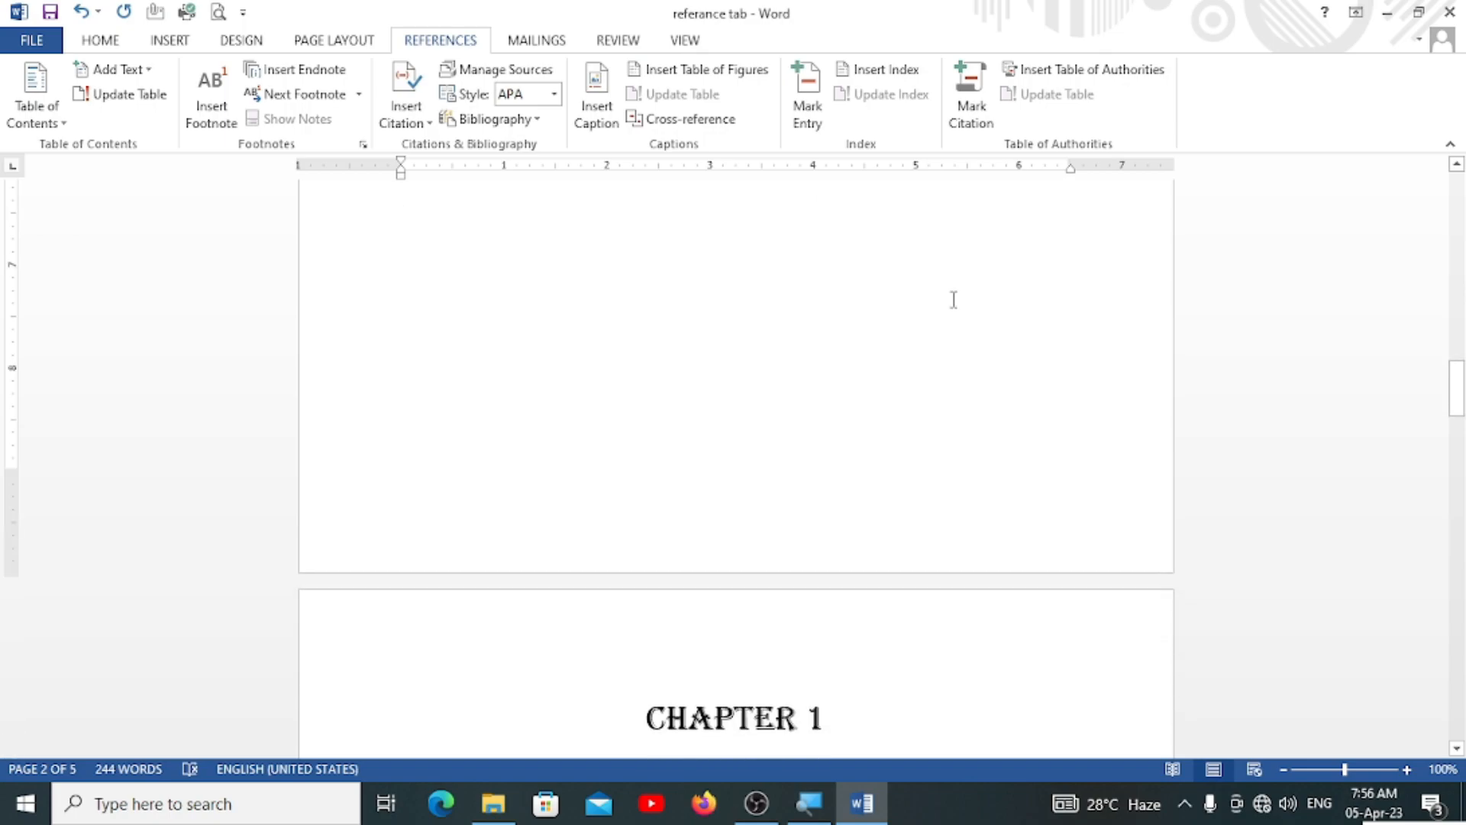
scroll(954, 299, down, 9)
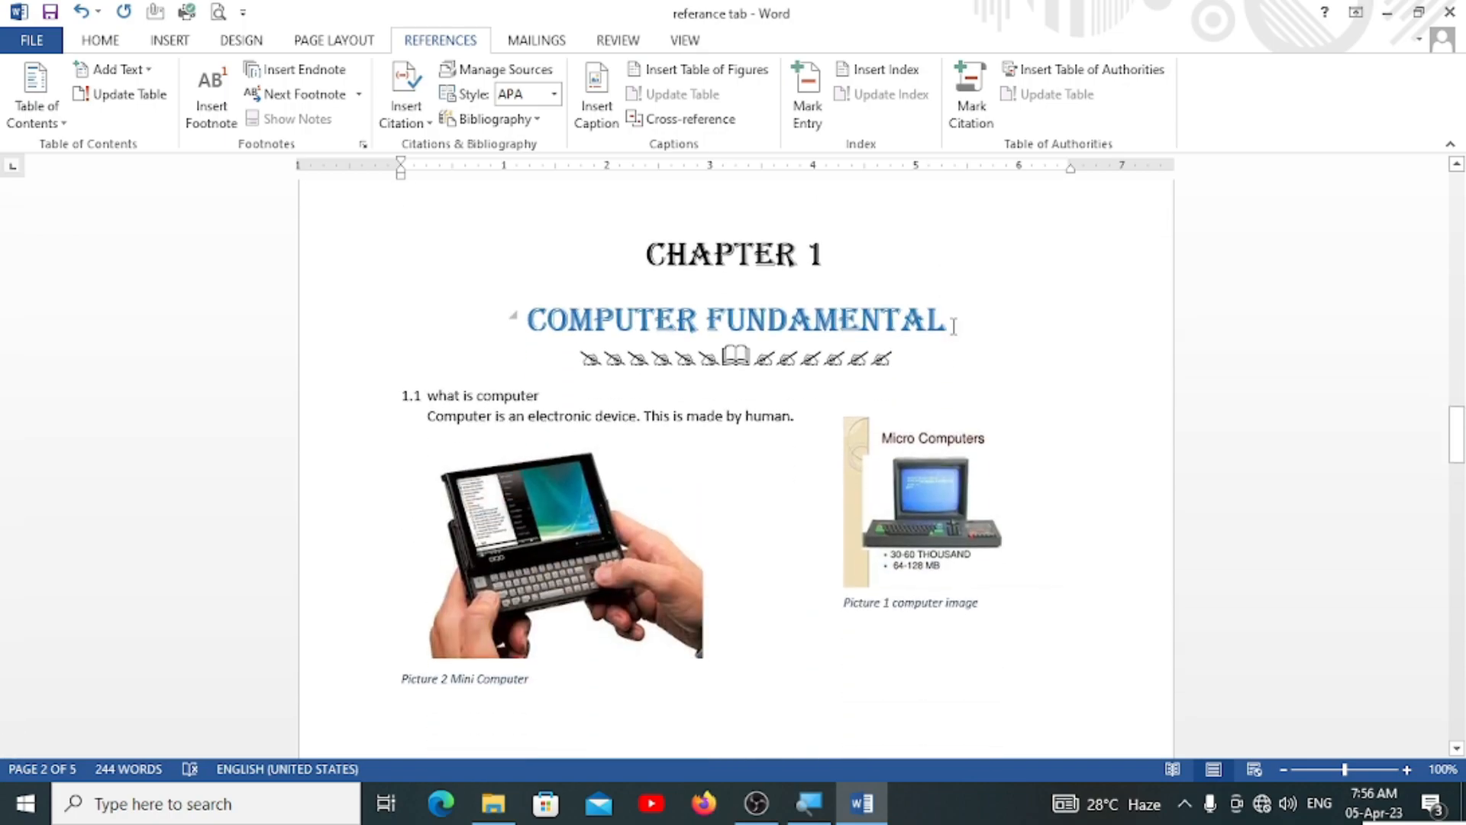
click(953, 320)
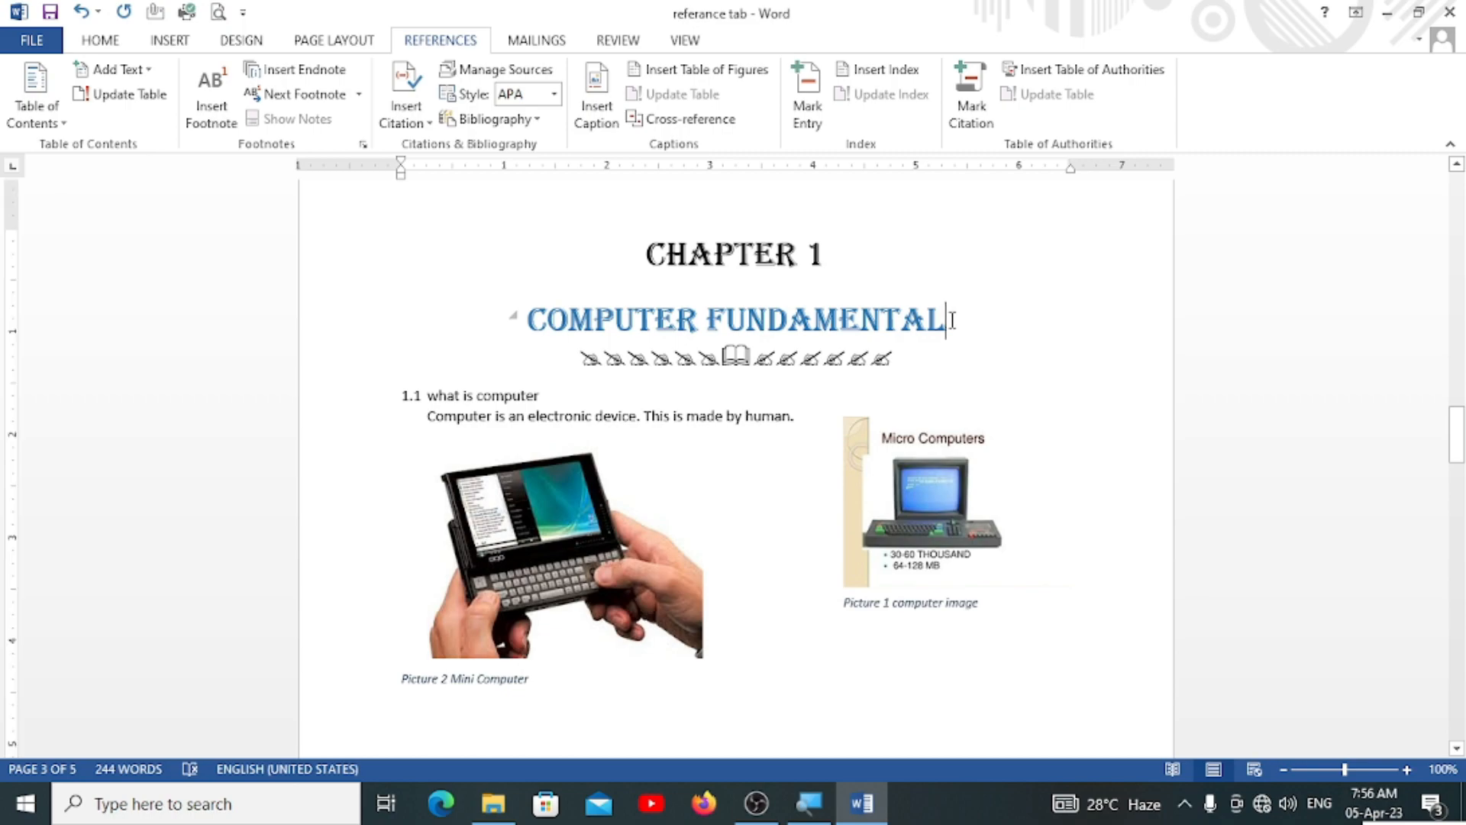
drag(953, 320, 705, 320)
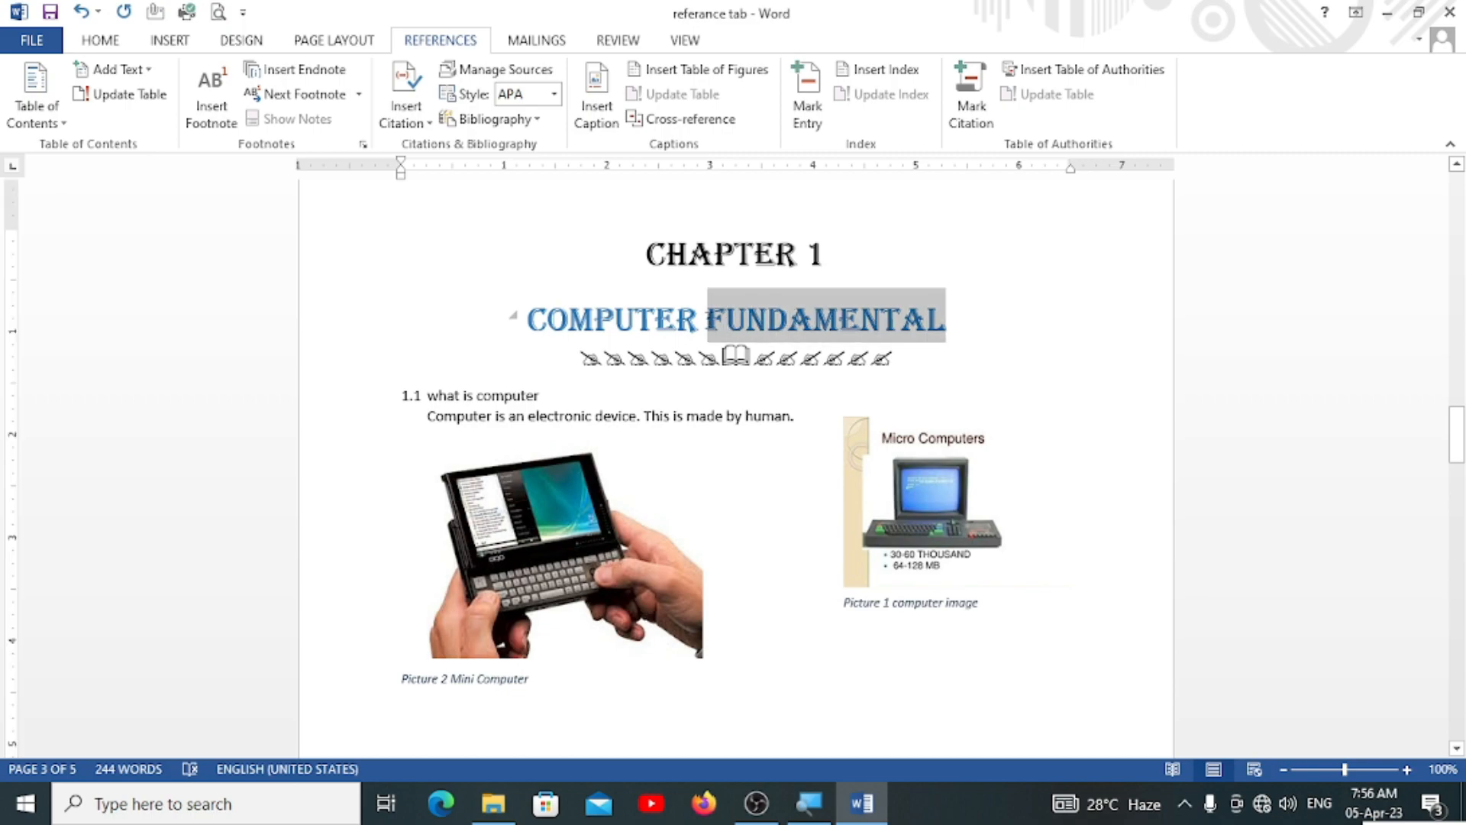
click(956, 114)
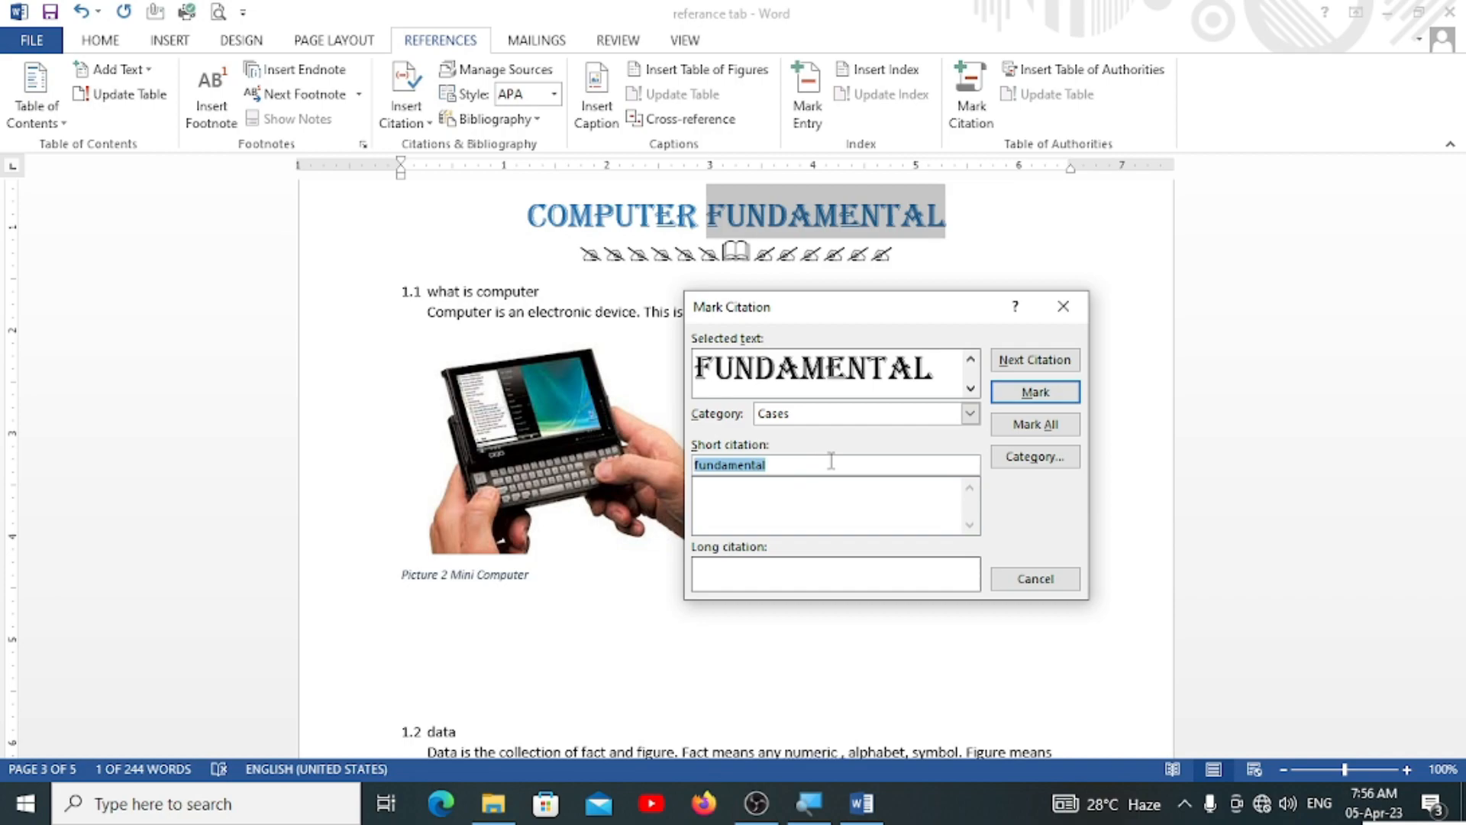
Rename citation category 8 as Theory and mark the selected word "fundamental" as a citation in it
click(970, 415)
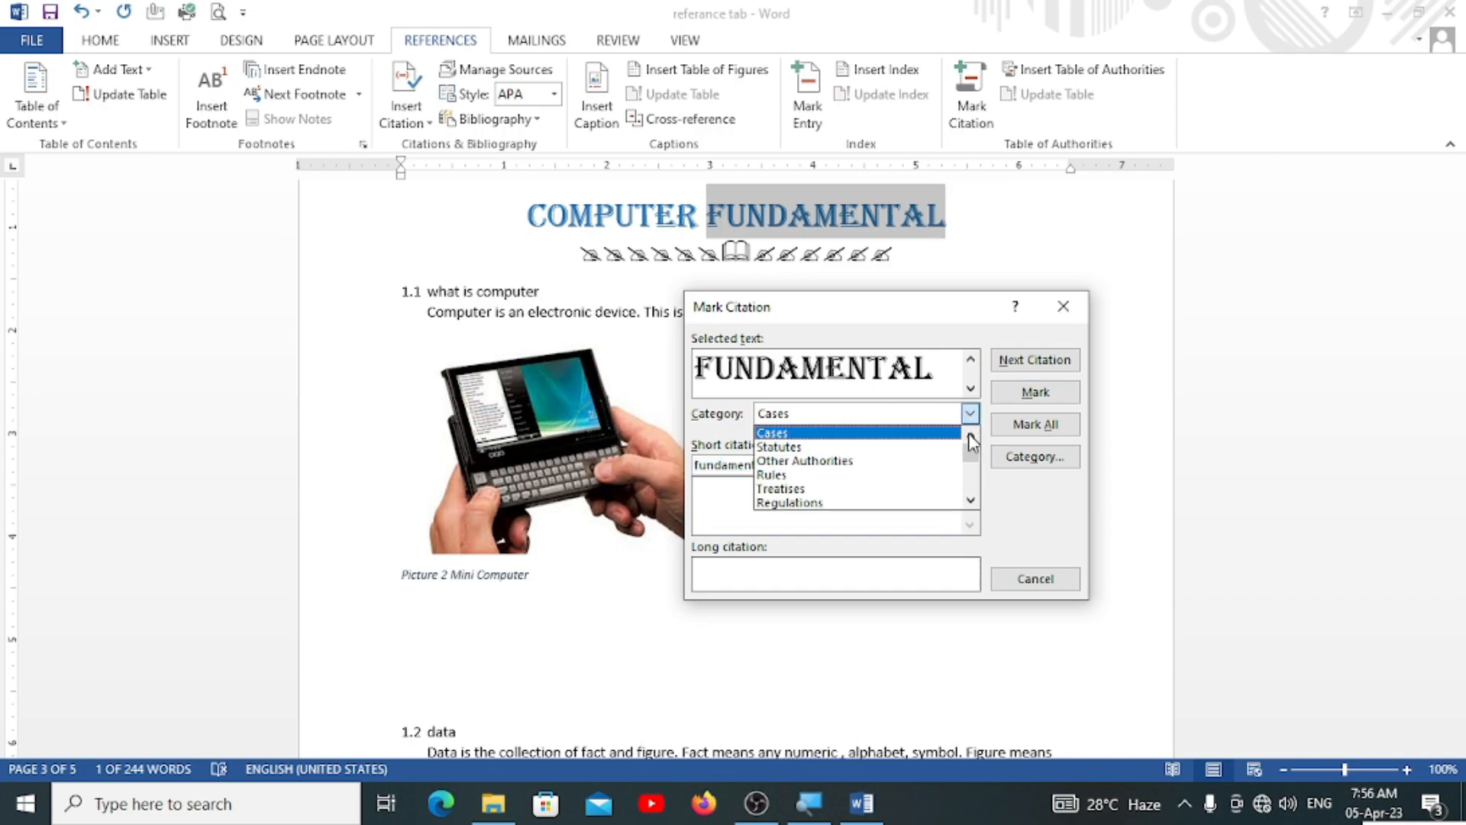
click(970, 501)
click(971, 501)
click(787, 461)
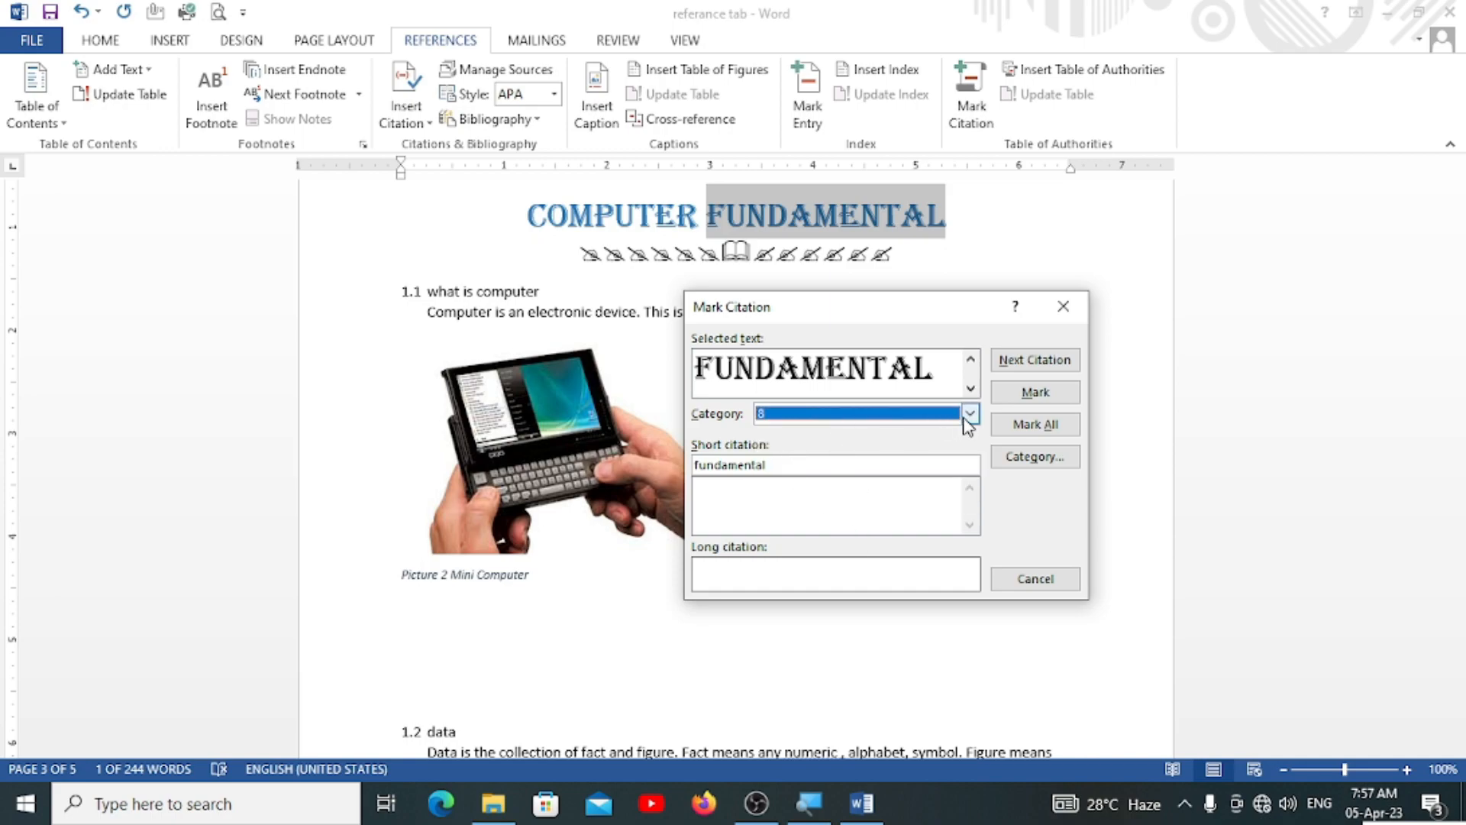
click(1031, 462)
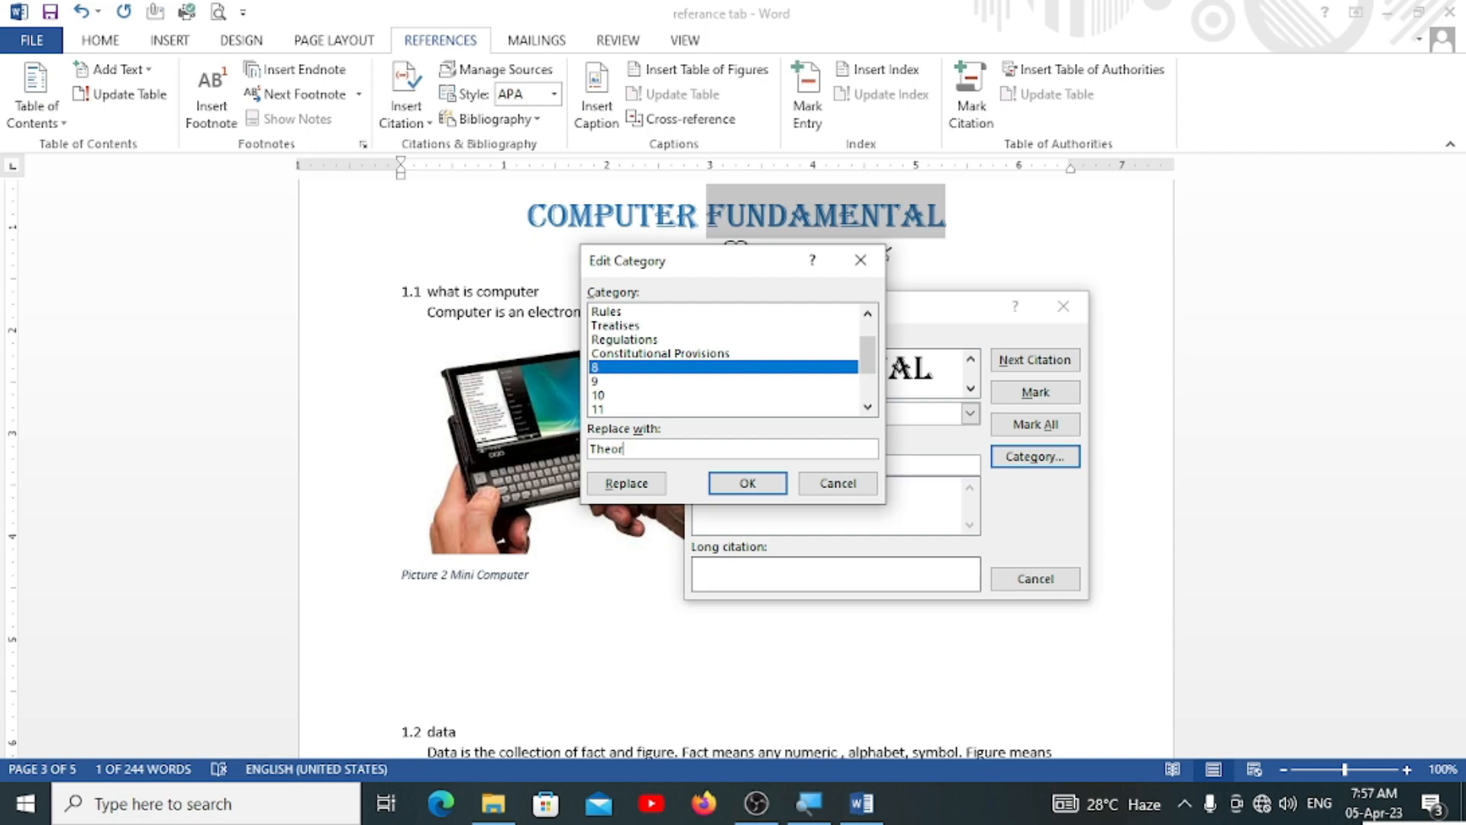
click(651, 487)
click(747, 483)
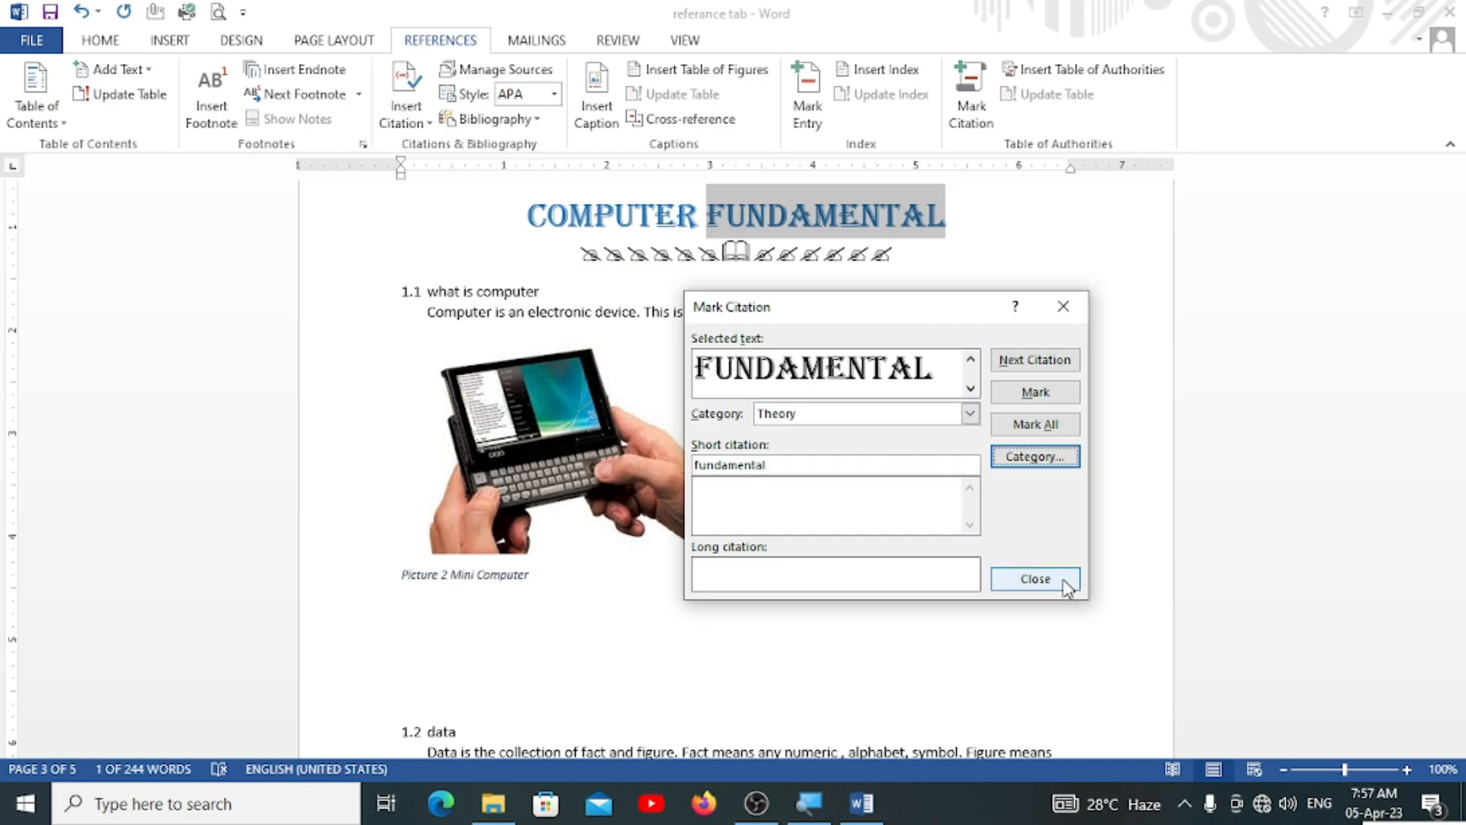
click(1036, 393)
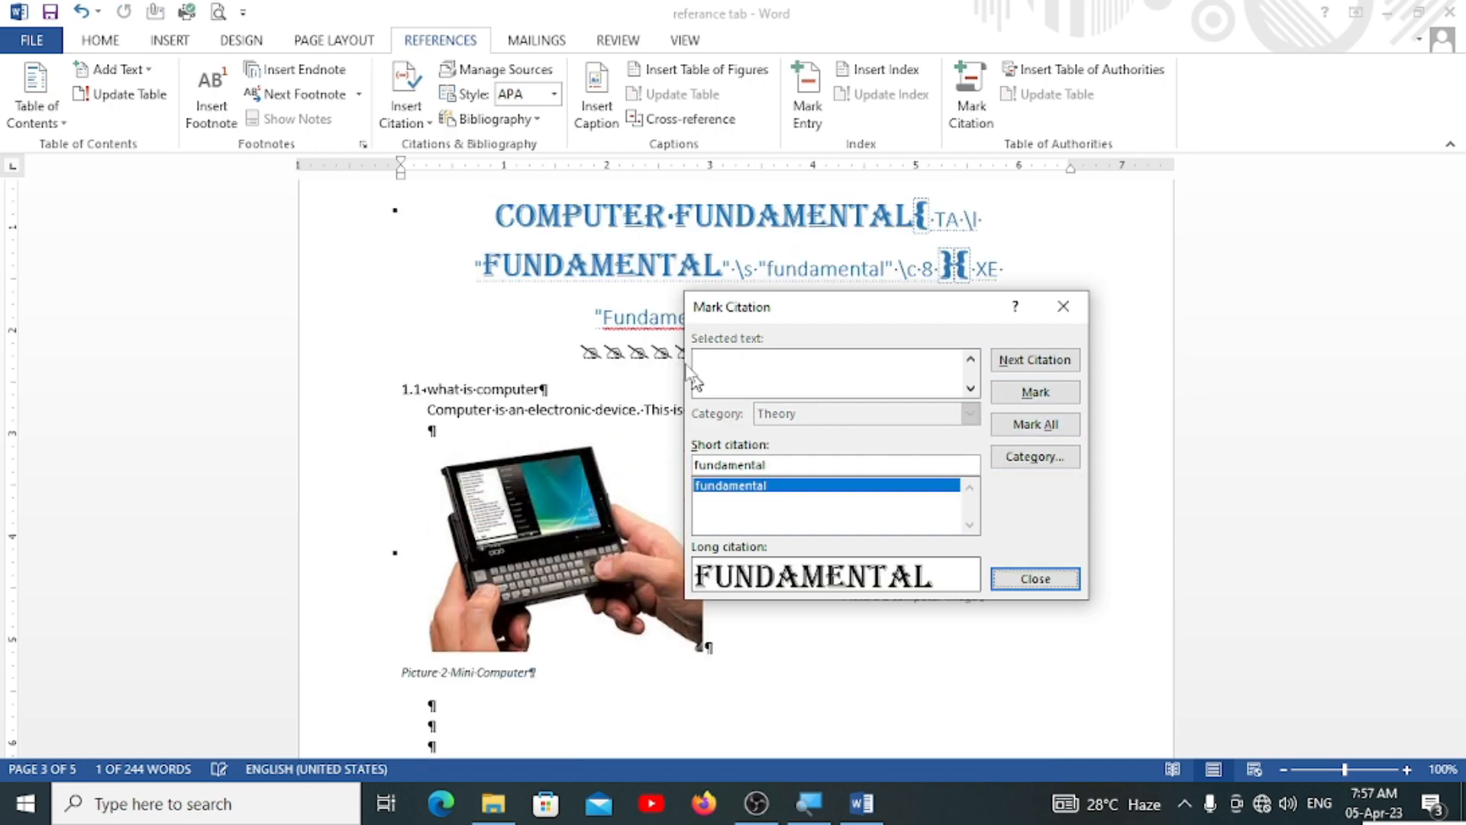
Mark the word "hardware" in item 1.5 as a citation in the Theory category
scroll(633, 480, down, 5)
scroll(632, 480, down, 10)
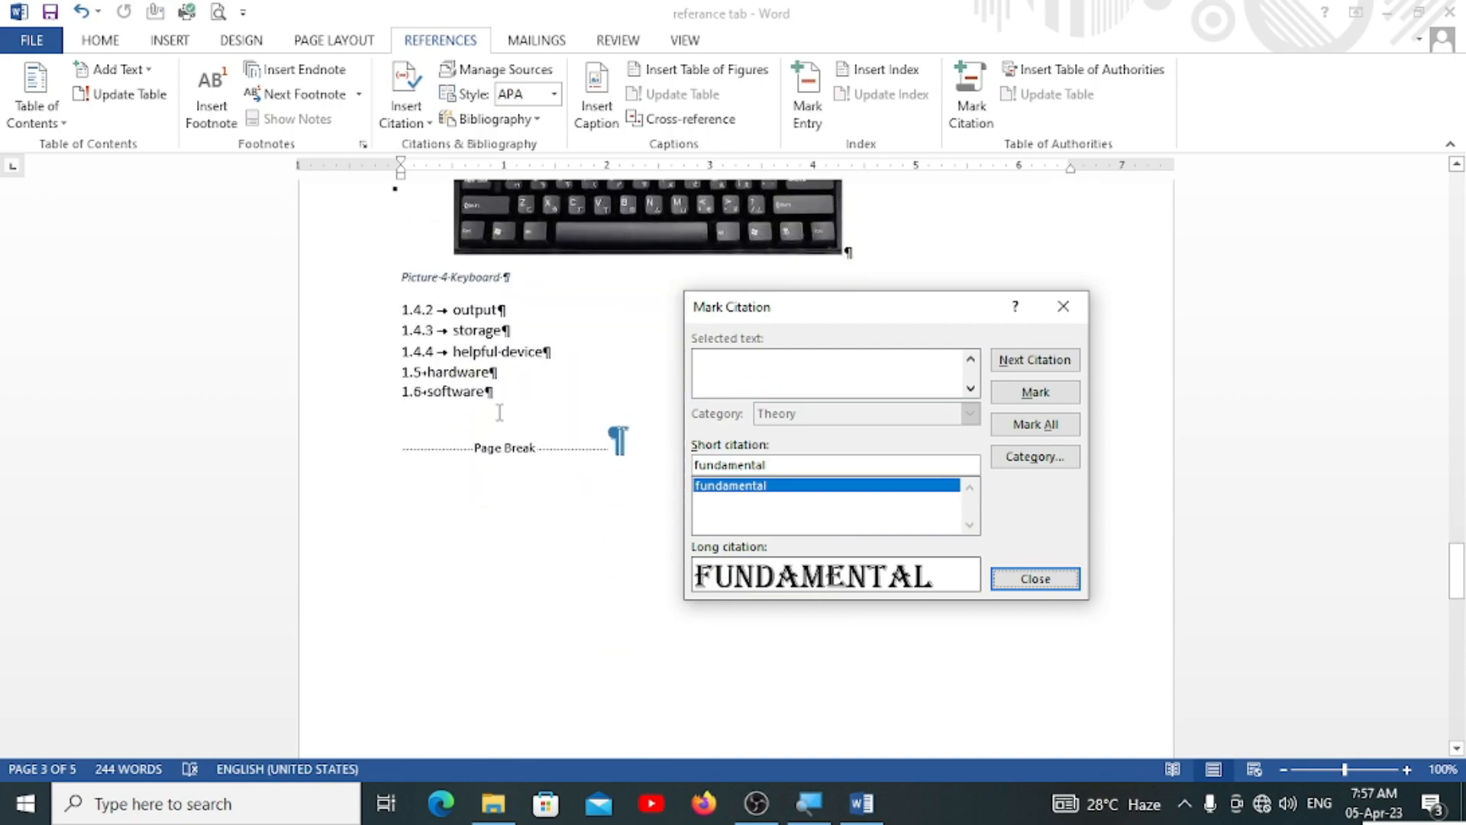
click(490, 375)
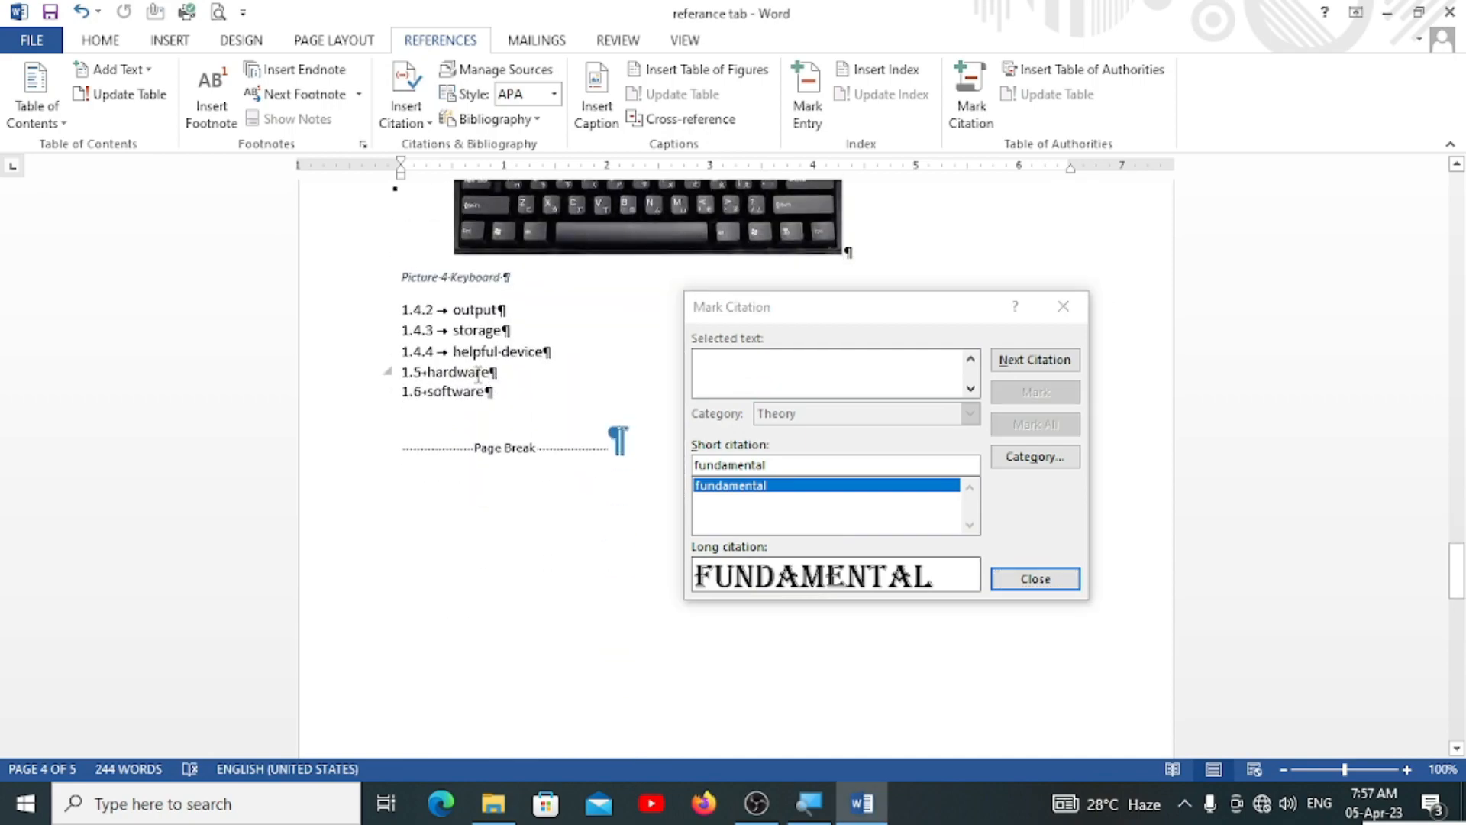
click(426, 372)
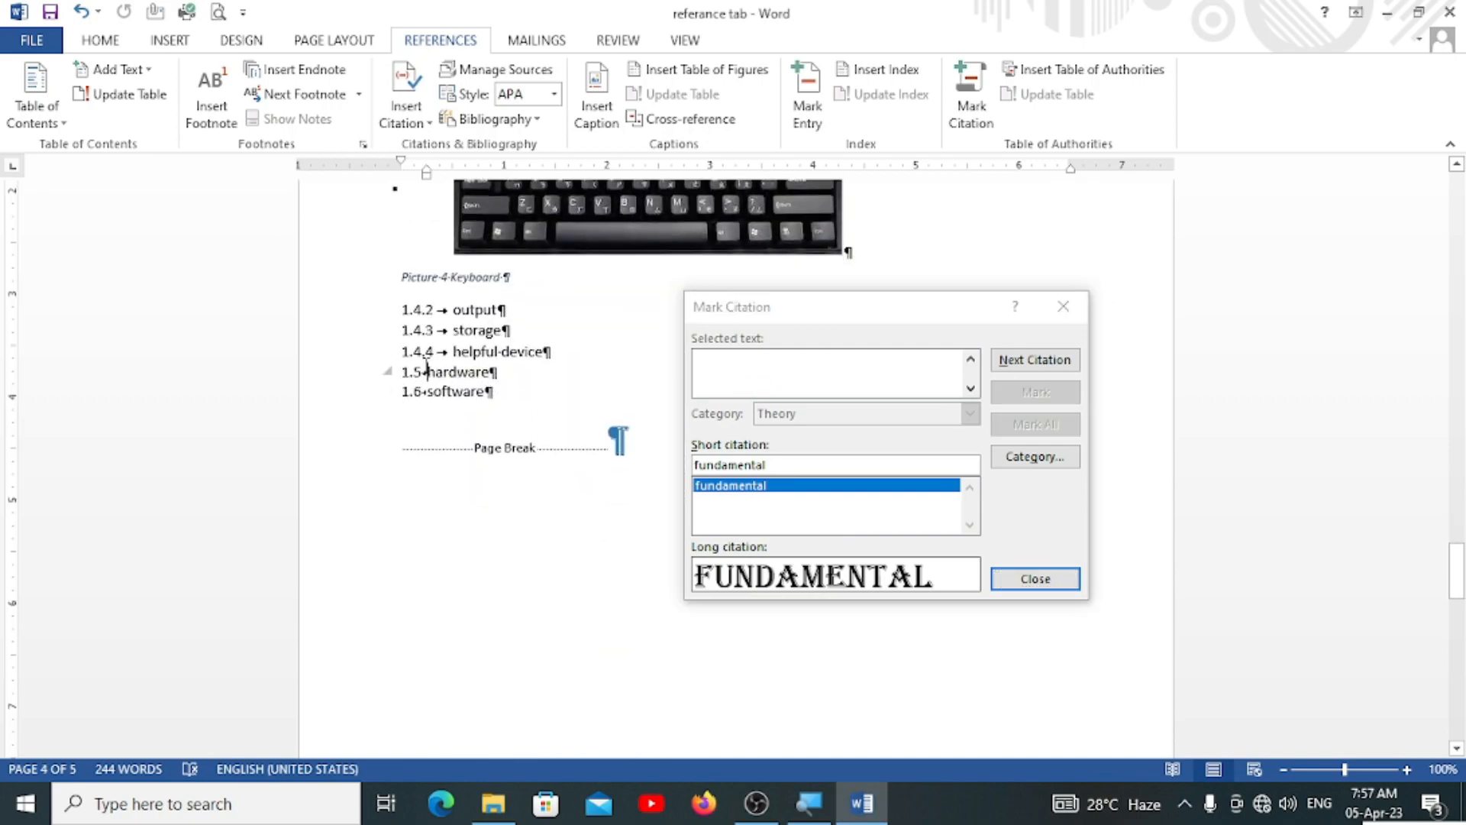
drag(487, 368, 497, 373)
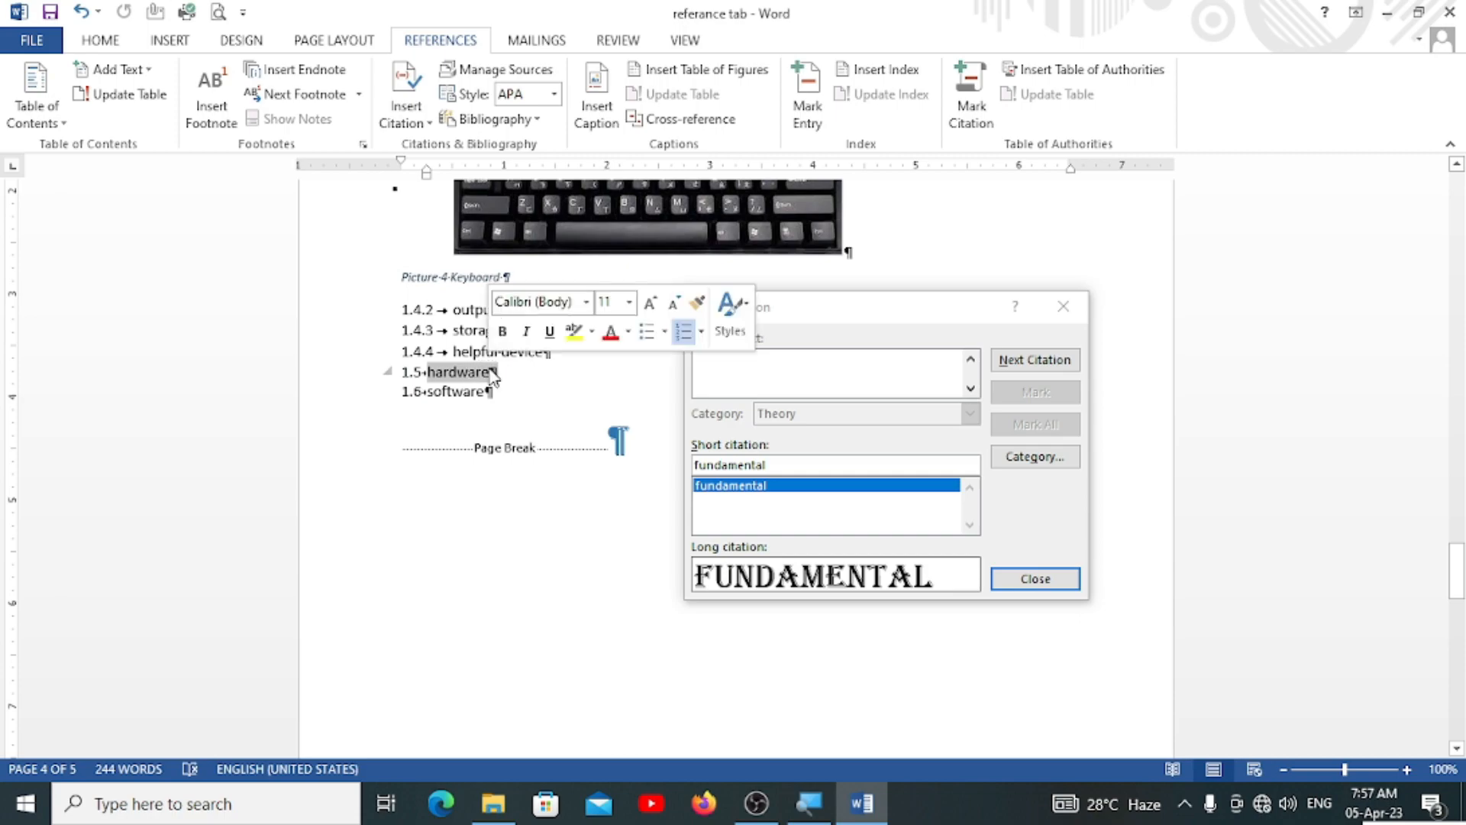
click(770, 360)
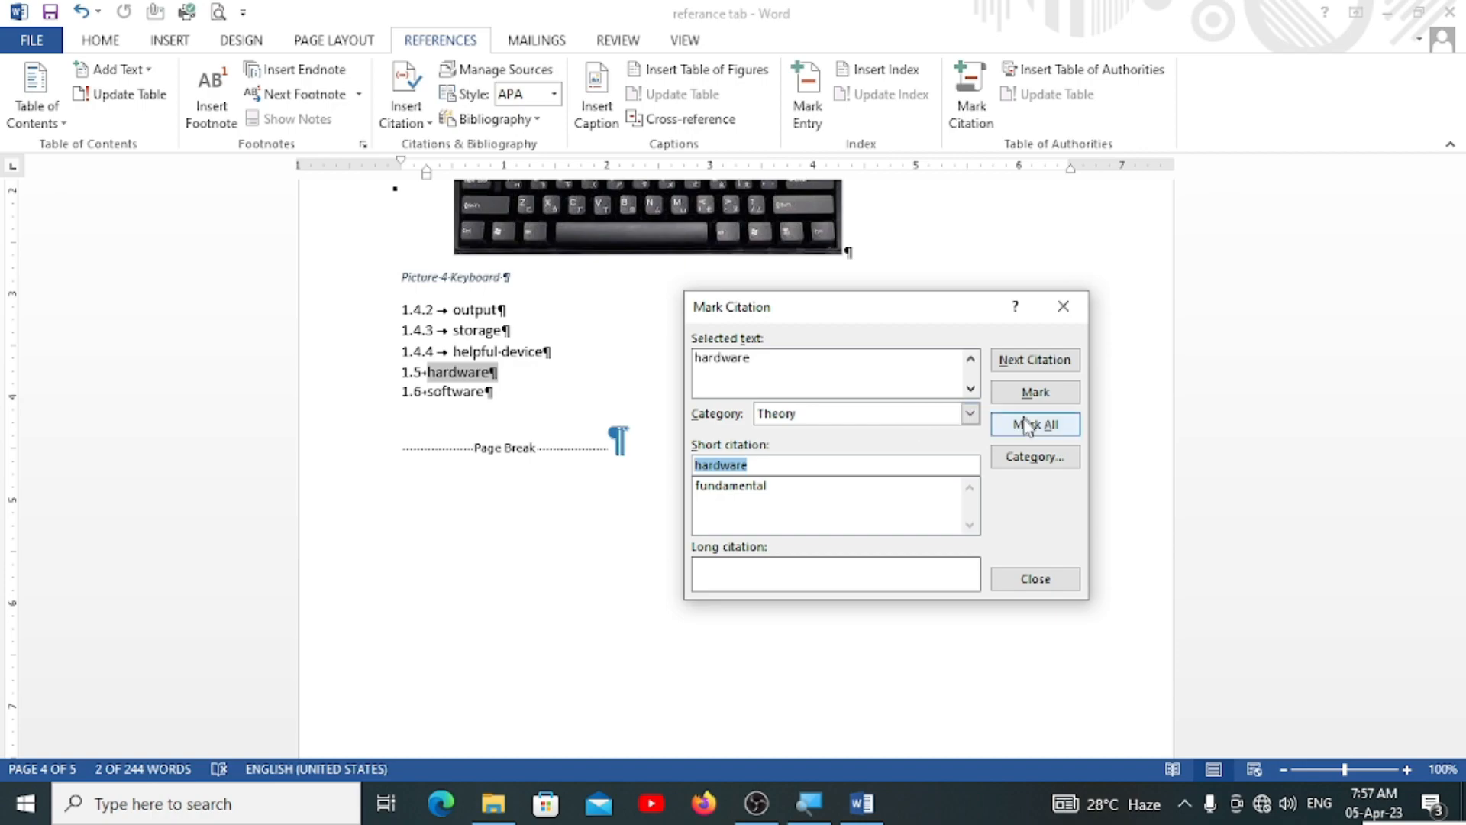
click(1036, 396)
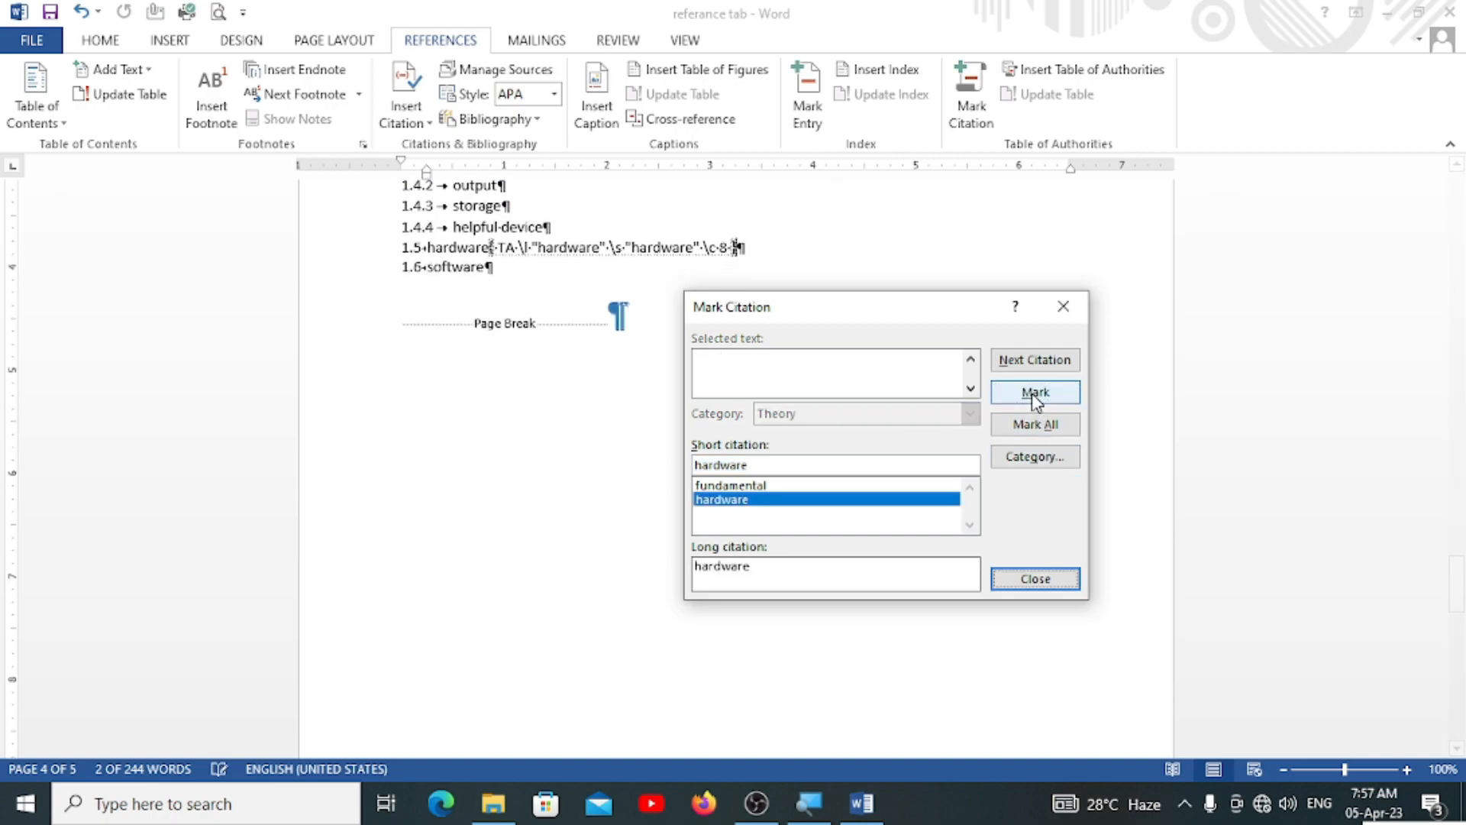
Select the word "Windows" in the heading on page 5 as the text for the next citation
scroll(550, 386, down, 10)
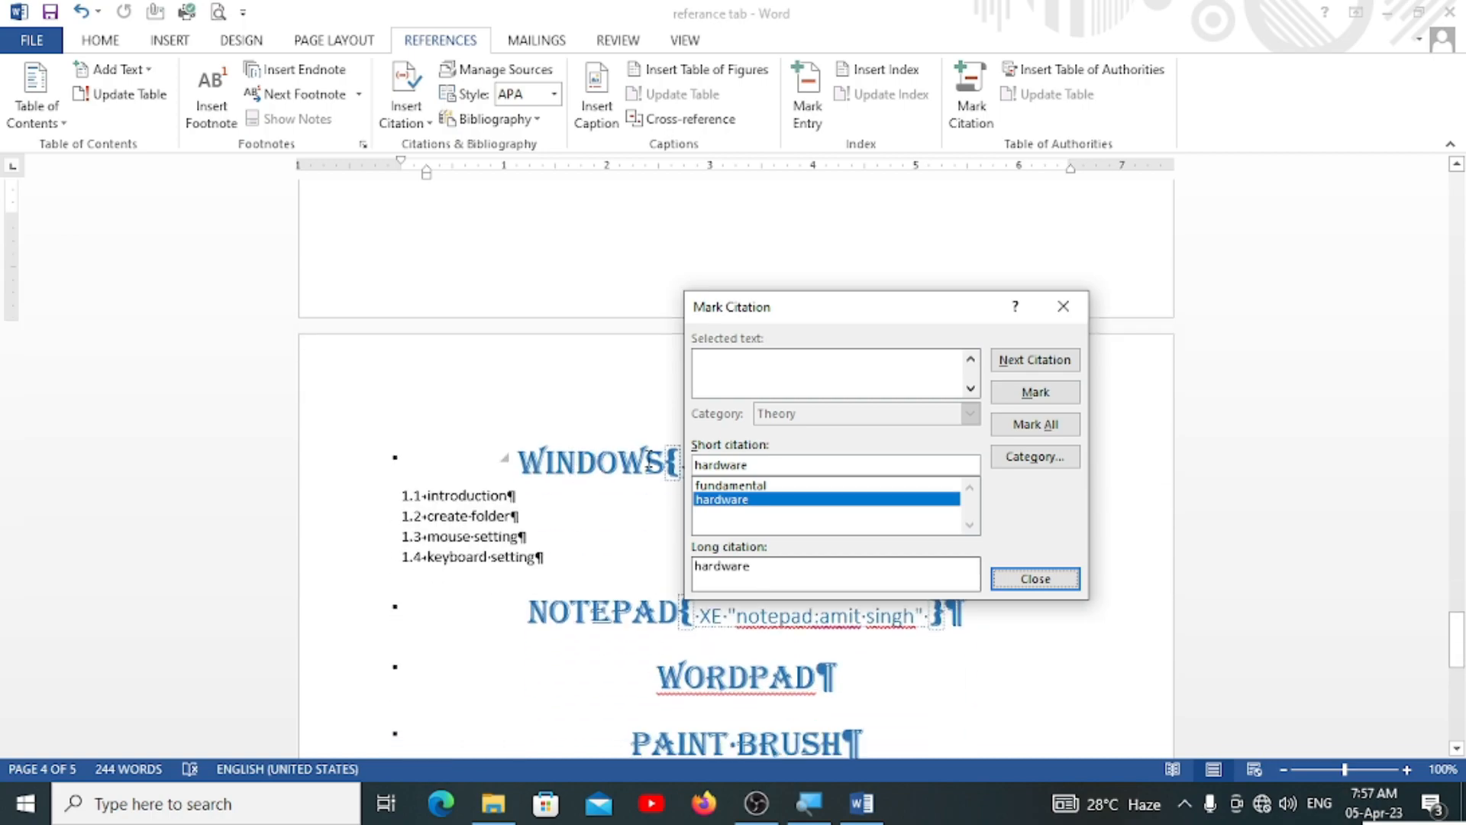
click(655, 462)
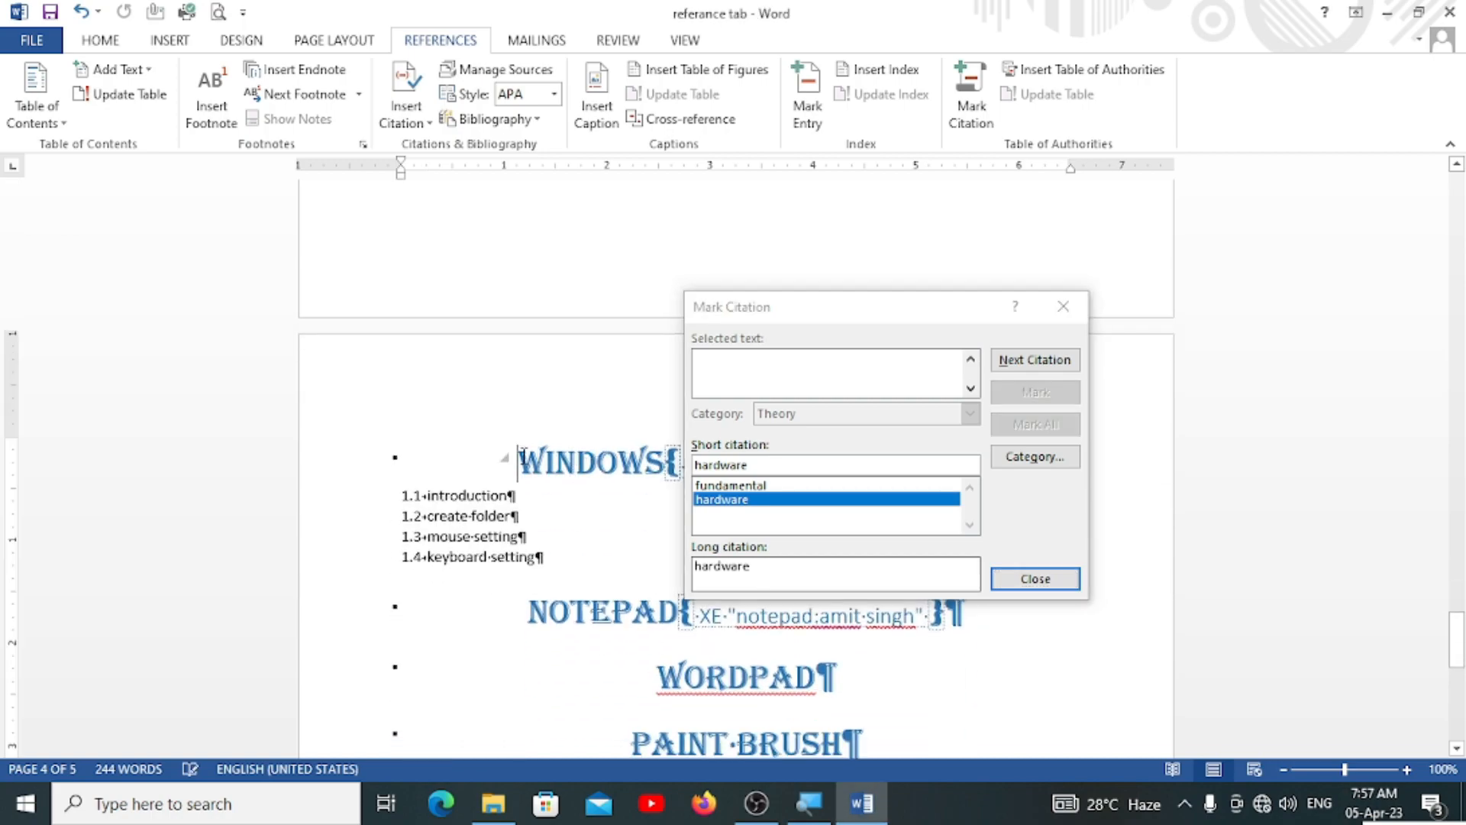
drag(520, 458, 658, 476)
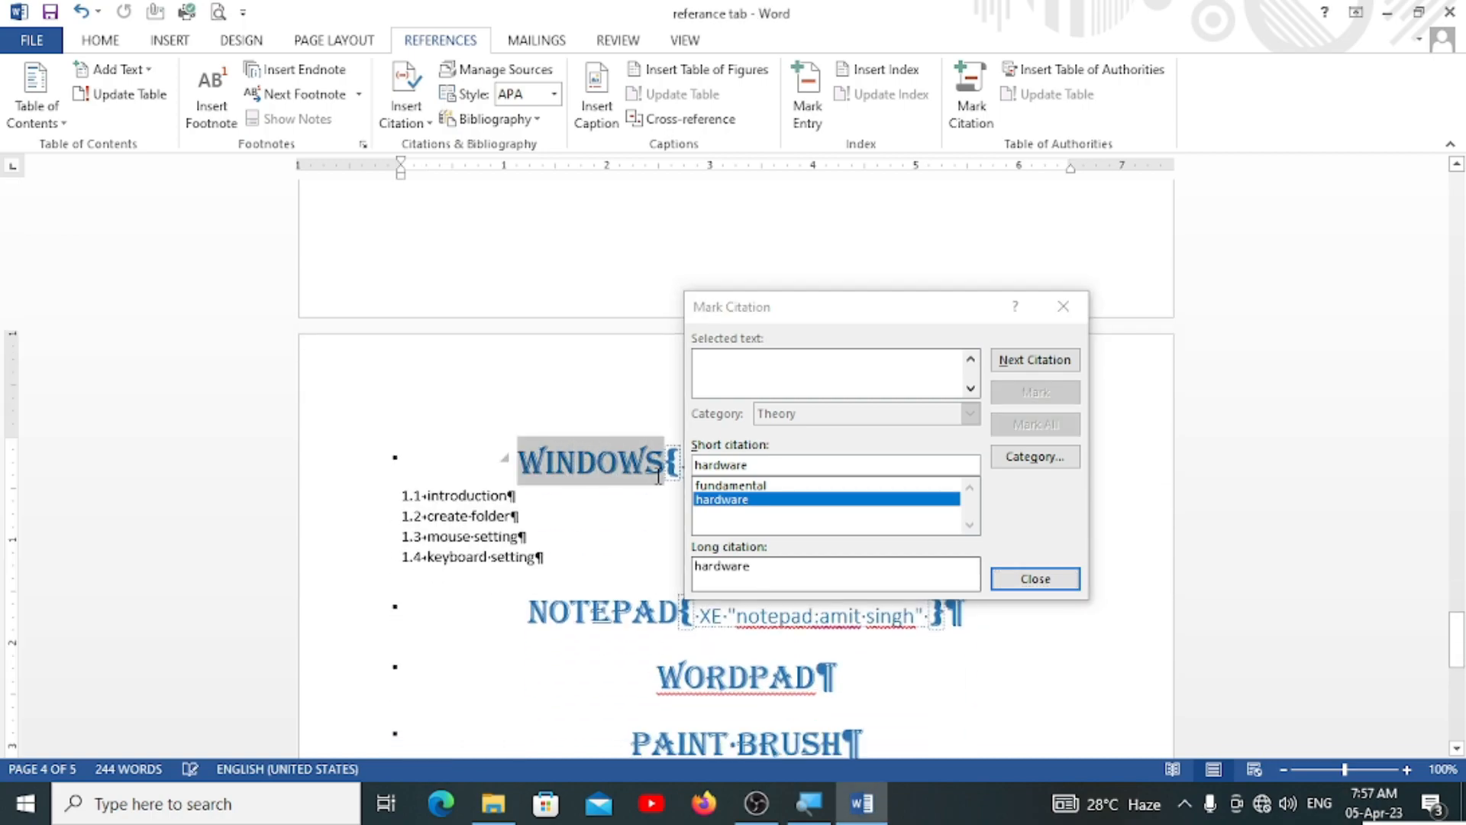
click(766, 370)
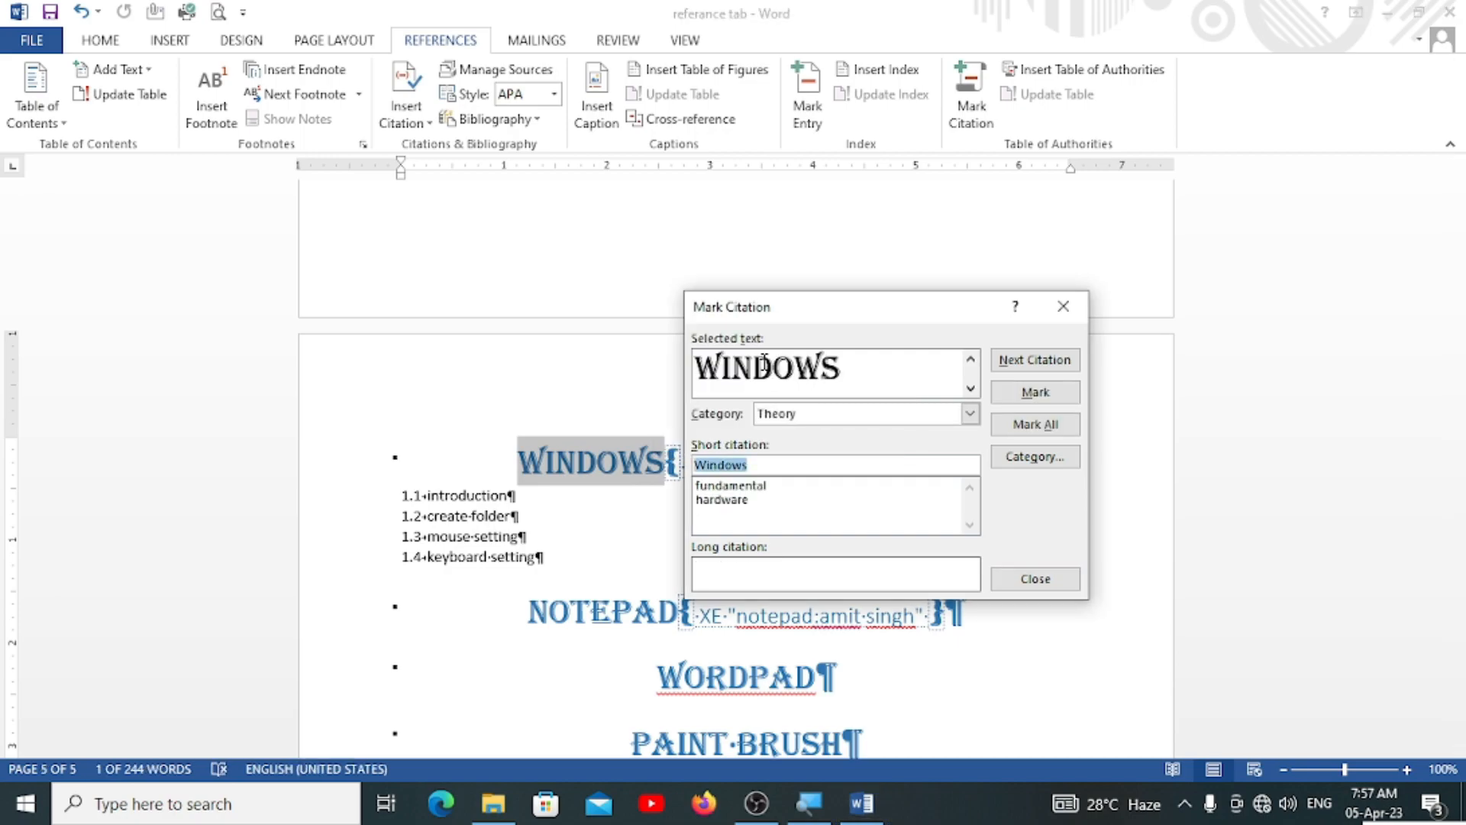
Try to rename citation category 9 as Practical for the Windows citation
click(970, 414)
click(1031, 456)
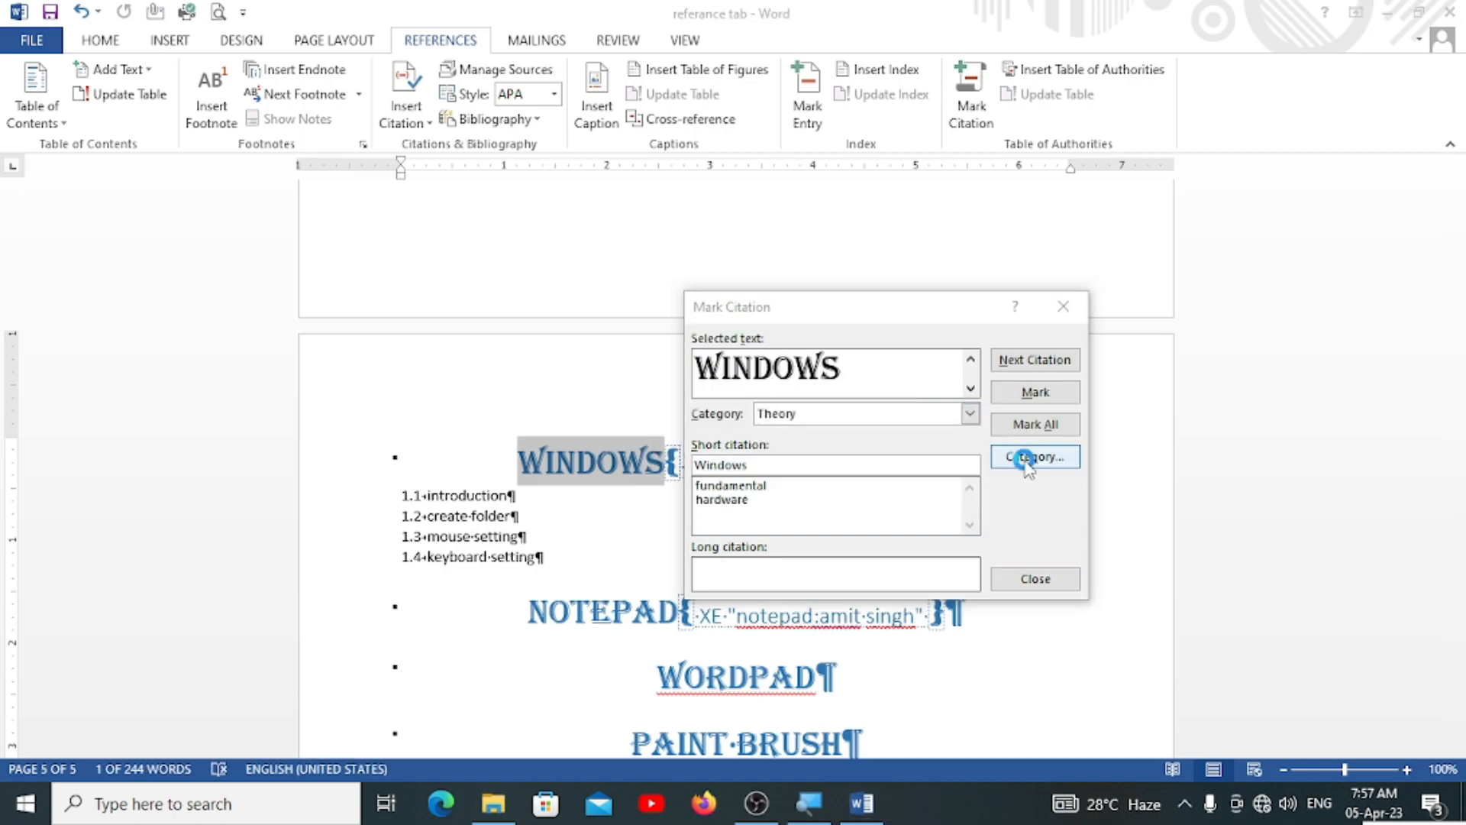
click(600, 382)
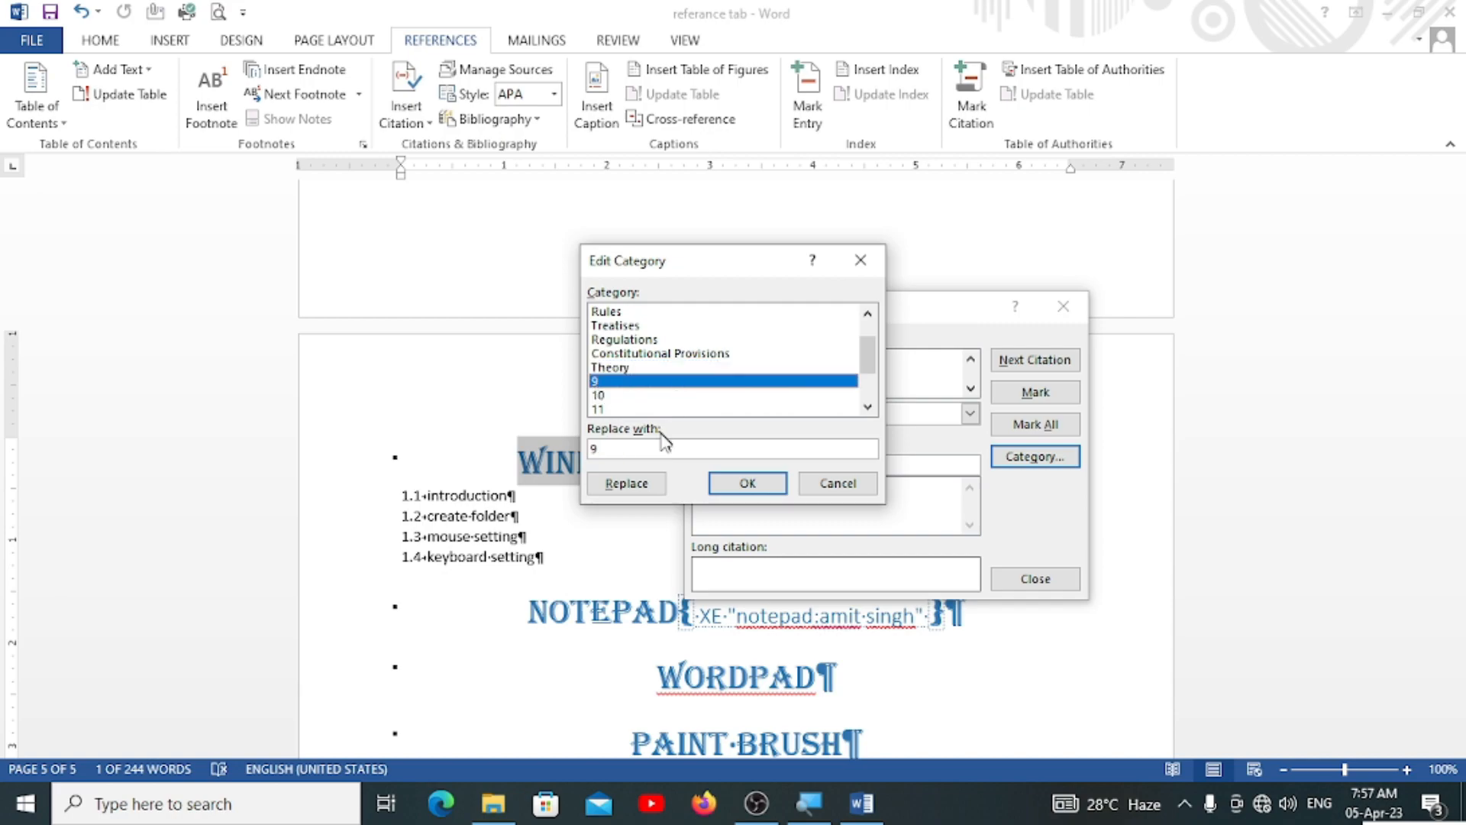
click(608, 449)
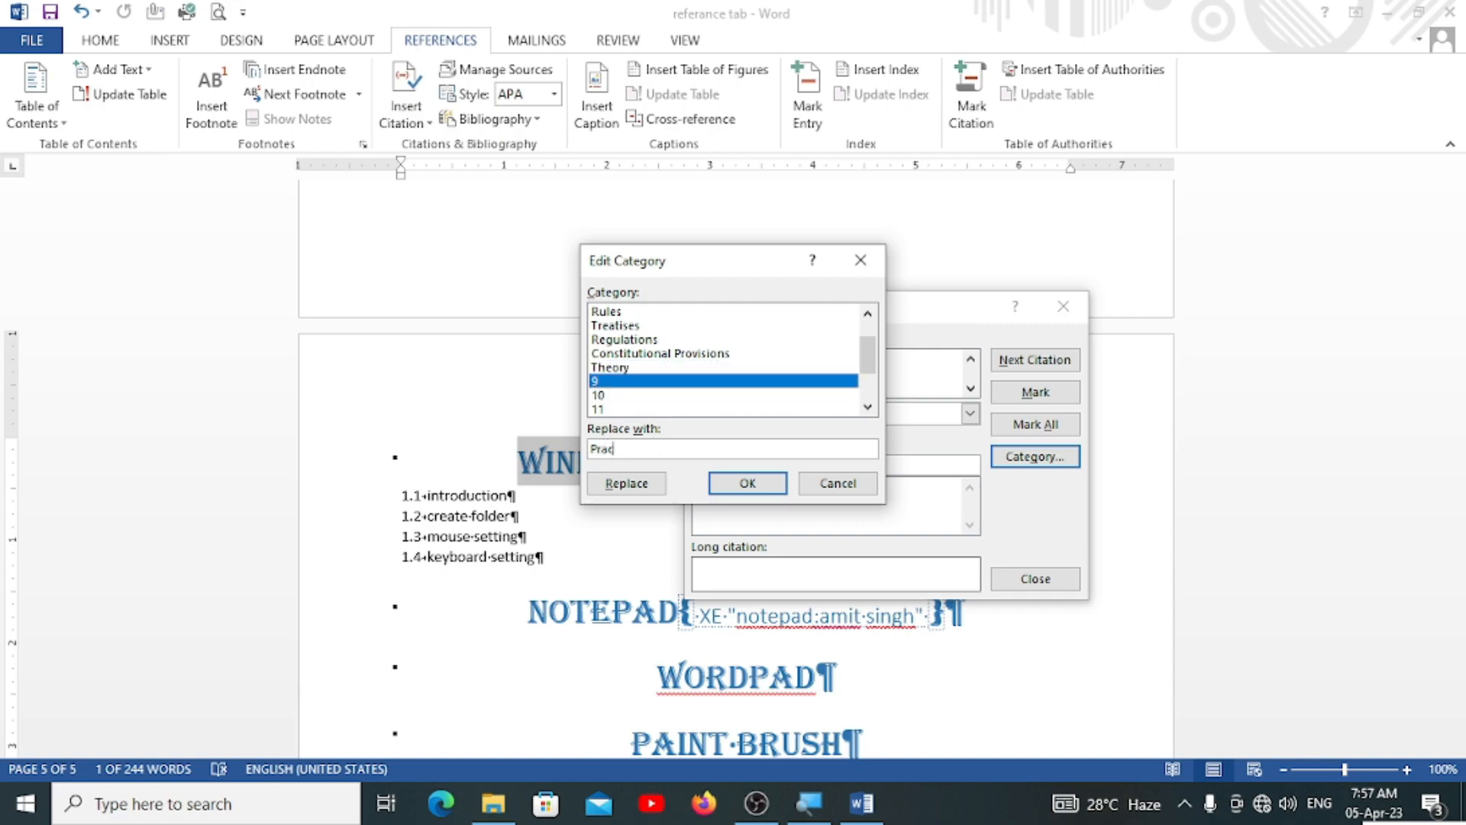
click(735, 489)
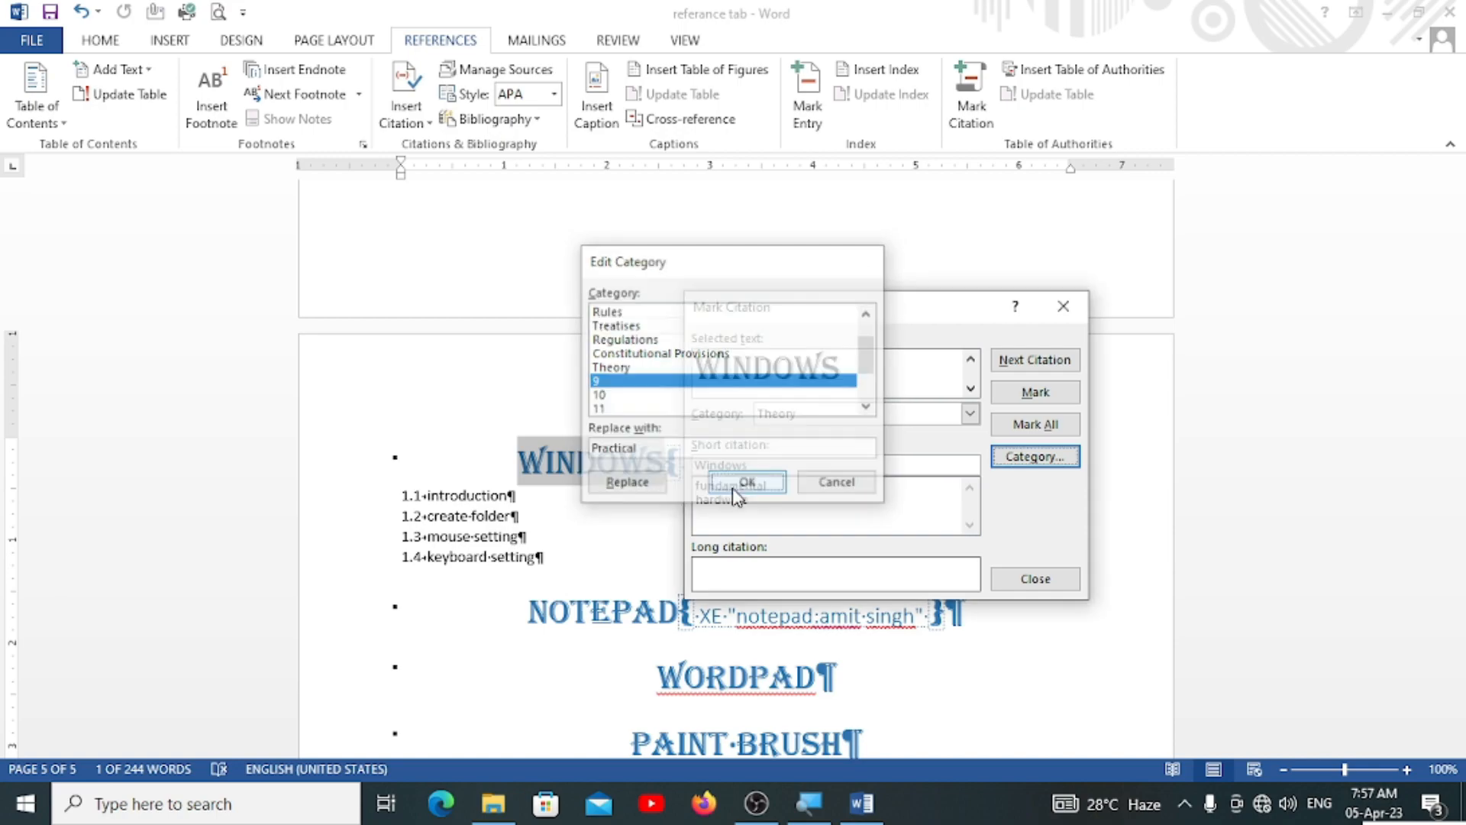
click(970, 413)
click(970, 500)
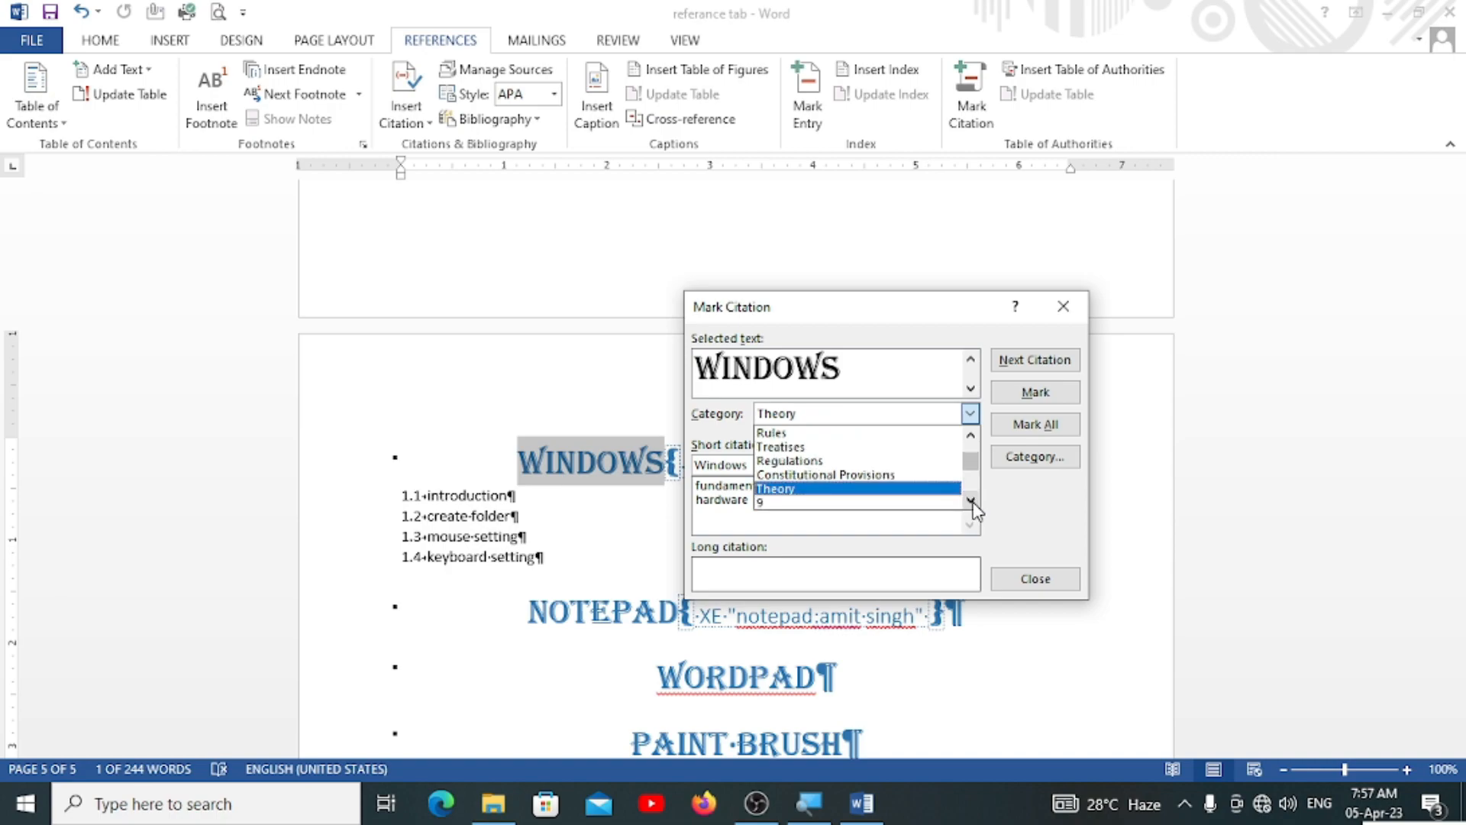
click(970, 500)
click(828, 497)
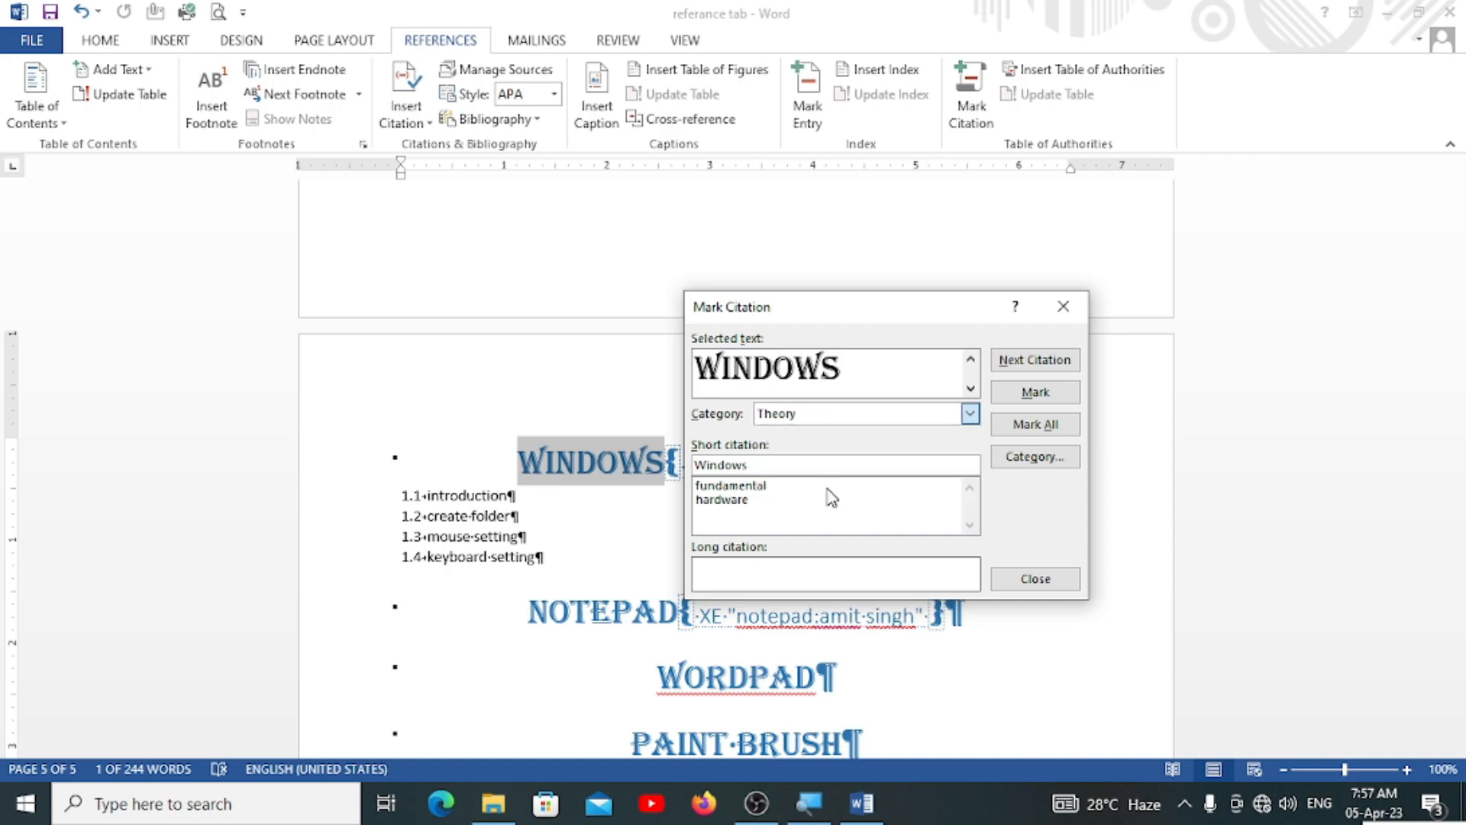
click(1036, 457)
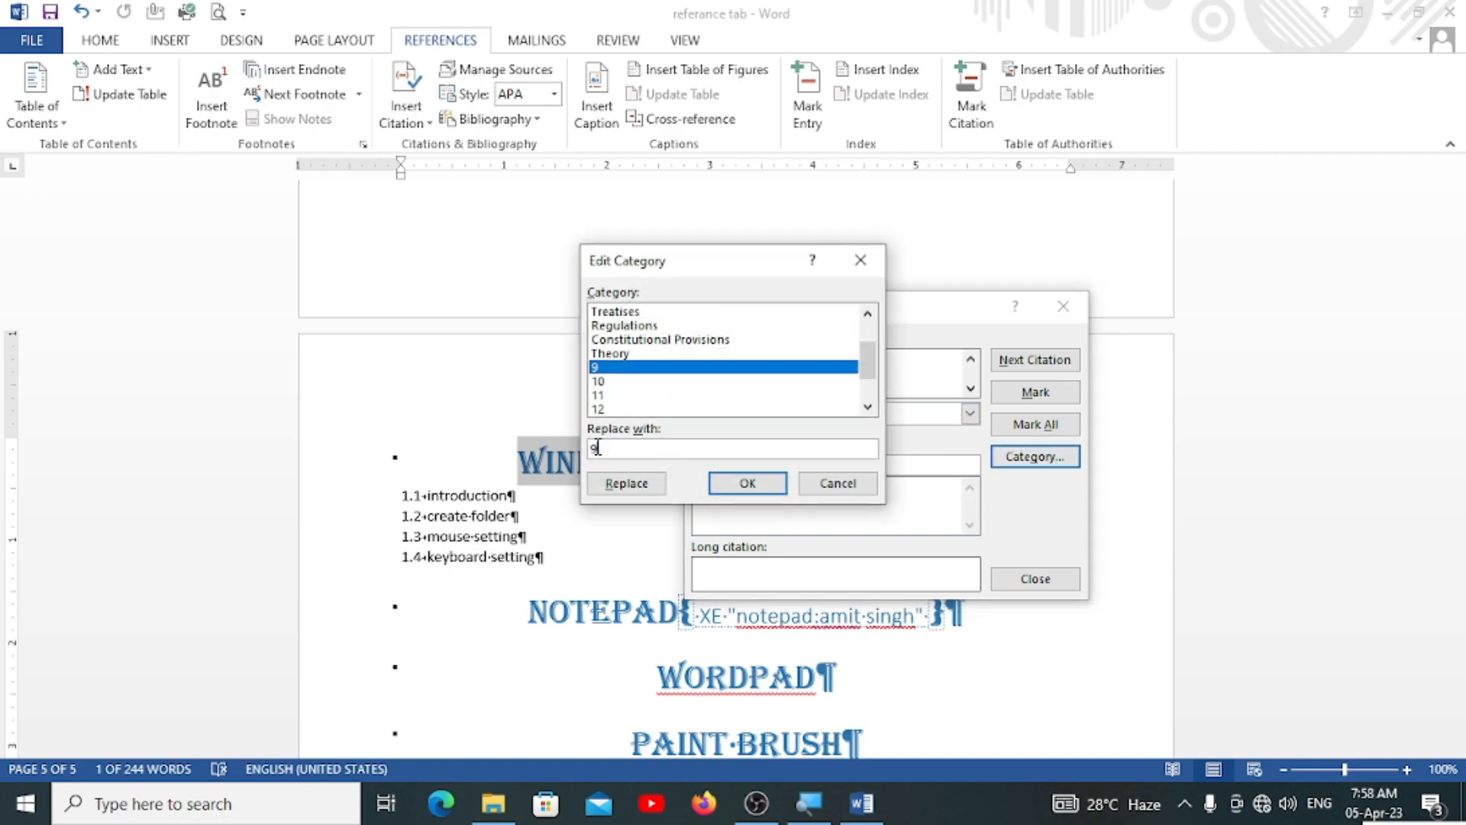
text(practical)
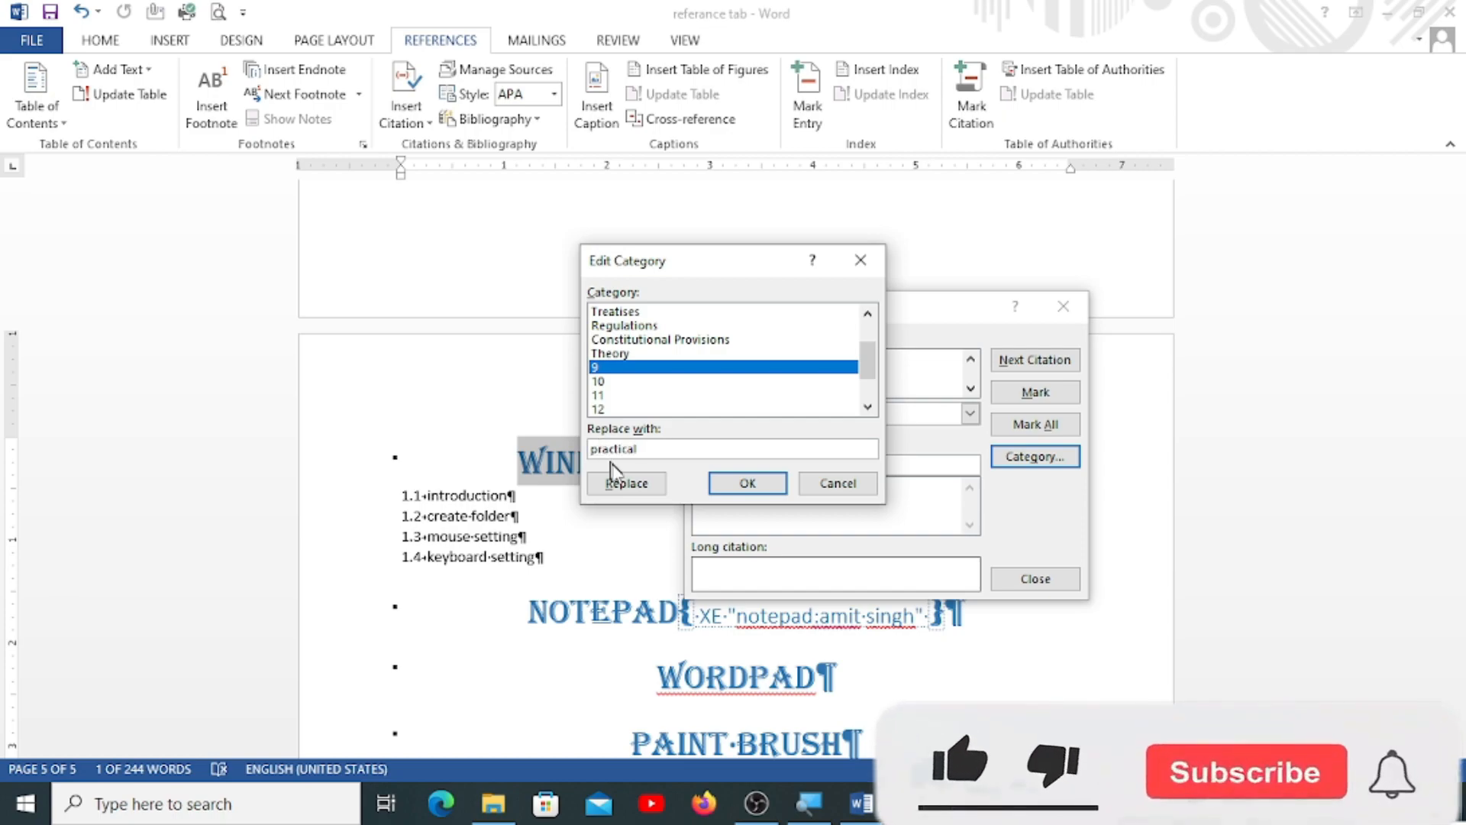
click(748, 484)
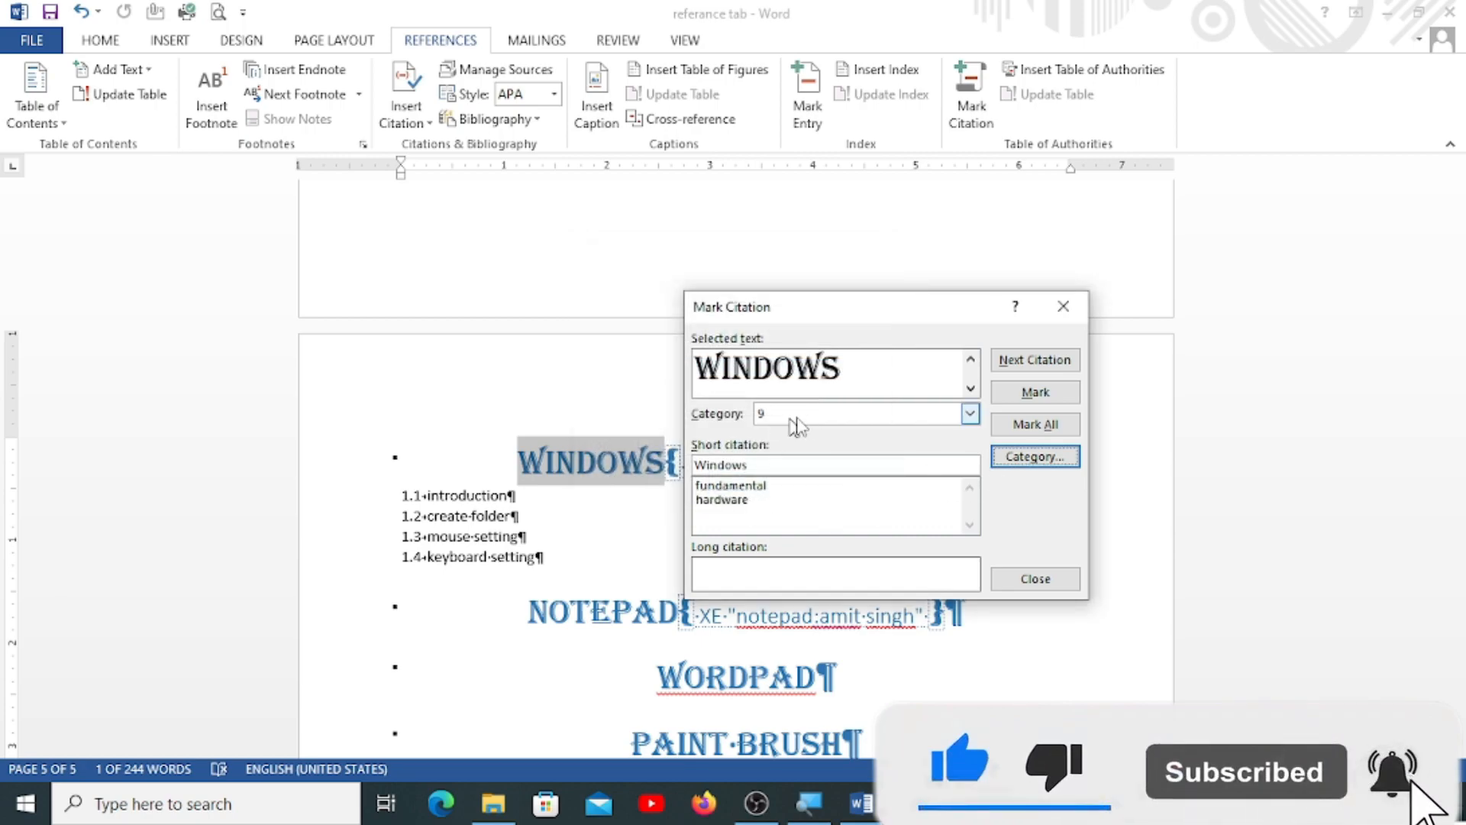
click(812, 419)
click(970, 414)
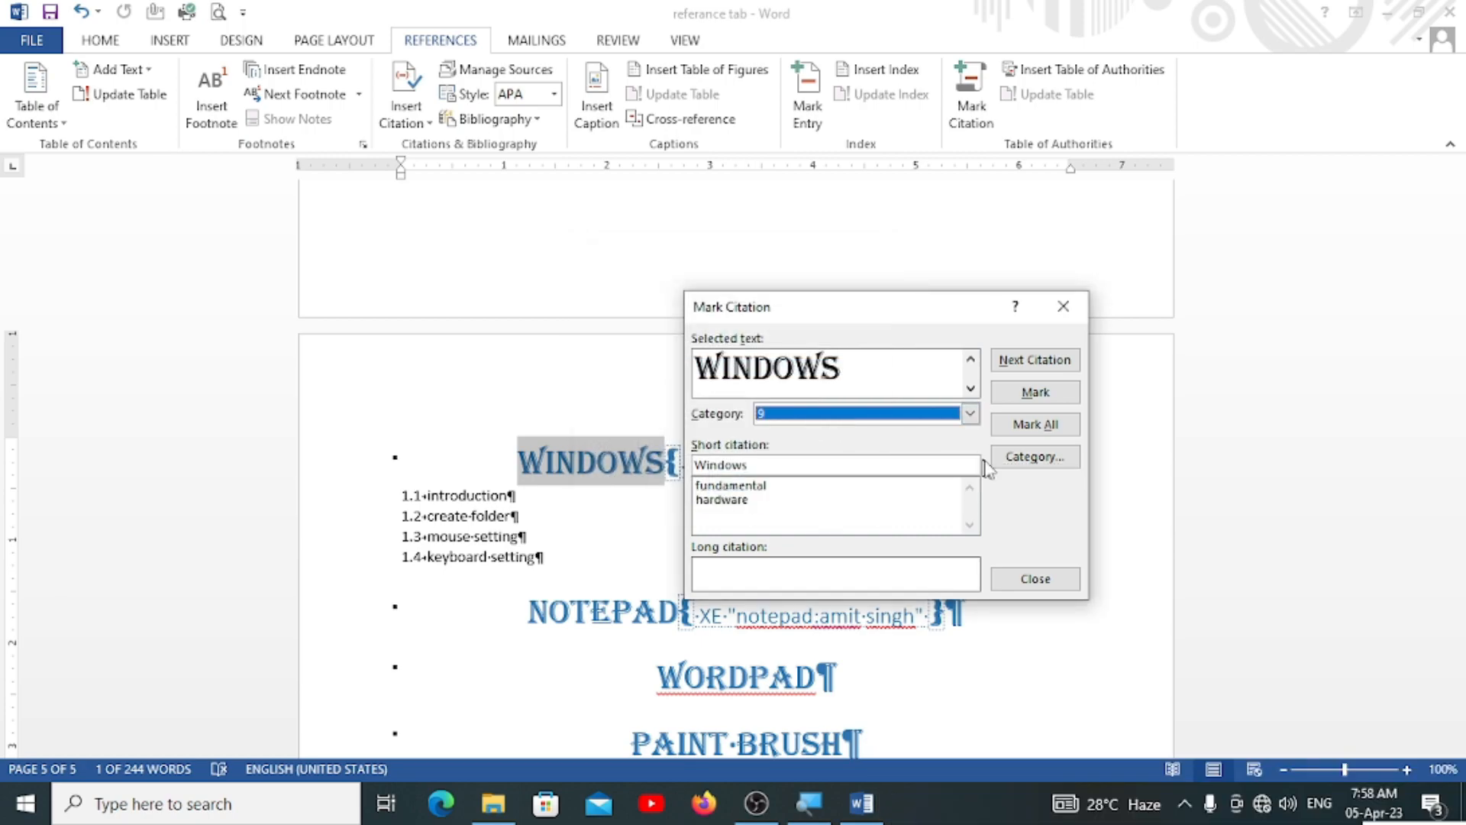
Replace citation category 9 with "practical" and mark the selected word "Windows" as a citation in it
click(1034, 457)
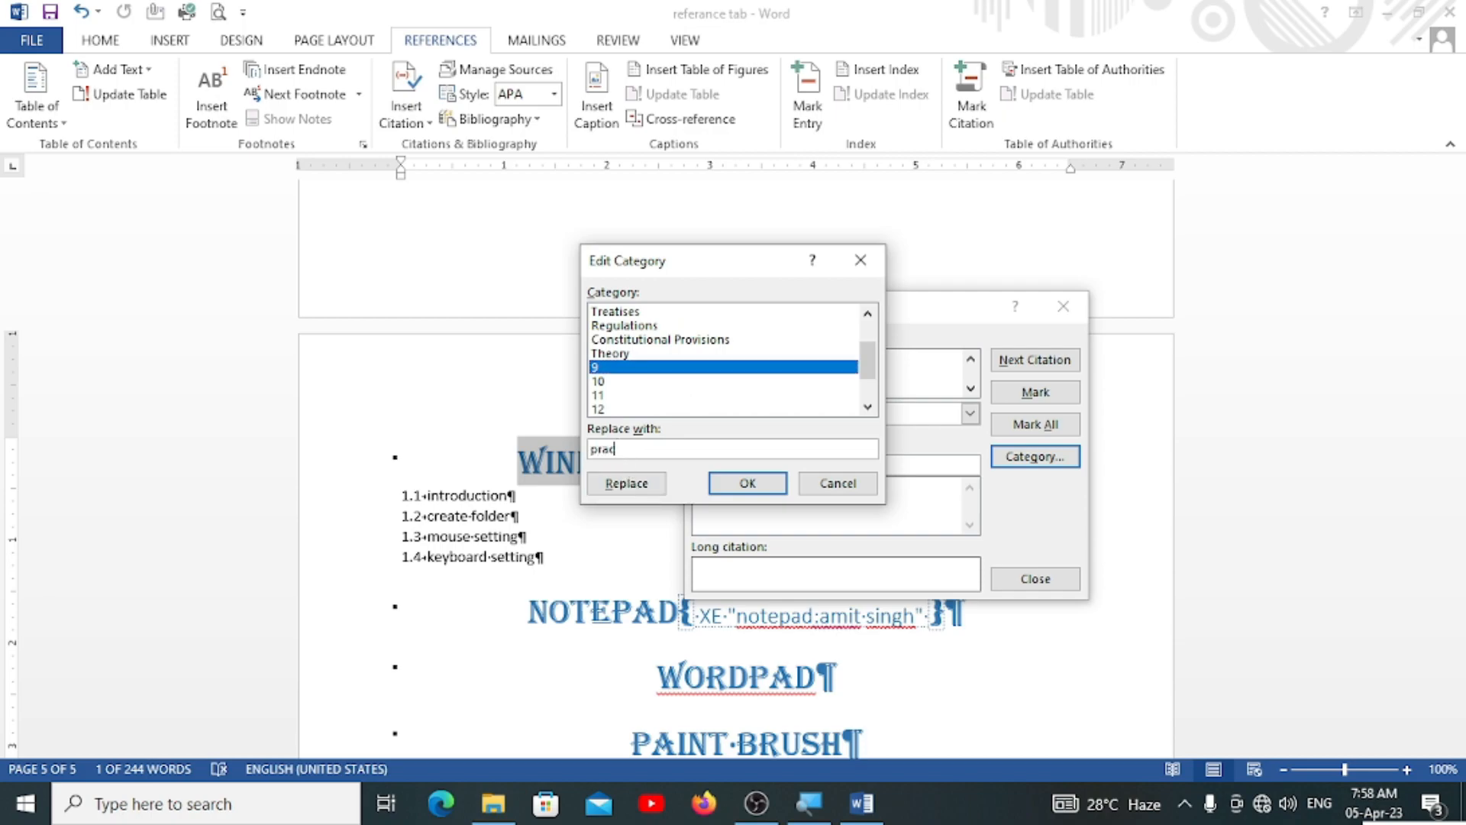
text(practical)
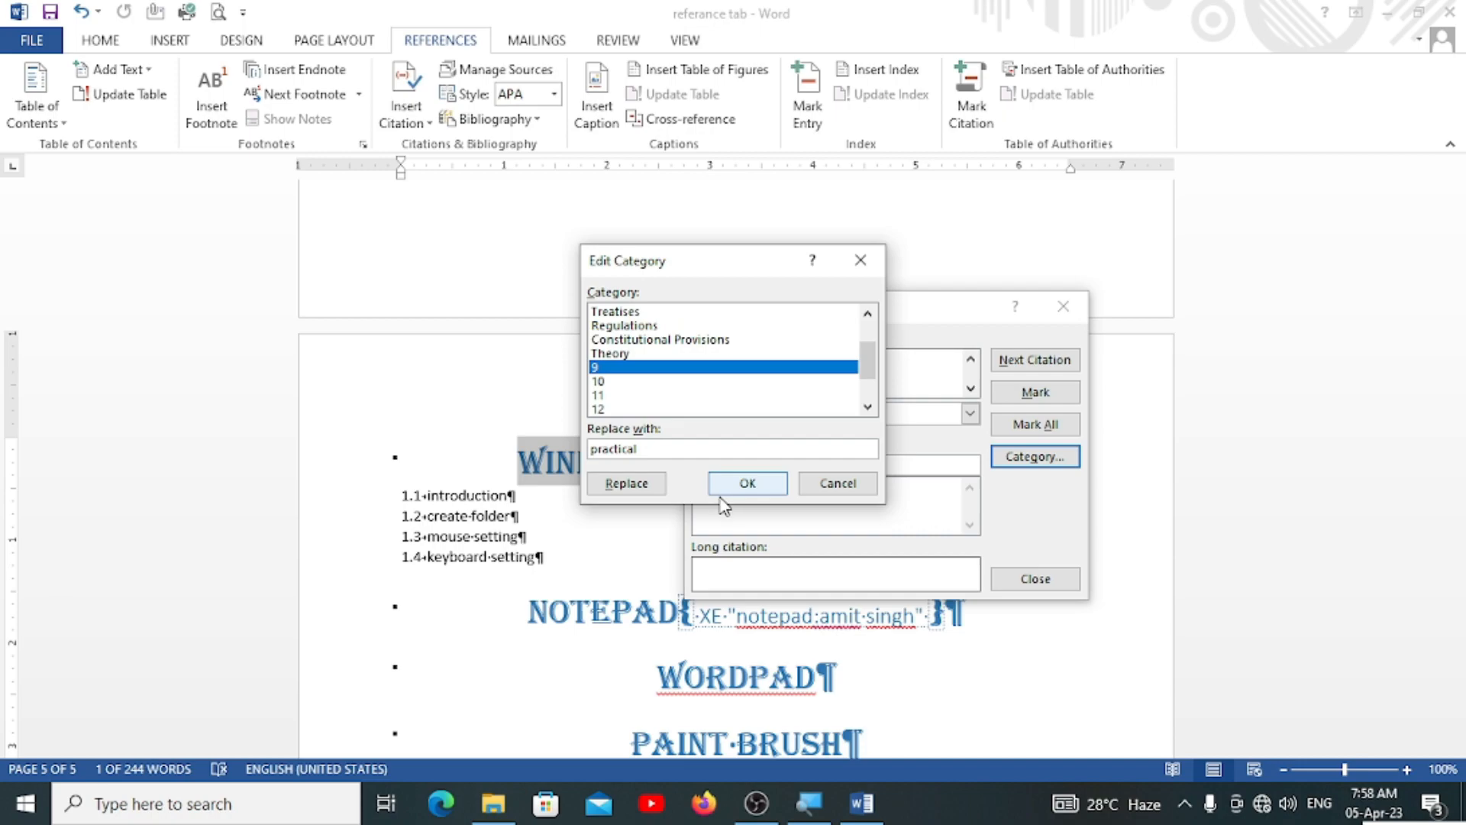
click(627, 483)
click(739, 486)
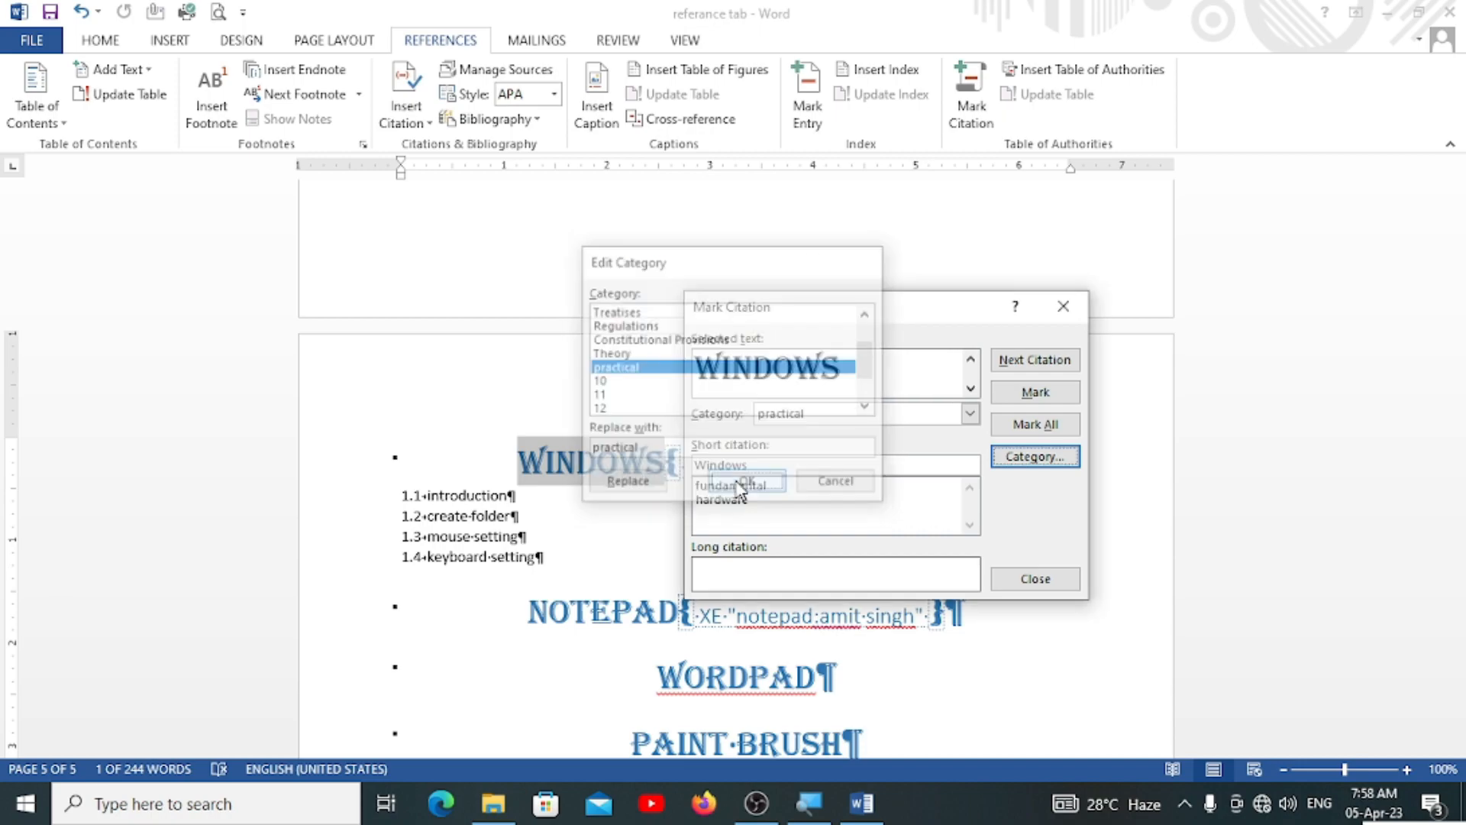
click(825, 418)
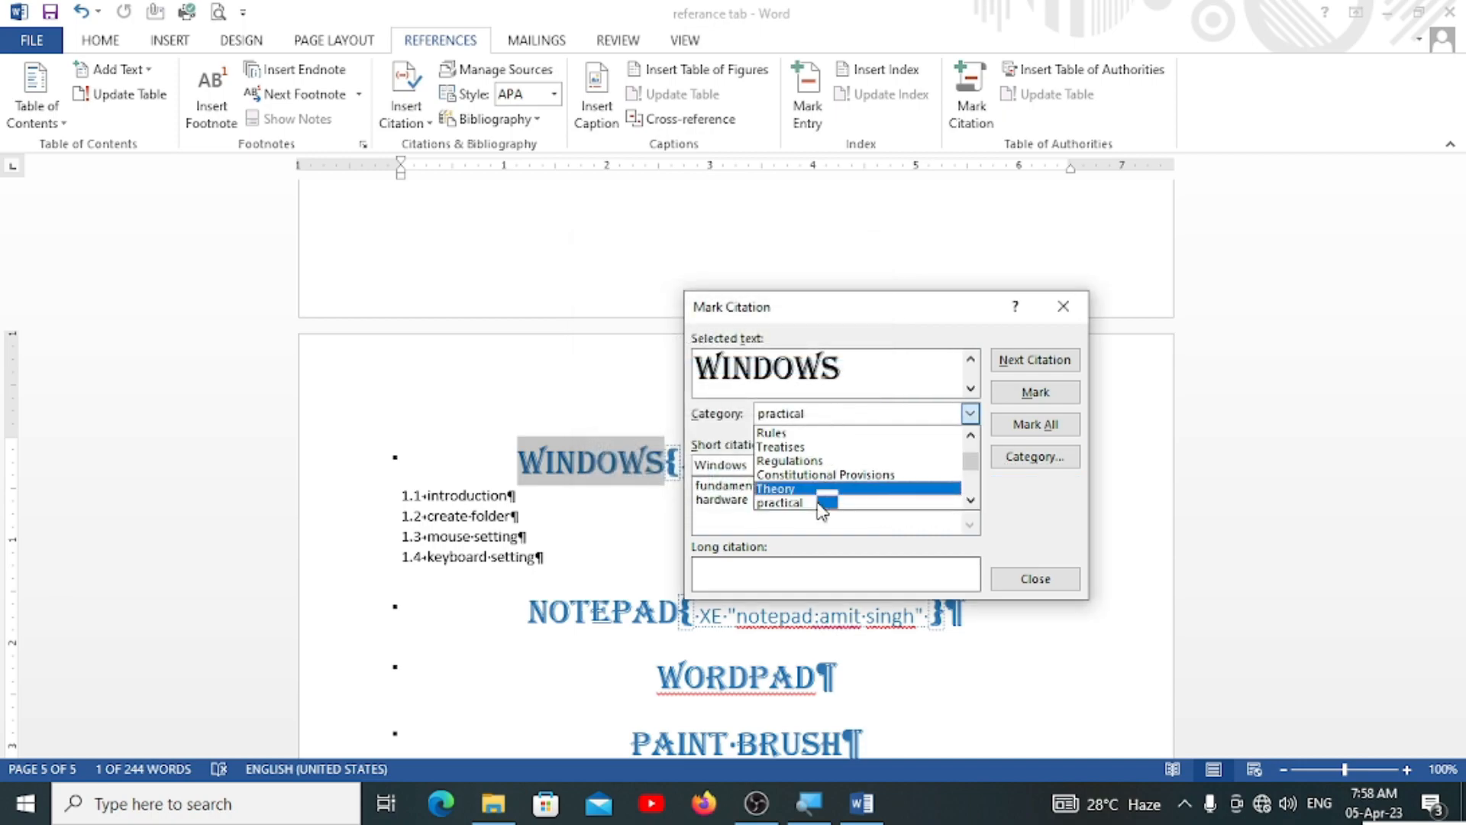
click(793, 504)
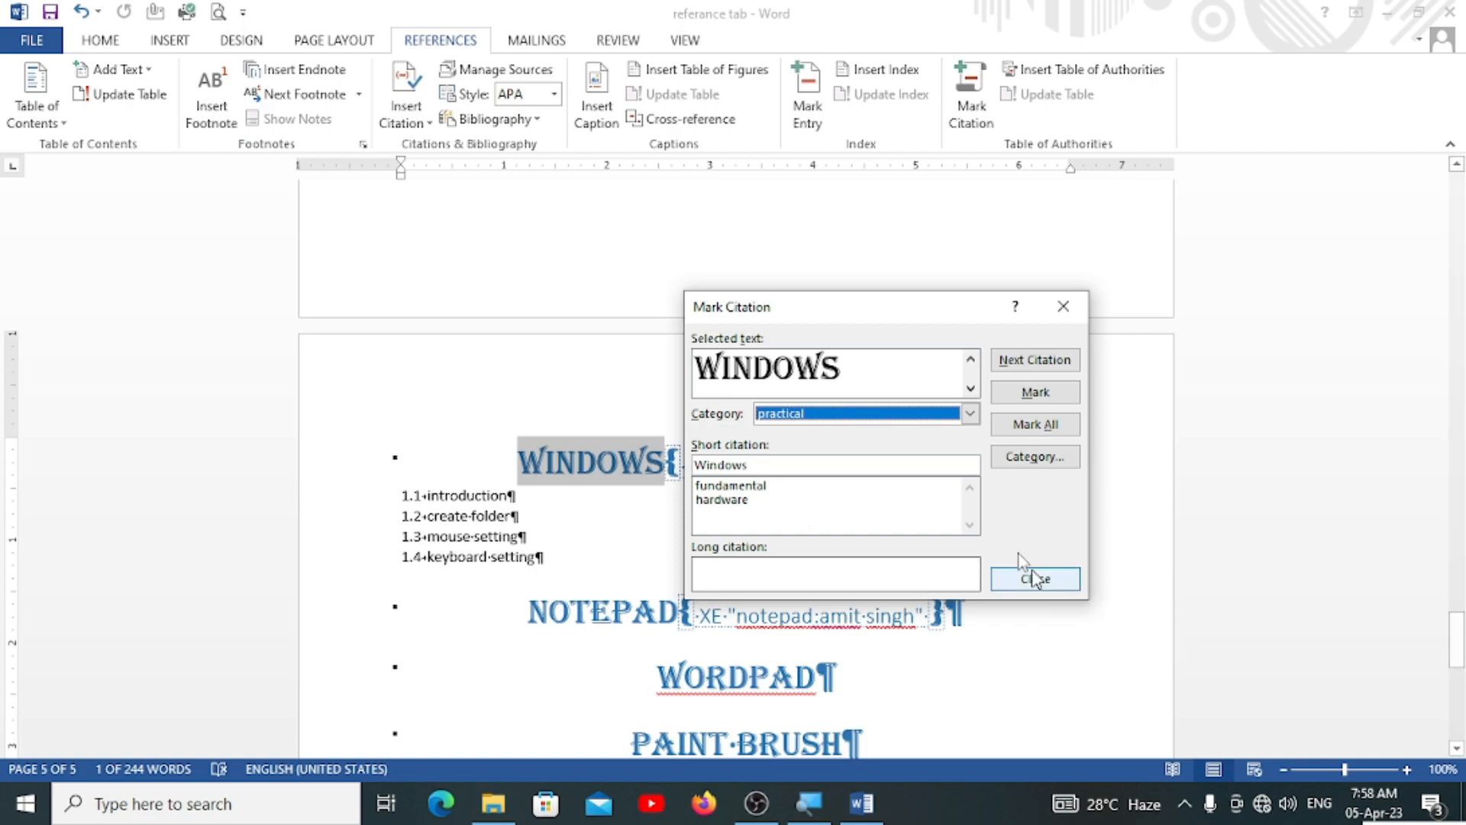
click(1035, 392)
Mark the "Number system" heading as a citation in the Theory category
scroll(638, 502, down, 5)
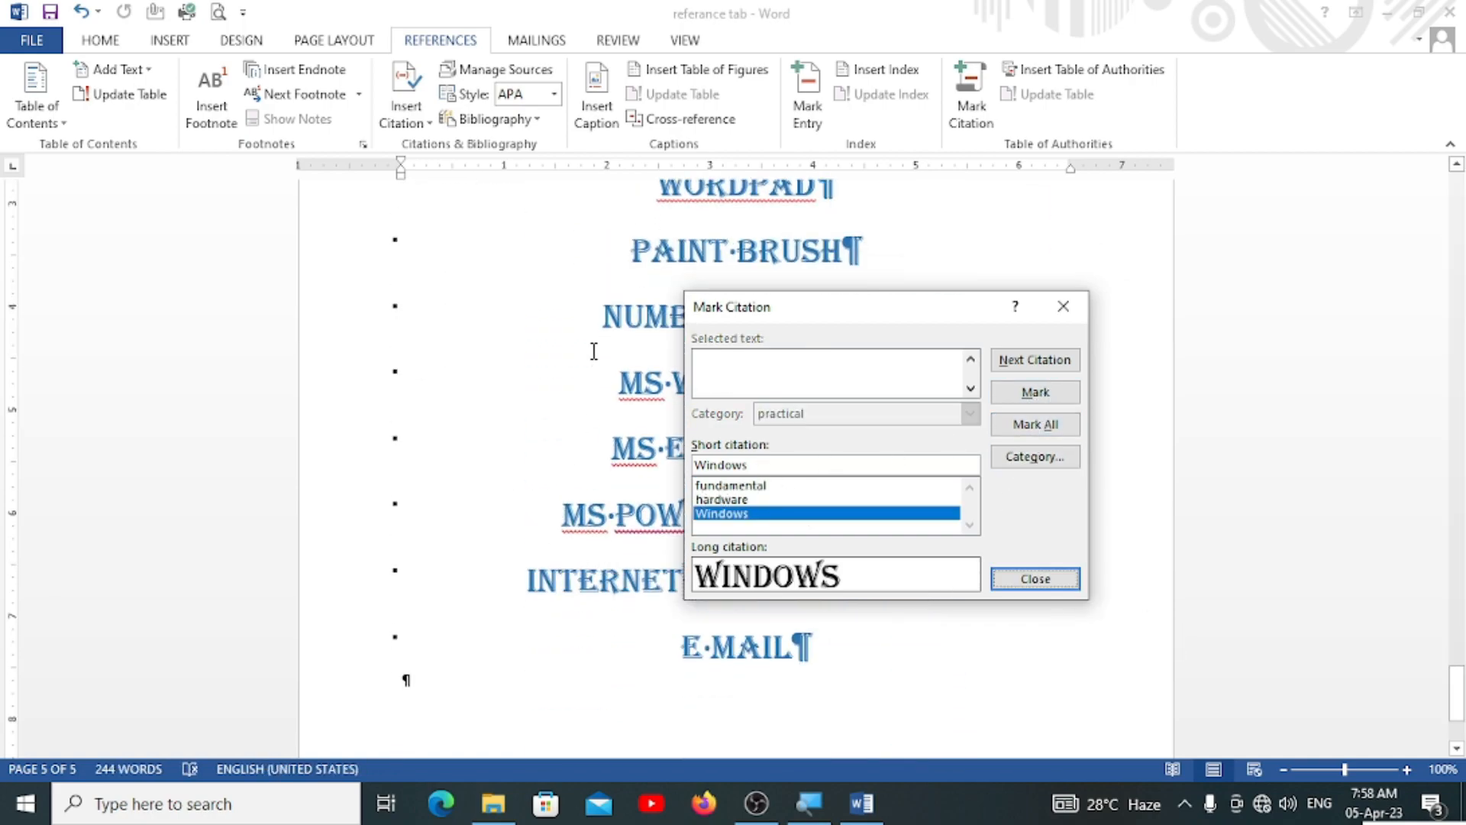
drag(601, 331, 820, 320)
click(874, 386)
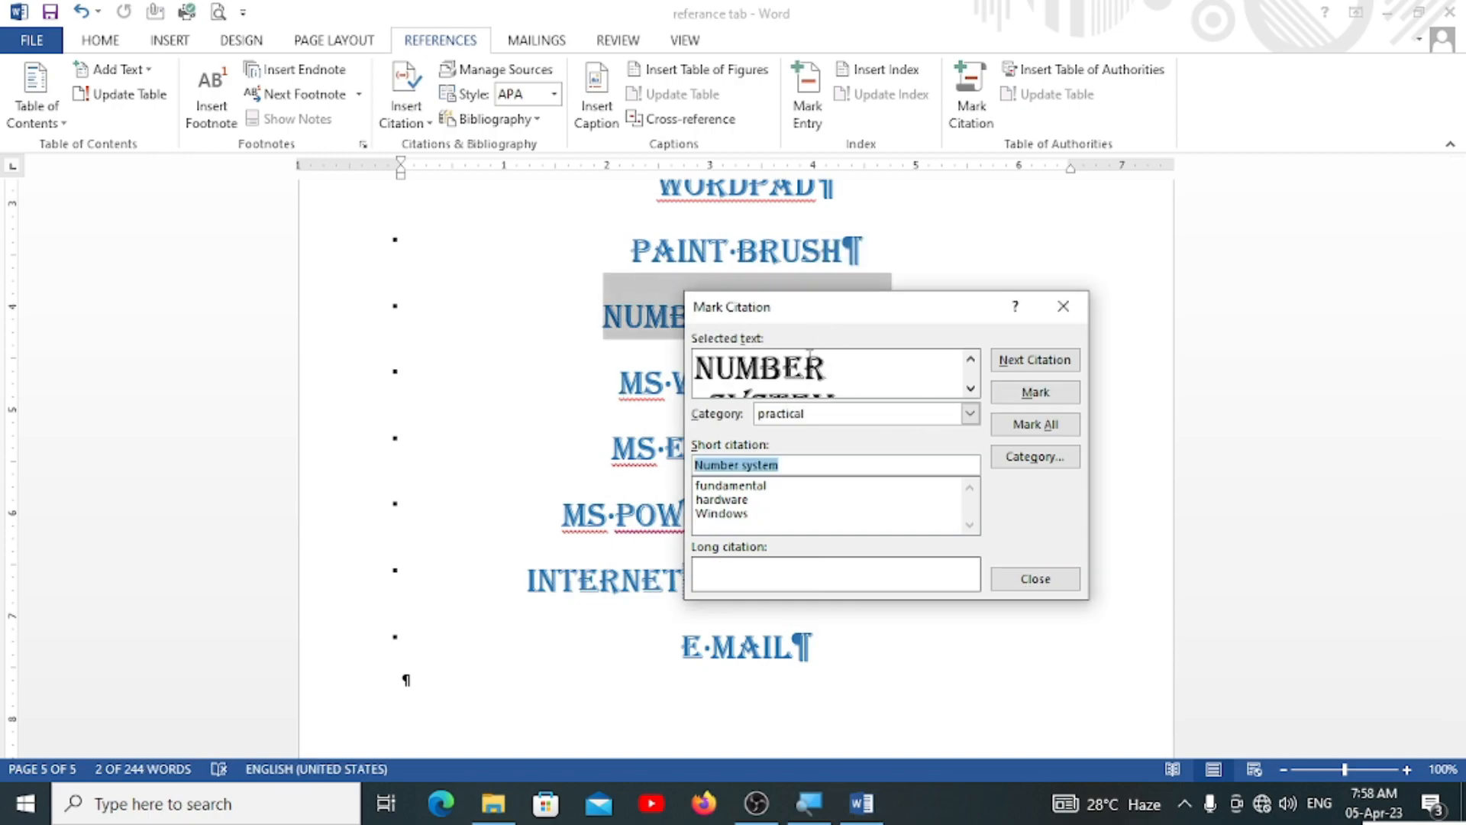
click(970, 413)
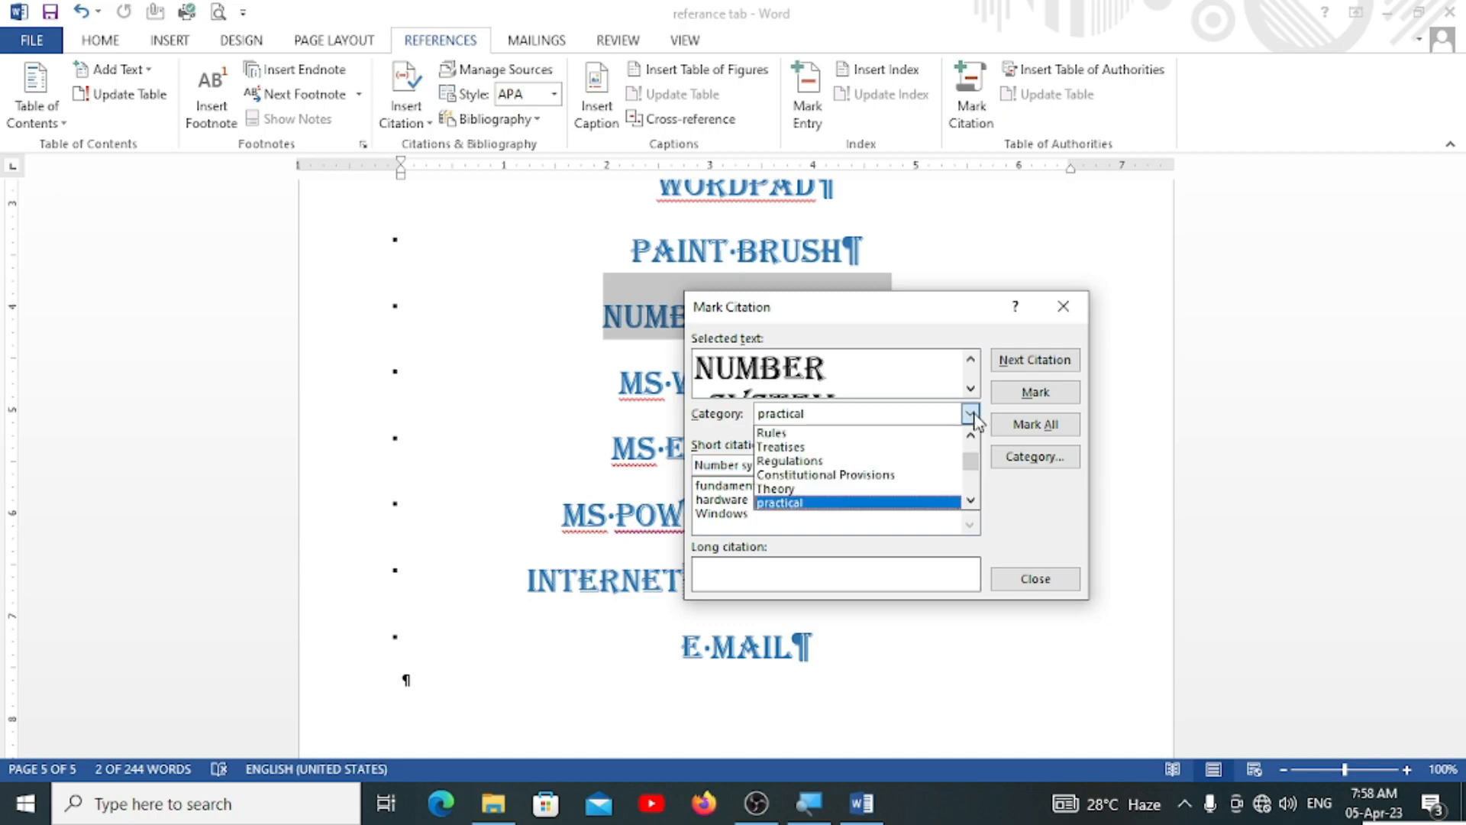
click(832, 490)
click(1035, 391)
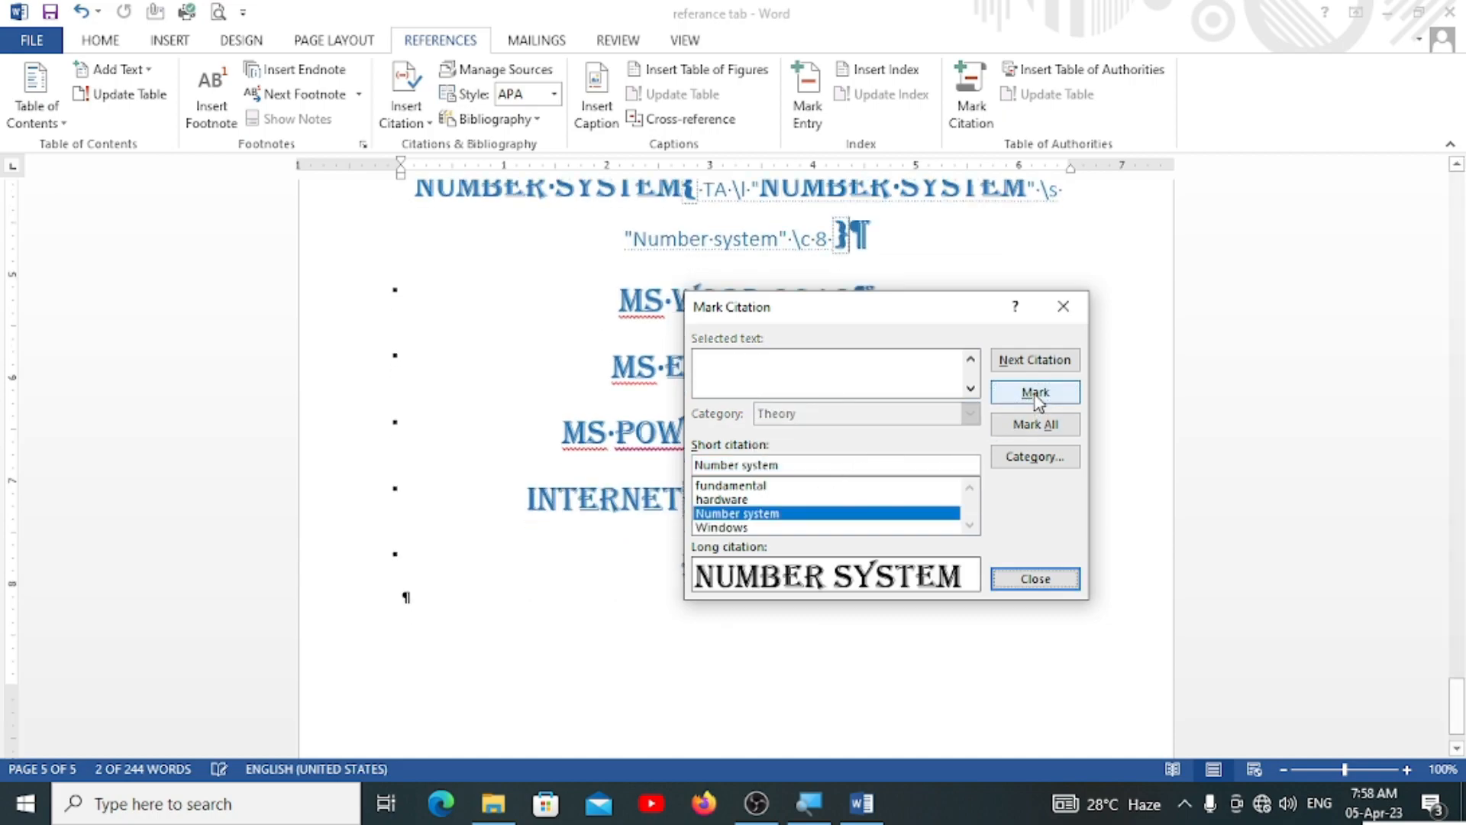
Mark the "Ms powerpoint 2013" heading as a citation in the practical category and finish marking citations
click(558, 443)
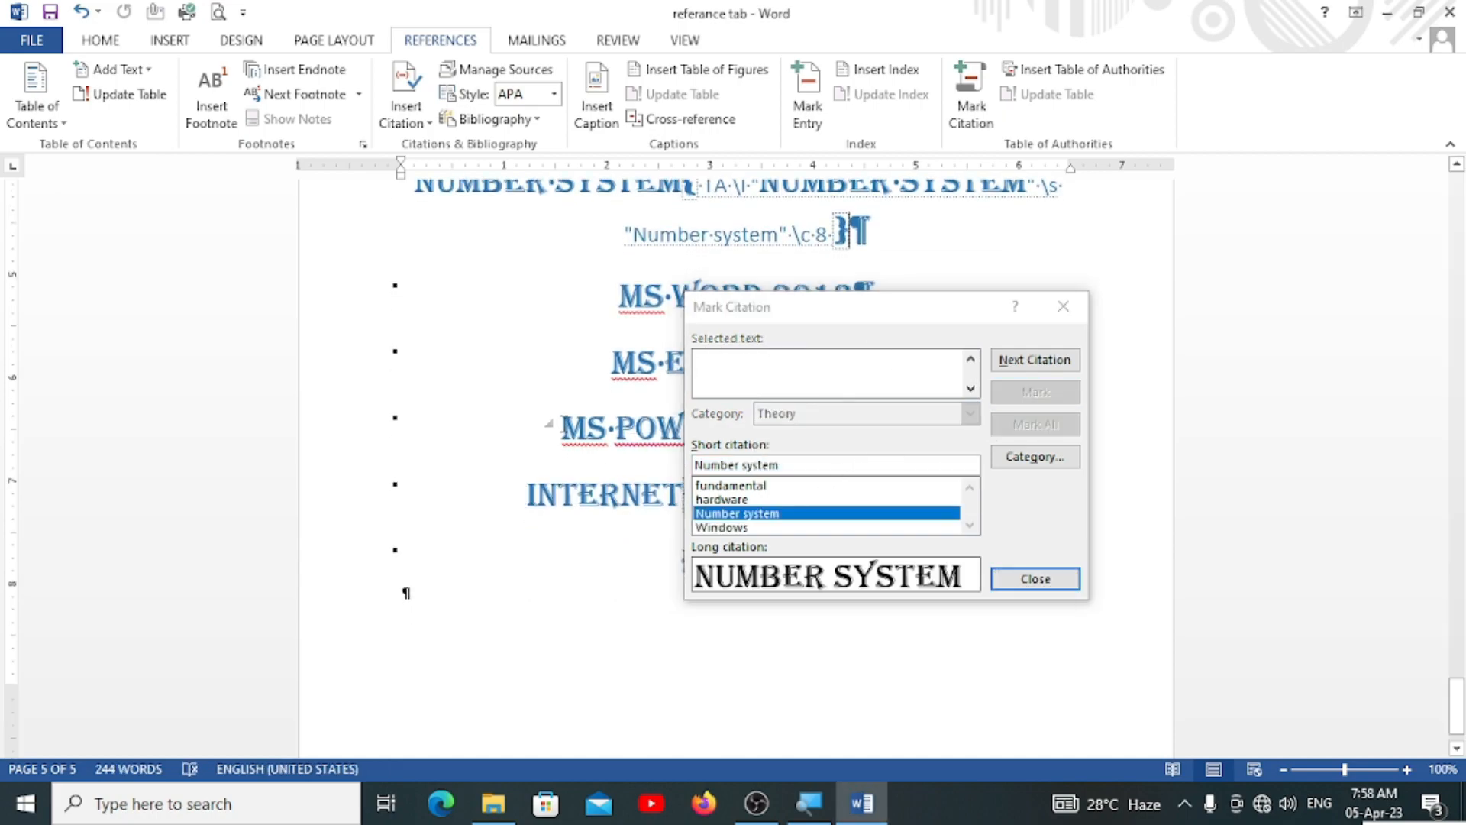
drag(563, 424, 755, 432)
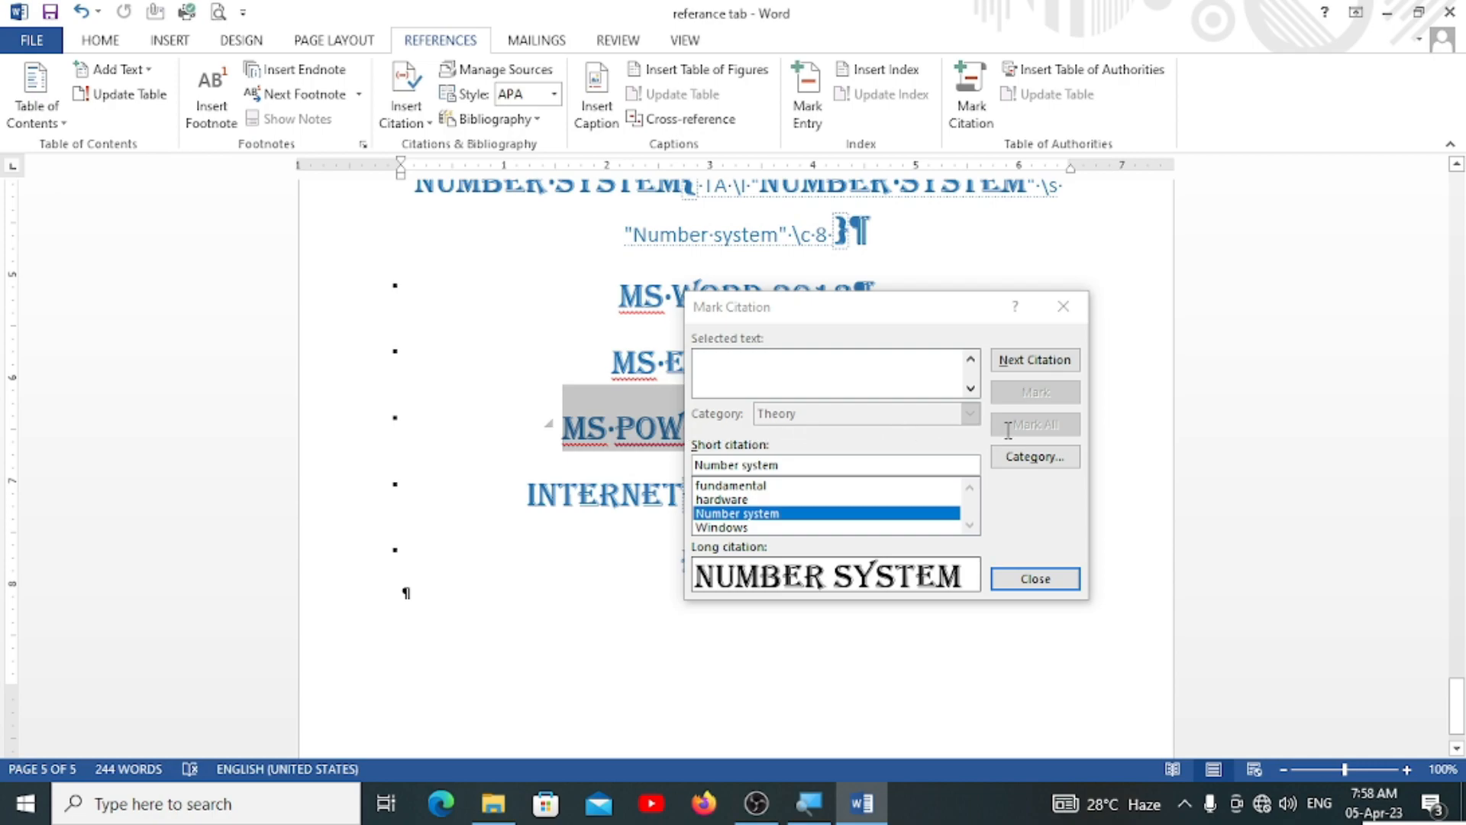
click(777, 495)
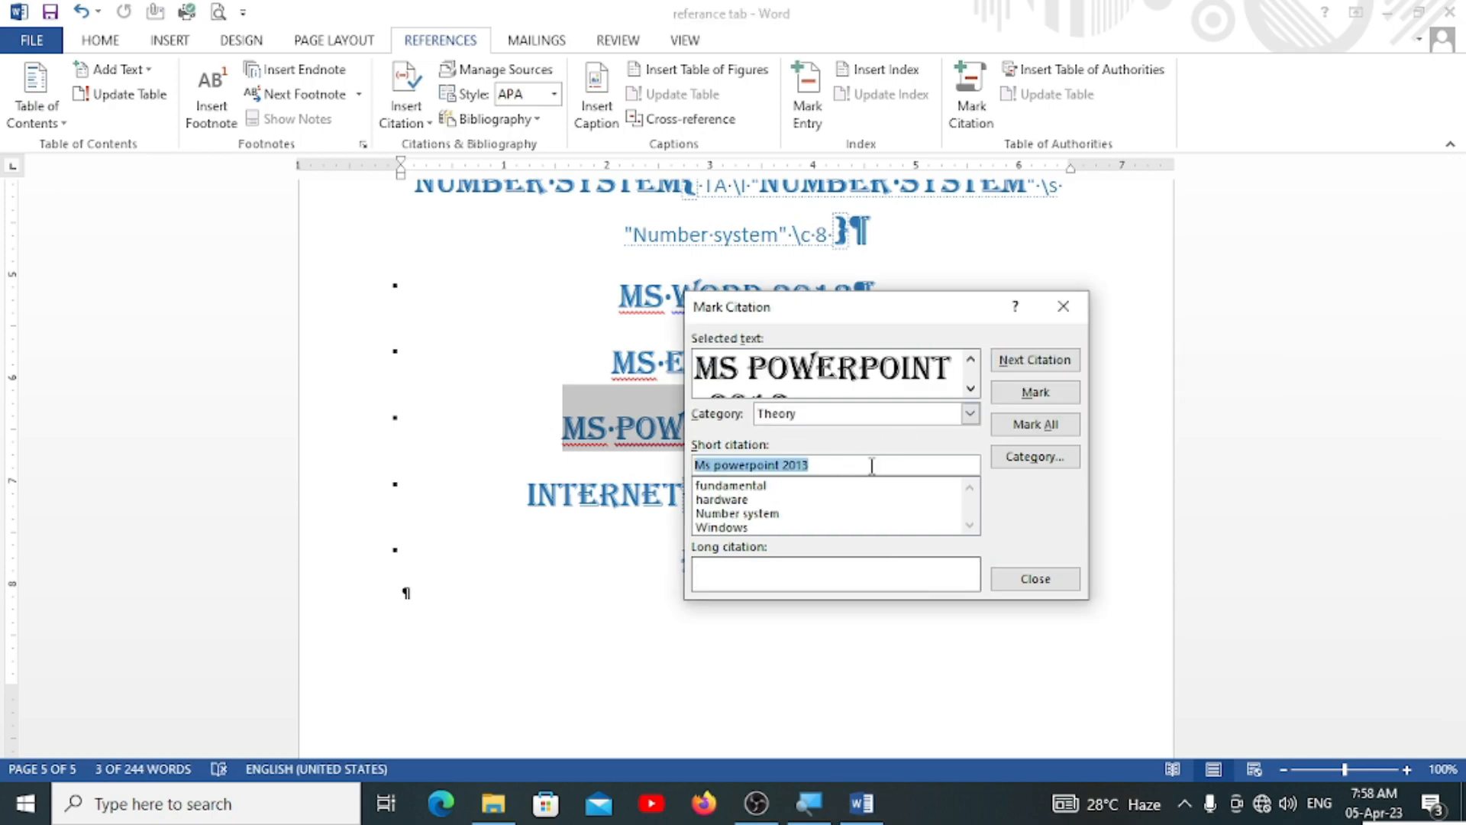
click(969, 413)
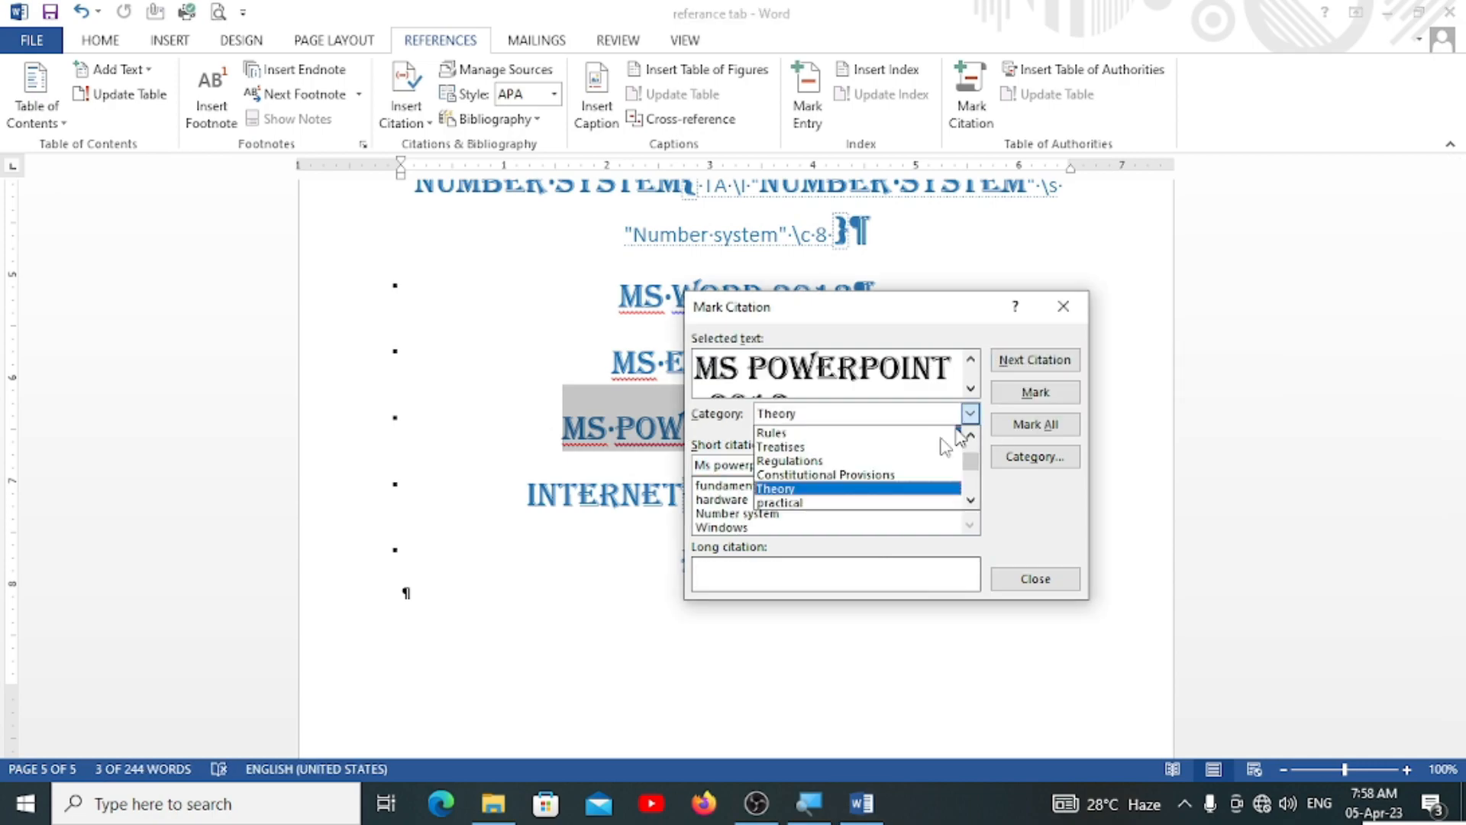
click(793, 506)
click(1069, 391)
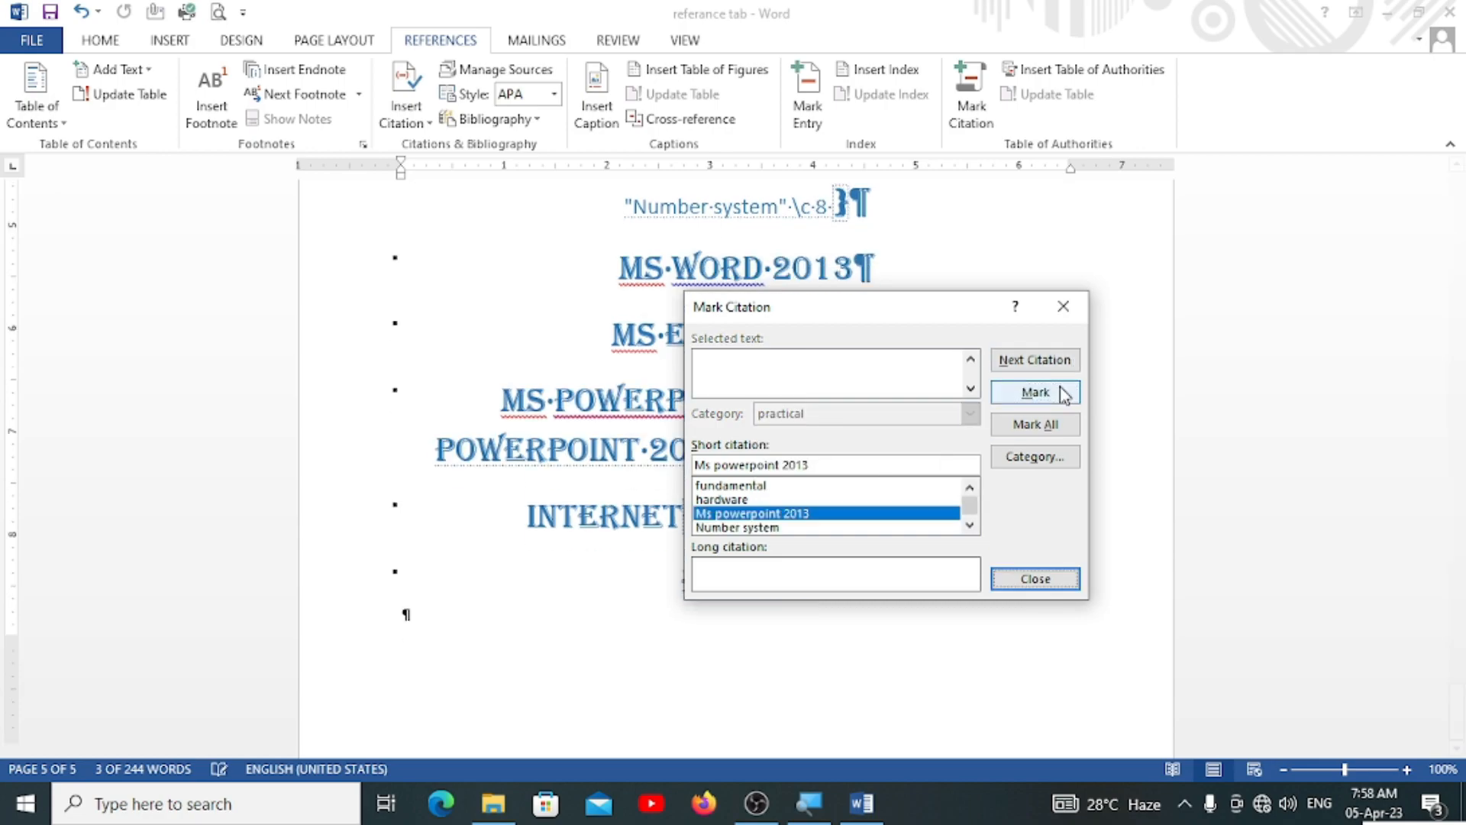
click(1036, 580)
Insert a table of authorities for the Theory category in the second empty paragraph below the index on page 2
scroll(833, 491, up, 10)
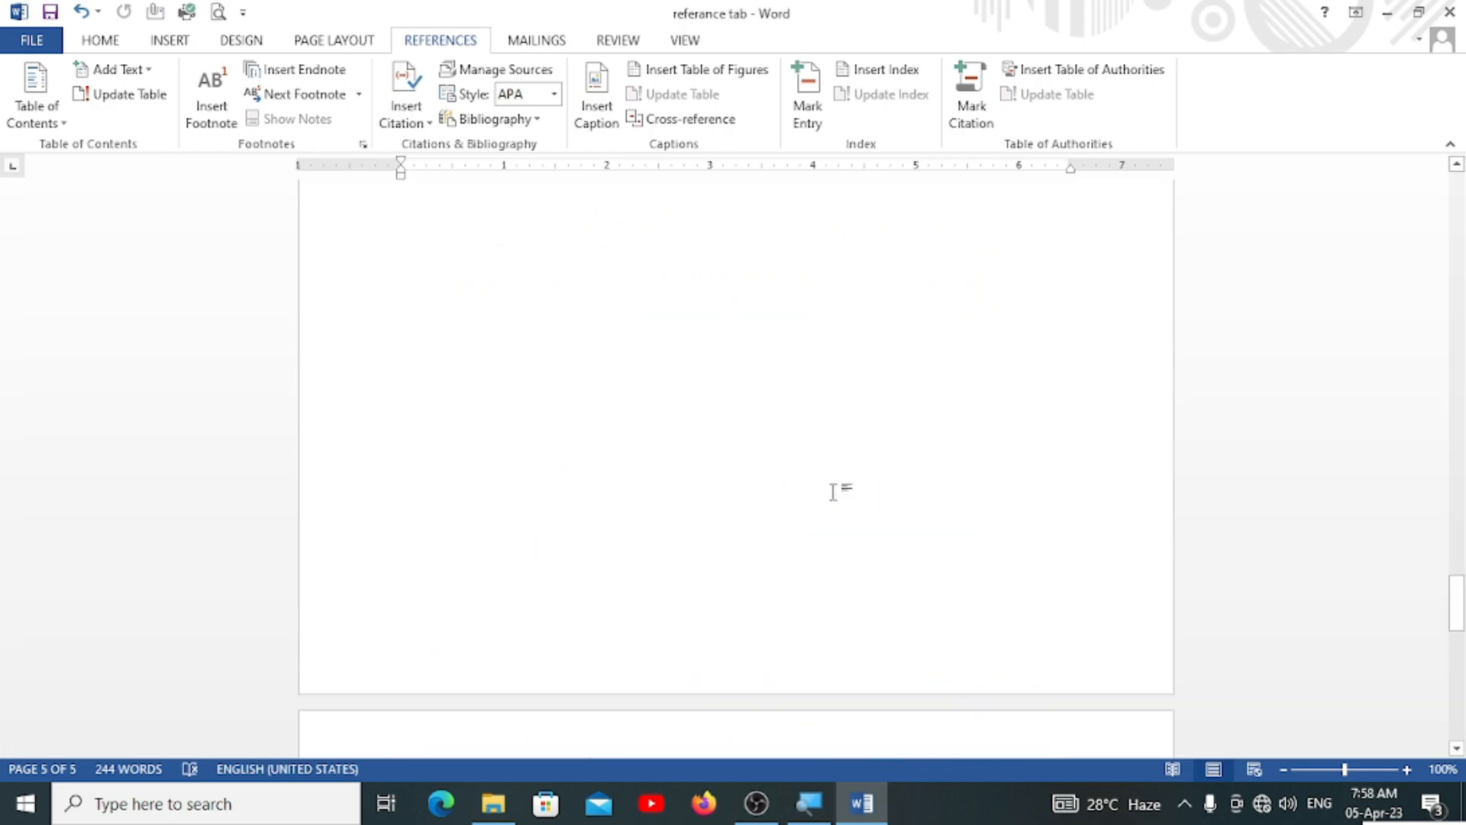
scroll(833, 491, up, 15)
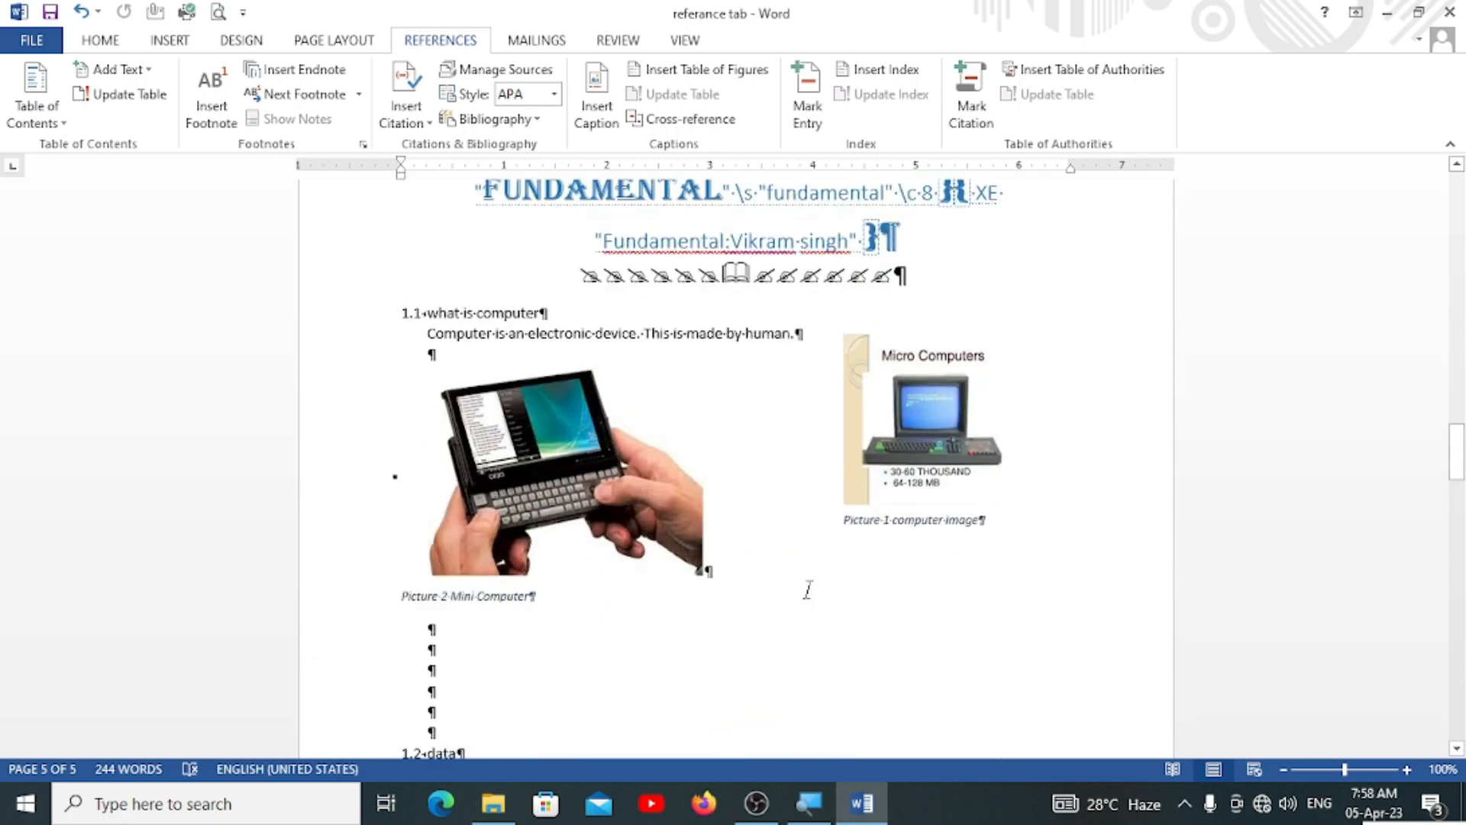
scroll(808, 589, up, 12)
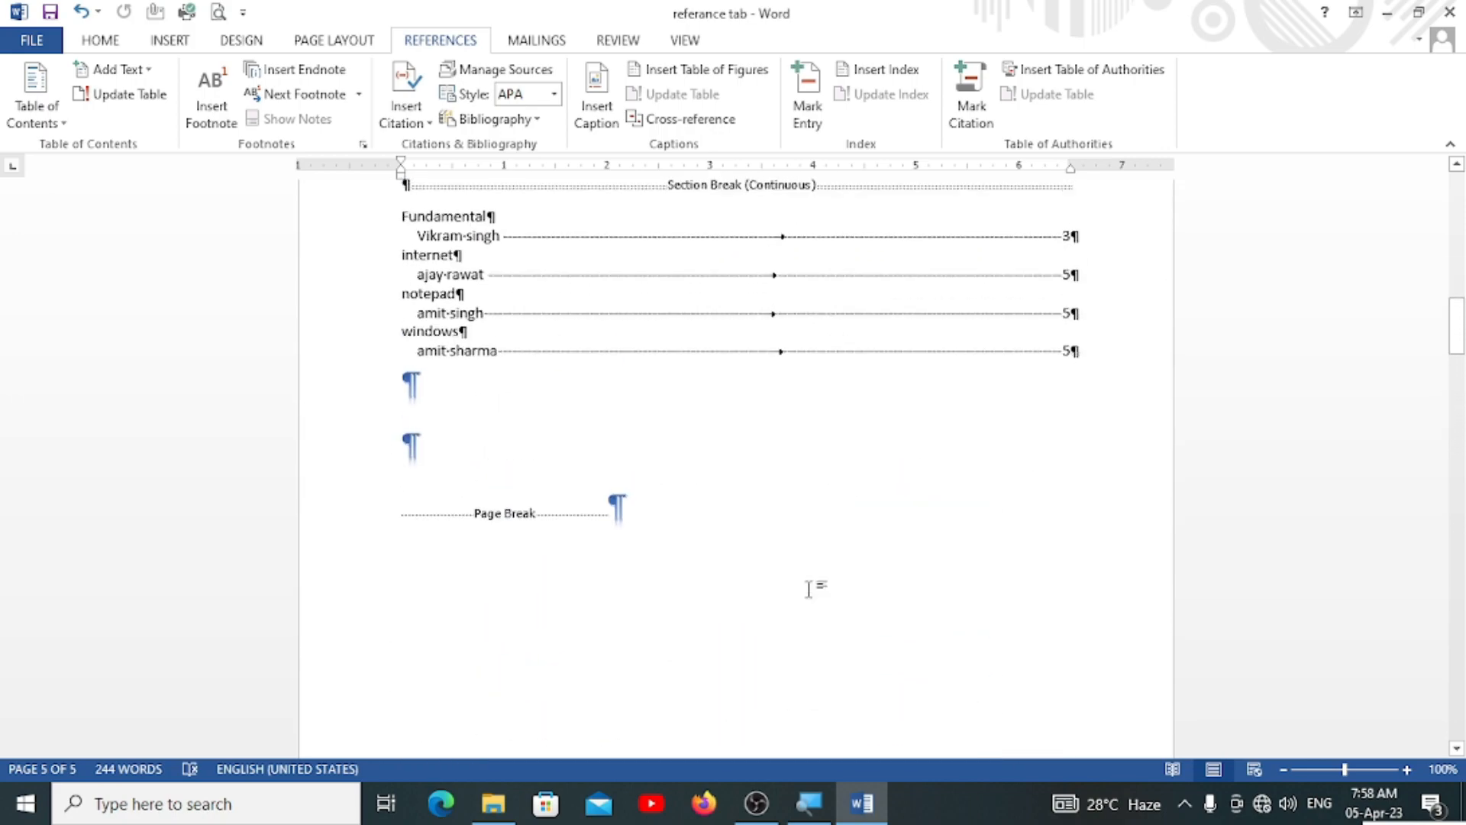
click(402, 449)
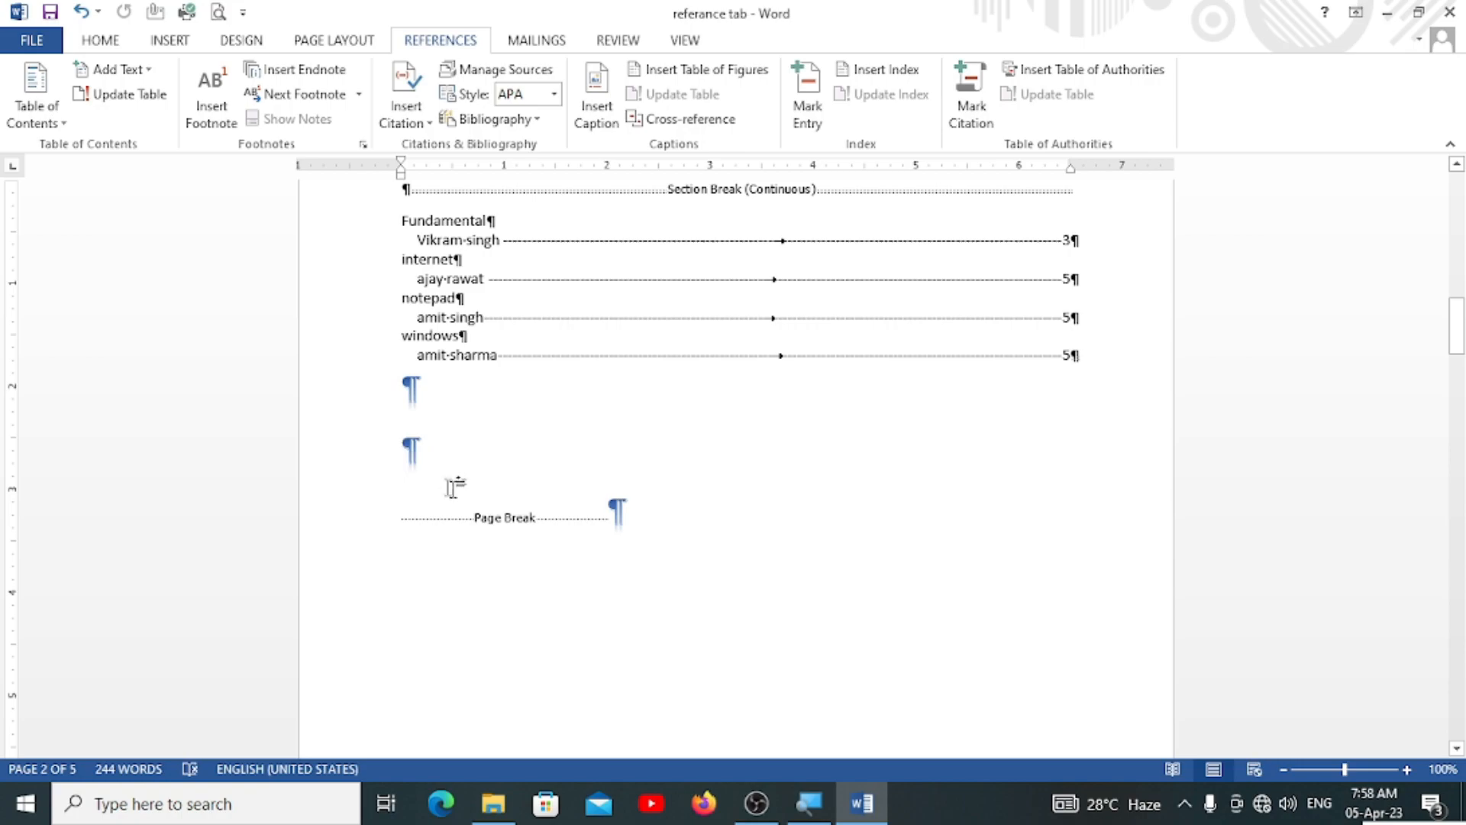
click(1044, 70)
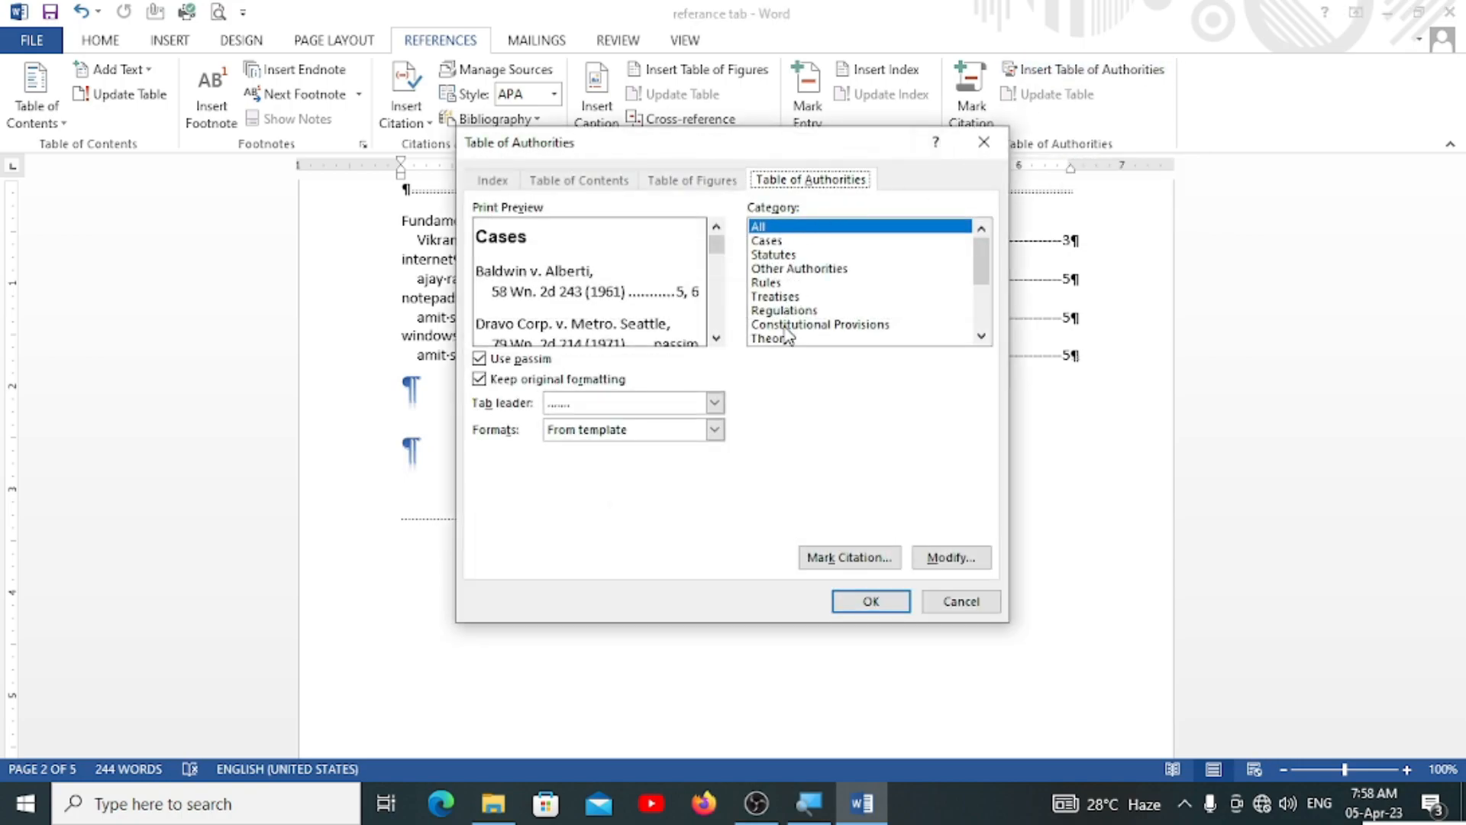
click(782, 338)
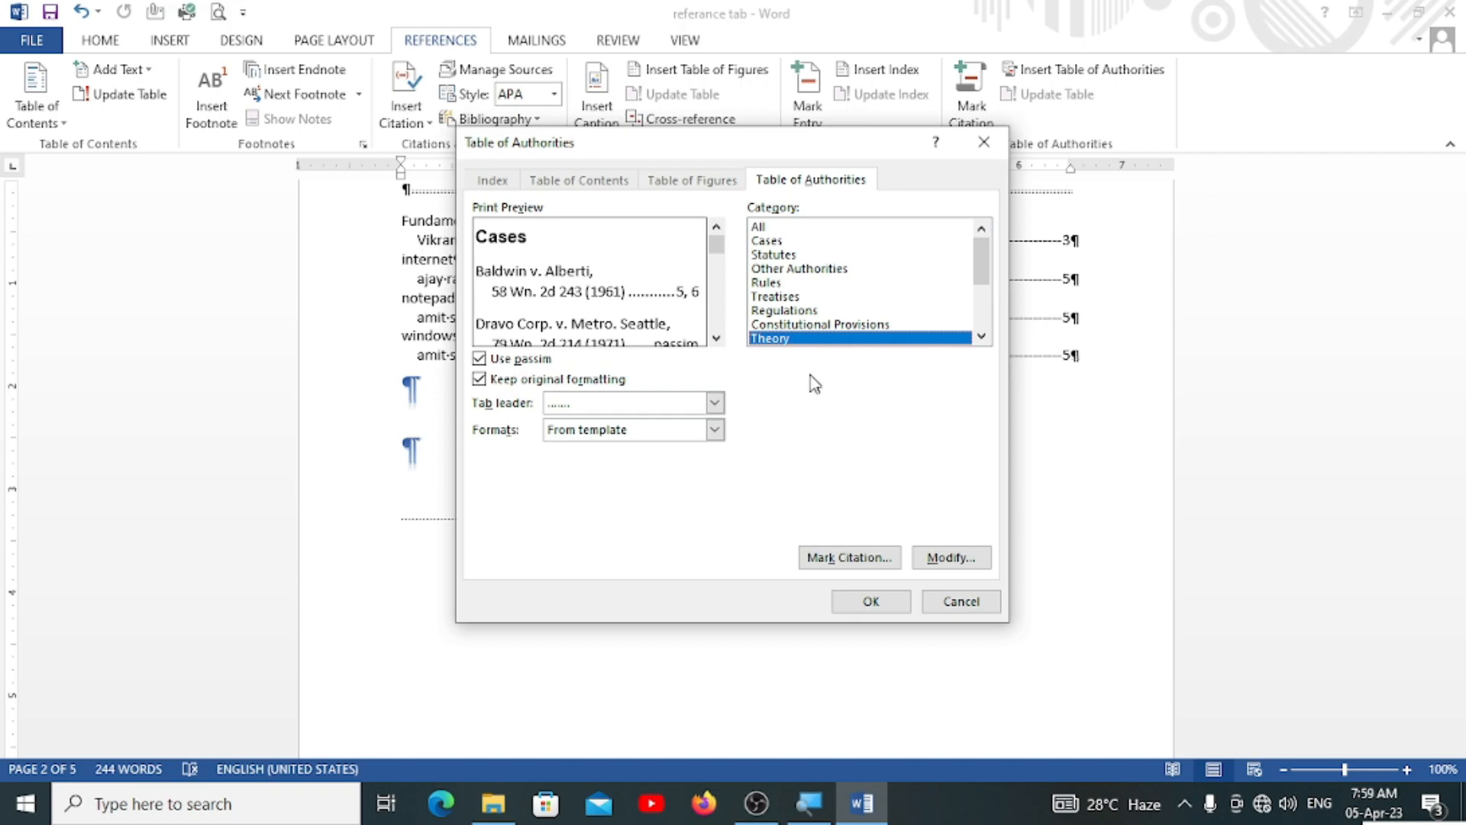
click(871, 601)
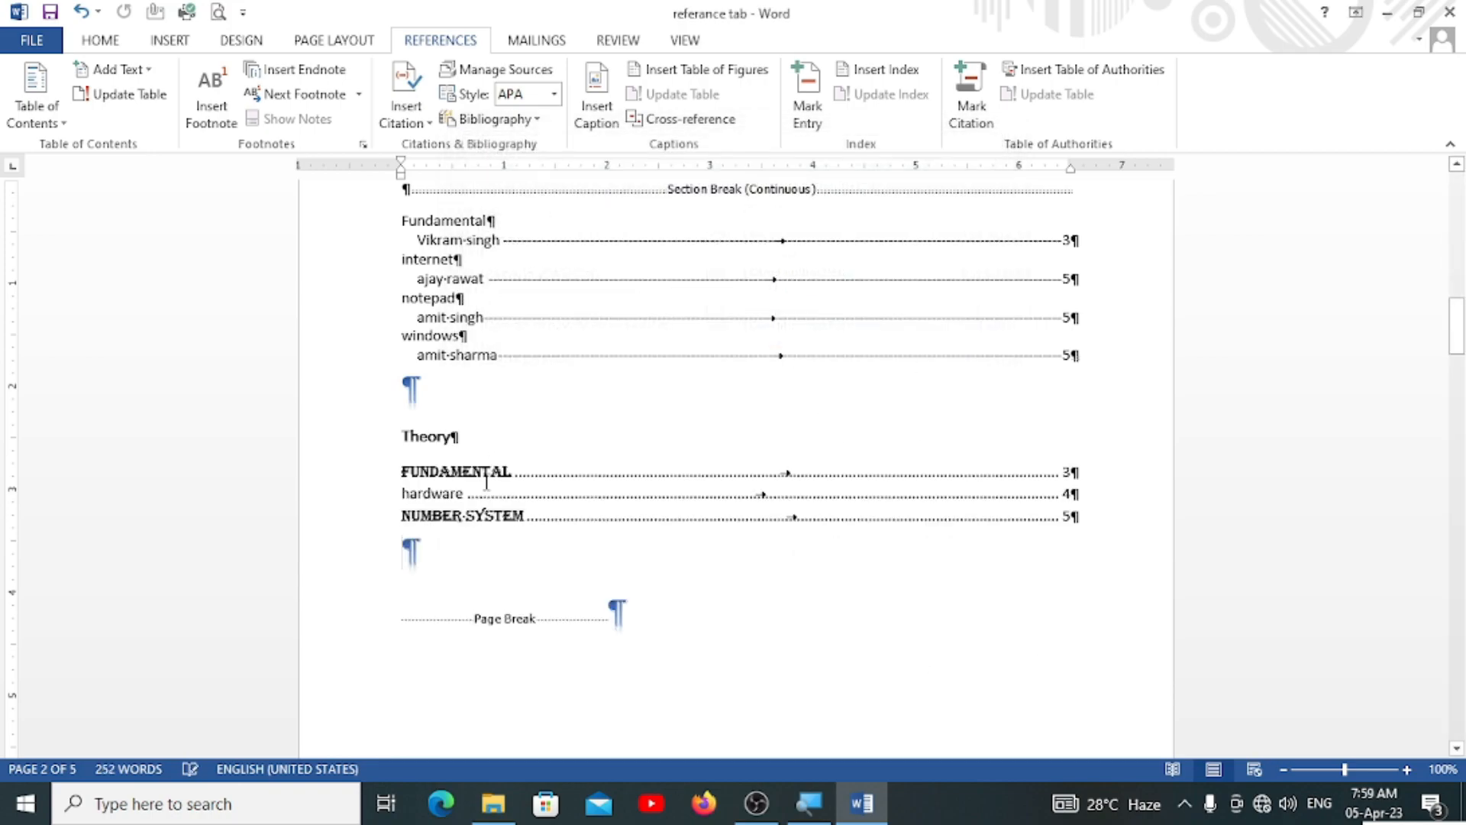
Insert a table of authorities covering all categories below the index, replacing the existing Theory category
key(ctrl+s)
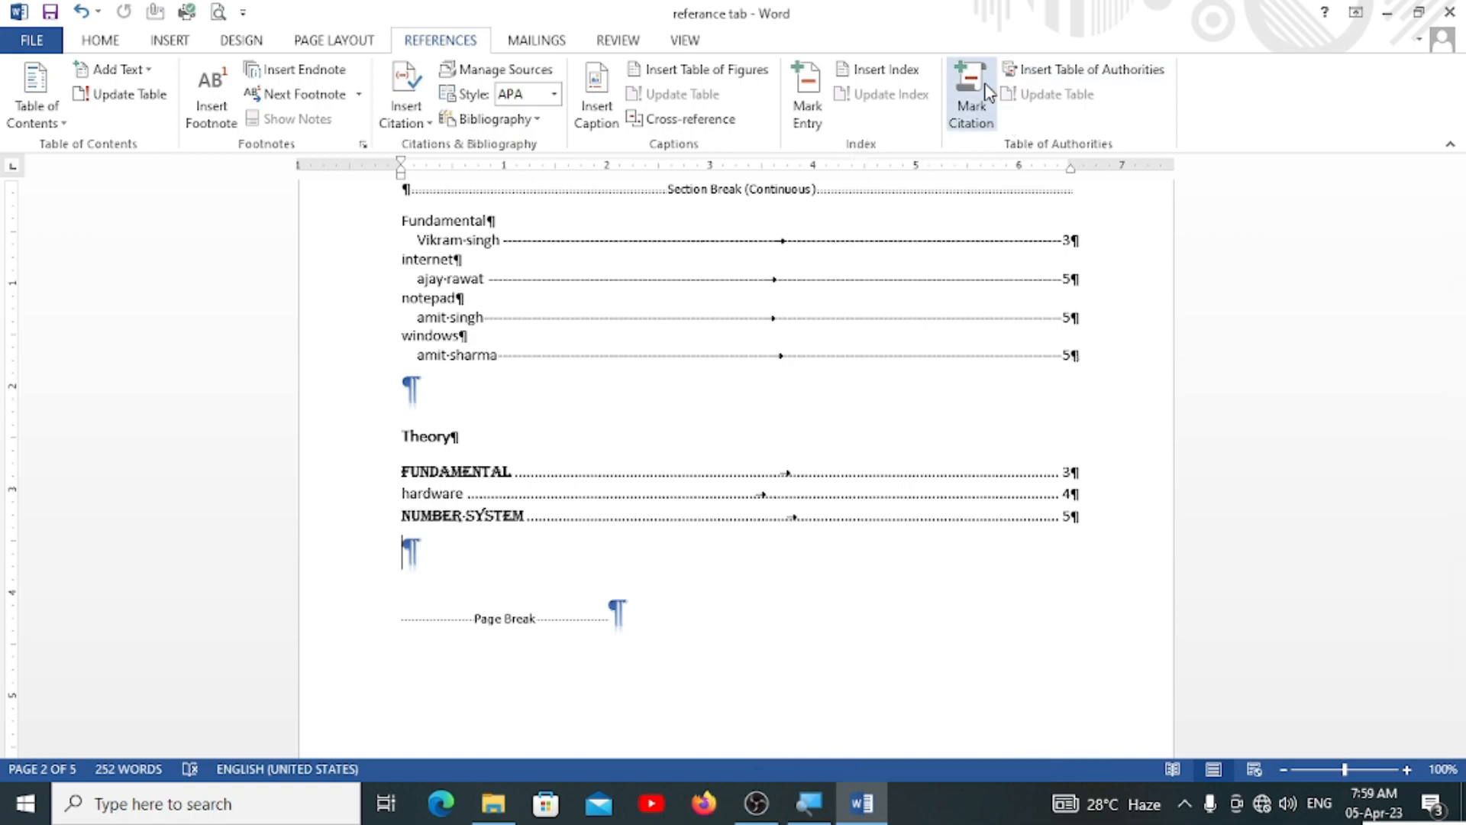
click(1039, 70)
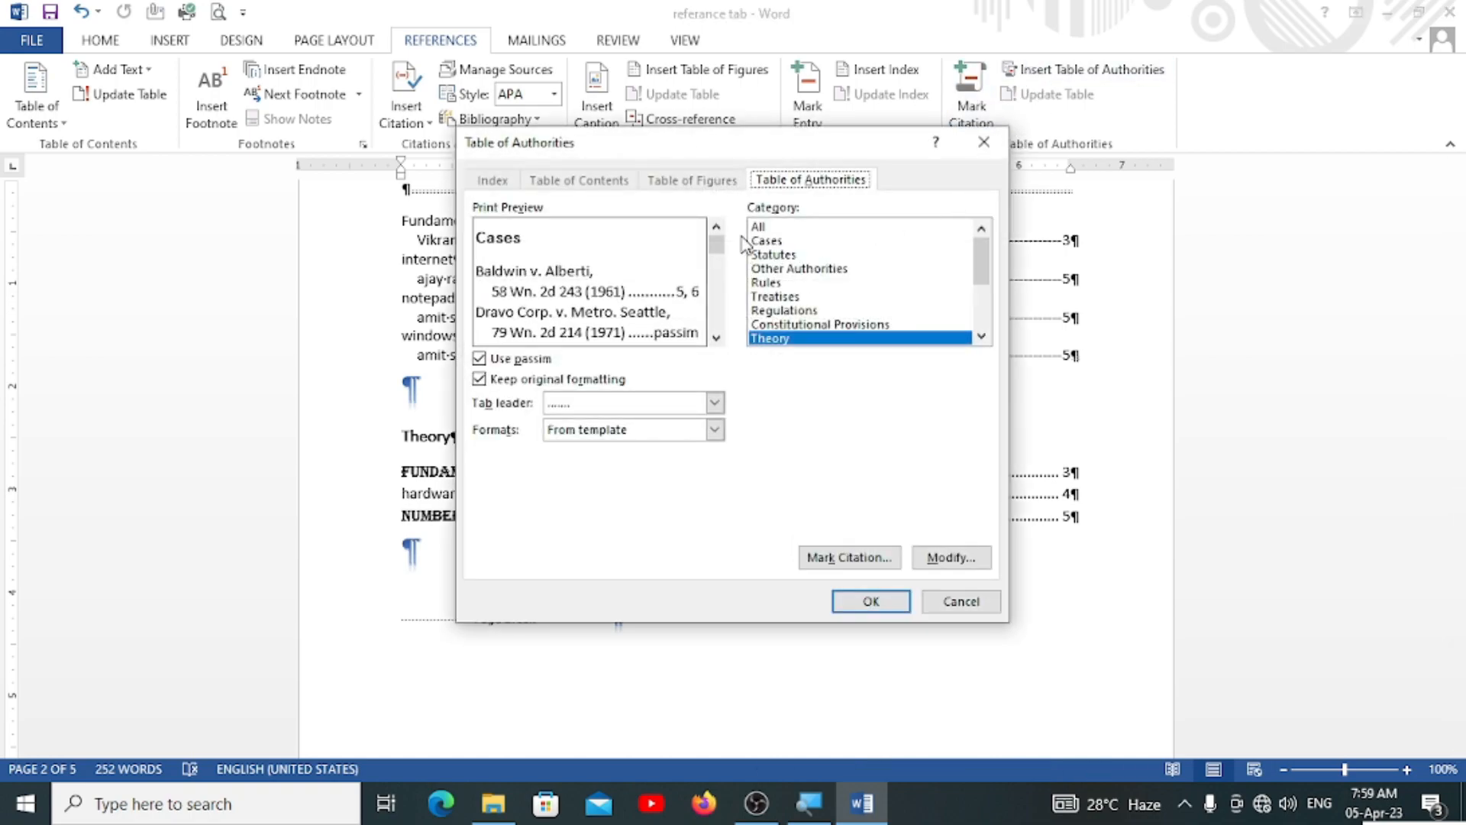
click(770, 227)
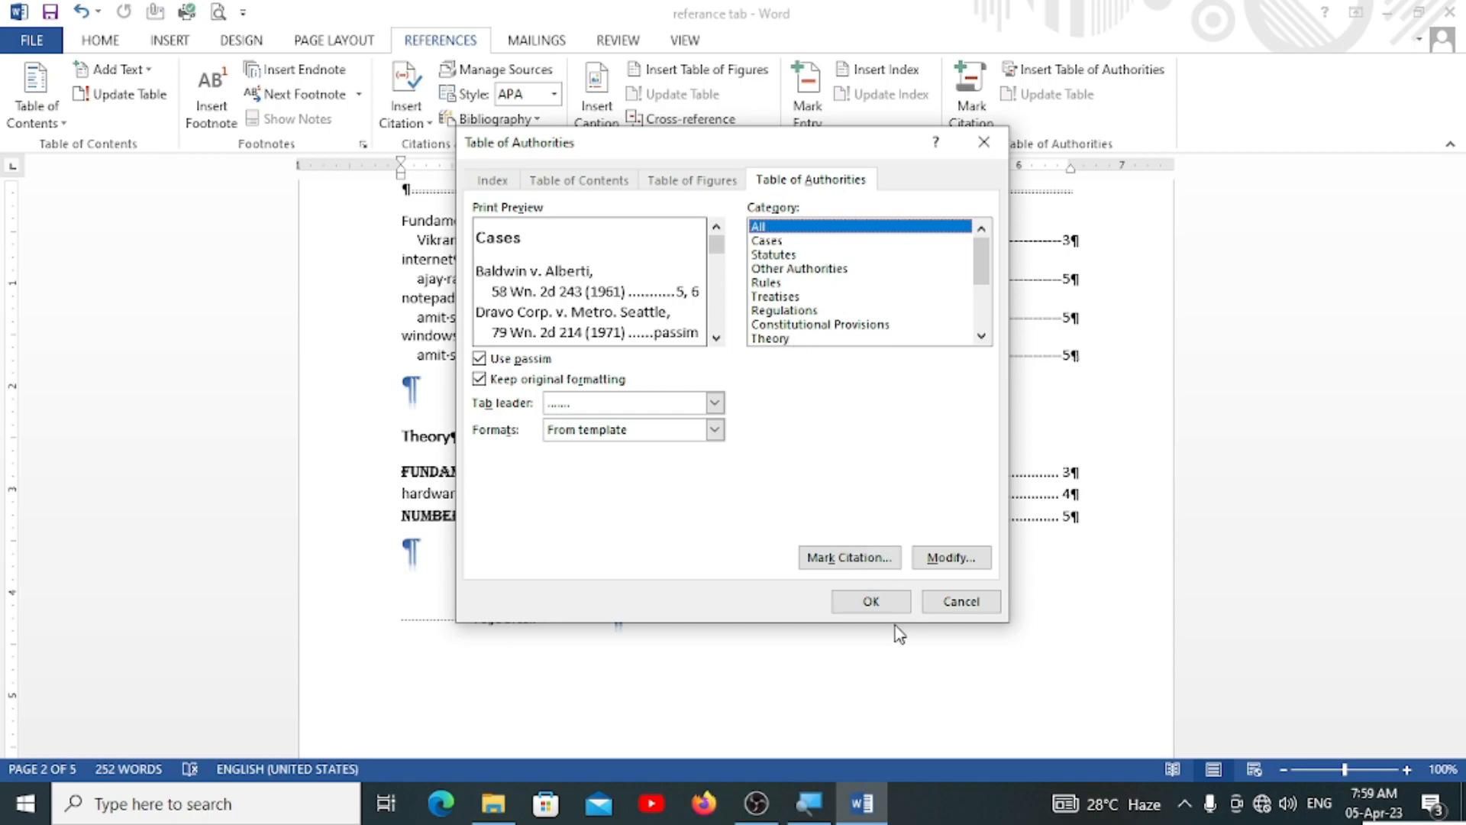
click(874, 603)
click(683, 459)
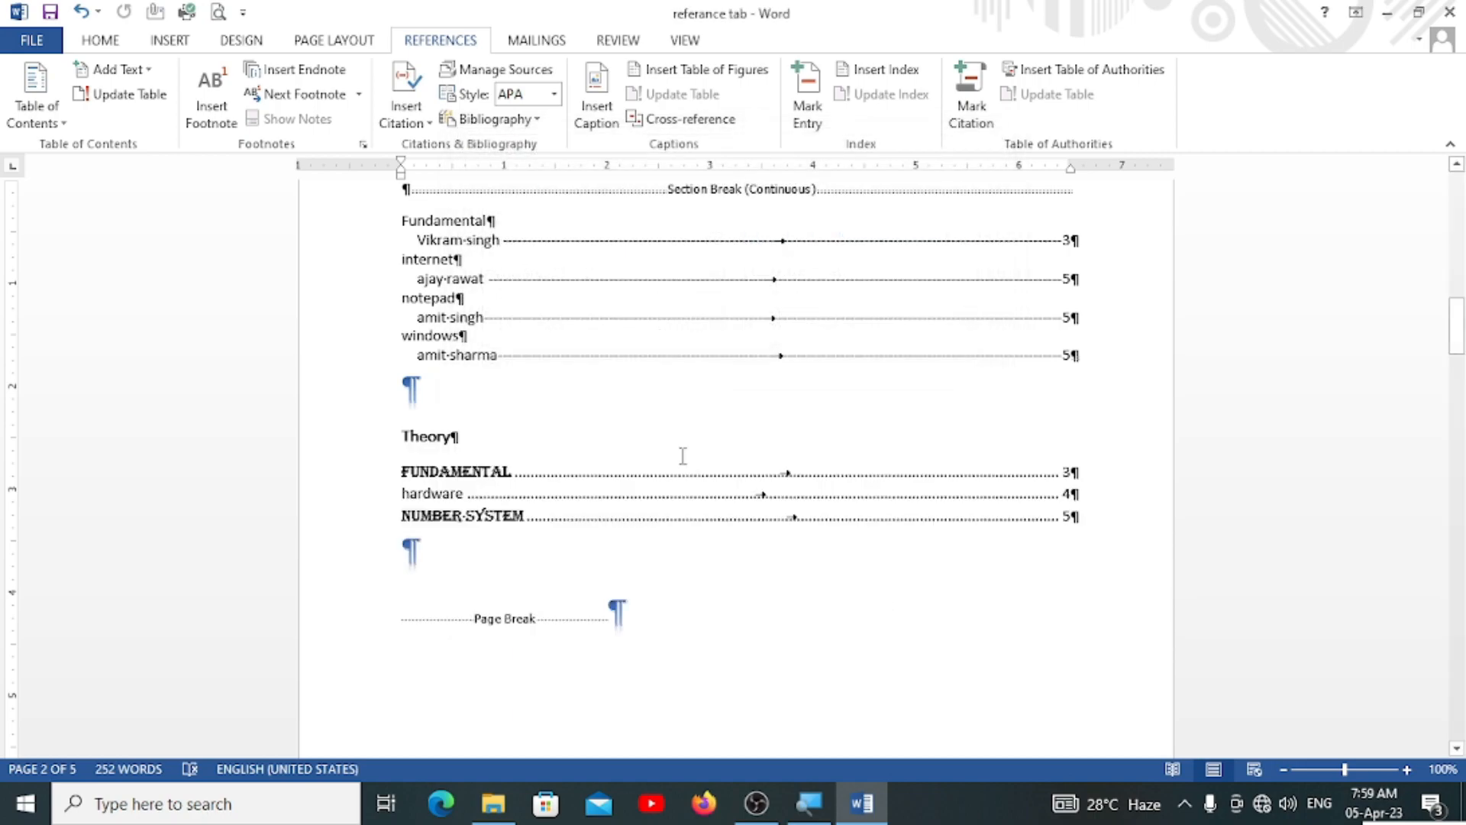
Review the Theory and practical entries on page 2 and update the Theory section of the table of authorities
drag(395, 464, 1217, 507)
drag(358, 576, 1107, 598)
click(1032, 491)
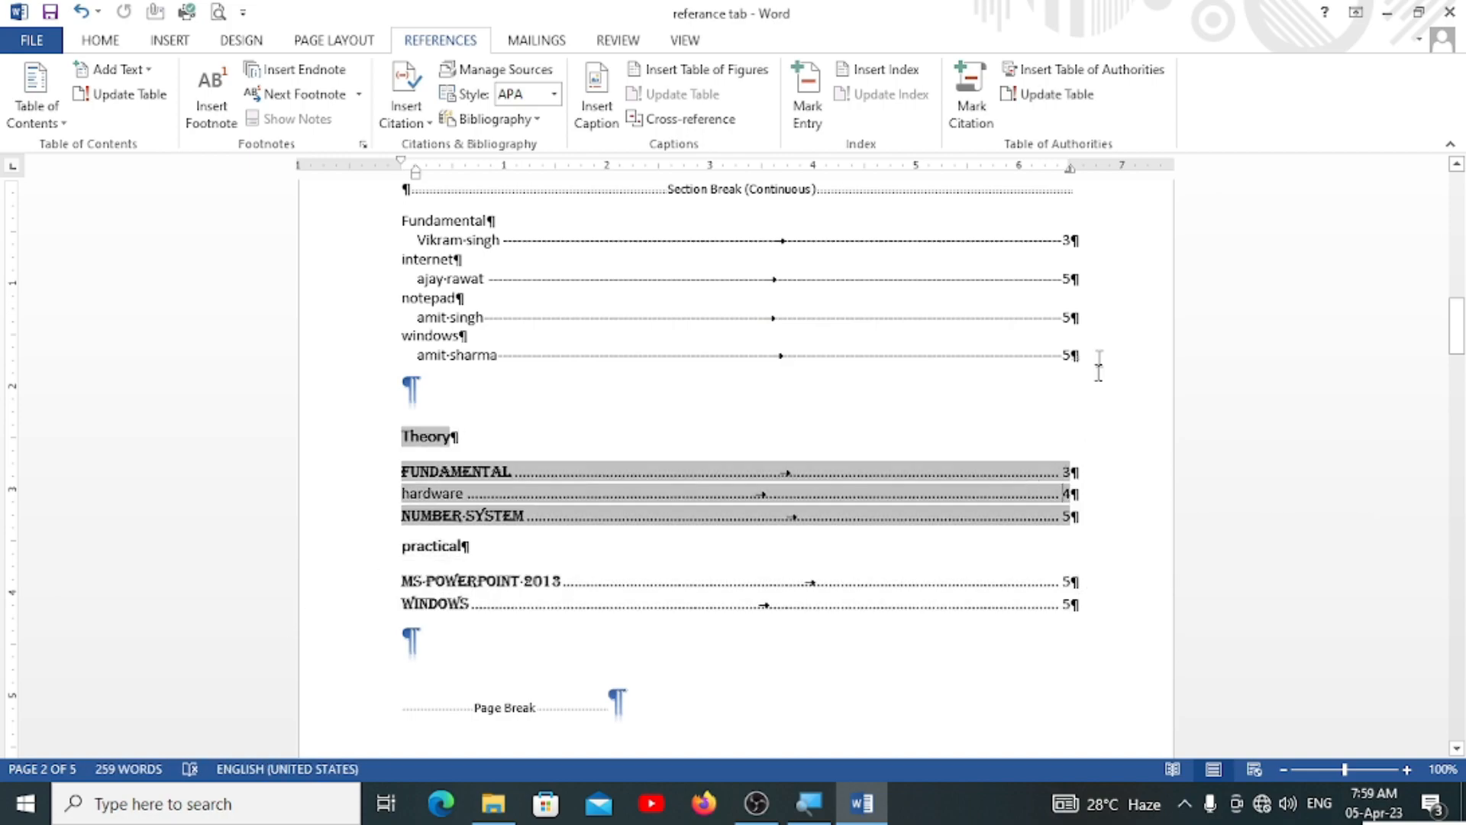
scroll(871, 380, down, 1)
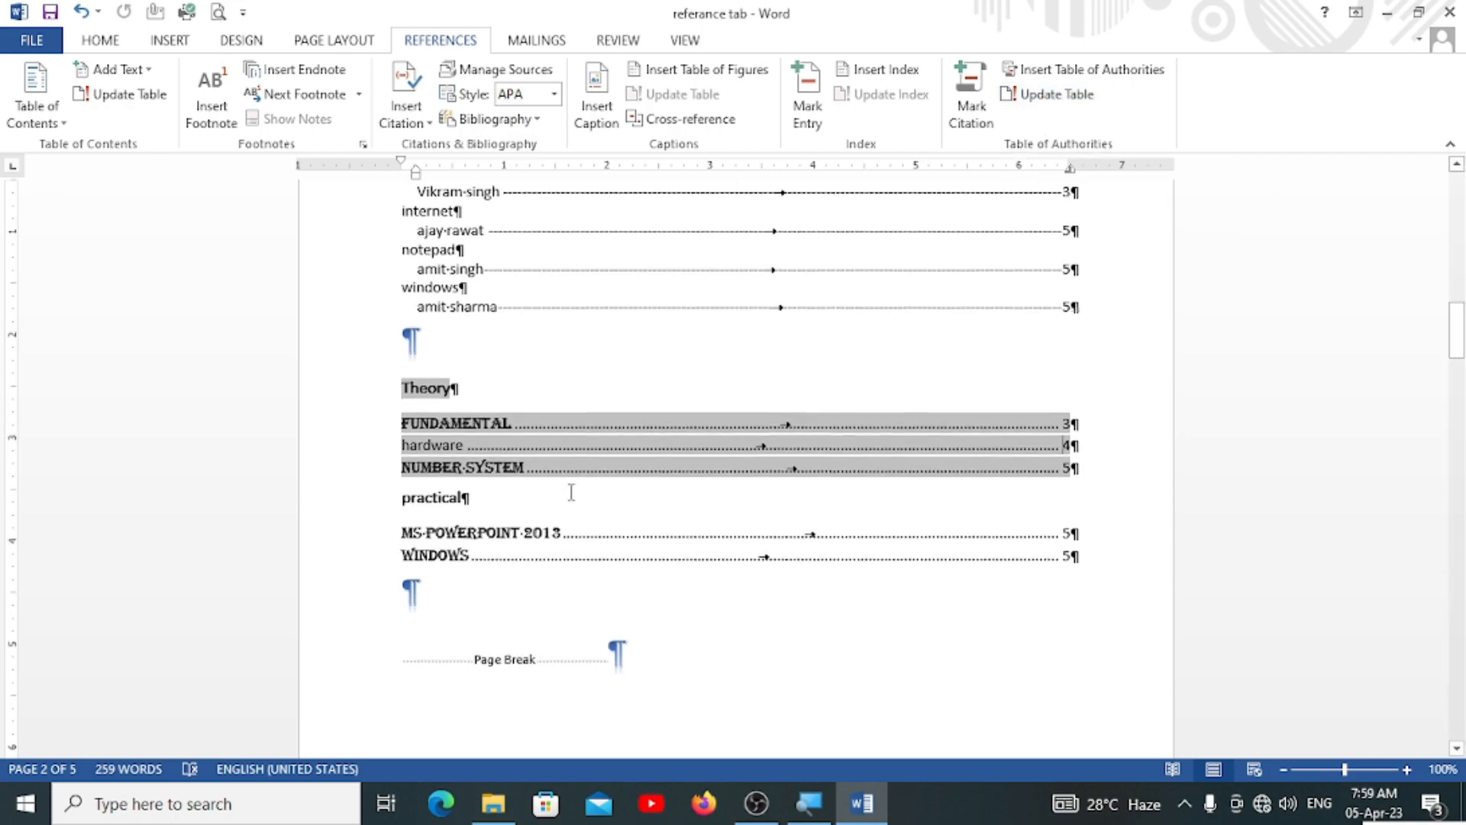
click(1054, 95)
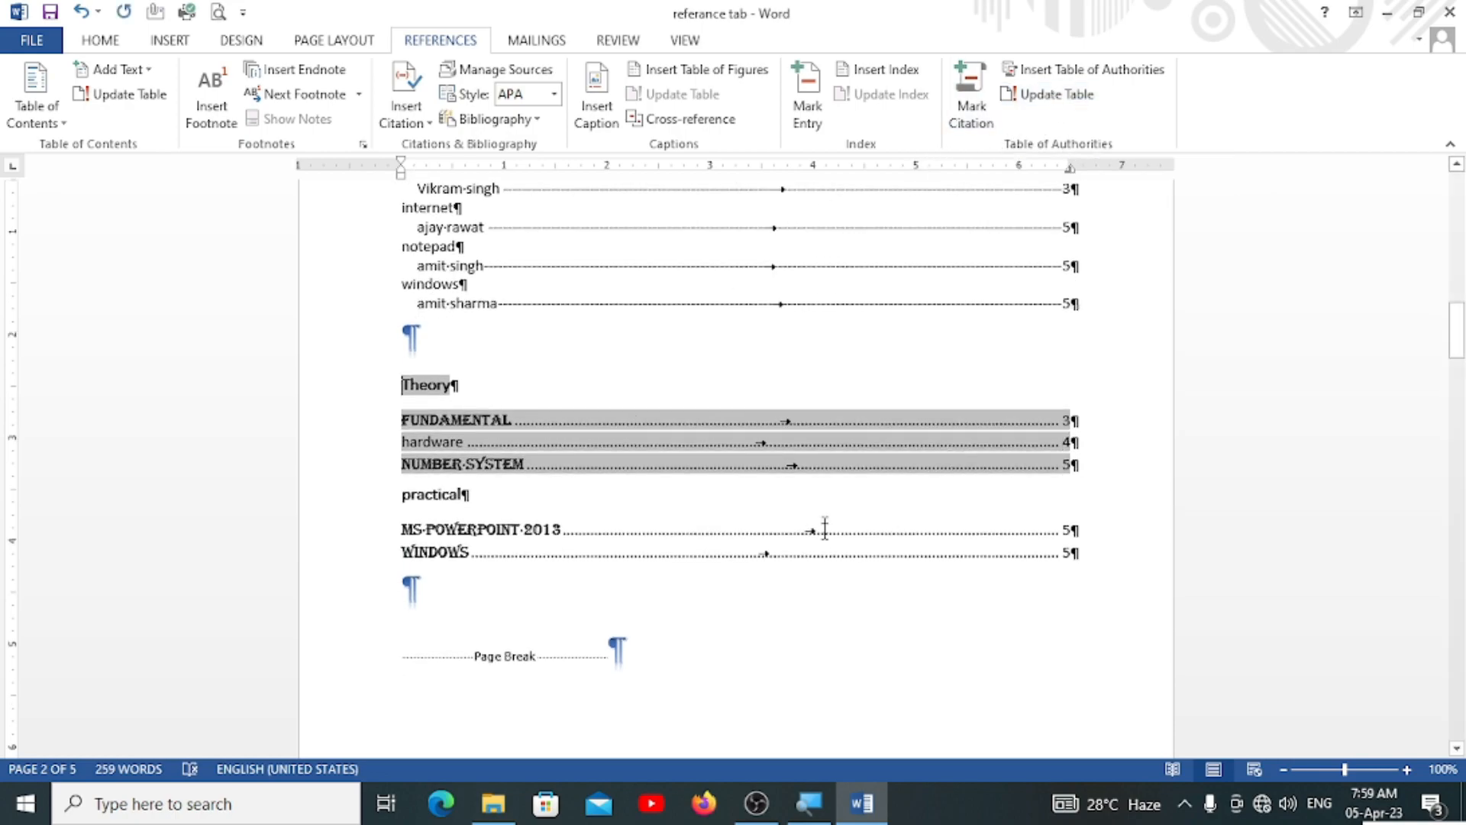
Insert a page break before the "Chapter 1" heading
scroll(1070, 530, down, 9)
scroll(725, 546, down, 10)
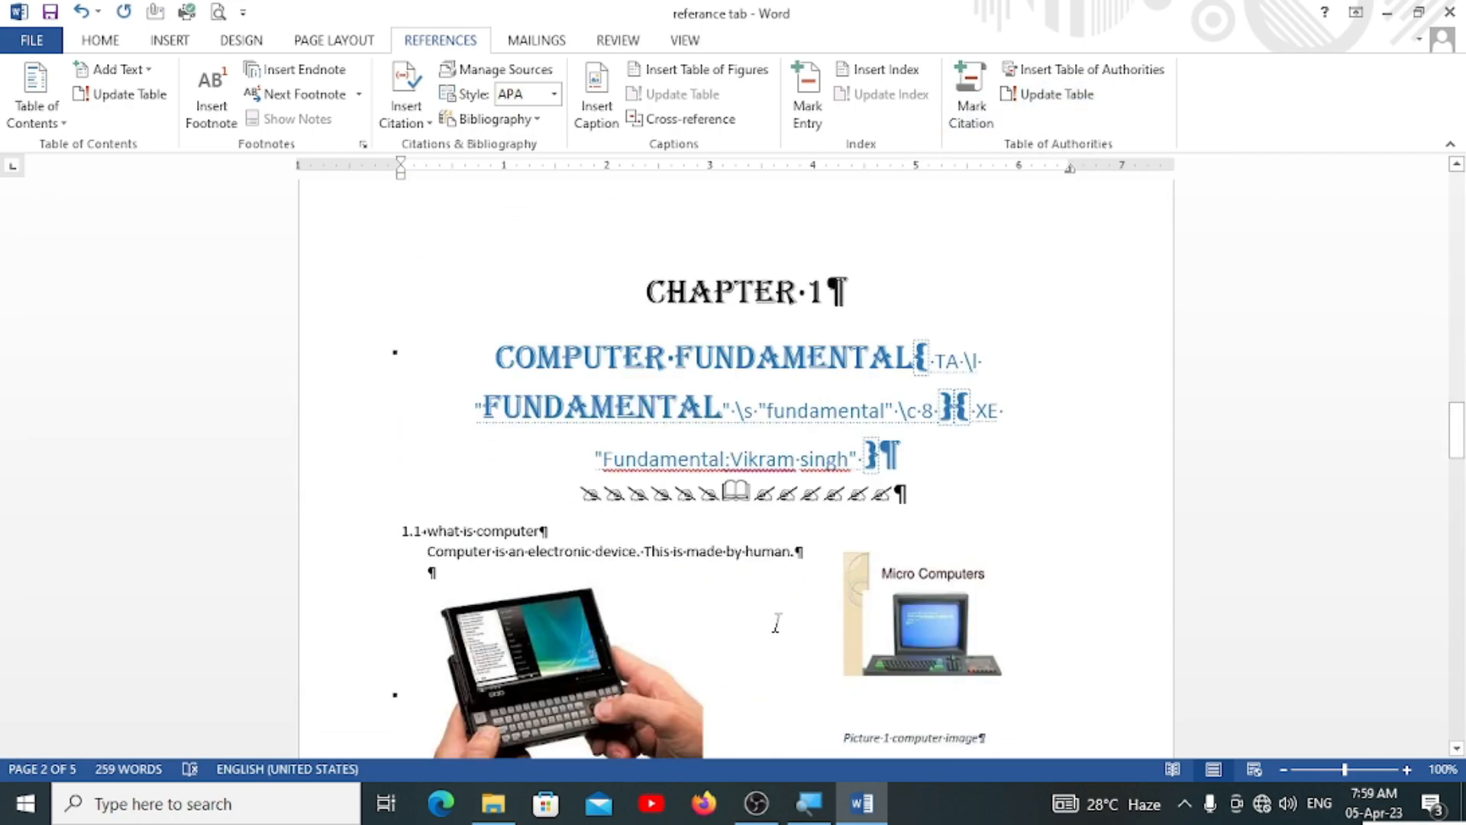
scroll(682, 550, up, 12)
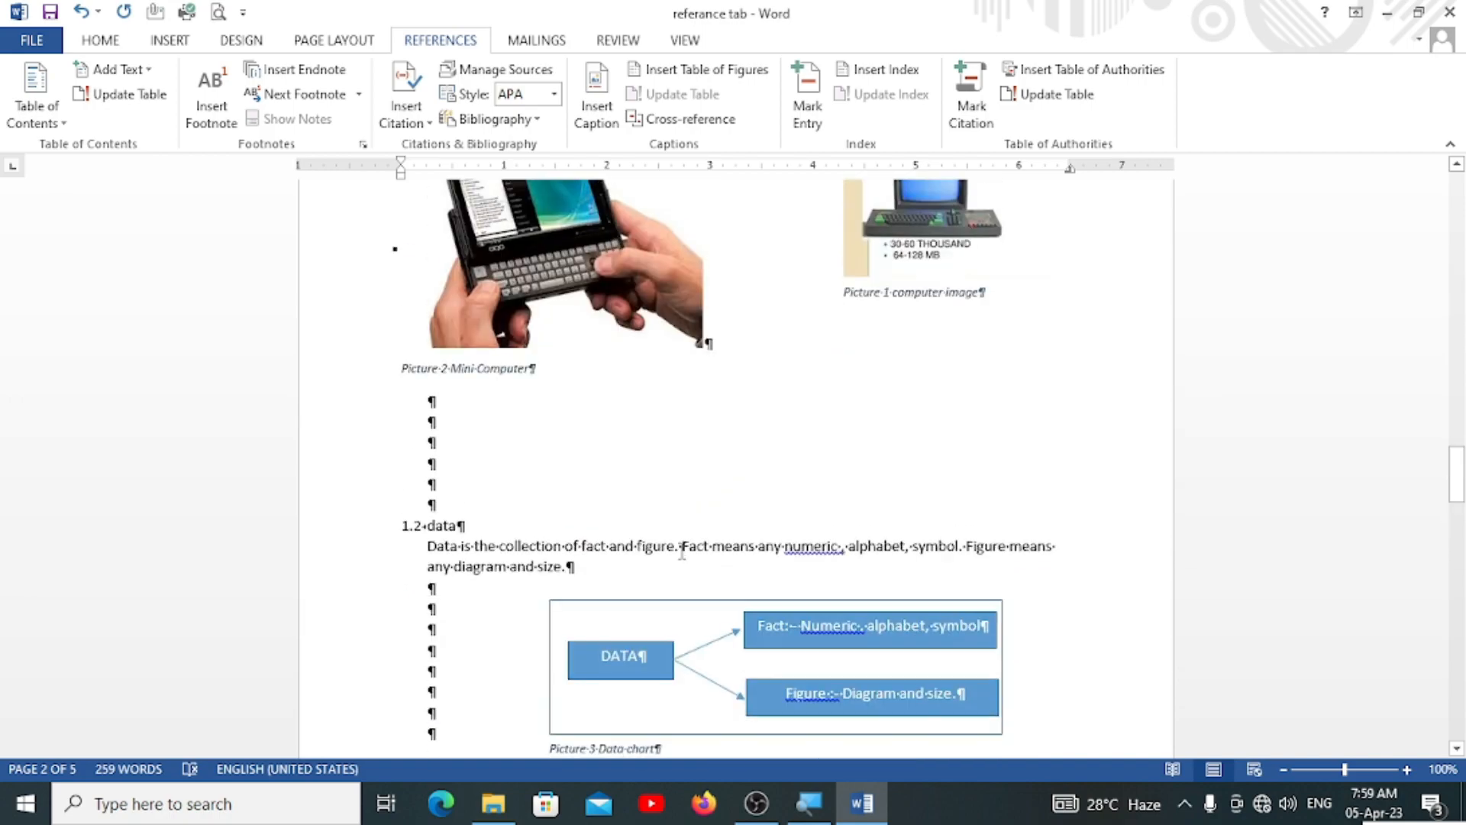
click(590, 284)
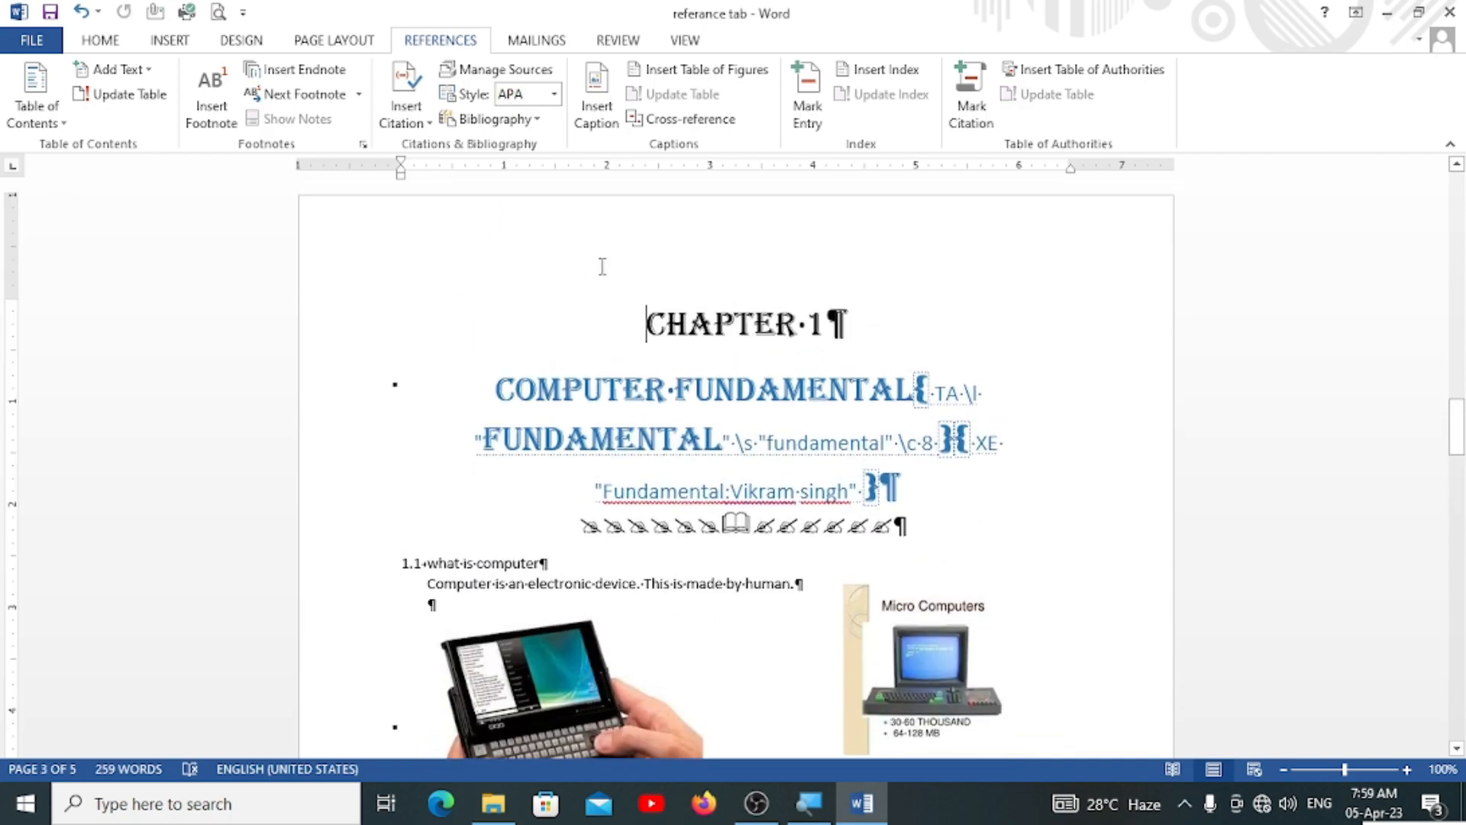
key(ctrl+Return)
Update the Theory and practical sections of the table of authorities on page 2
scroll(707, 326, up, 6)
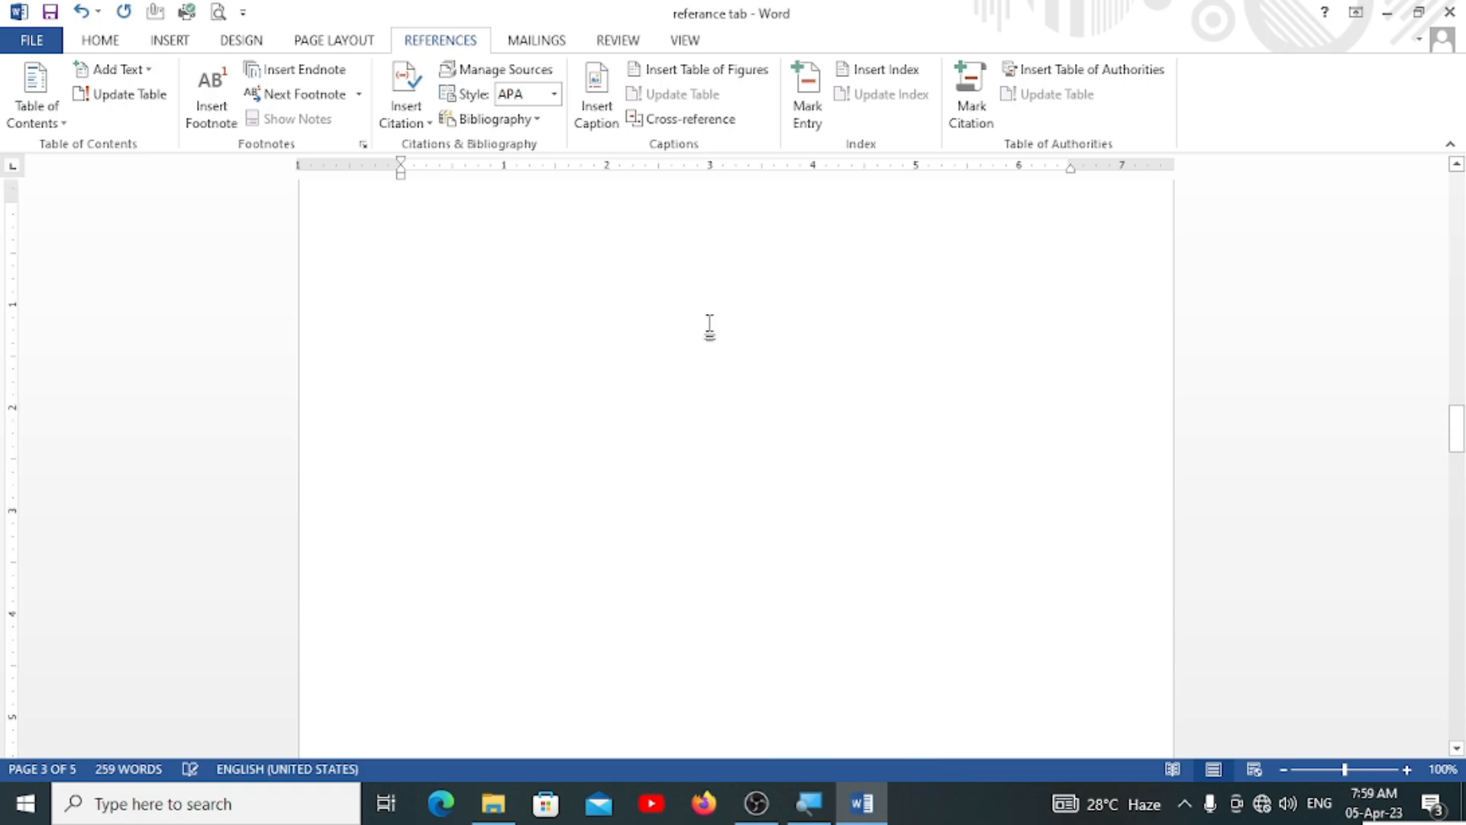
click(838, 386)
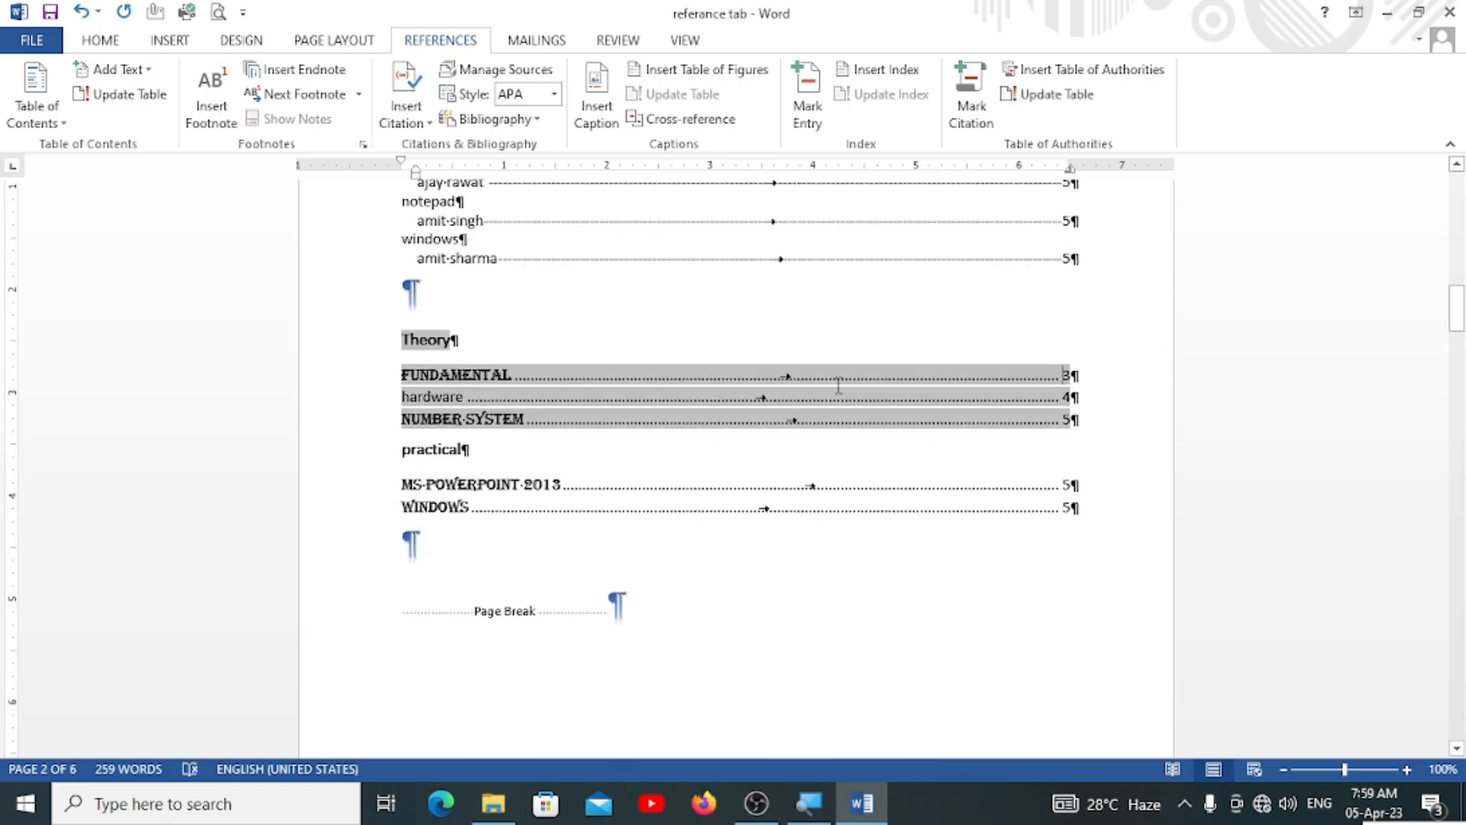
click(1040, 93)
click(989, 507)
click(1040, 93)
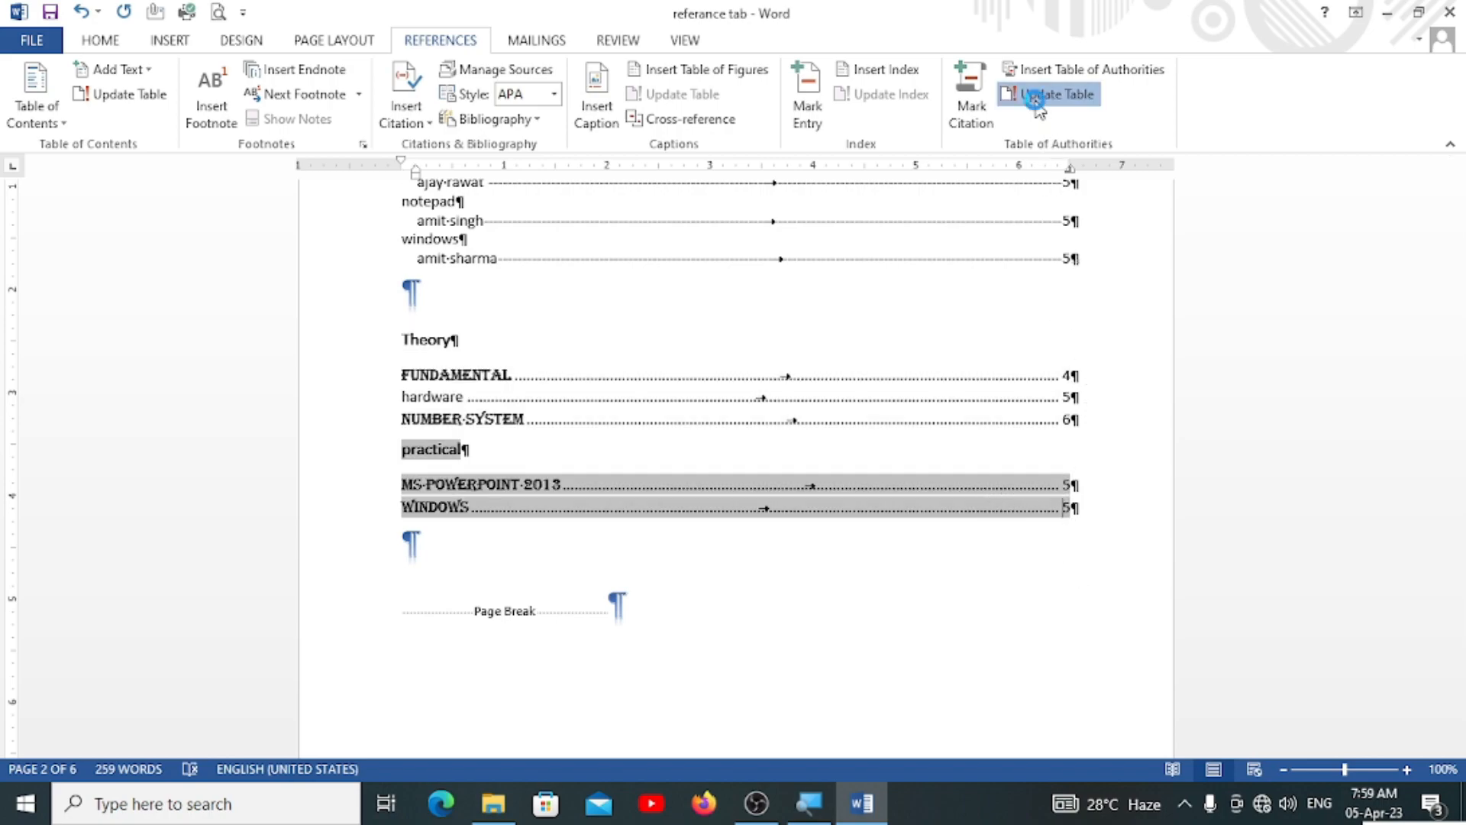